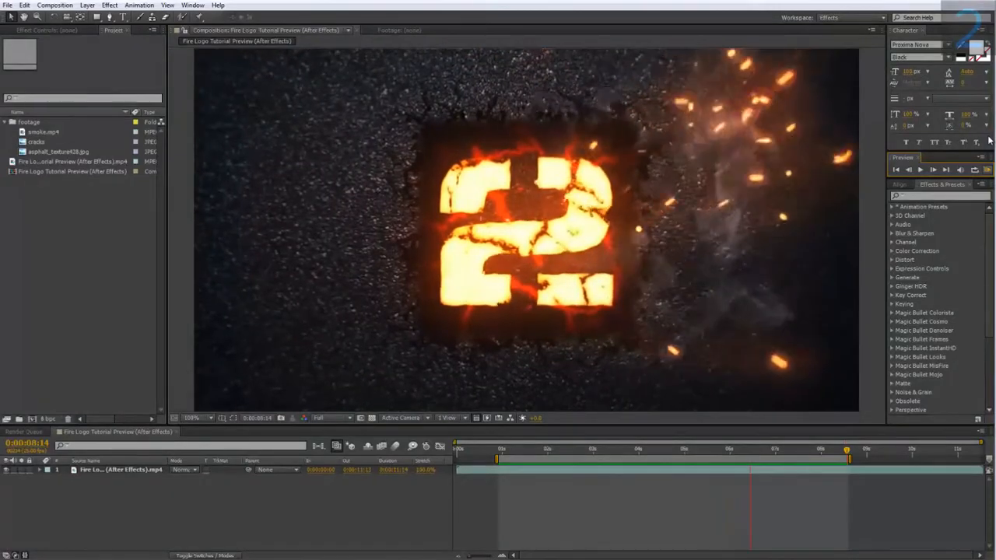
Step: Create a new 1280 x 720 composition named "fire logo 02" at 24 frames per second, 8 seconds long
{"action": "left_click", "coordinate": [54, 4]}
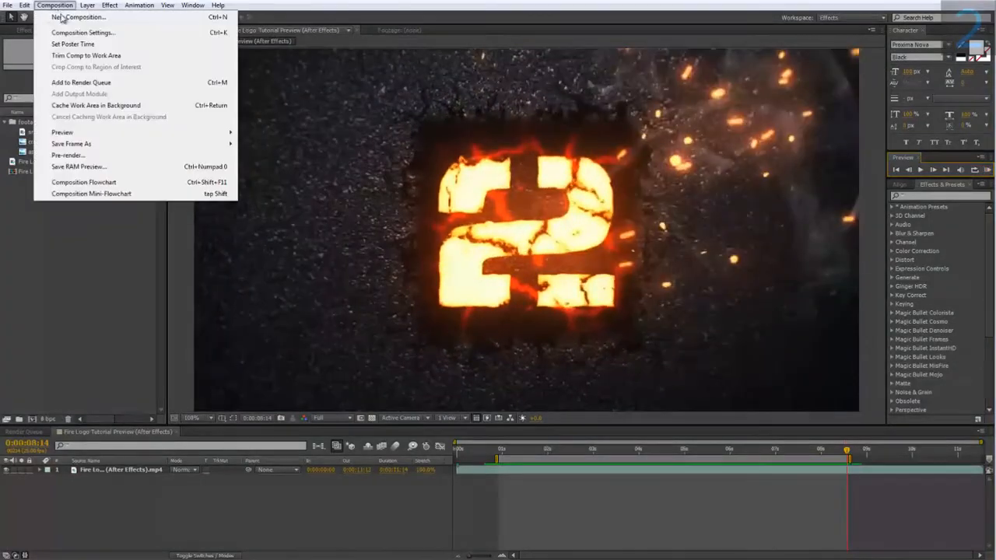
{"action": "left_click", "coordinate": [62, 17]}
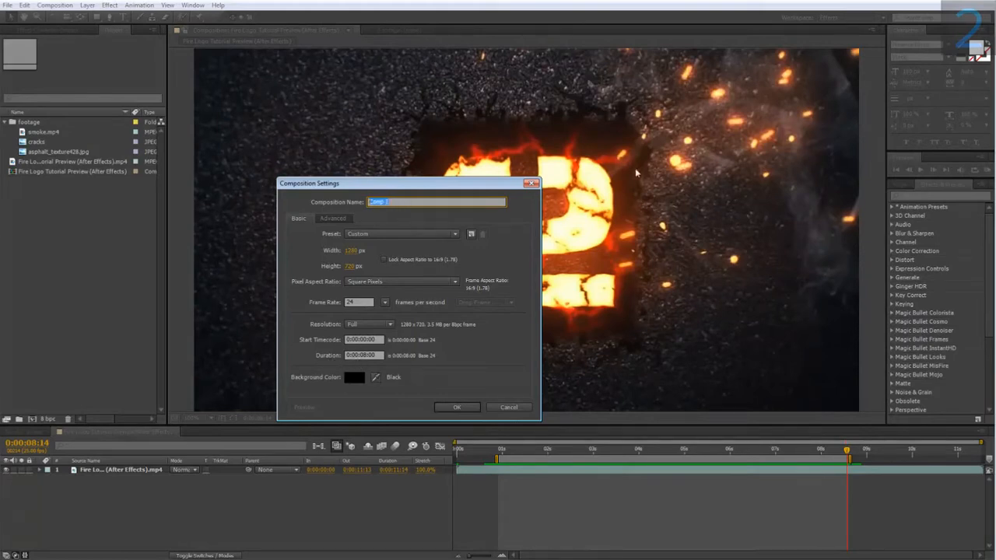
{"action": "type", "text": "F"}
{"action": "left_click", "coordinate": [453, 407]}
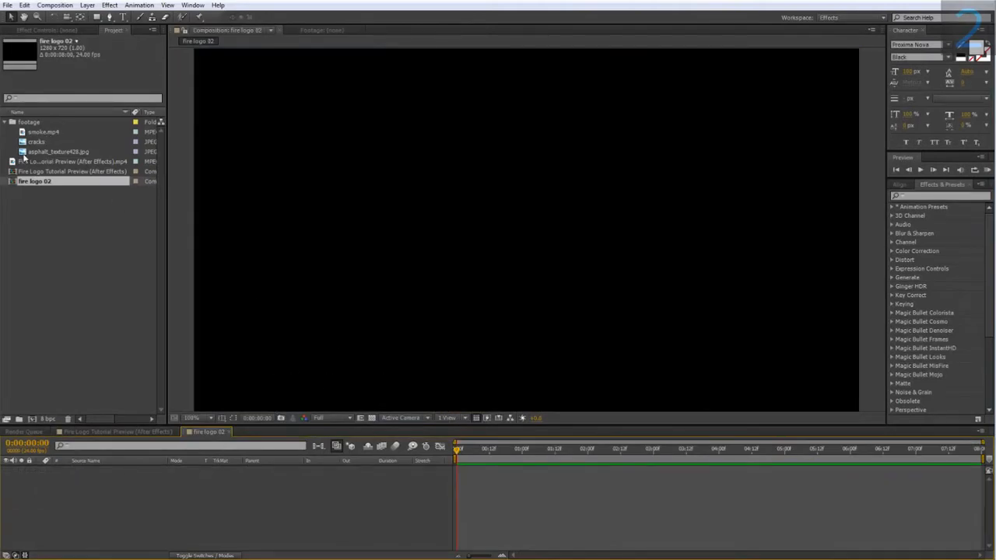
Step: Add the asphalt_texture428.jpg footage to the fire logo 02 composition as a layer
{"action": "left_click_drag", "start_coordinate": [43, 152], "coordinate": [103, 475]}
{"action": "key", "text": "comma"}
{"action": "left_click_drag", "start_coordinate": [343, 229], "coordinate": [304, 230]}
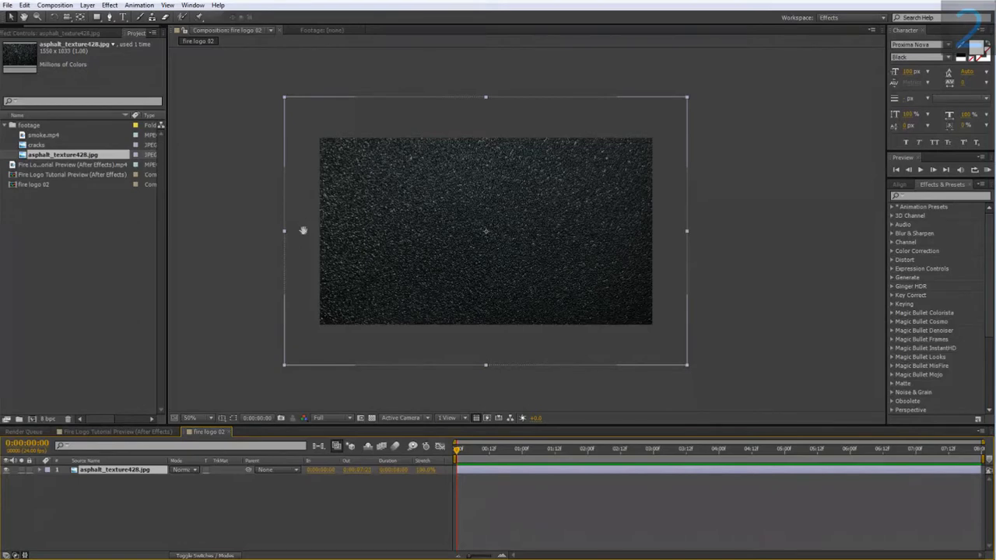
{"action": "middle_click", "coordinate": [304, 230]}
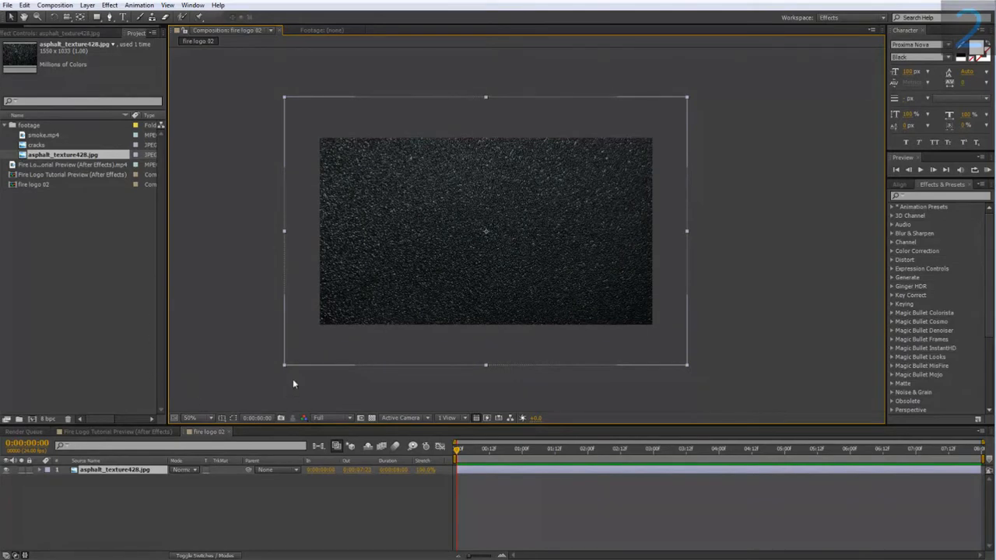
{"action": "scroll", "coordinate": [292, 381], "scroll_direction": "up", "scroll_amount": 2}
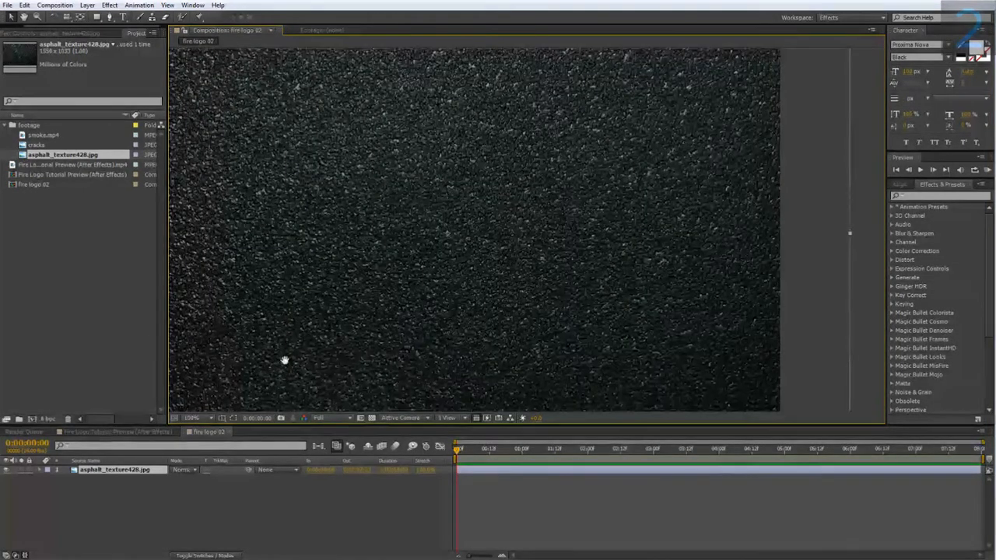
{"action": "left_click_drag", "start_coordinate": [289, 358], "coordinate": [327, 365]}
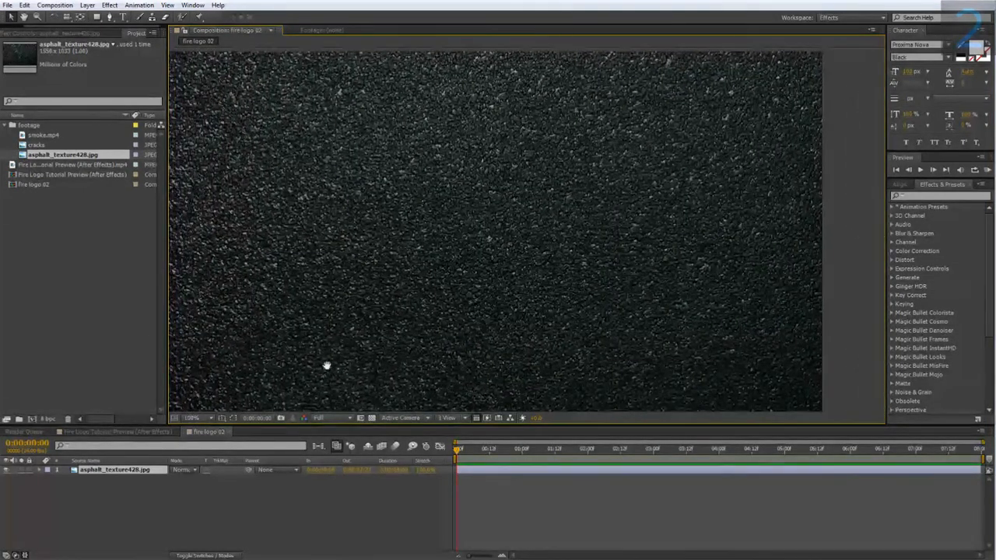
{"action": "scroll", "coordinate": [326, 362], "scroll_direction": "up", "scroll_amount": 4}
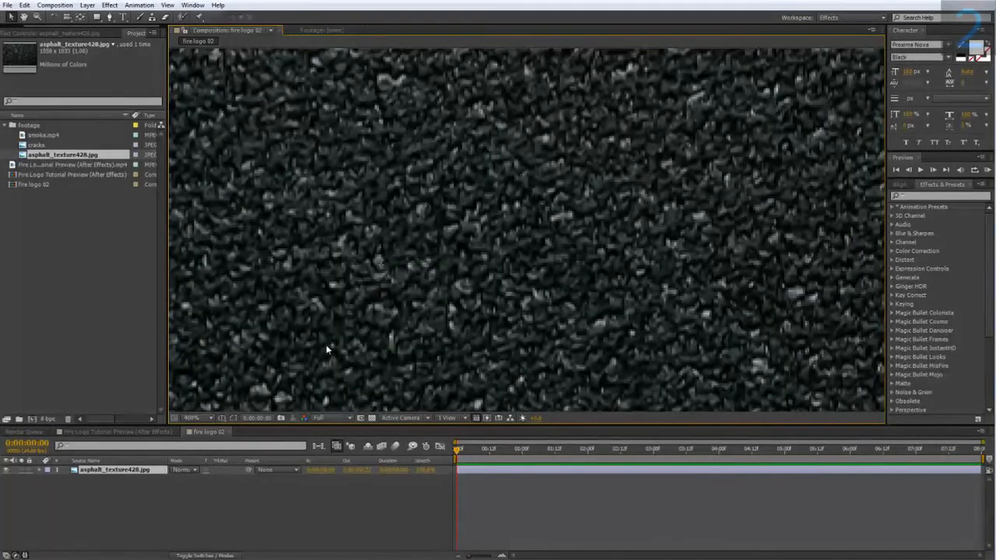
{"action": "scroll", "coordinate": [320, 257], "scroll_direction": "down", "scroll_amount": 4}
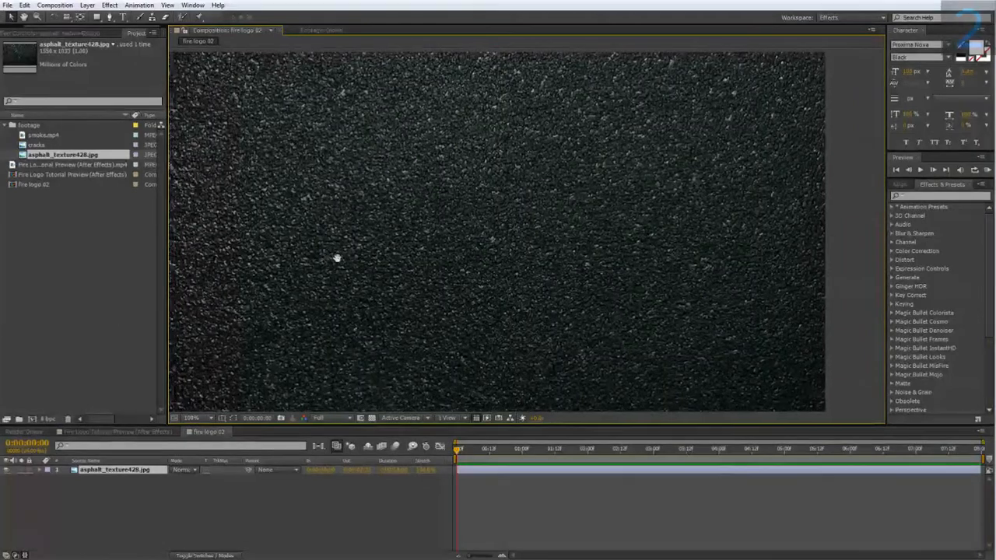
Step: Apply the Tint effect to the asphalt texture layer to remove its color
{"action": "right_click", "coordinate": [104, 468]}
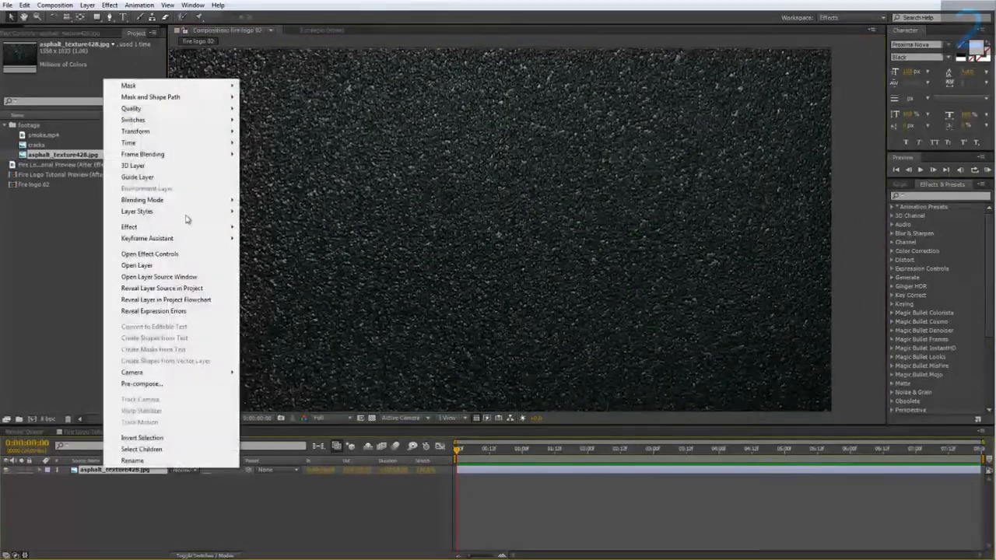
{"action": "mouse_move", "coordinate": [129, 229]}
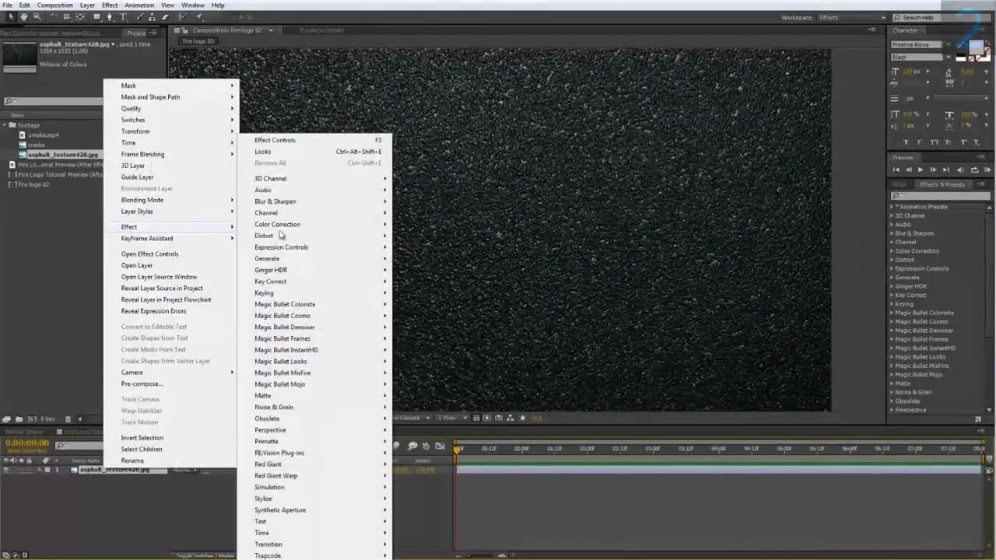
{"action": "mouse_move", "coordinate": [334, 225]}
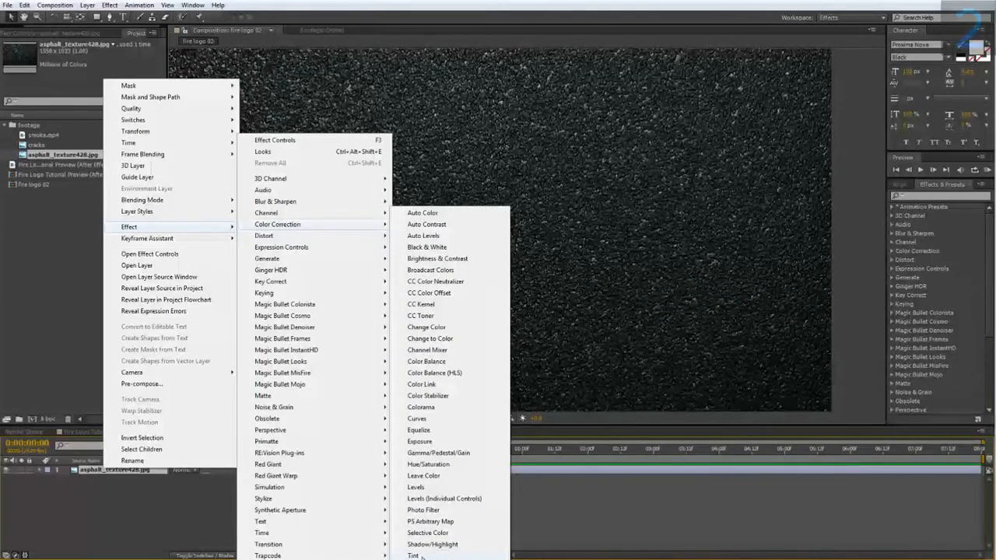
{"action": "left_click", "coordinate": [427, 555]}
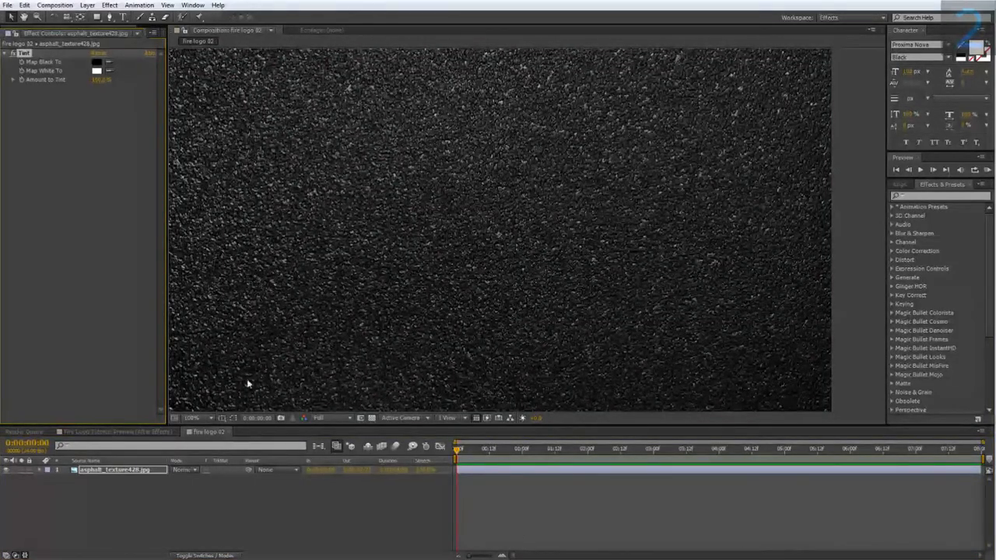
Step: Draw a centered square mask on the asphalt layer and set its mode to Subtract
{"action": "left_click", "coordinate": [118, 432]}
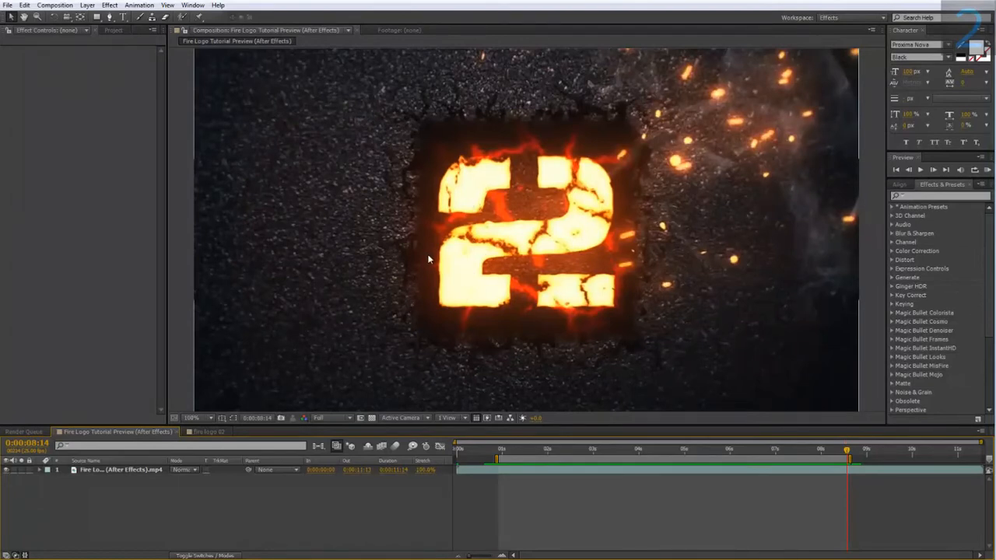
{"action": "left_click", "coordinate": [209, 431]}
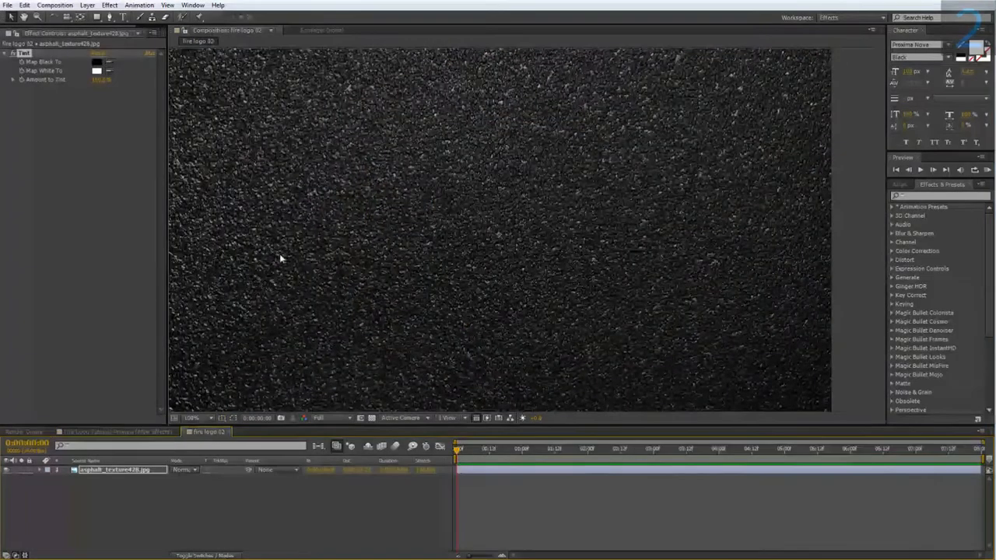
{"action": "left_click", "coordinate": [96, 18]}
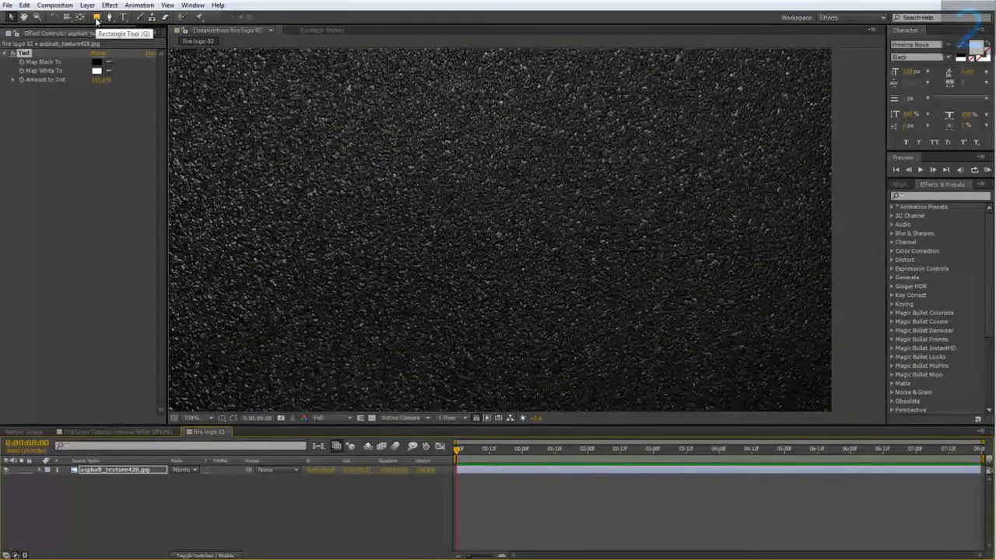
{"action": "scroll", "coordinate": [352, 178], "scroll_direction": "down", "scroll_amount": 1}
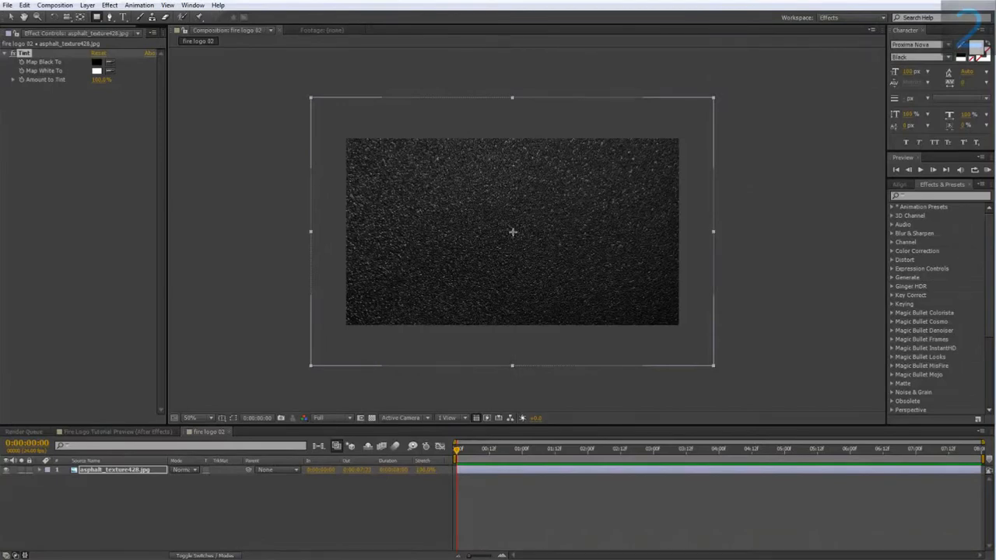
{"action": "left_click_drag", "start_coordinate": [512, 232], "coordinate": [556, 278]}
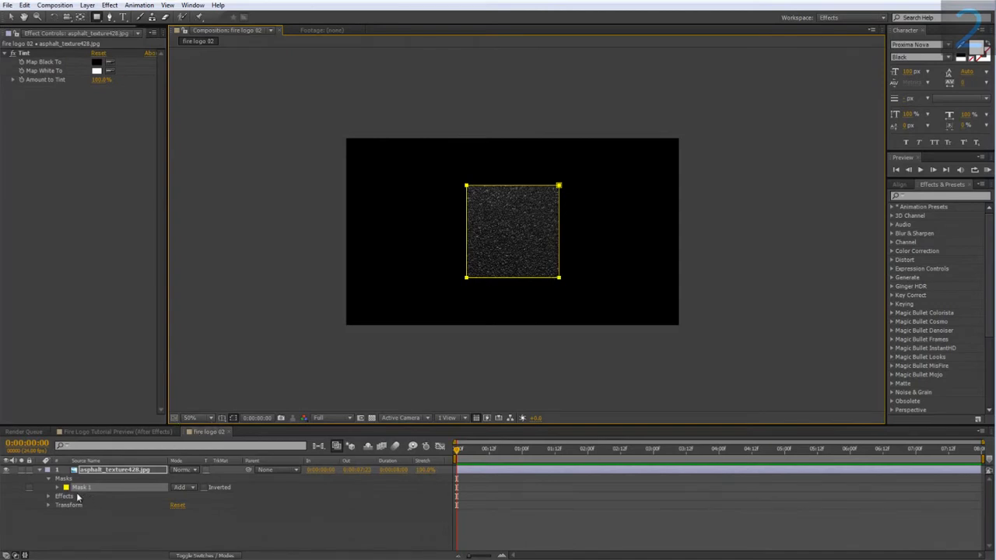
{"action": "left_click", "coordinate": [182, 487]}
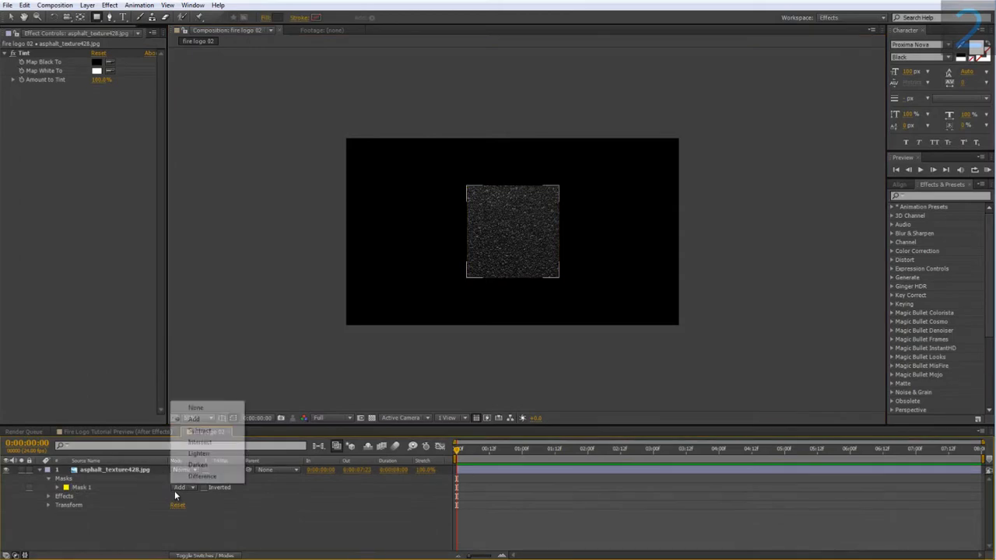
{"action": "left_click", "coordinate": [188, 430]}
{"action": "key", "text": "period"}
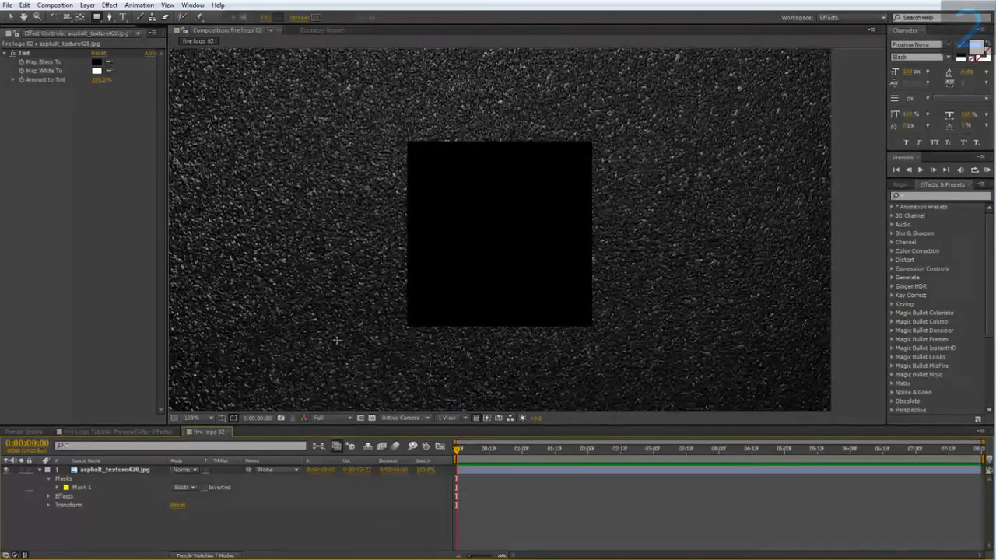
Step: Set the asphalt layer's Mask Feather to 25 pixels
{"action": "left_click", "coordinate": [107, 470]}
{"action": "key", "text": "f"}
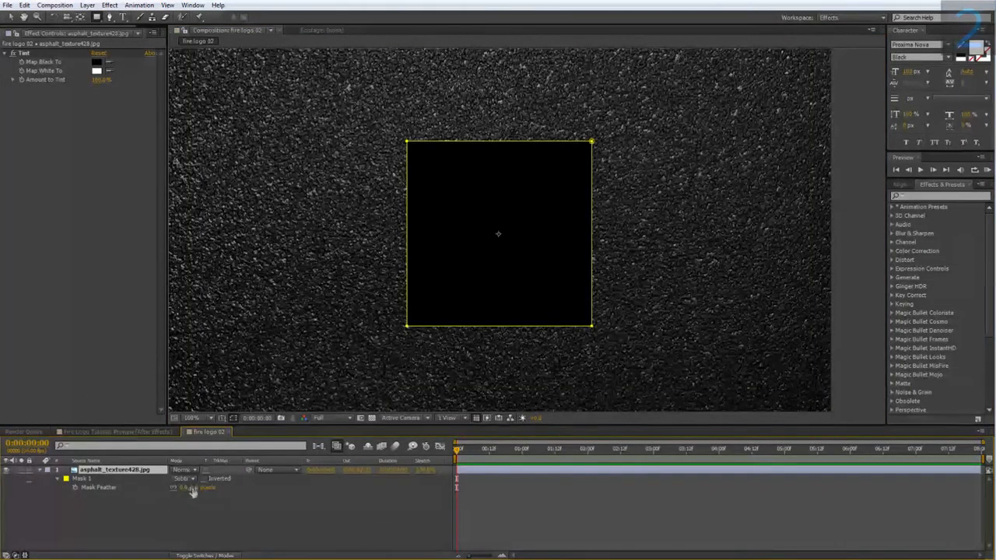
{"action": "left_click", "coordinate": [199, 487]}
{"action": "type", "text": "25"}
{"action": "key", "text": "Return"}
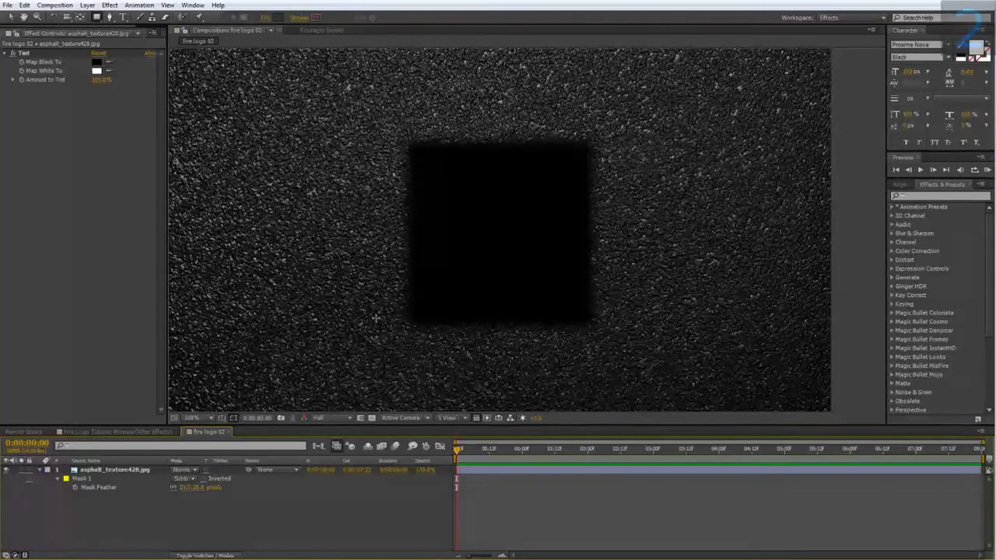
Step: Apply the Roughen Edges effect to the asphalt layer and set its Edge Type to Rusty
{"action": "left_click", "coordinate": [154, 430]}
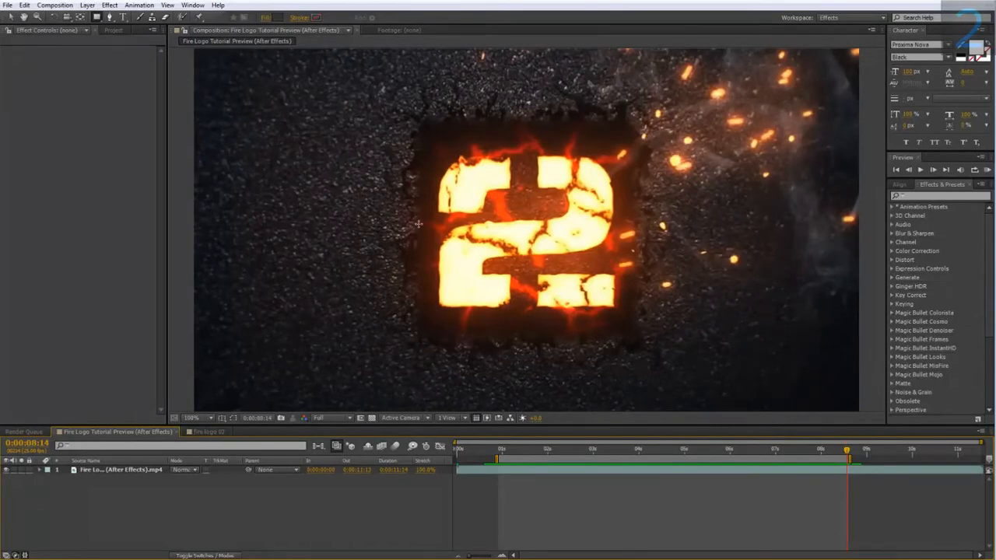
{"action": "left_click", "coordinate": [209, 431]}
{"action": "right_click", "coordinate": [129, 469]}
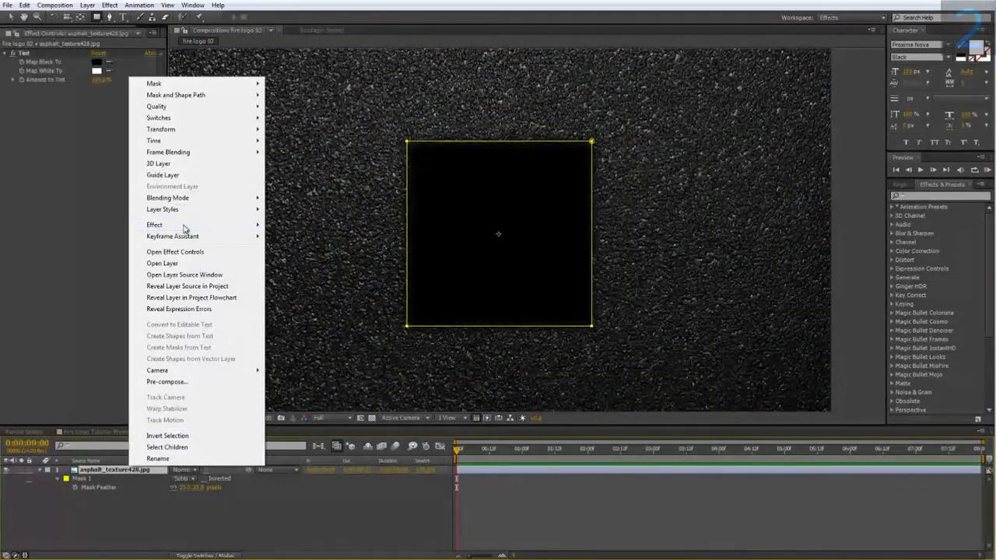
{"action": "mouse_move", "coordinate": [187, 227]}
{"action": "mouse_move", "coordinate": [340, 500]}
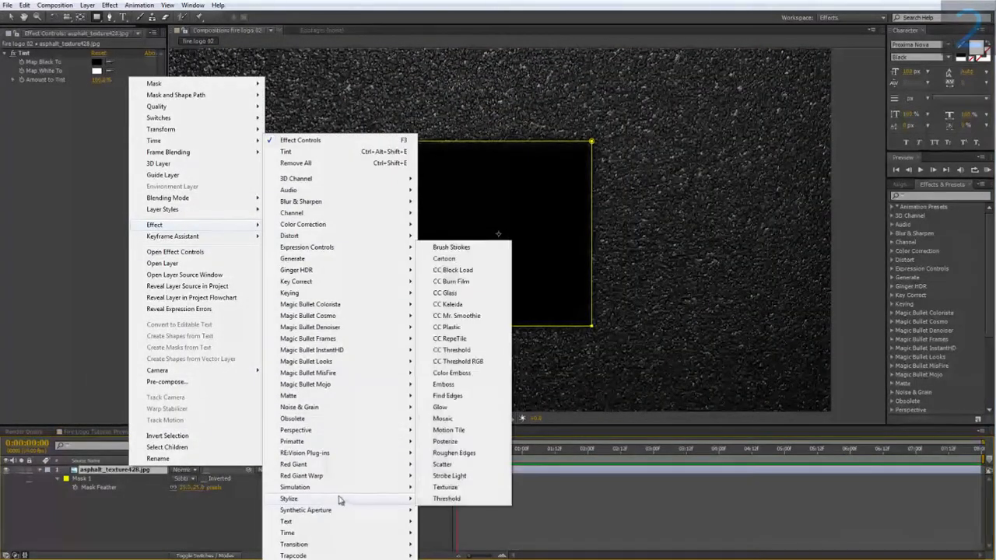
{"action": "left_click", "coordinate": [454, 453]}
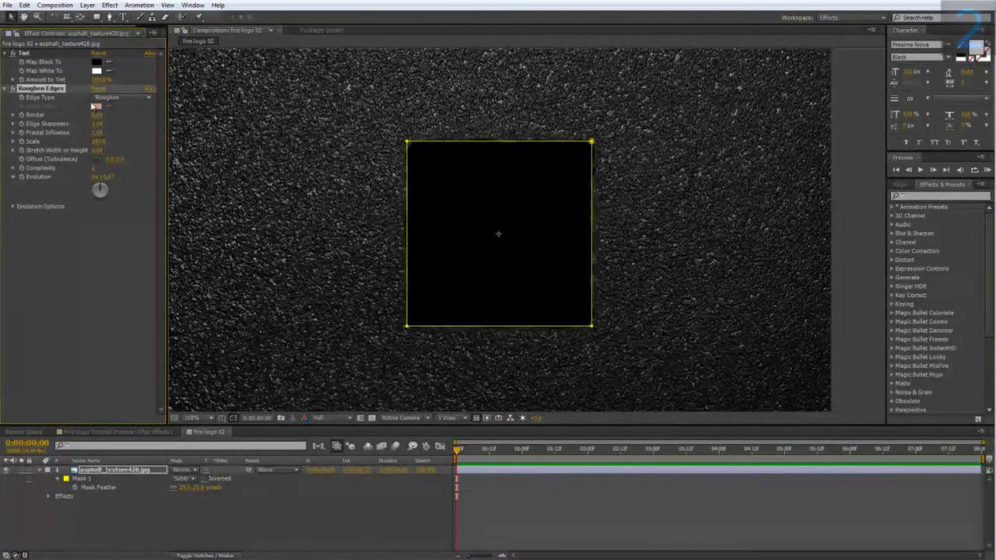
{"action": "left_click", "coordinate": [102, 99]}
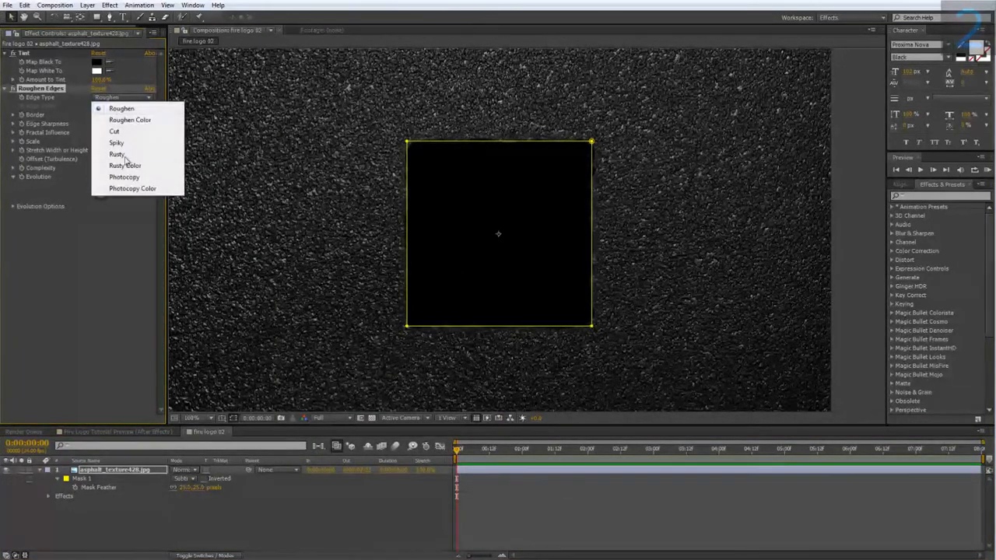
{"action": "left_click", "coordinate": [118, 155]}
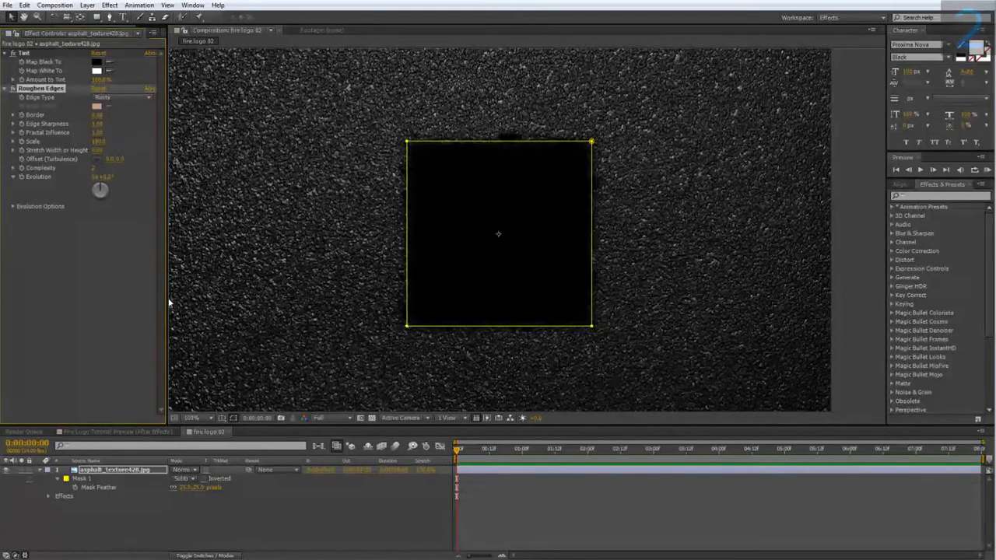
Step: Hide the mask outline and increase the Border and Edge Sharpness of the asphalt layer's Roughen Edges effect
{"action": "left_click", "coordinate": [232, 420]}
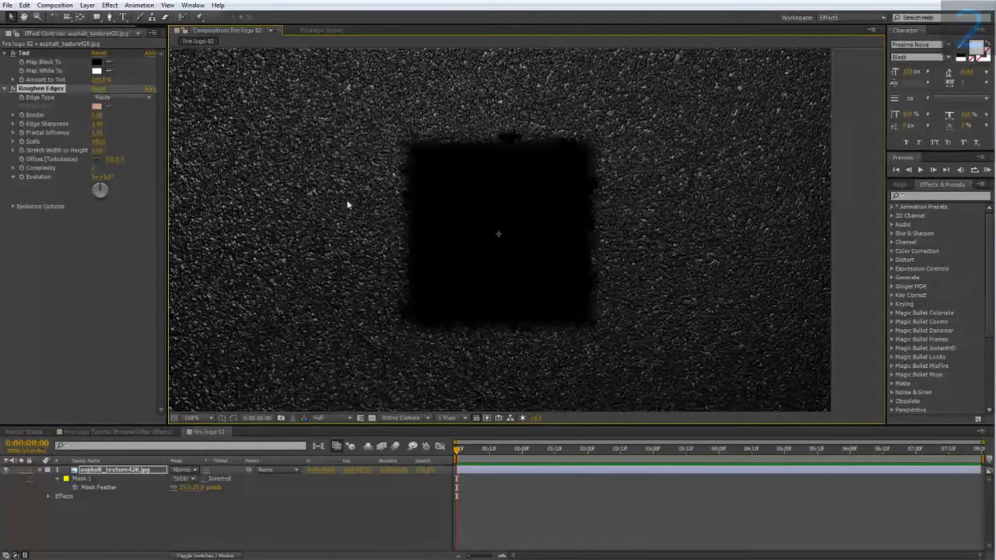
{"action": "left_click", "coordinate": [95, 115]}
{"action": "key", "text": "Return"}
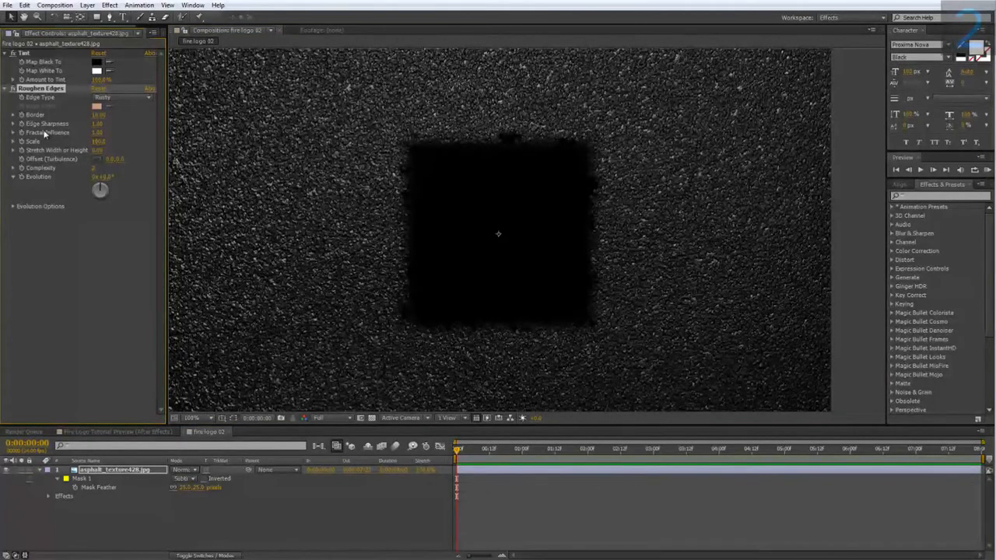
{"action": "left_click", "coordinate": [97, 124]}
{"action": "type", "text": "25"}
{"action": "key", "text": "Return"}
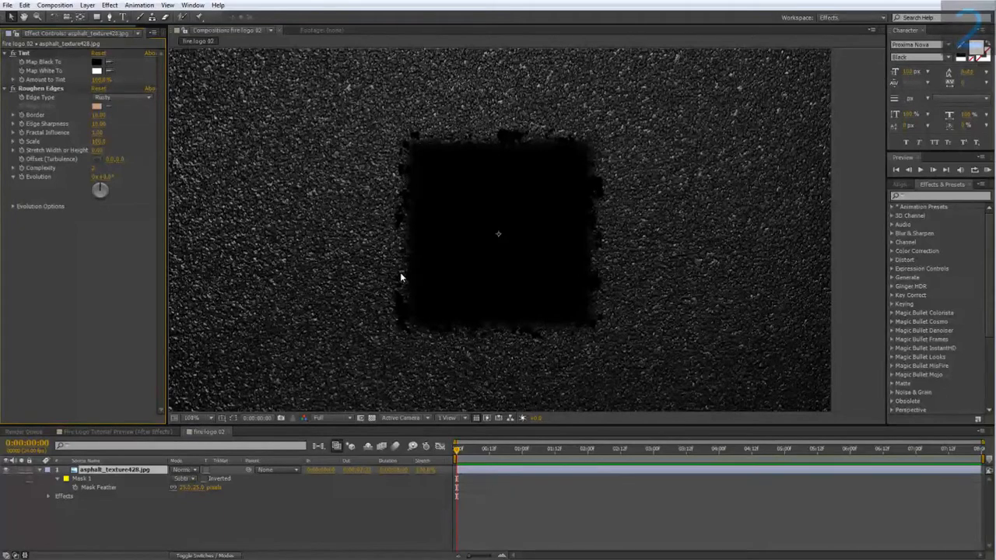
Step: Add the cracks image to the fire logo 02 composition above the asphalt layer
{"action": "left_click", "coordinate": [146, 434]}
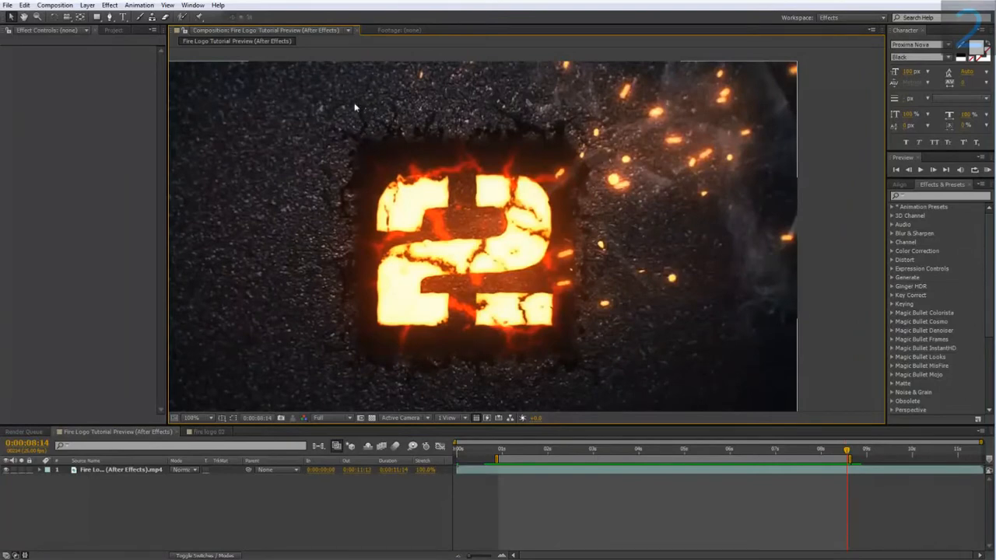
{"action": "left_click", "coordinate": [208, 431]}
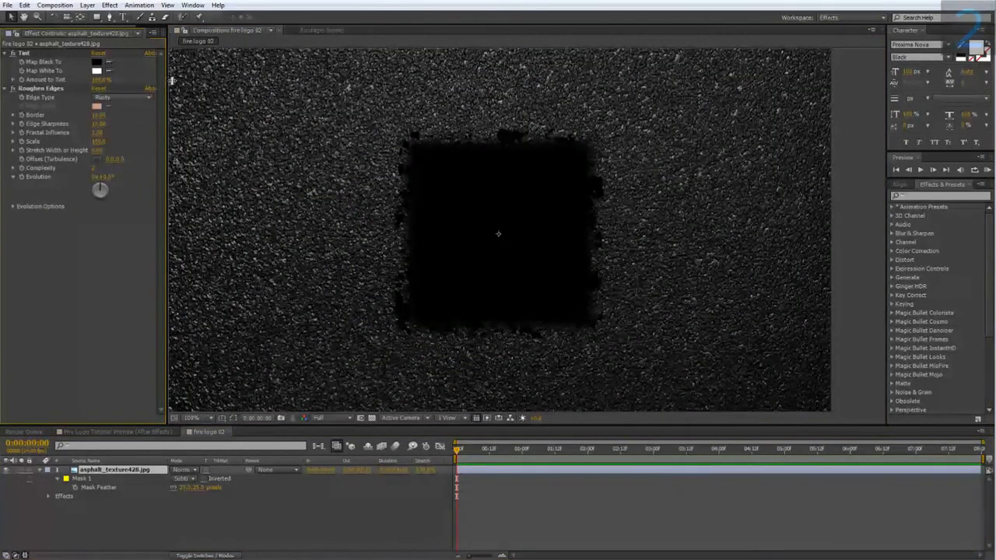
{"action": "left_click_drag", "start_coordinate": [165, 83], "coordinate": [208, 78]}
{"action": "left_click", "coordinate": [165, 30]}
{"action": "left_click_drag", "start_coordinate": [36, 144], "coordinate": [119, 471]}
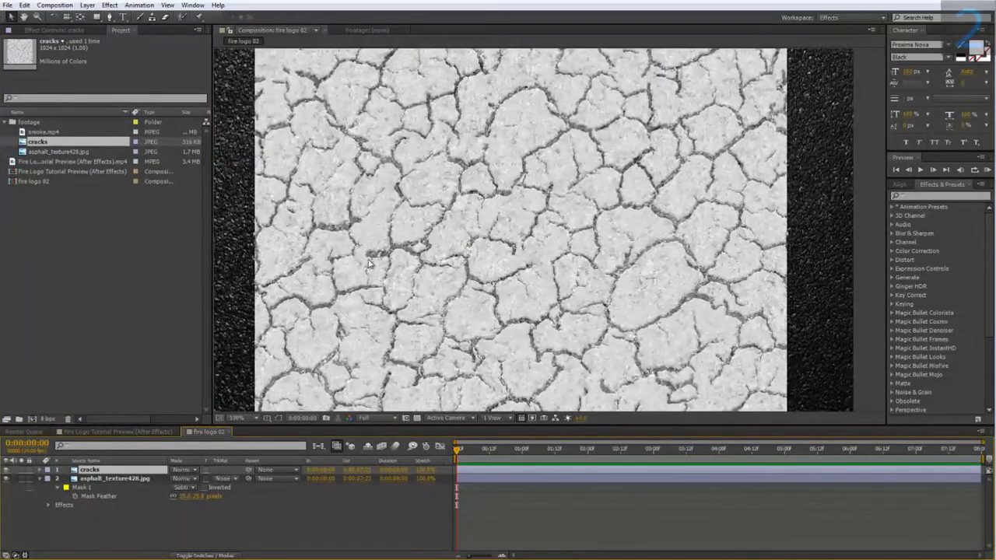
Step: Apply the Curves effect to the cracks layer and steepen its curve until the texture is nearly pure black and white
{"action": "right_click", "coordinate": [128, 471]}
{"action": "mouse_move", "coordinate": [186, 231]}
{"action": "mouse_move", "coordinate": [312, 225]}
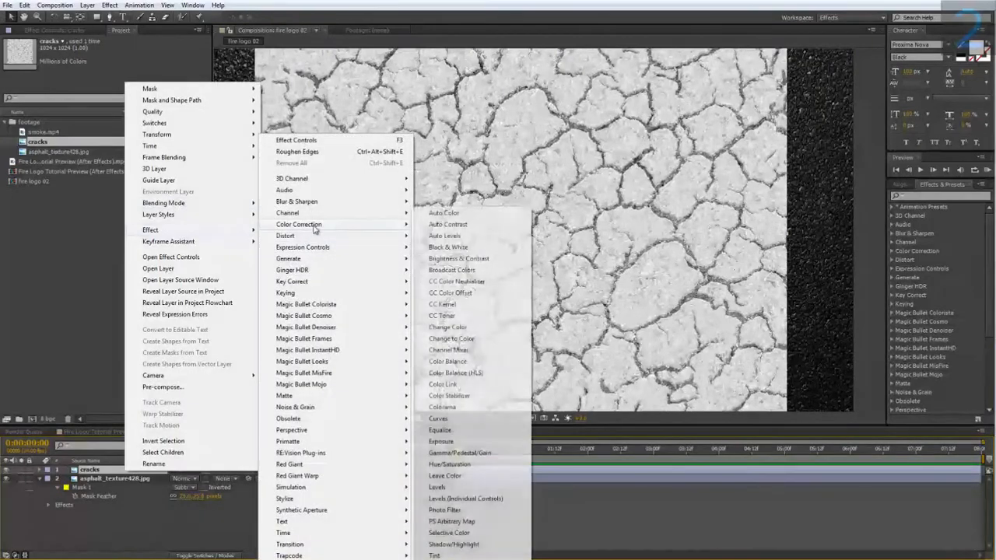
{"action": "left_click", "coordinate": [451, 416]}
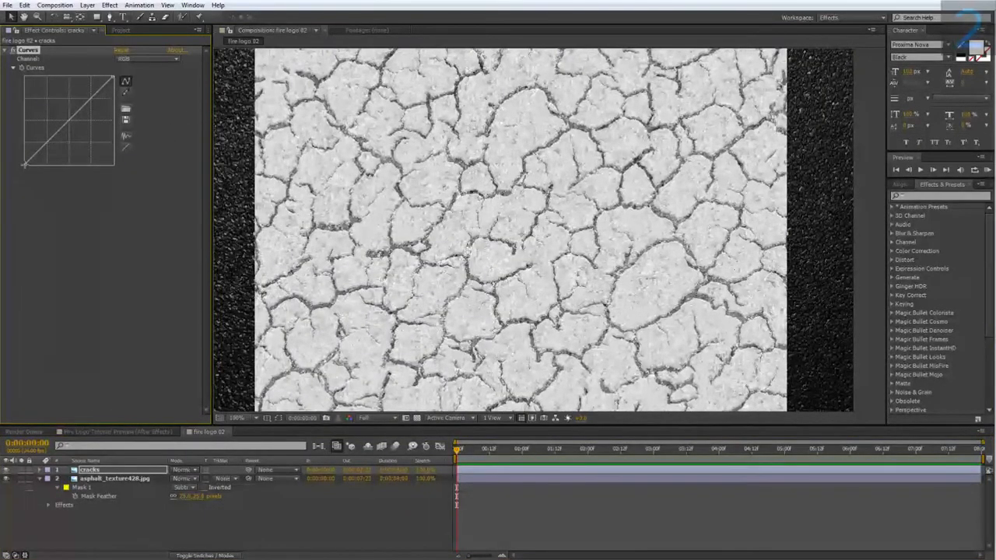
{"action": "left_click_drag", "start_coordinate": [26, 167], "coordinate": [78, 180]}
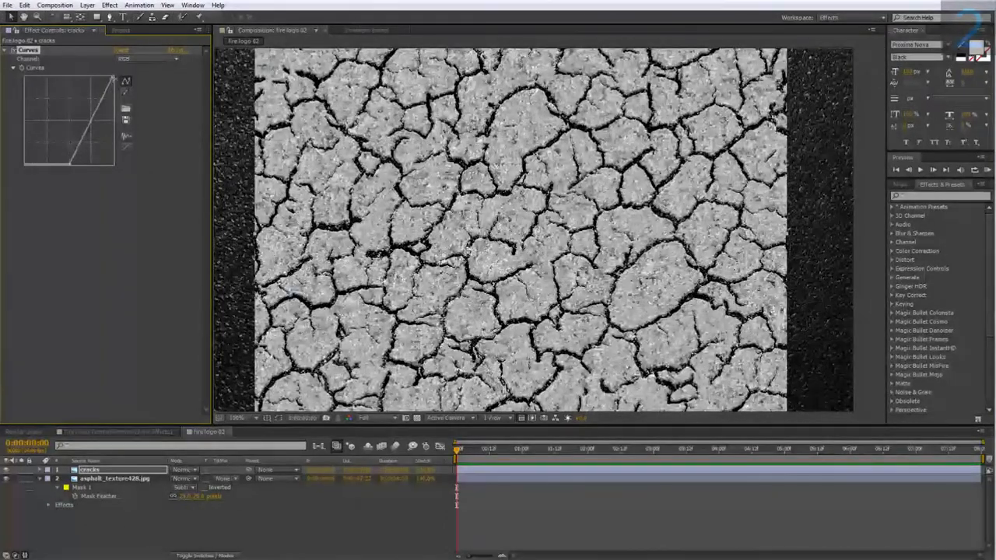
{"action": "left_click_drag", "start_coordinate": [114, 76], "coordinate": [91, 76]}
{"action": "left_click_drag", "start_coordinate": [78, 132], "coordinate": [88, 139]}
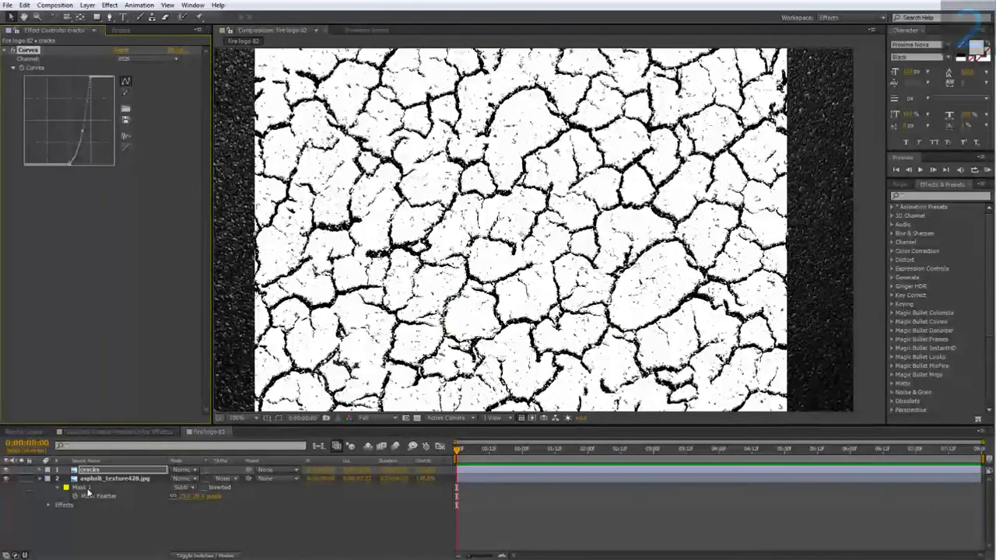
Step: Copy the asphalt layer's mask onto the cracks layer and set the pasted mask's mode to Add
{"action": "left_click", "coordinate": [109, 478]}
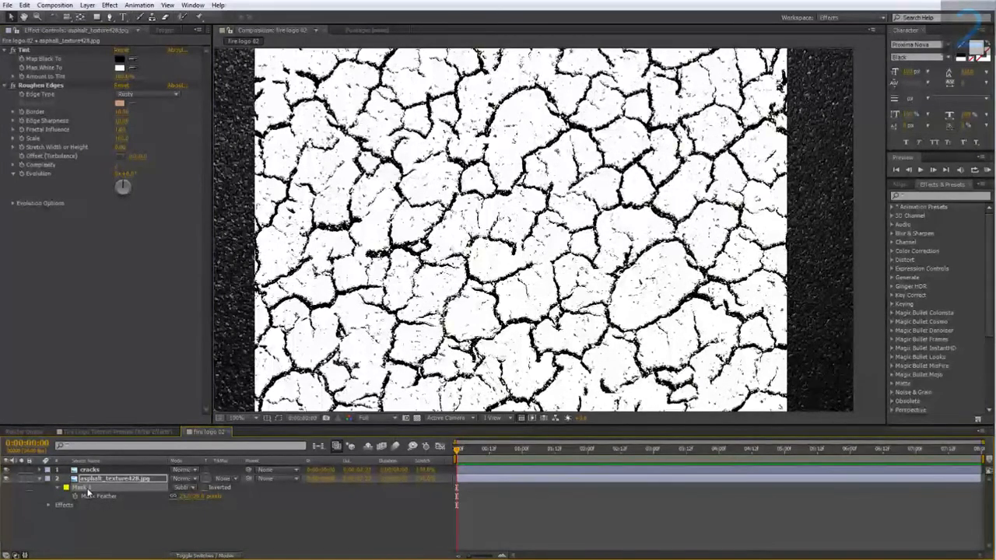
{"action": "left_click", "coordinate": [99, 471]}
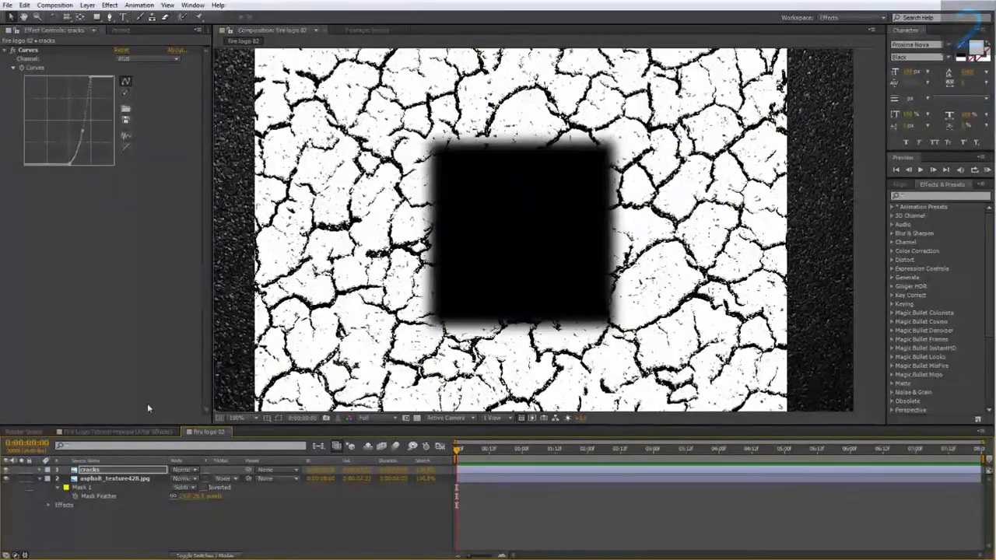
{"action": "key", "text": "ctrl+v"}
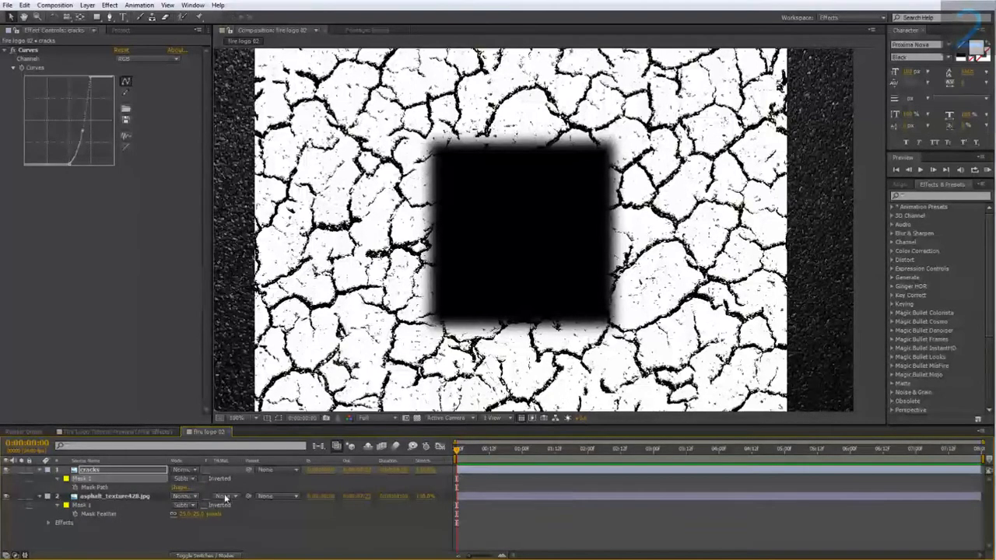
{"action": "left_click", "coordinate": [187, 481]}
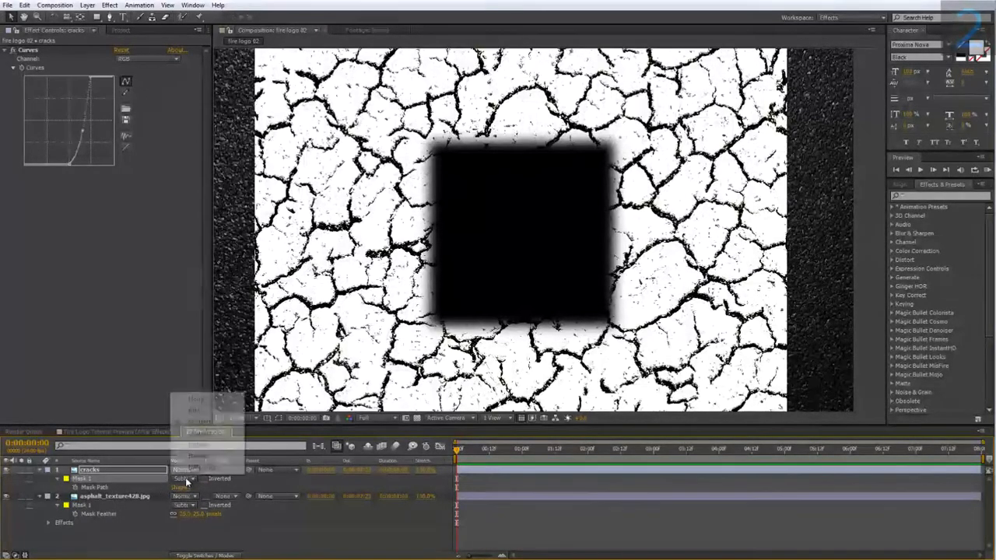
{"action": "left_click", "coordinate": [203, 413]}
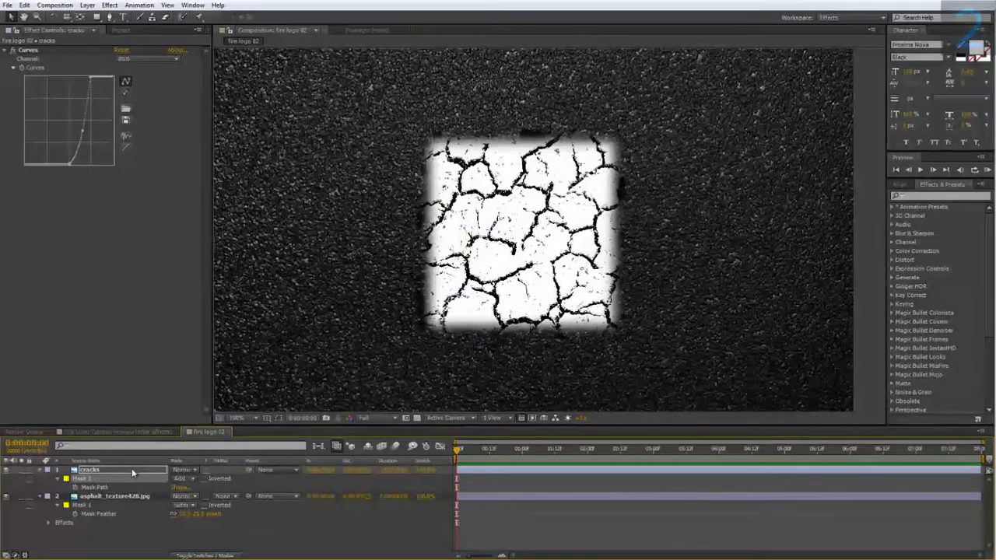
Step: Set the cracks layer's Mask Feather to 100 pixels
{"action": "key", "text": "f"}
{"action": "left_click", "coordinate": [196, 489]}
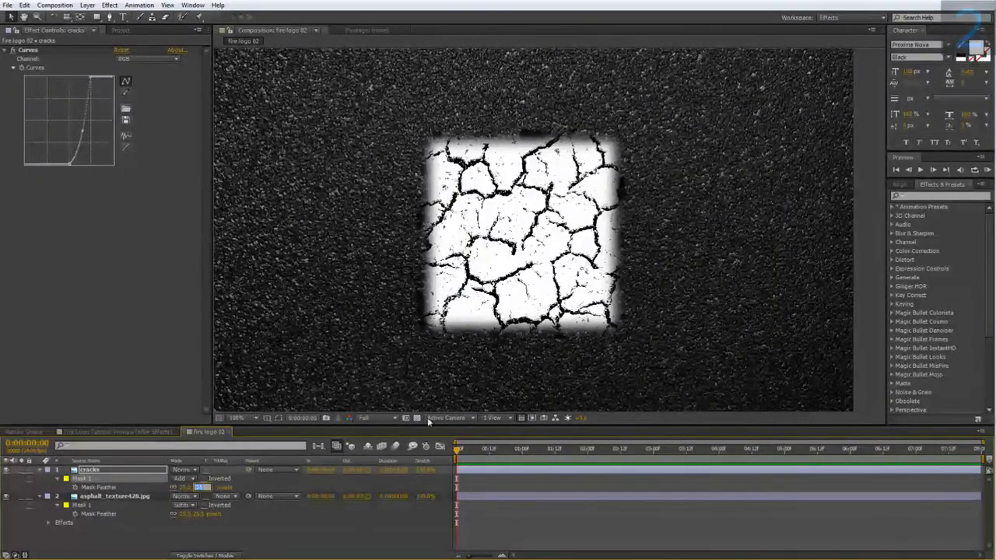
{"action": "type", "text": "100"}
{"action": "key", "text": "Return"}
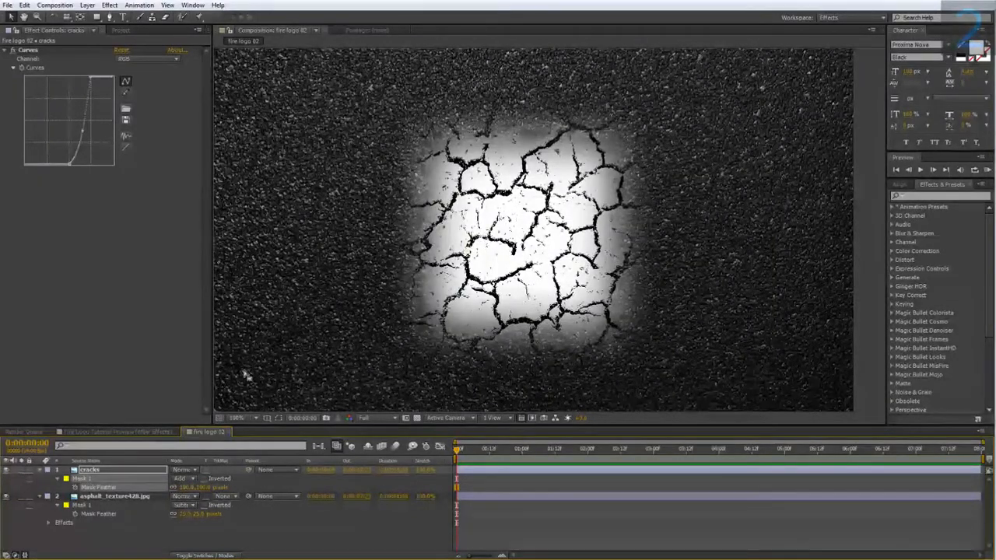
Step: Set the cracks layer's Mask Expansion to 100 pixels and collapse the properties of both layers
{"action": "left_click", "coordinate": [57, 479]}
{"action": "key", "text": "m"}
{"action": "key", "text": "m"}
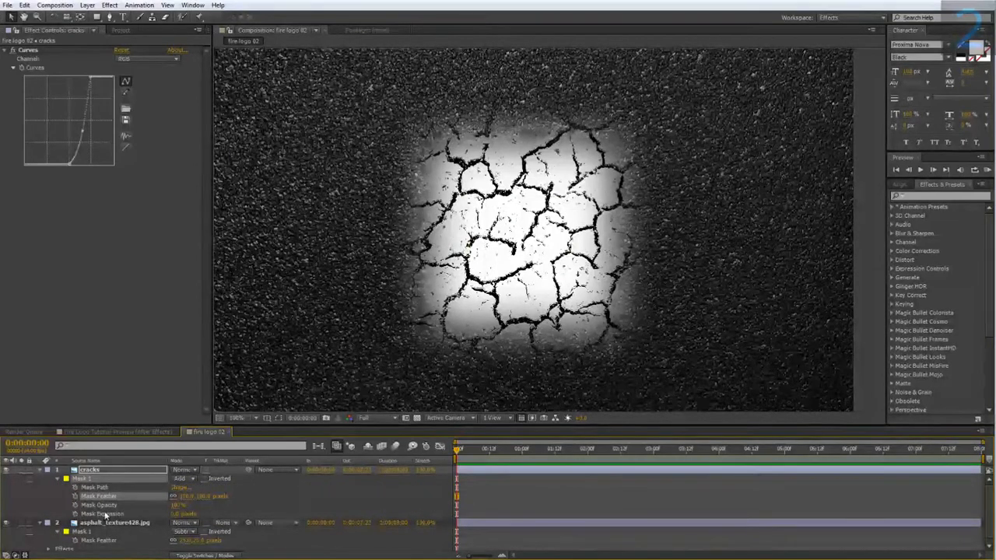
{"action": "left_click", "coordinate": [177, 514]}
{"action": "key", "text": "Return"}
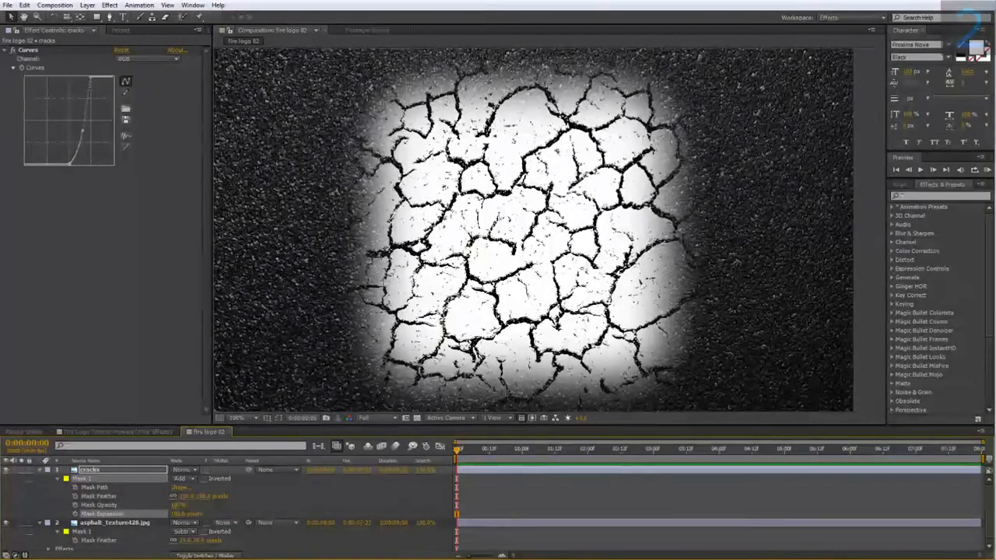
{"action": "left_click", "coordinate": [41, 471]}
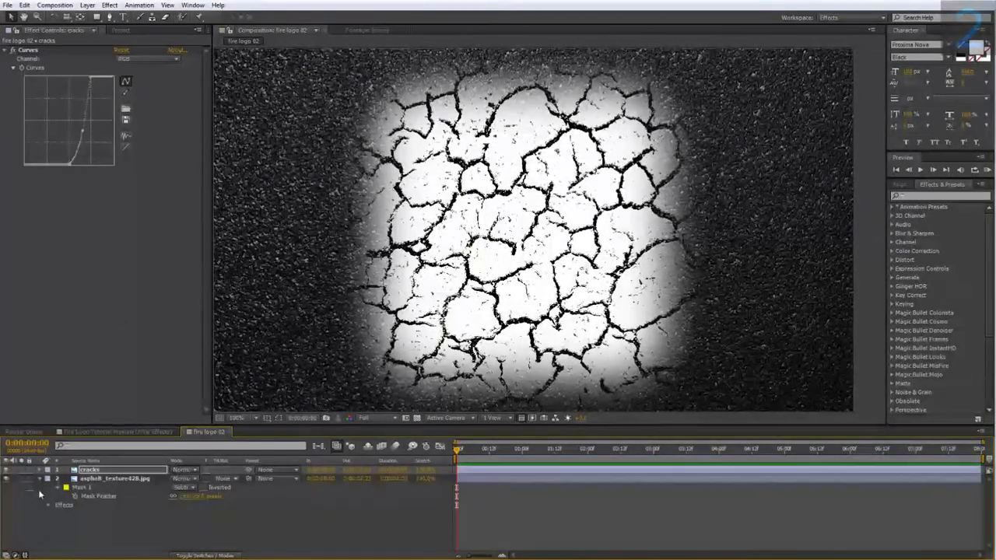
{"action": "left_click", "coordinate": [40, 478]}
Step: Pre-compose the cracks layer as "cracks alpha", moving all attributes into the new composition
{"action": "right_click", "coordinate": [87, 472]}
{"action": "left_click", "coordinate": [129, 382]}
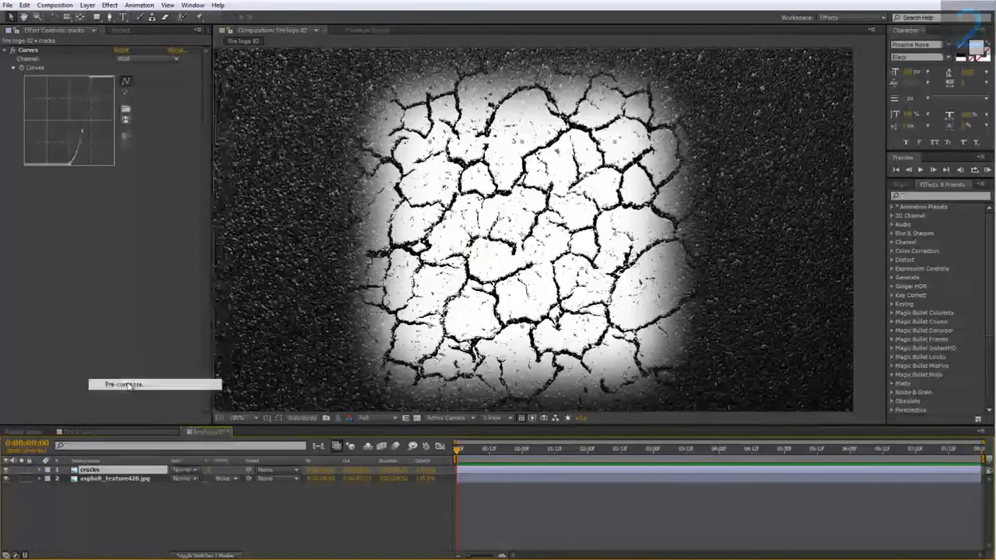
{"action": "type", "text": "cracks"}
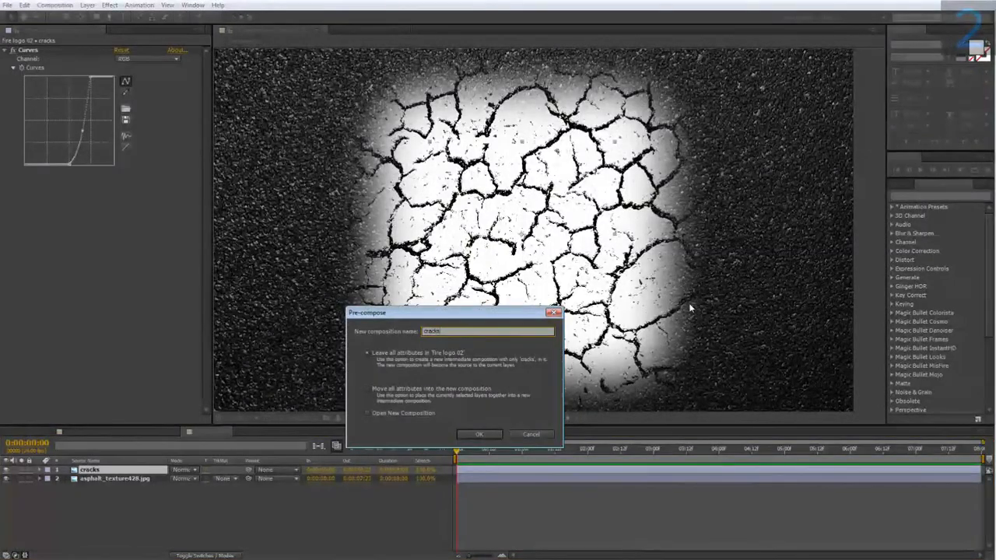
{"action": "type", "text": " alpha"}
{"action": "left_click", "coordinate": [370, 389]}
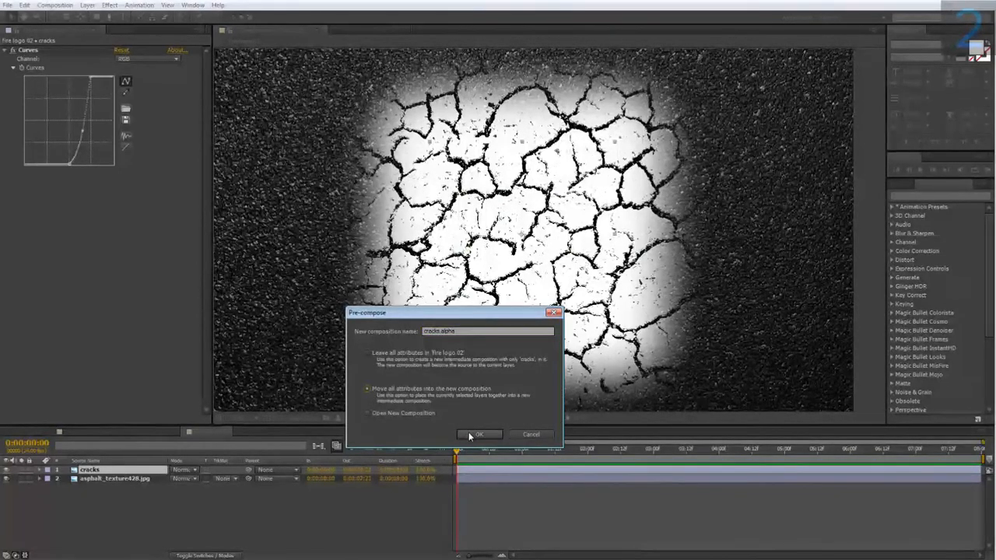
{"action": "left_click", "coordinate": [474, 434]}
Step: Create a white solid inside the cracks alpha composition and place it beneath the cracks layer
{"action": "double_click", "coordinate": [105, 468]}
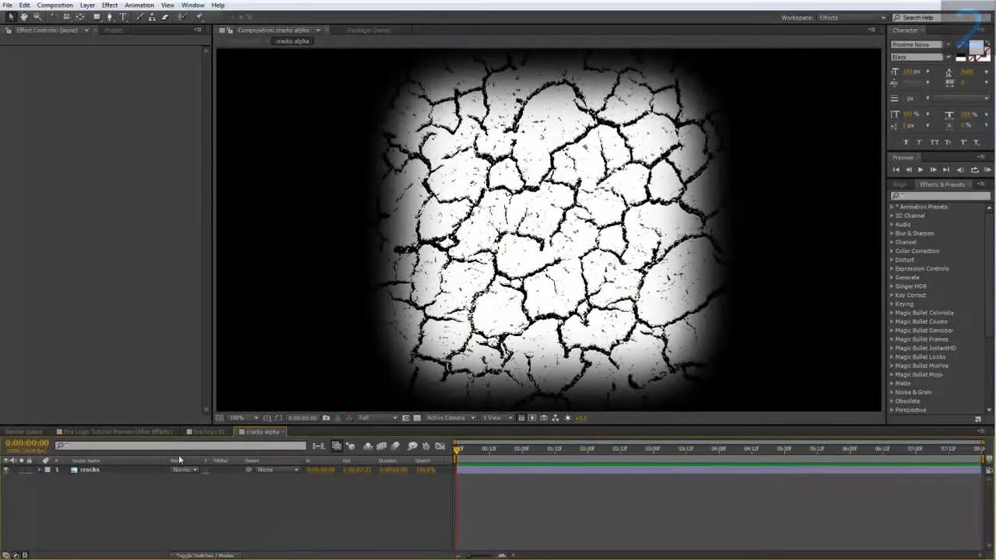
{"action": "right_click", "coordinate": [156, 490]}
{"action": "mouse_move", "coordinate": [196, 374]}
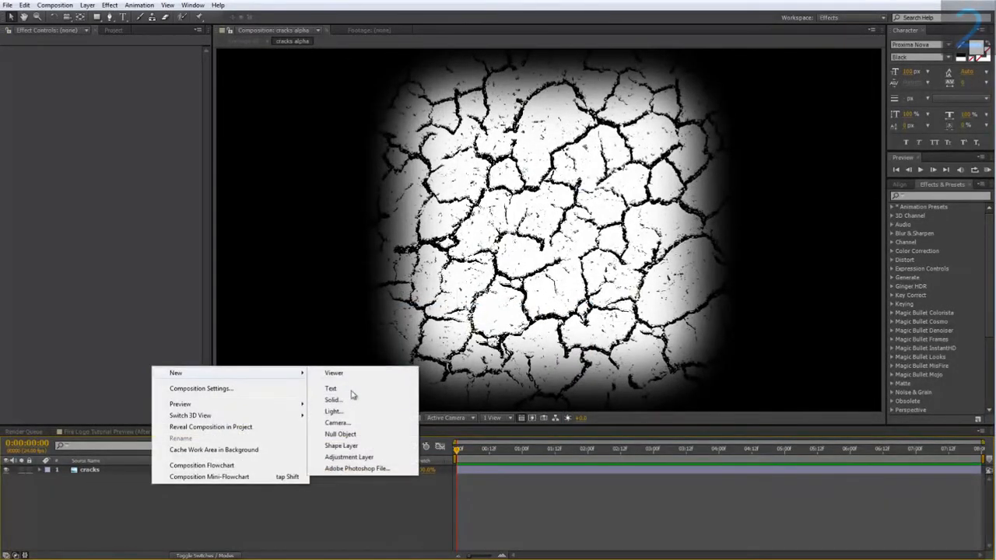
{"action": "left_click", "coordinate": [334, 400]}
{"action": "left_click", "coordinate": [513, 373]}
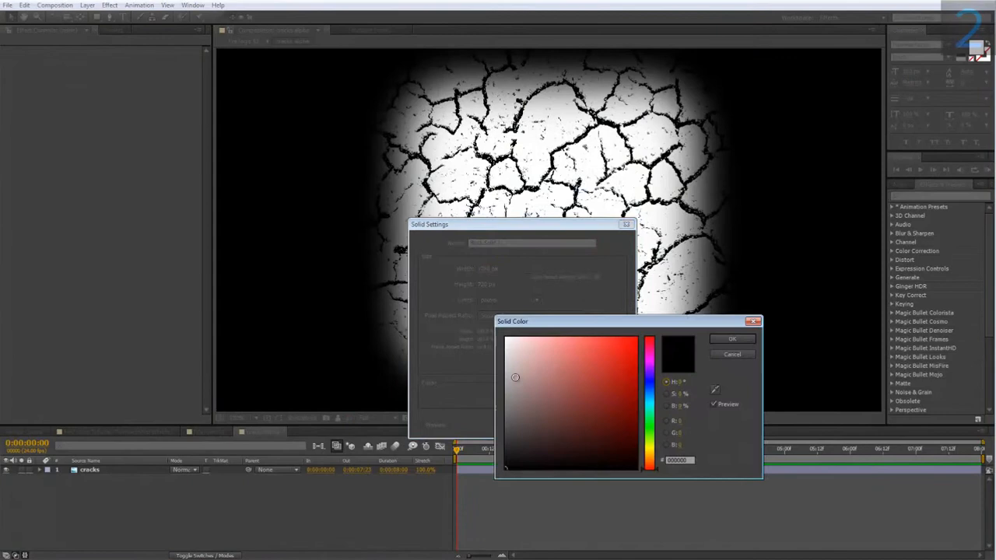
{"action": "left_click", "coordinate": [732, 339]}
{"action": "left_click", "coordinate": [551, 425]}
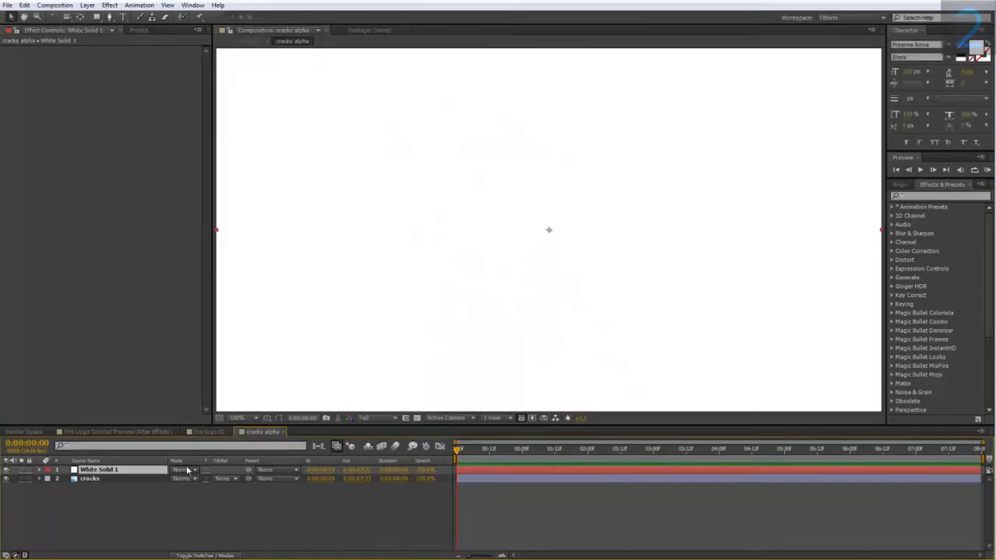
{"action": "left_click_drag", "start_coordinate": [120, 489], "coordinate": [121, 488]}
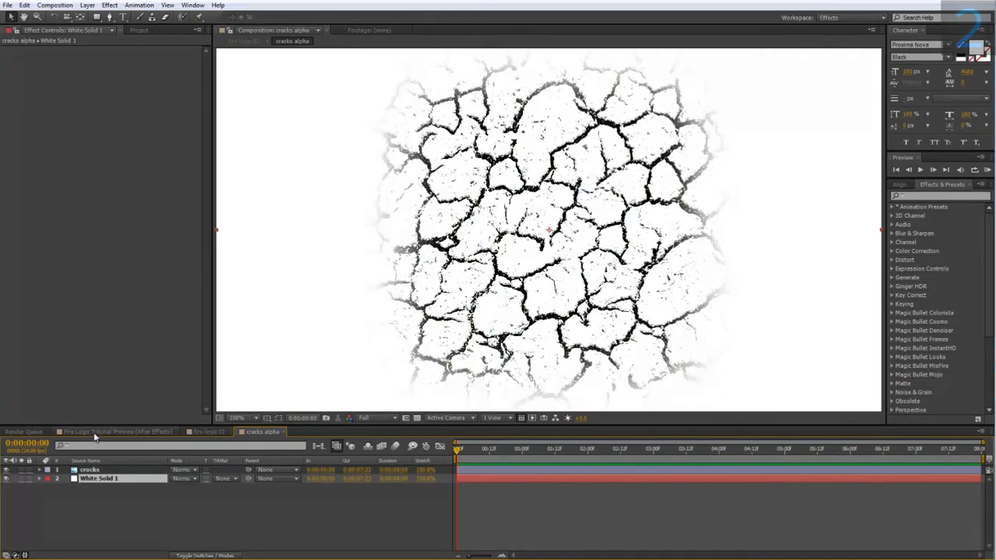
Step: Set the asphalt layer's track matte in fire logo 02 to Luma Matte "cracks alpha" and compare with the finished preview
{"action": "left_click", "coordinate": [210, 431]}
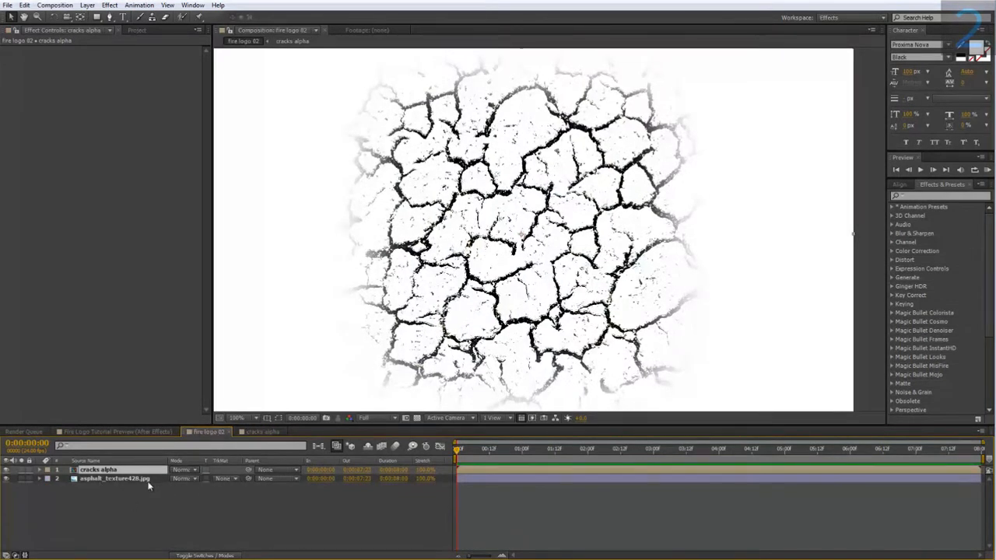
{"action": "left_click", "coordinate": [223, 479]}
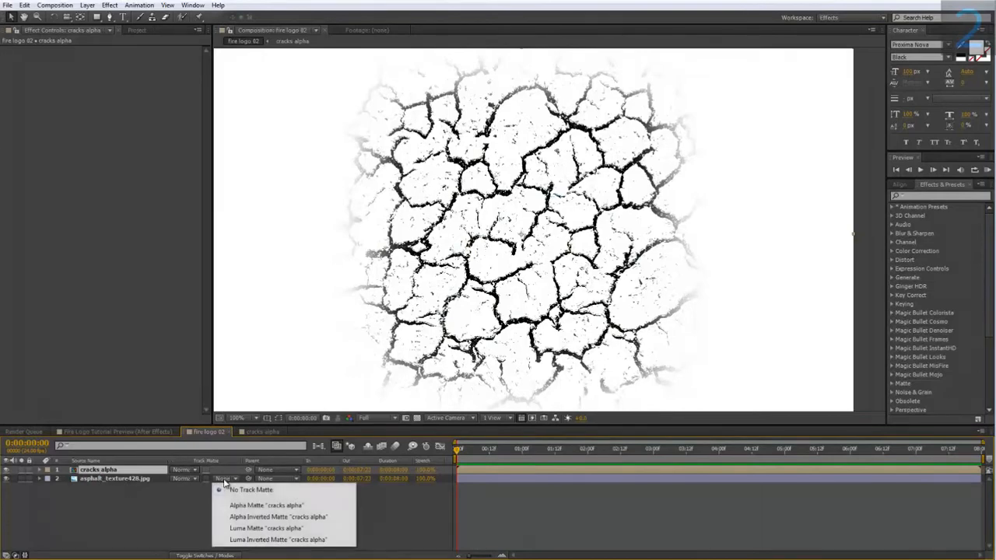
{"action": "left_click", "coordinate": [250, 528]}
{"action": "left_click_drag", "start_coordinate": [438, 159], "coordinate": [424, 199]}
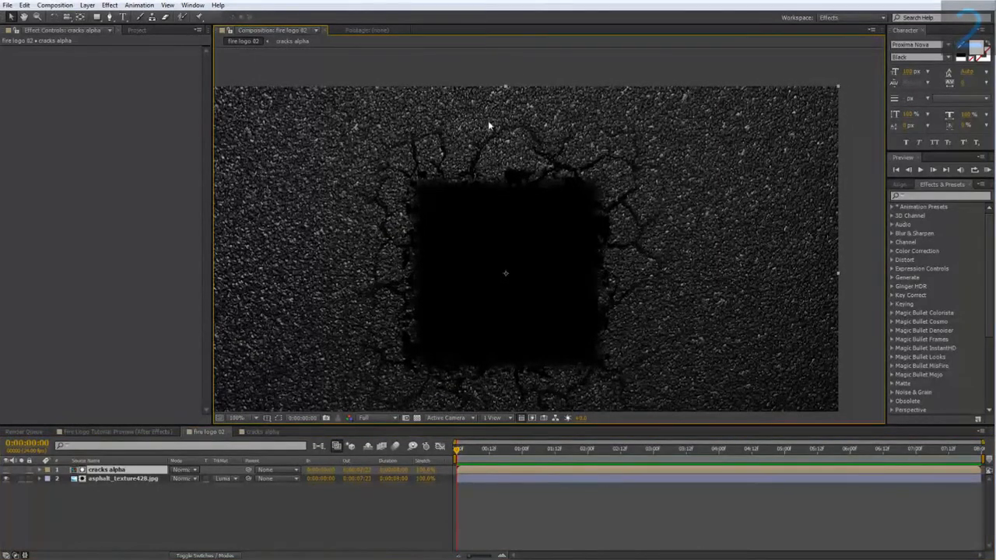
{"action": "left_click_drag", "start_coordinate": [352, 293], "coordinate": [349, 241]}
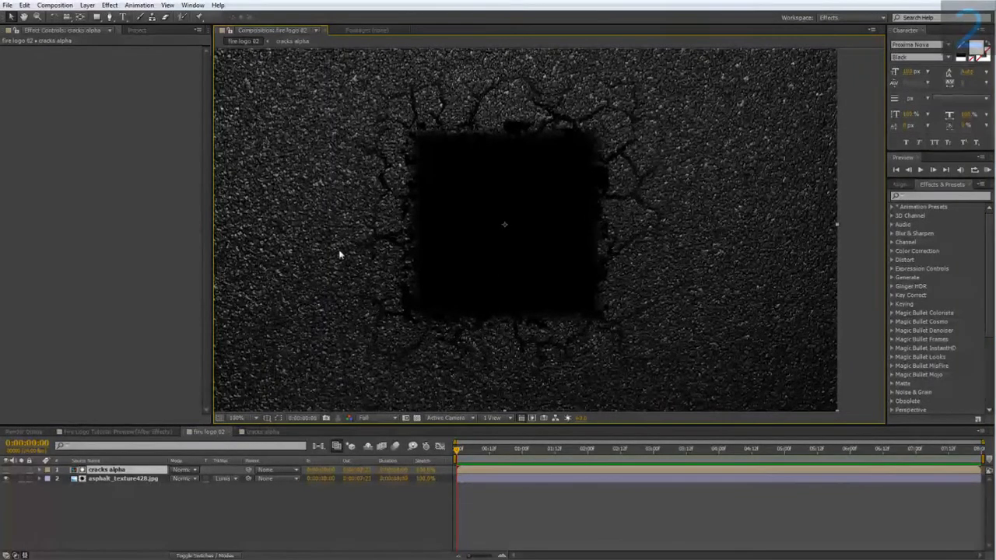
{"action": "left_click", "coordinate": [132, 431]}
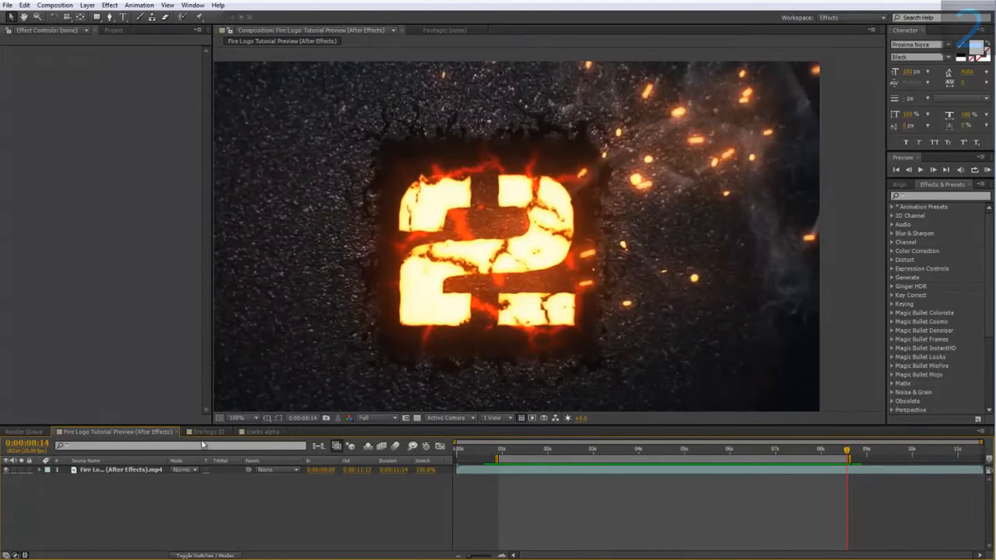
{"action": "left_click", "coordinate": [208, 431]}
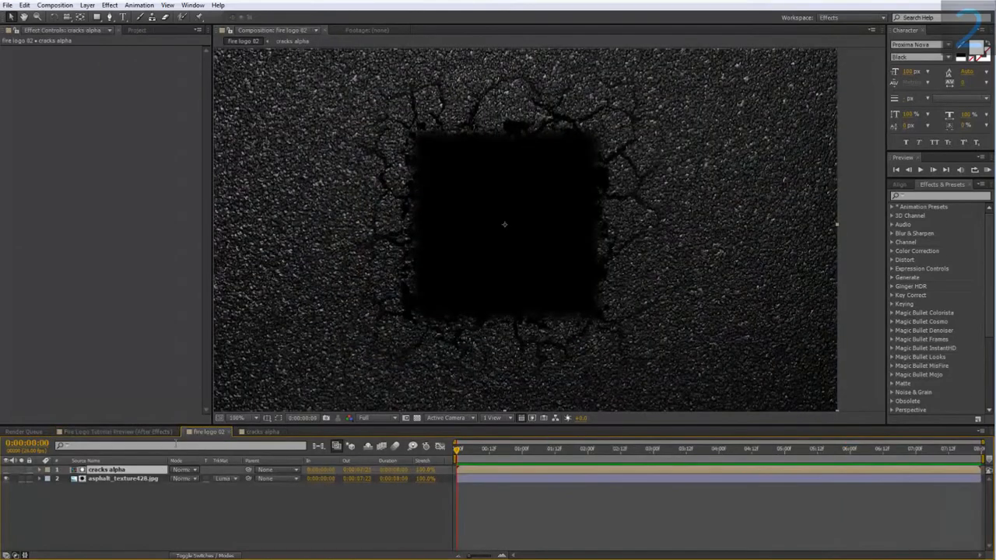
Step: Create a medium grey solid named "bg" in fire logo 02 and place it beneath the asphalt layer
{"action": "left_click", "coordinate": [143, 492]}
{"action": "right_click", "coordinate": [143, 492]}
{"action": "mouse_move", "coordinate": [183, 379]}
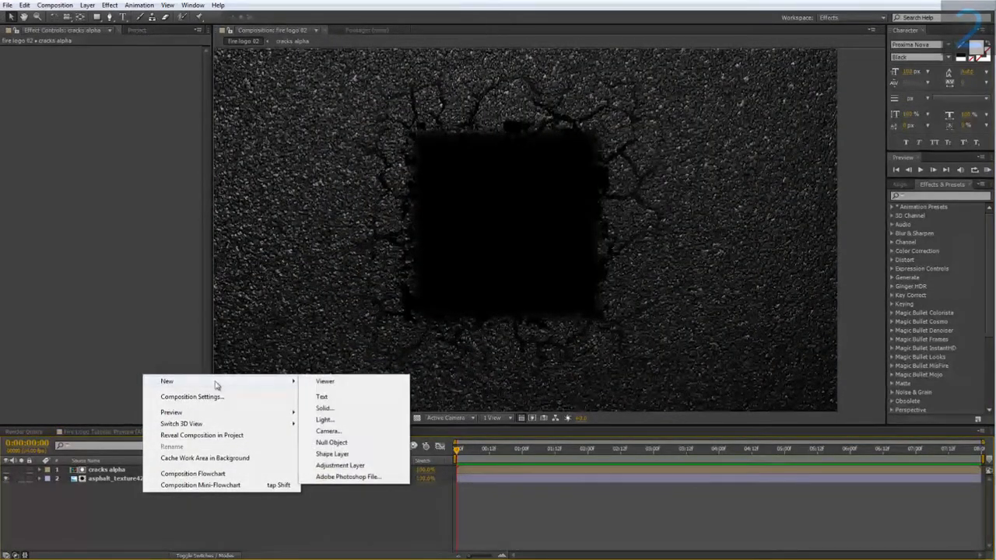
{"action": "left_click", "coordinate": [333, 409]}
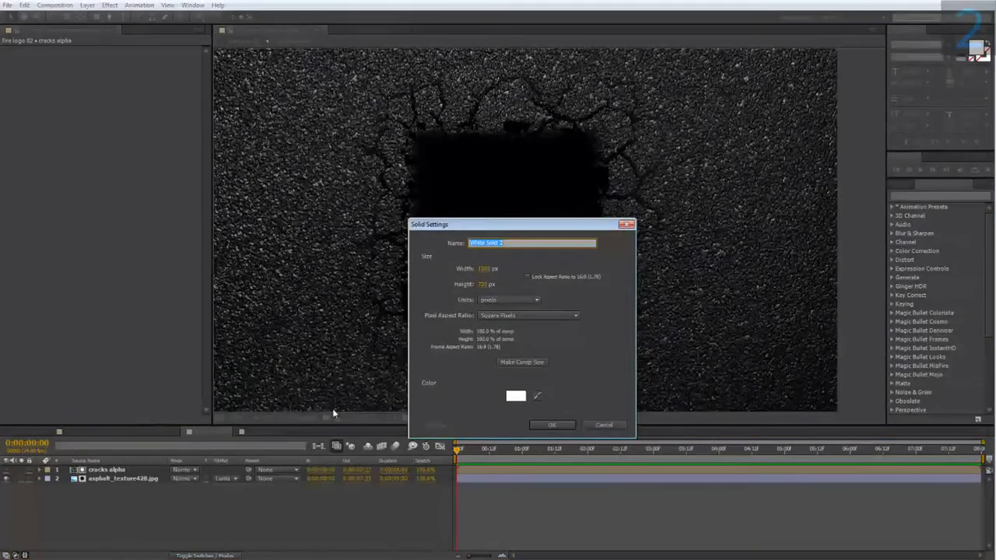
{"action": "type", "text": "bg"}
{"action": "left_click", "coordinate": [516, 396]}
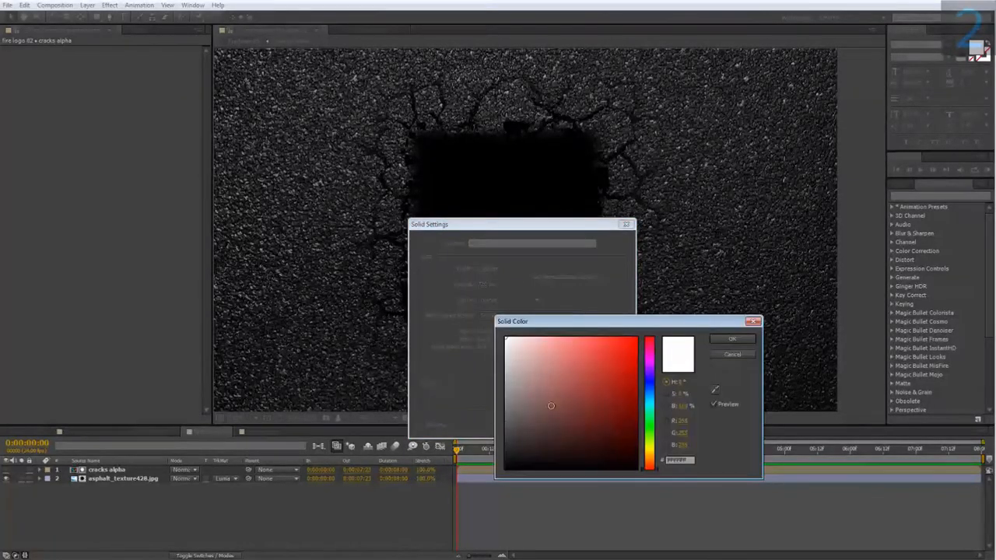
{"action": "left_click_drag", "start_coordinate": [549, 410], "coordinate": [483, 406]}
{"action": "left_click", "coordinate": [723, 340]}
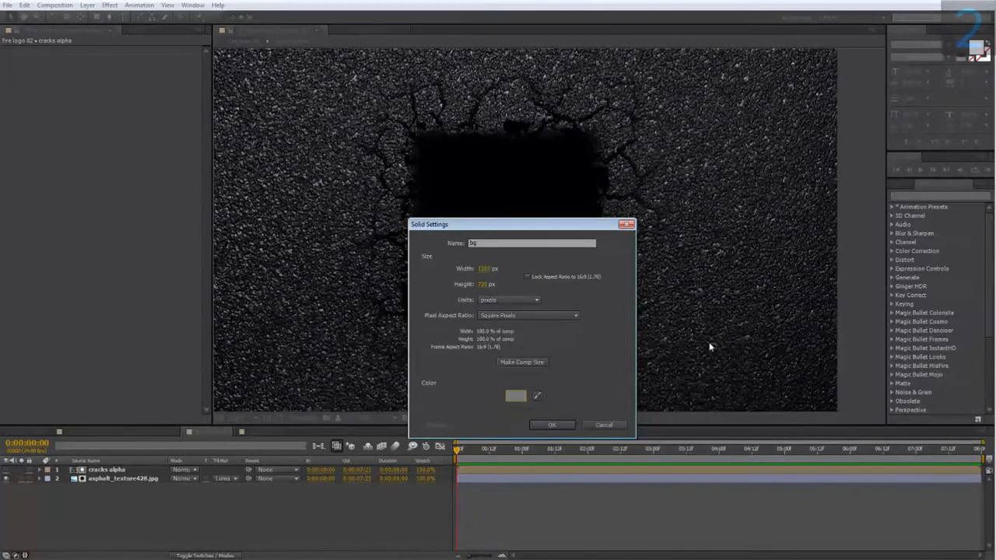
{"action": "left_click", "coordinate": [548, 426]}
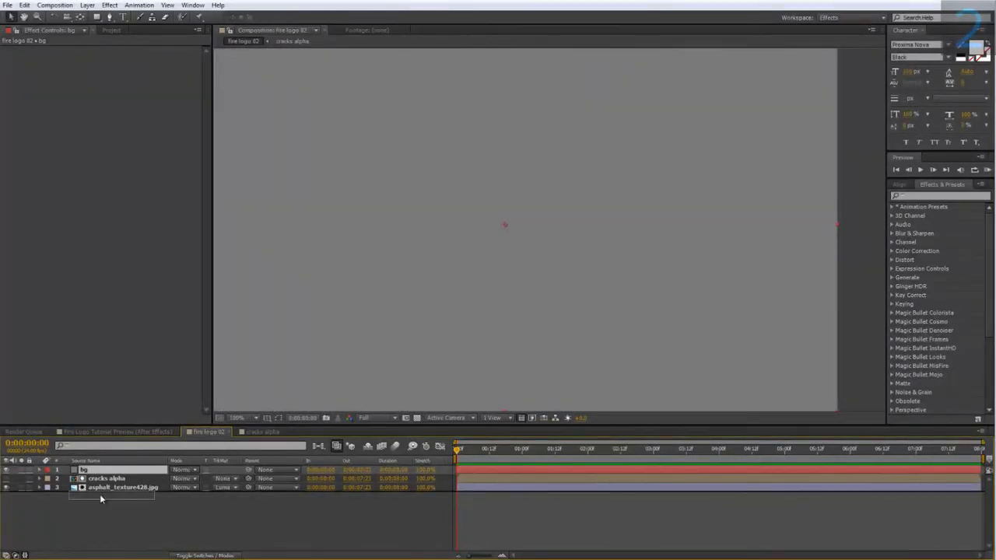
{"action": "left_click_drag", "start_coordinate": [99, 494], "coordinate": [109, 490]}
Step: Pre-compose the bg layer as "bg pre", moving all attributes into the new composition
{"action": "right_click", "coordinate": [109, 490]}
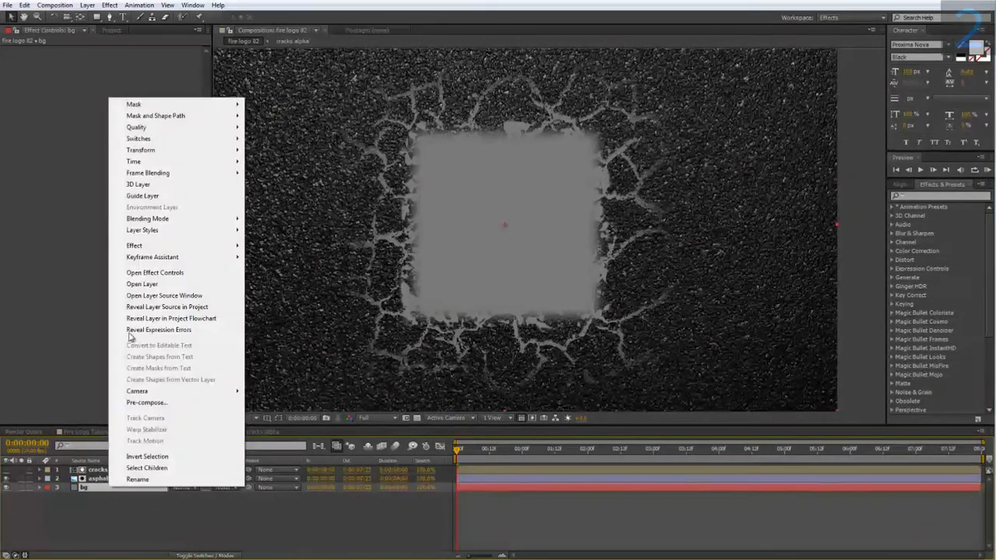
{"action": "left_click", "coordinate": [151, 405]}
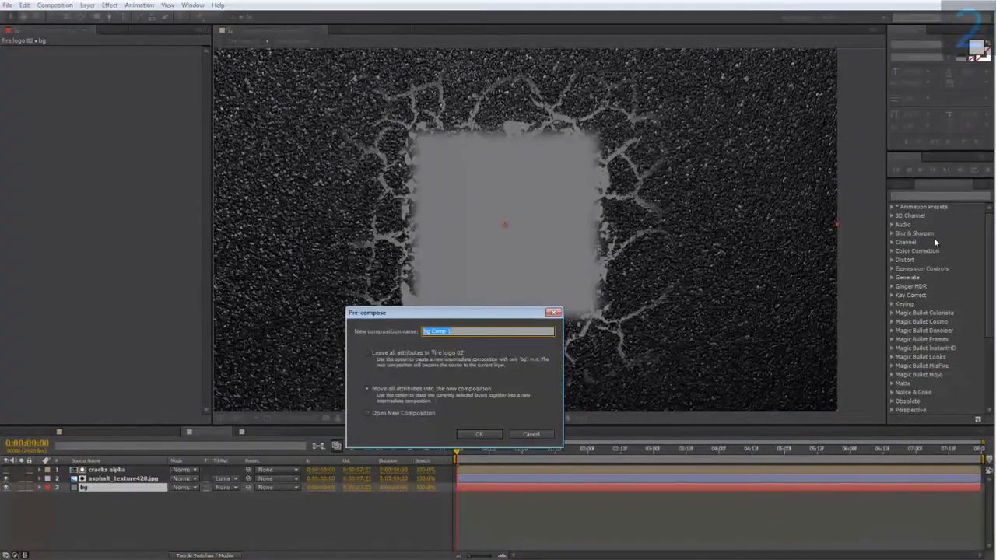
{"action": "type", "text": "bg pre"}
{"action": "left_click", "coordinate": [466, 433]}
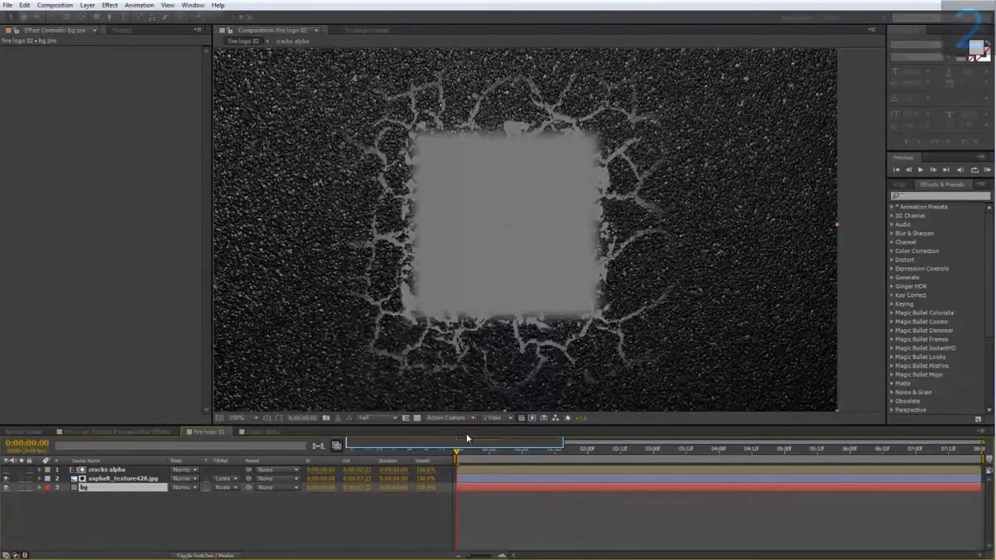
Step: In the bg pre composition, add cracks alpha with asphalt_texture428.jpg beneath it, and delete the grey bg solid
{"action": "double_click", "coordinate": [93, 488]}
{"action": "left_click", "coordinate": [113, 31]}
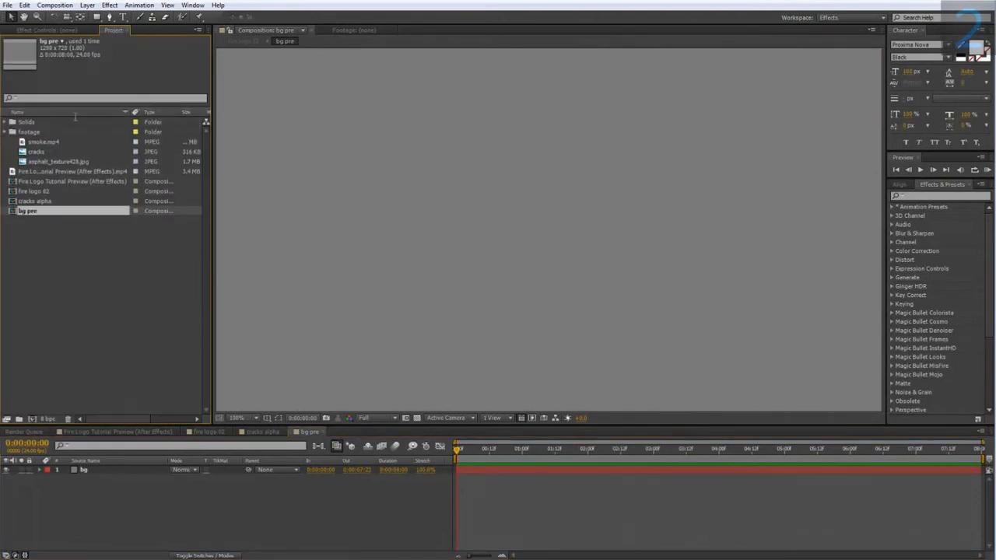
{"action": "left_click", "coordinate": [36, 203]}
{"action": "left_click_drag", "start_coordinate": [47, 249], "coordinate": [104, 468]}
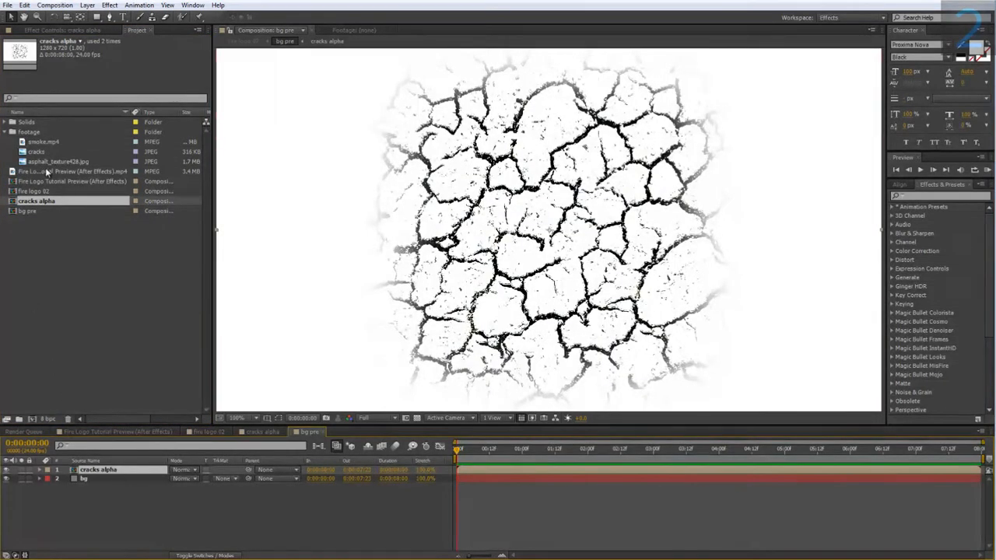
{"action": "left_click_drag", "start_coordinate": [44, 162], "coordinate": [105, 480]}
{"action": "left_click", "coordinate": [116, 488]}
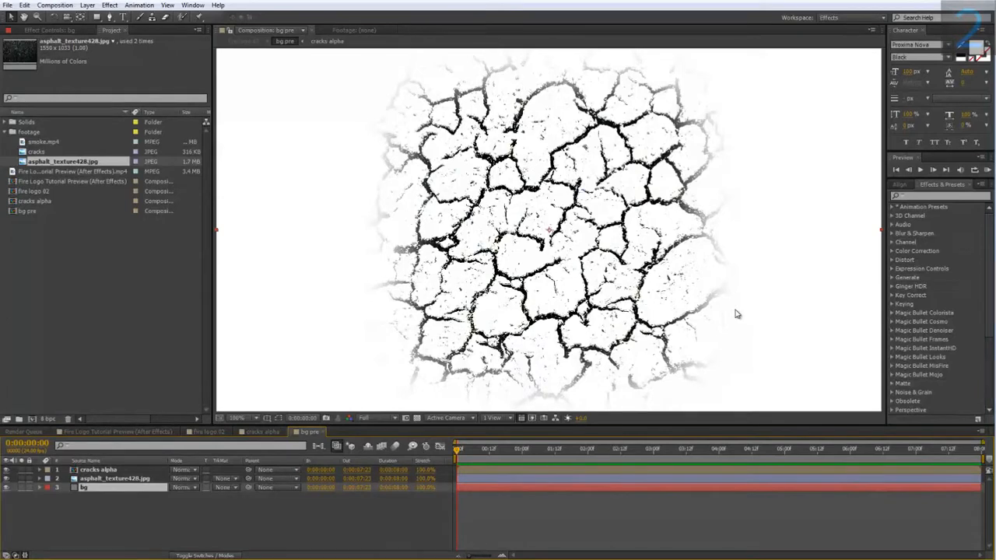
{"action": "key", "text": "Delete"}
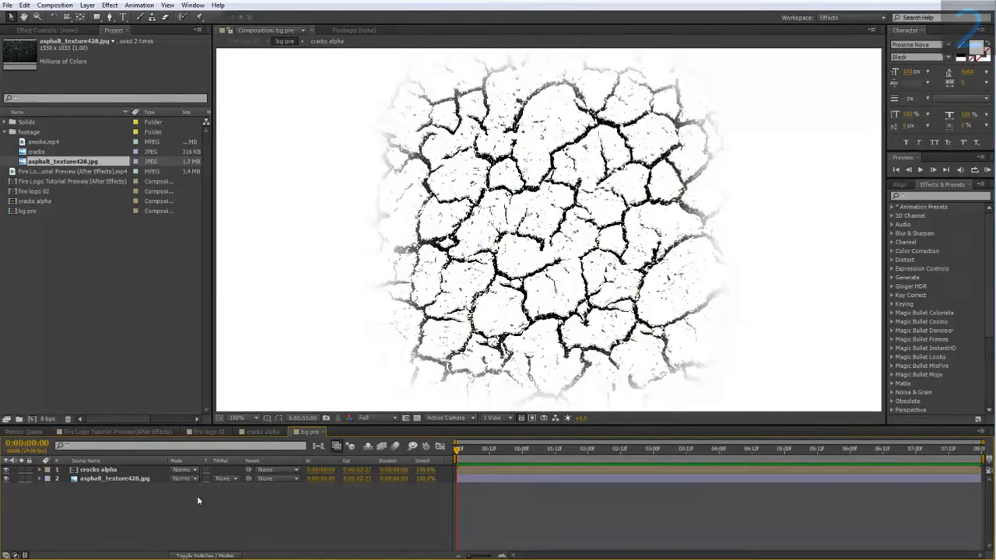
Step: Create a full-size bright orange-red solid in the bg pre composition
{"action": "right_click", "coordinate": [125, 488]}
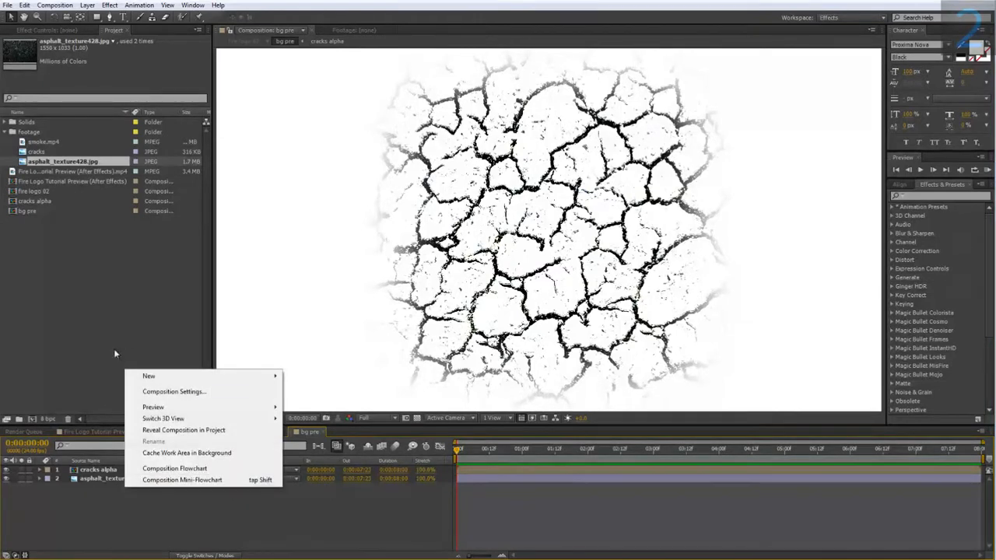
{"action": "mouse_move", "coordinate": [174, 381]}
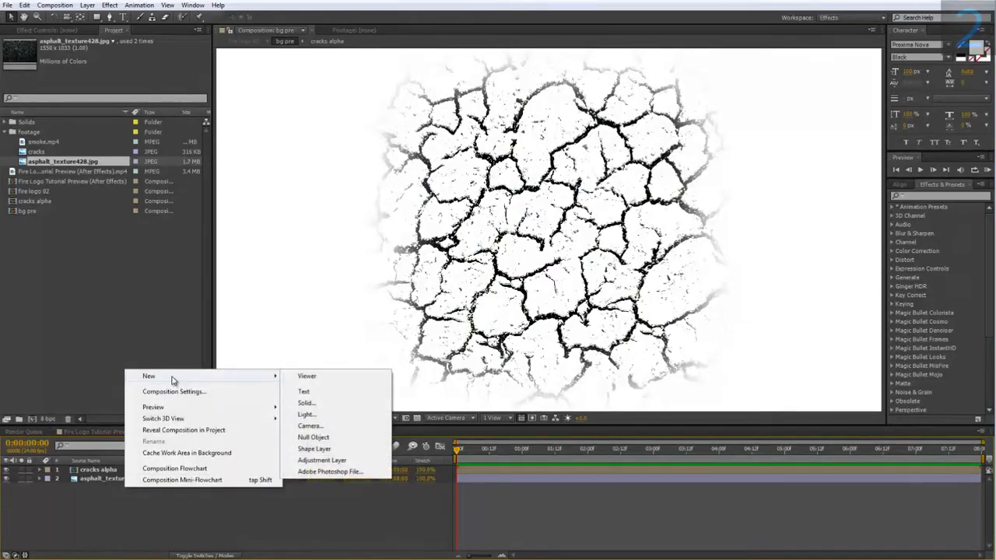
{"action": "left_click", "coordinate": [332, 405]}
{"action": "left_click", "coordinate": [514, 397]}
{"action": "left_click_drag", "start_coordinate": [619, 380], "coordinate": [637, 347]}
{"action": "left_click", "coordinate": [653, 465]}
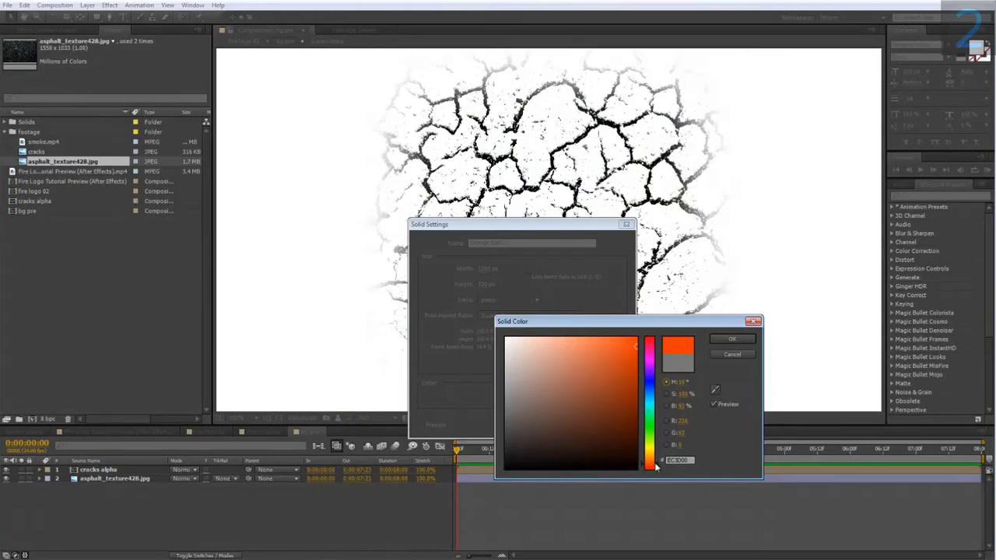
{"action": "left_click", "coordinate": [654, 466]}
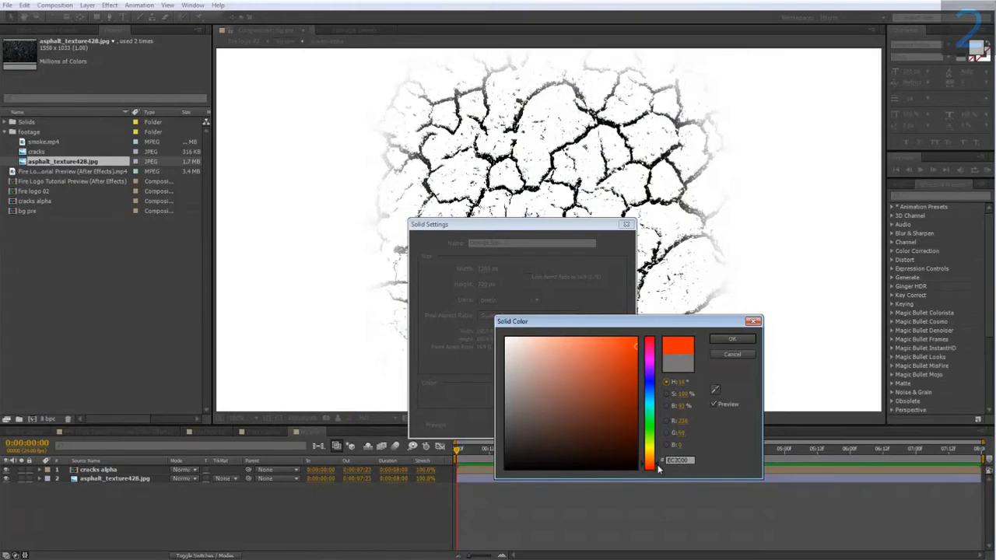
{"action": "left_click", "coordinate": [730, 342]}
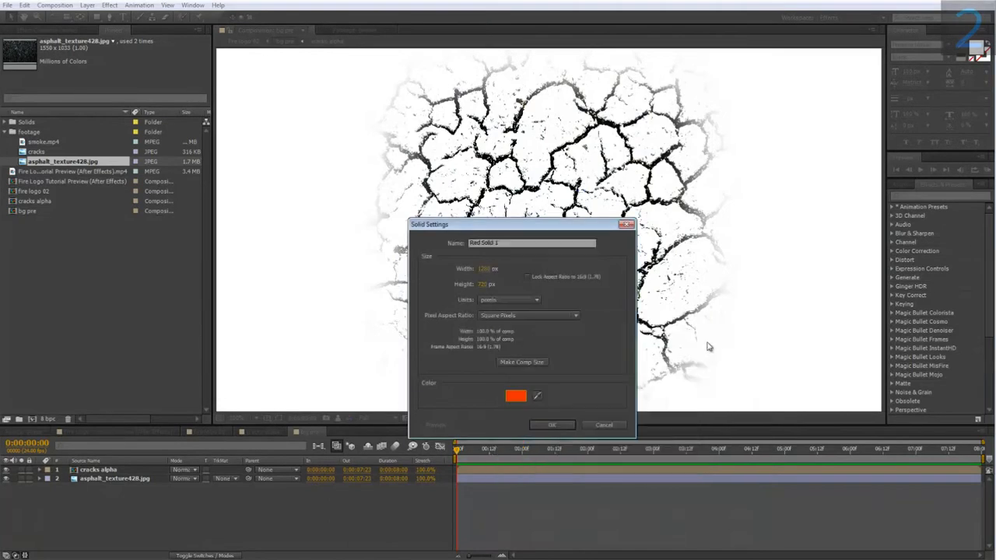
{"action": "left_click", "coordinate": [542, 422]}
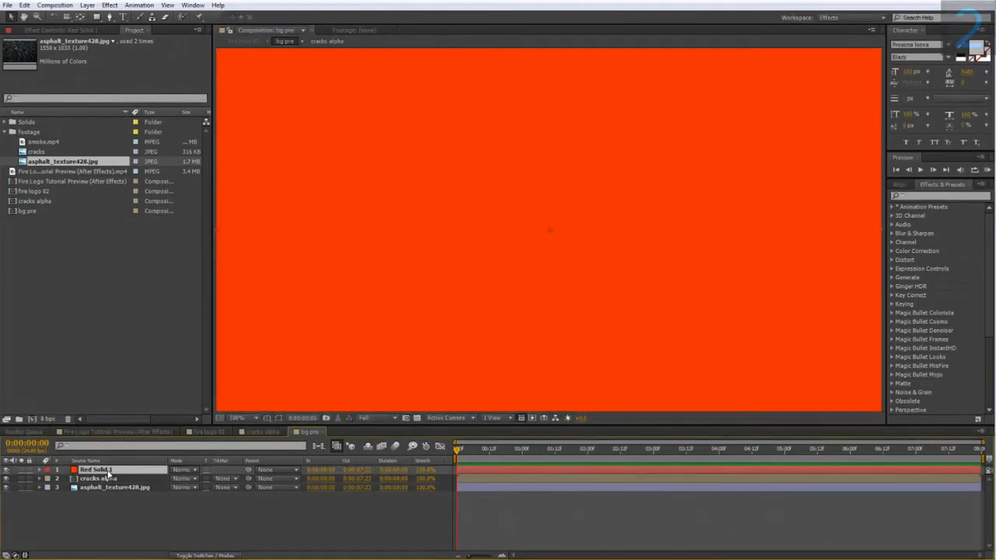
Step: Place the orange-red solid beneath cracks alpha and set its track matte to Luma Inverted Matte "cracks alpha"
{"action": "key", "text": "ctrl+bracketleft"}
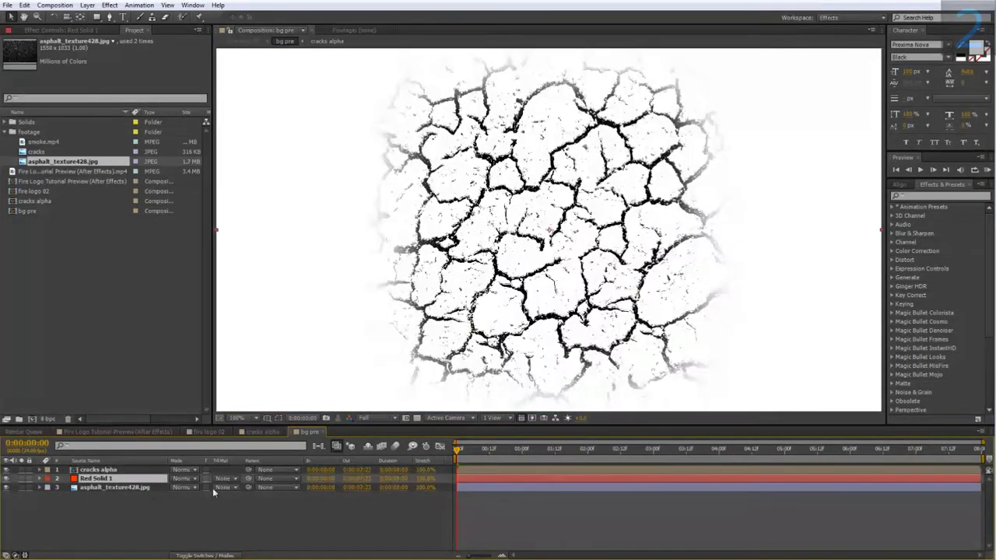
{"action": "left_click", "coordinate": [222, 478]}
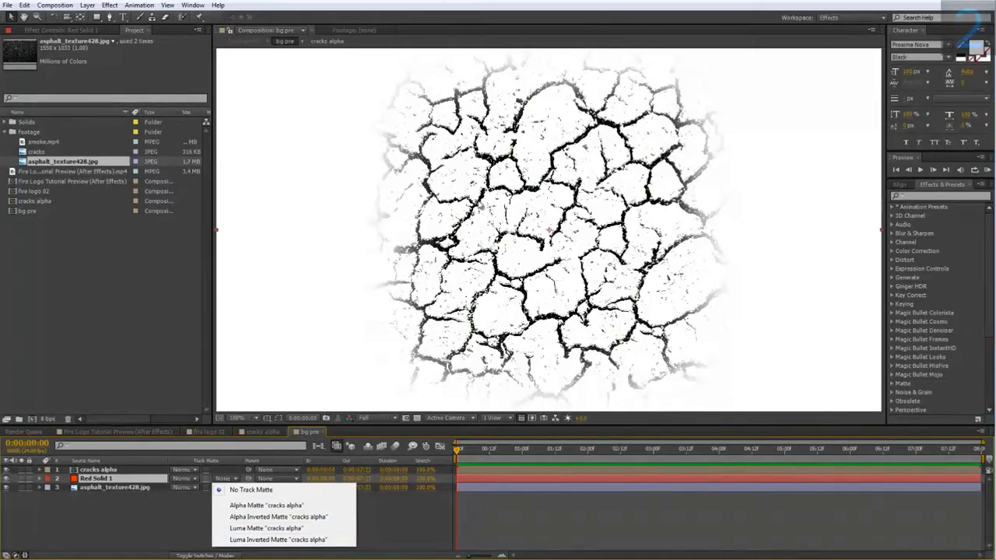
{"action": "left_click", "coordinate": [292, 539]}
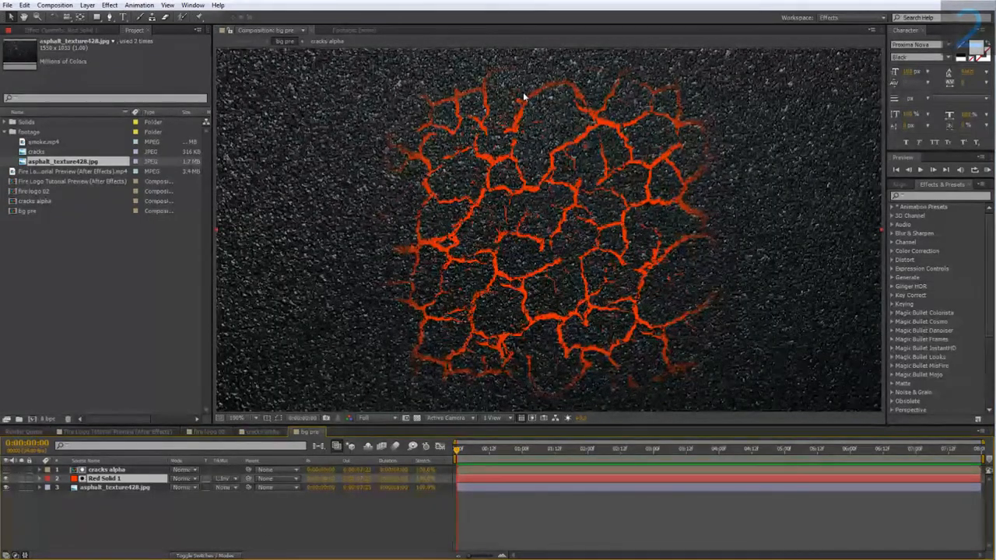
Step: Scale the asphalt texture layer in bg pre to 64%
{"action": "left_click", "coordinate": [131, 487]}
{"action": "key", "text": "s"}
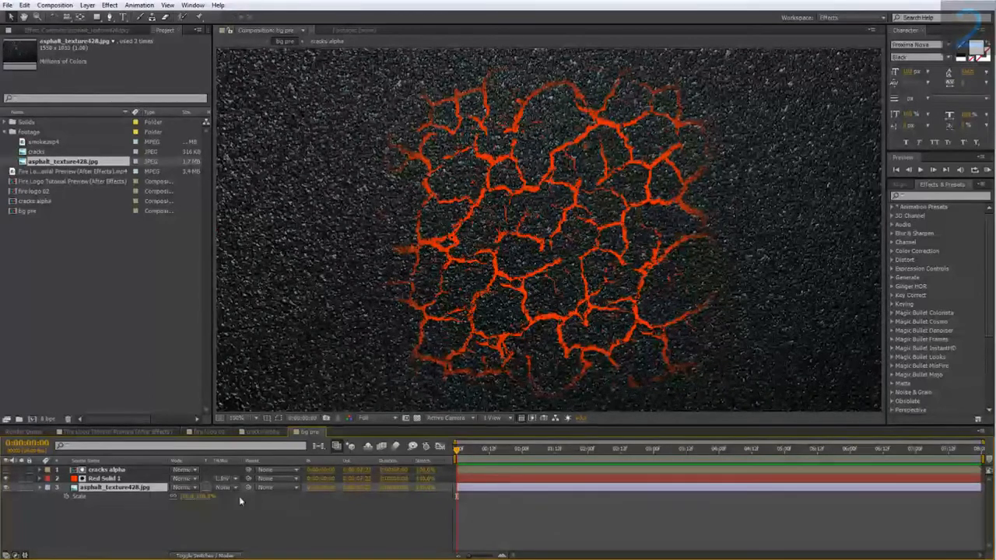
{"action": "left_click_drag", "start_coordinate": [200, 496], "coordinate": [182, 497]}
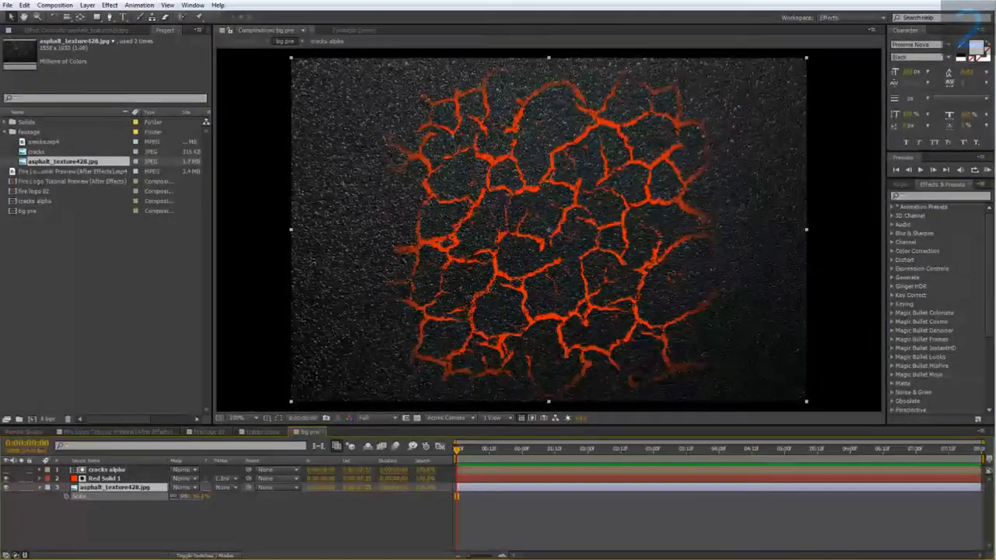
{"action": "key", "text": "comma"}
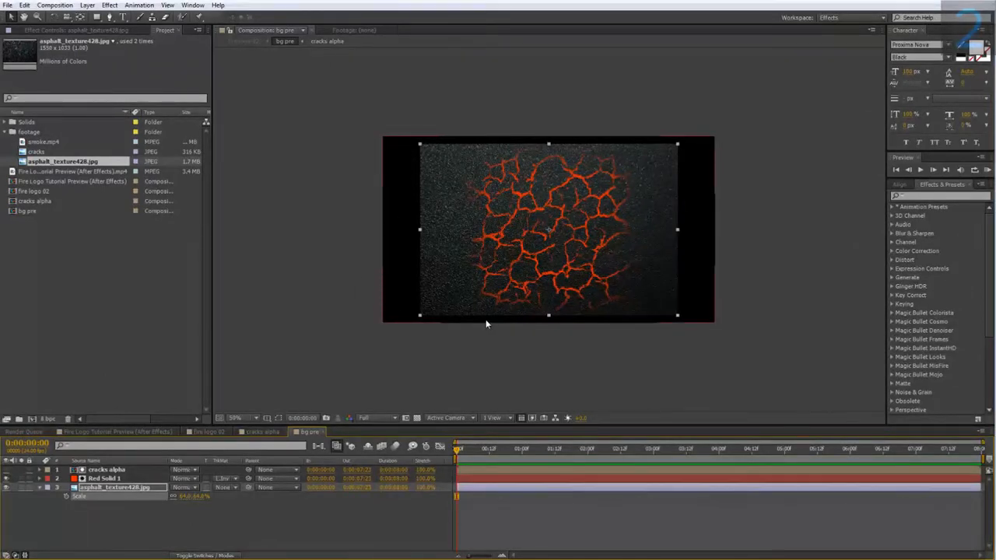
Step: Check the finished preview and fire logo 02, and in bg pre mirror the cracks alpha layer horizontally and shift it slightly upward
{"action": "left_click", "coordinate": [113, 433]}
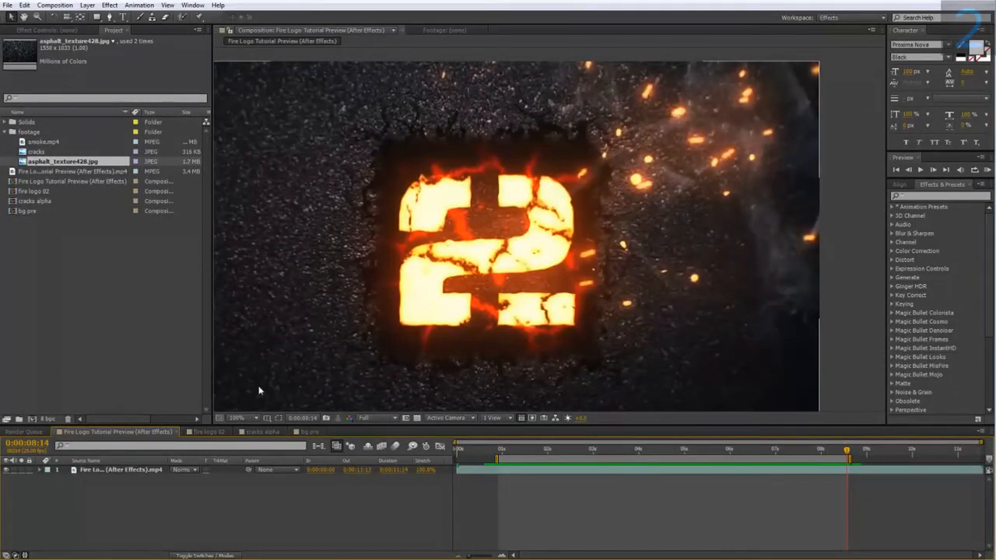
{"action": "left_click", "coordinate": [206, 433]}
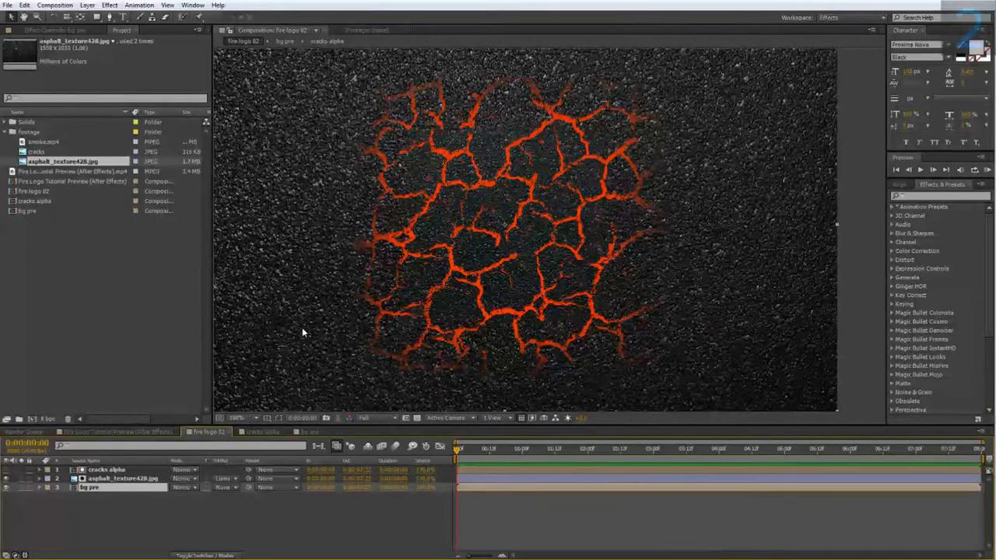
{"action": "left_click", "coordinate": [109, 471]}
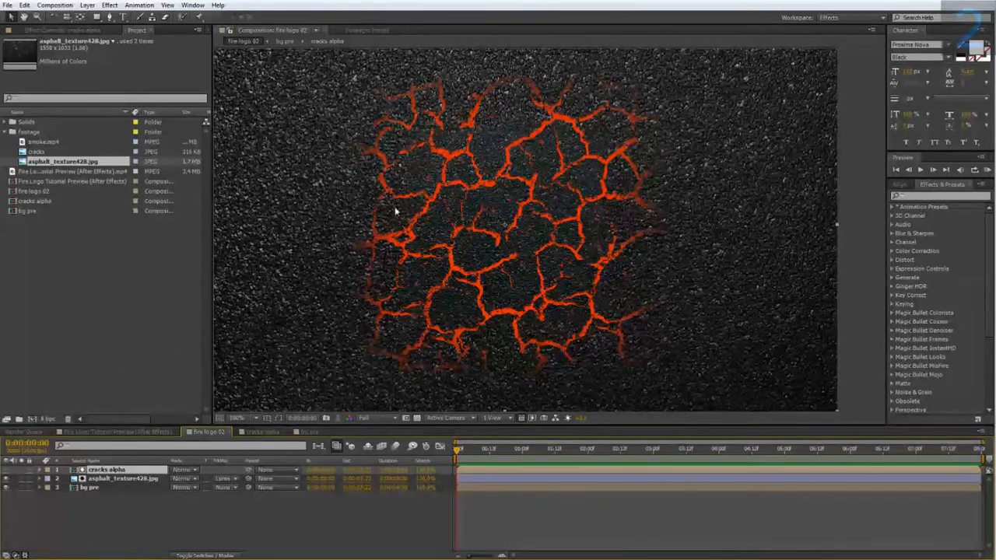
{"action": "double_click", "coordinate": [95, 487]}
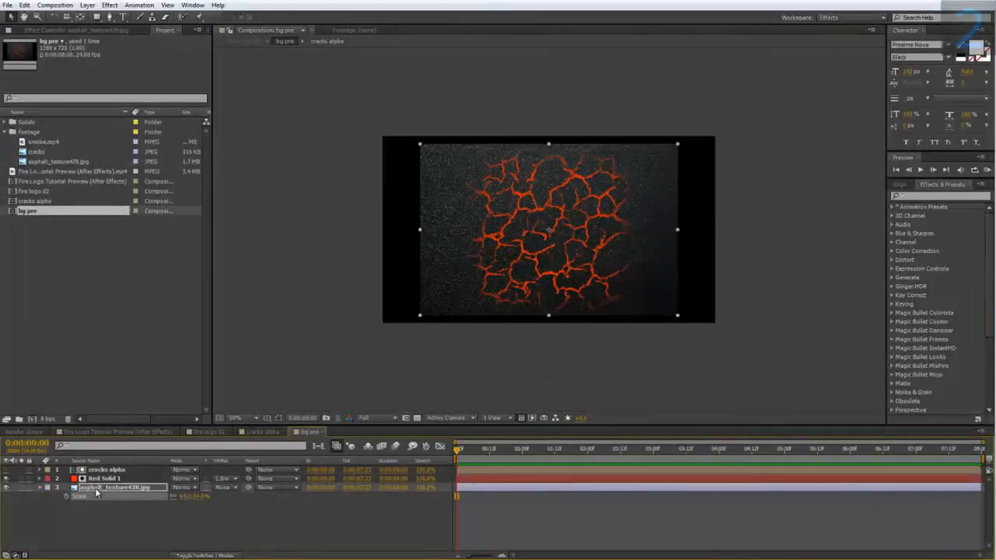
{"action": "key", "text": "period"}
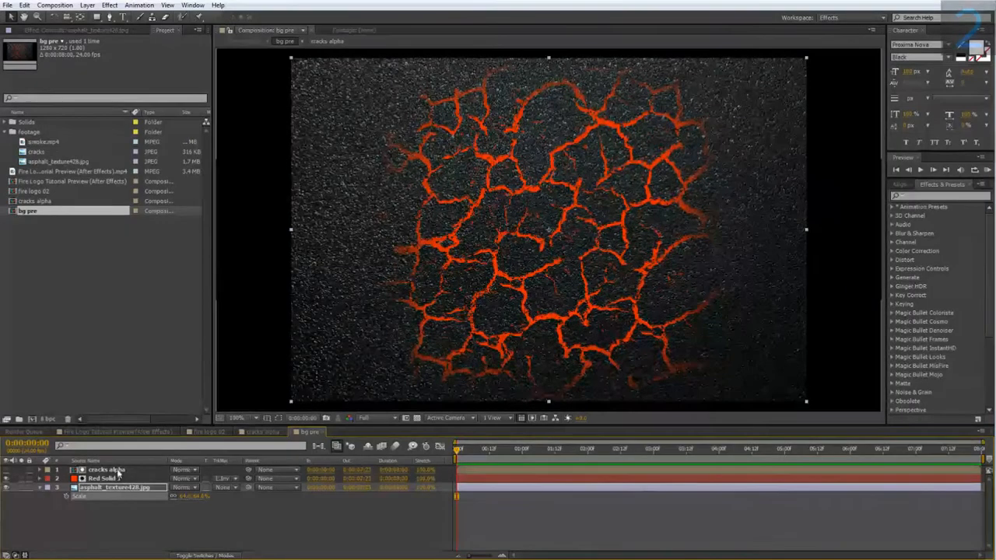
{"action": "left_click", "coordinate": [106, 469]}
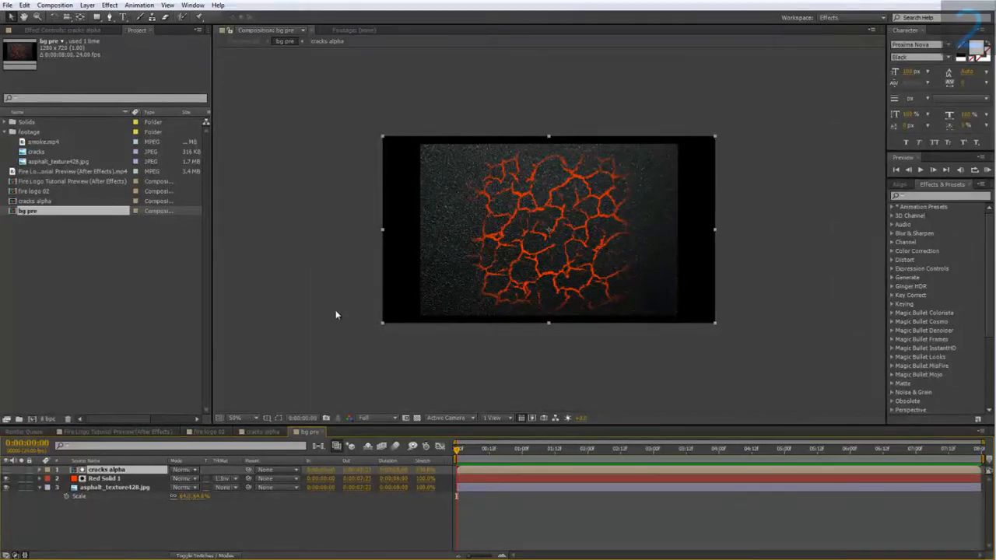
{"action": "left_click_drag", "start_coordinate": [383, 232], "coordinate": [718, 244]}
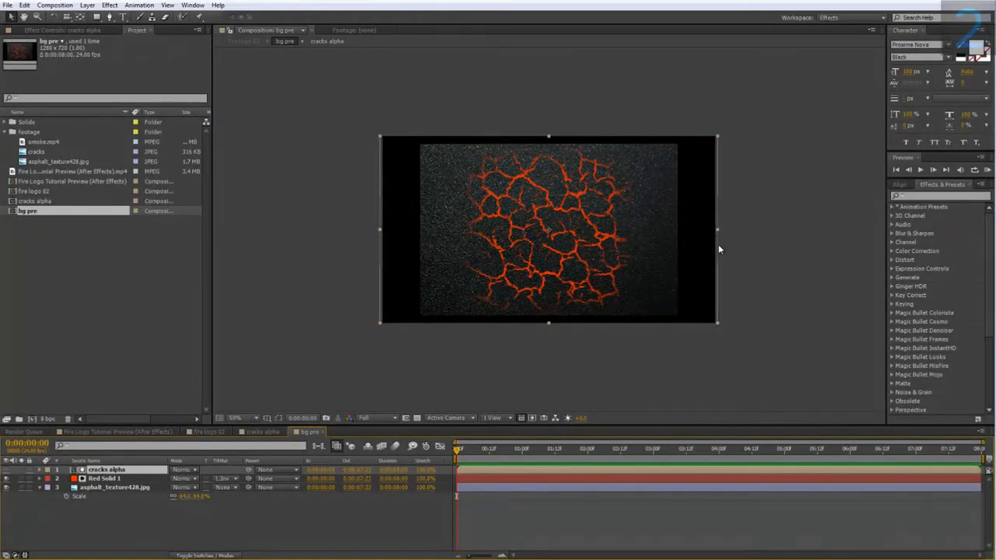
{"action": "left_click_drag", "start_coordinate": [554, 196], "coordinate": [554, 188]}
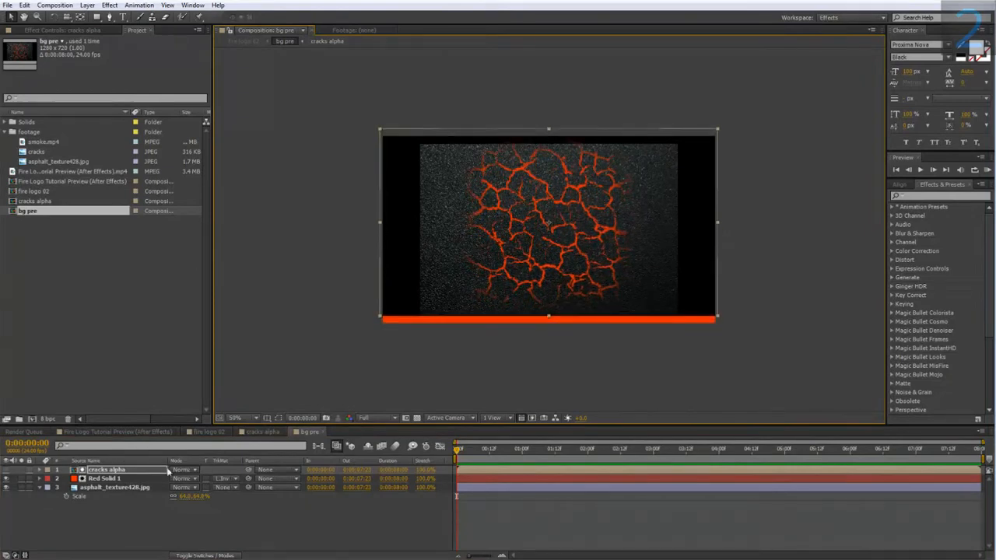
Step: Add a Drop Shadow layer style to the asphalt layer in fire logo 02 and set its opacity to 100%
{"action": "left_click", "coordinate": [208, 431]}
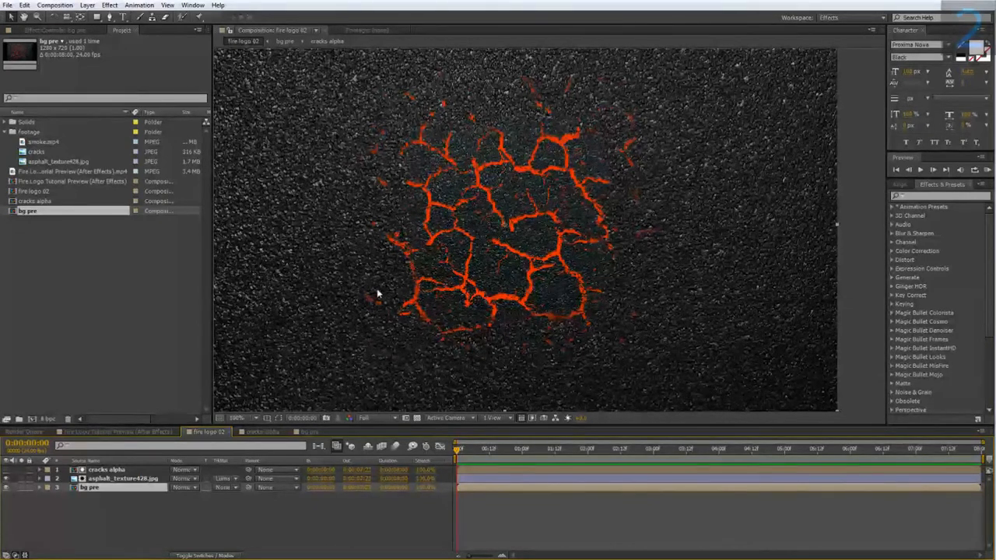
{"action": "right_click", "coordinate": [124, 479]}
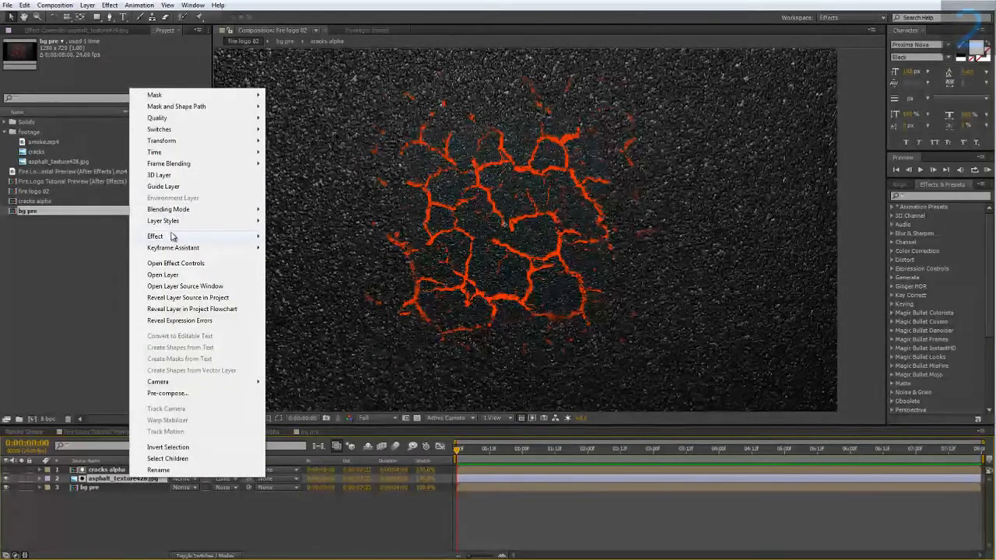
{"action": "mouse_move", "coordinate": [172, 235]}
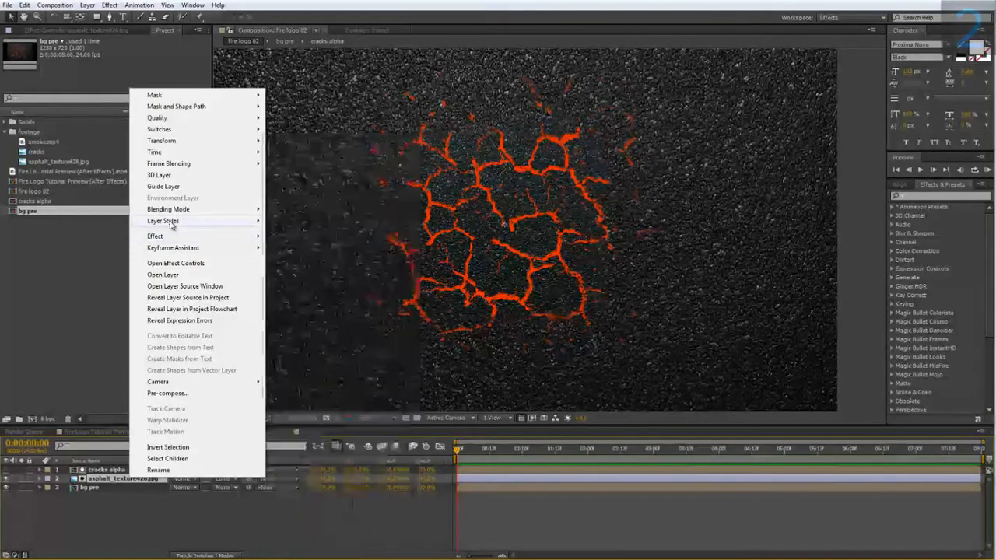
{"action": "mouse_move", "coordinate": [204, 222]}
{"action": "left_click", "coordinate": [295, 263]}
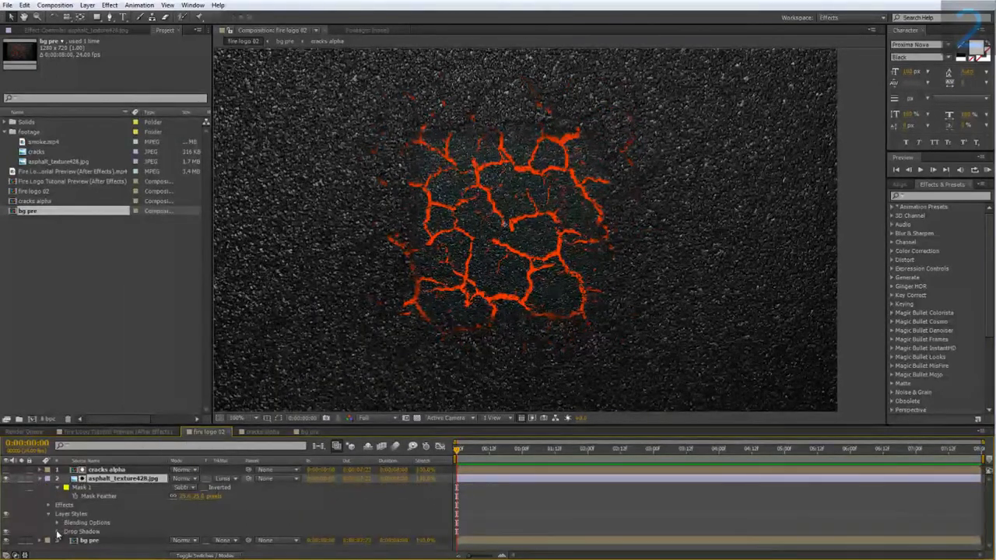
{"action": "left_click", "coordinate": [57, 533]}
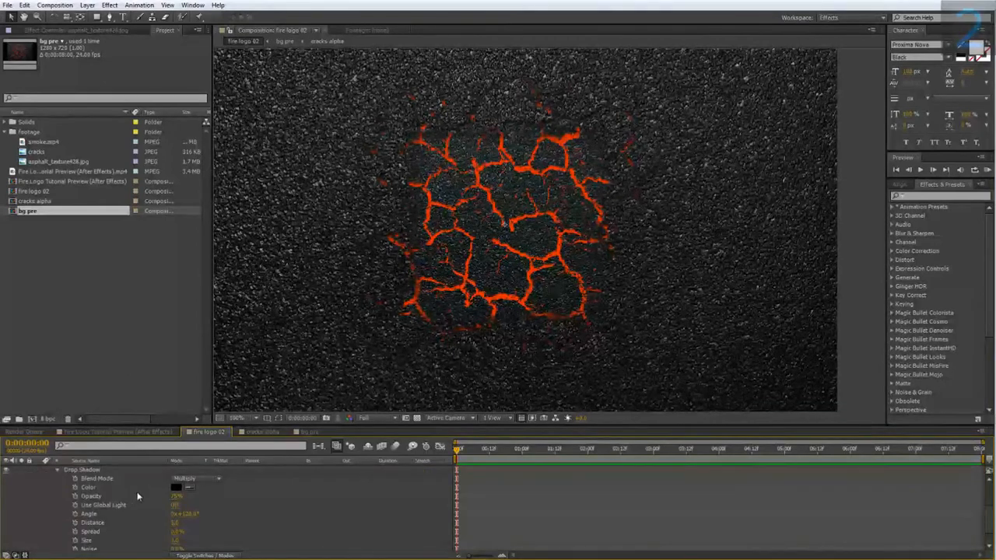
{"action": "left_click_drag", "start_coordinate": [176, 496], "coordinate": [268, 494]}
{"action": "scroll", "coordinate": [204, 514], "scroll_direction": "down", "scroll_amount": 1}
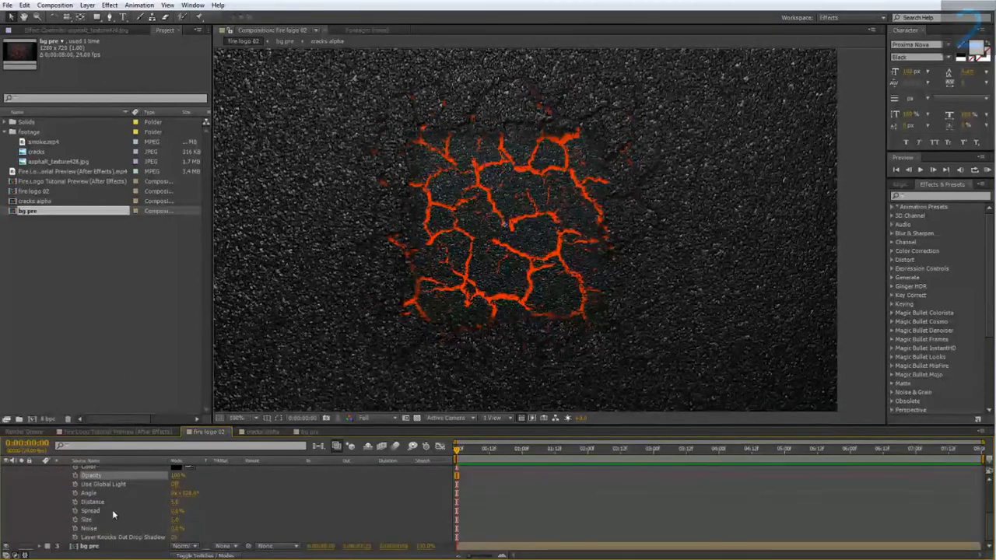
Step: Set the asphalt layer's drop shadow size to 100 and its spread to 50%
{"action": "left_click", "coordinate": [176, 520]}
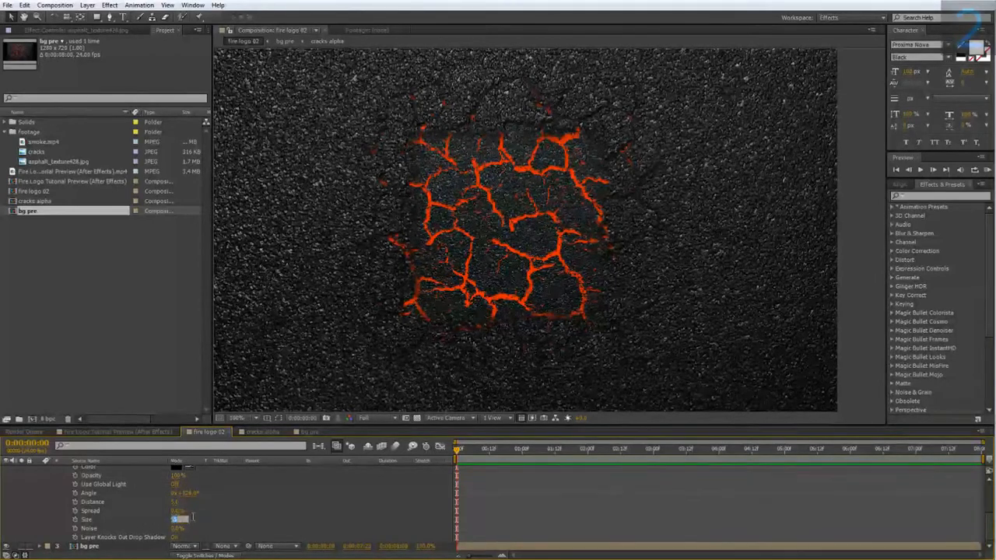
{"action": "type", "text": "100"}
{"action": "key", "text": "Return"}
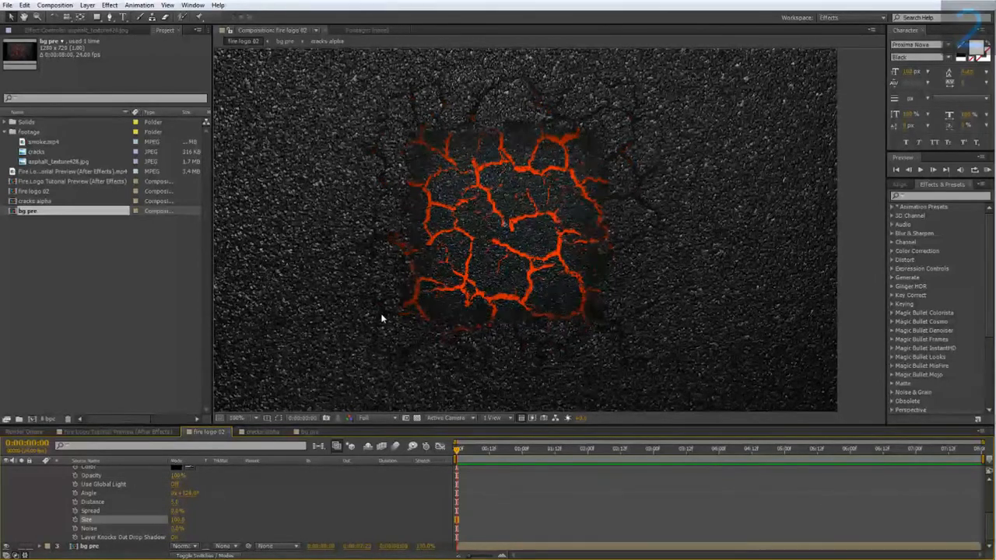
{"action": "left_click", "coordinate": [178, 510]}
{"action": "type", "text": "50"}
{"action": "key", "text": "Return"}
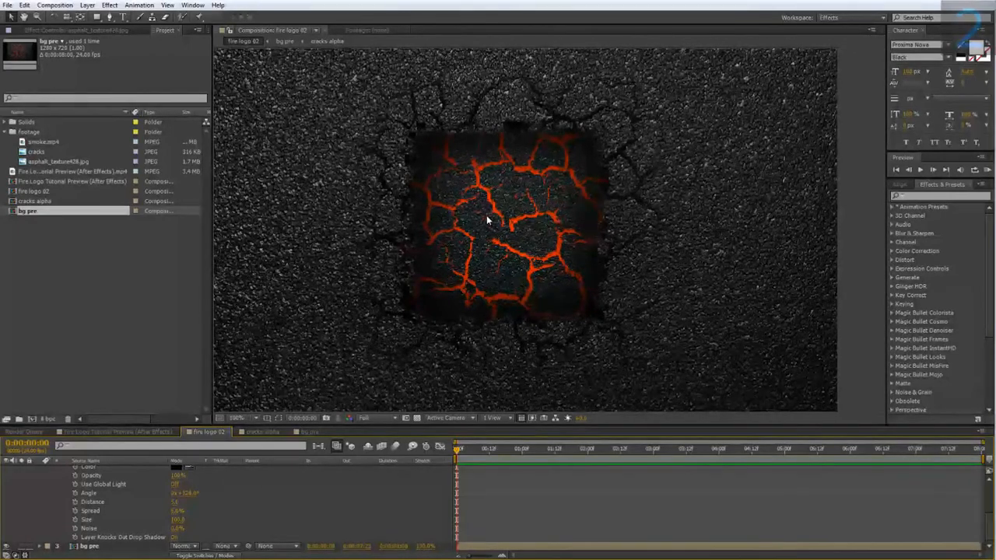
Step: Apply a Tint effect to the asphalt texture layer in bg pre and check the desaturated background in fire logo 02
{"action": "key", "text": "period"}
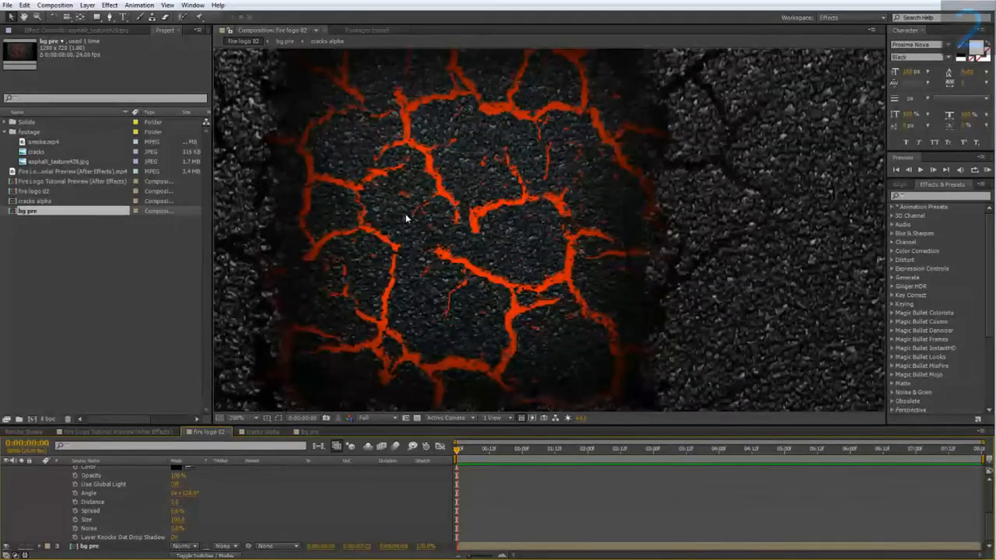
{"action": "scroll", "coordinate": [61, 485], "scroll_direction": "up", "scroll_amount": 5}
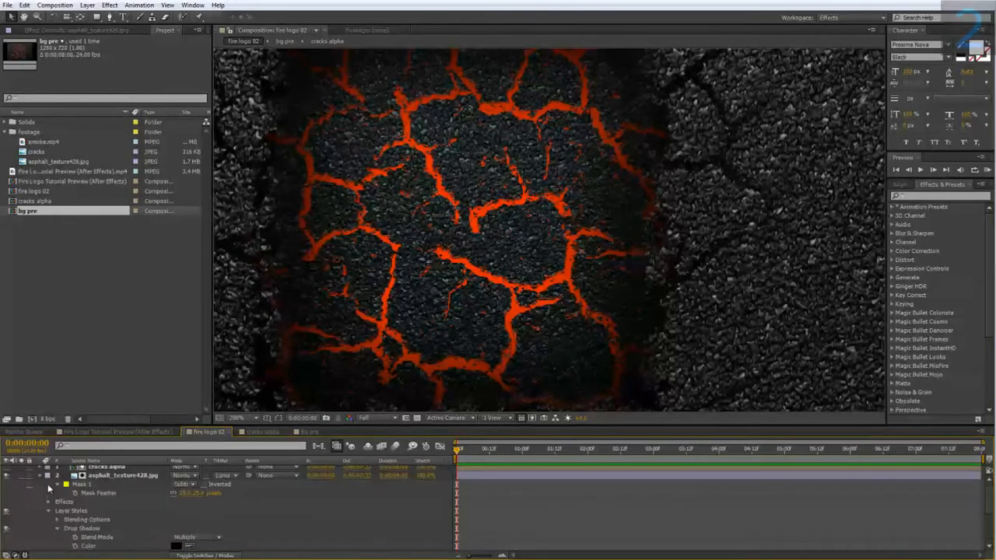
{"action": "left_click", "coordinate": [40, 485]}
{"action": "left_click", "coordinate": [98, 490]}
{"action": "double_click", "coordinate": [98, 489]}
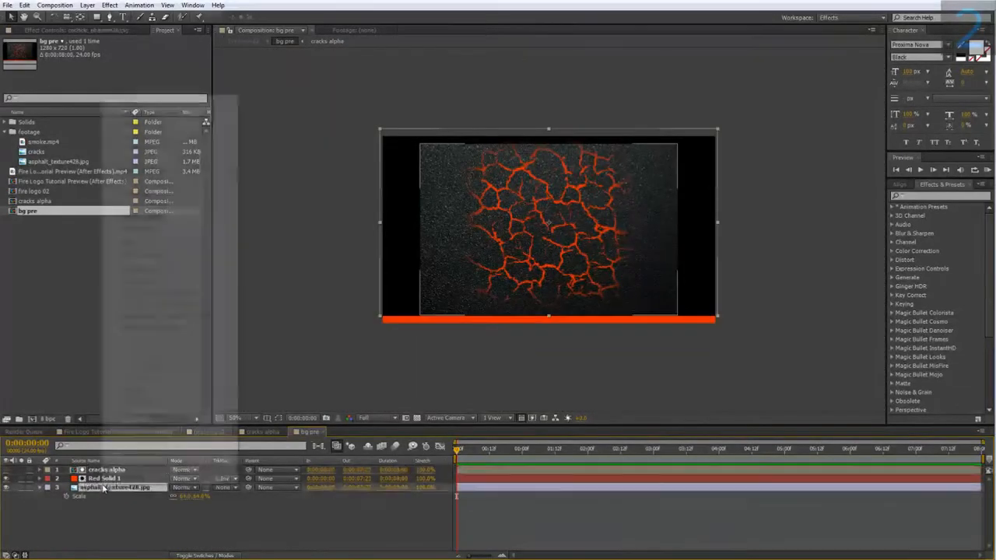
{"action": "right_click", "coordinate": [102, 486]}
{"action": "mouse_move", "coordinate": [167, 242]}
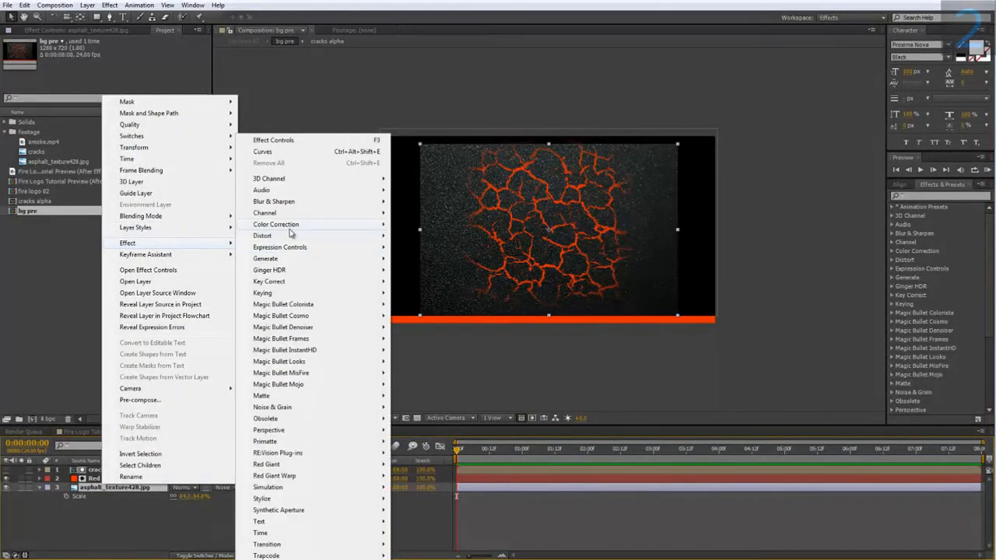
{"action": "mouse_move", "coordinate": [290, 225]}
{"action": "left_click", "coordinate": [433, 555]}
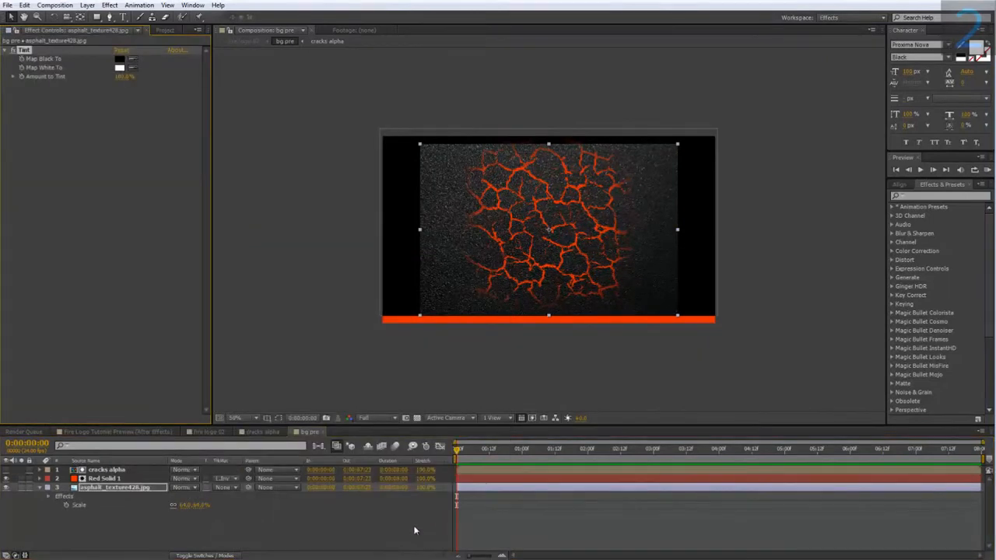
{"action": "left_click", "coordinate": [204, 432]}
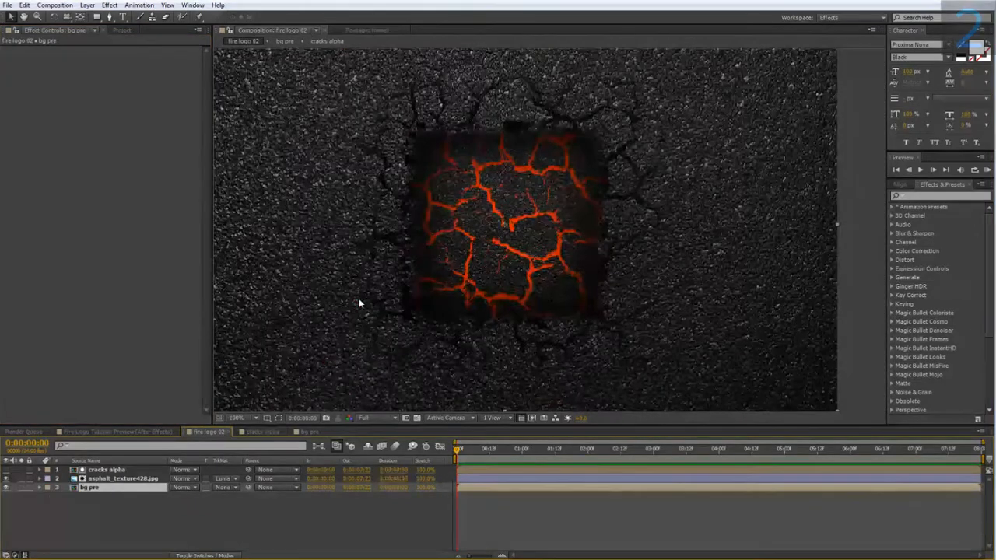
{"action": "scroll", "coordinate": [358, 325], "scroll_direction": "up", "scroll_amount": 1}
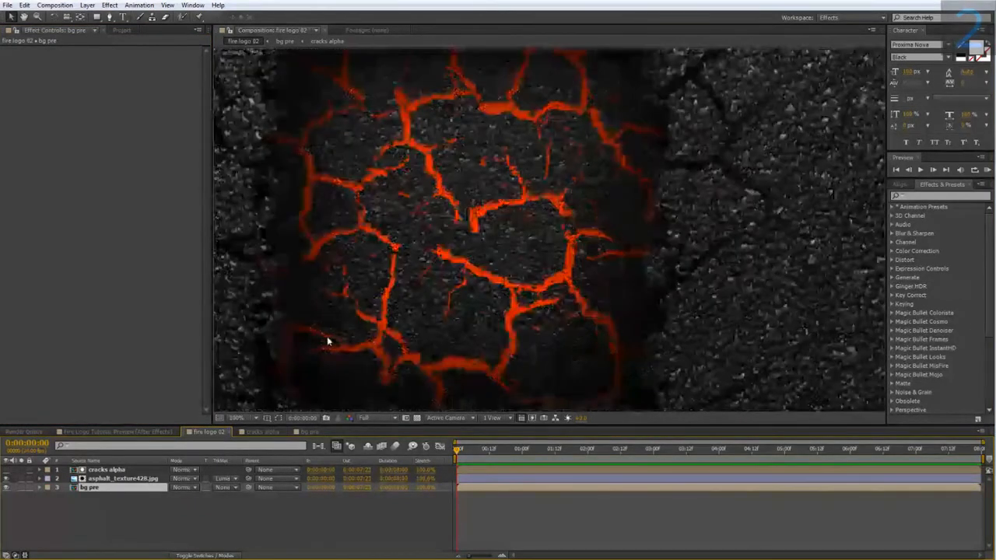
{"action": "scroll", "coordinate": [347, 327], "scroll_direction": "down", "scroll_amount": 1}
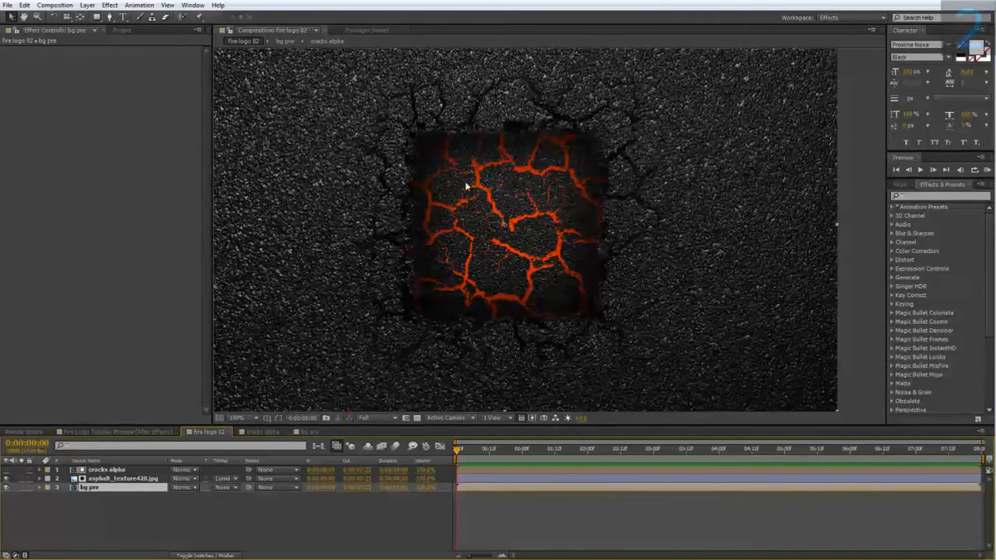
Step: Add a text layer reading "2" in fire logo 02, styled in the Soldier Laser Expanded font and enlarged to fill the square hole
{"action": "right_click", "coordinate": [130, 510]}
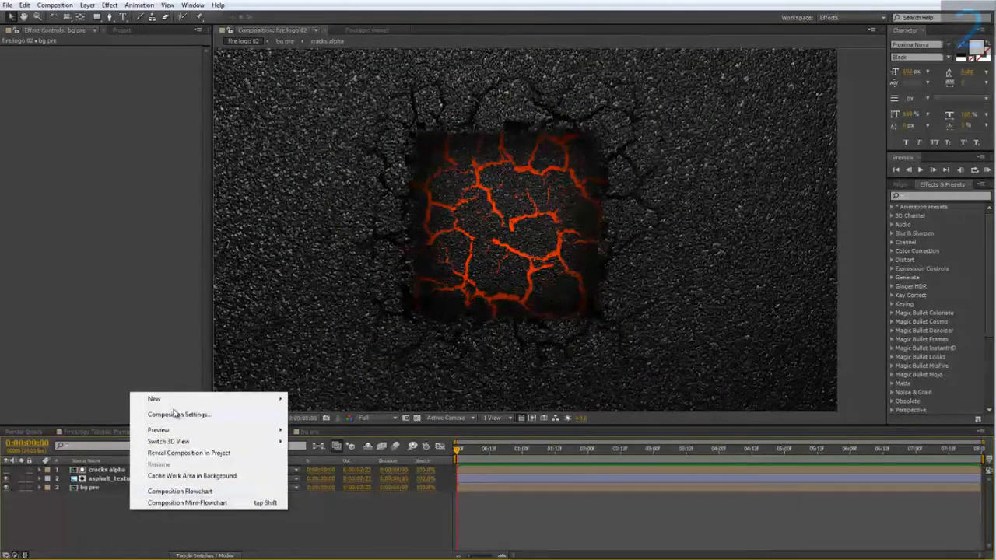
{"action": "mouse_move", "coordinate": [168, 400]}
{"action": "left_click", "coordinate": [322, 417]}
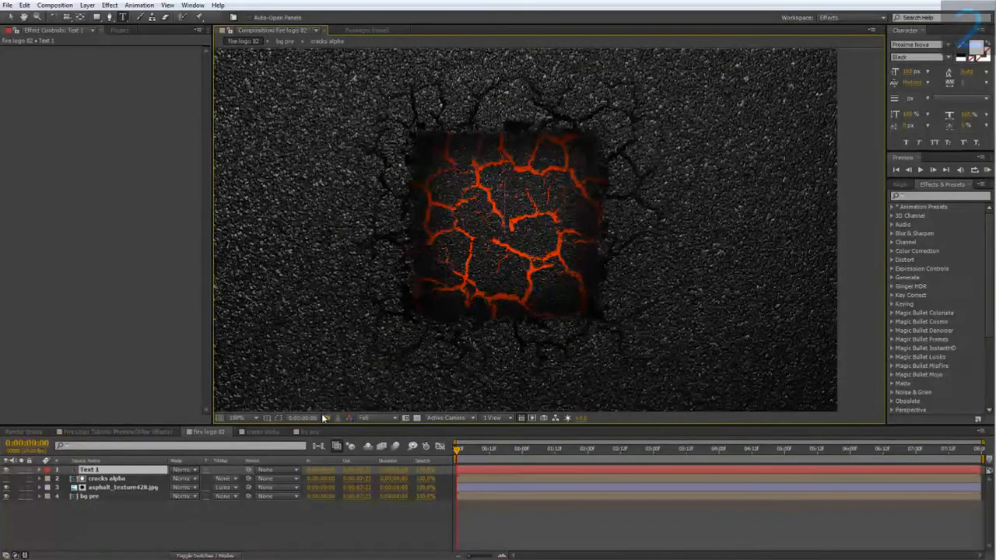
{"action": "type", "text": "2"}
{"action": "left_click_drag", "start_coordinate": [520, 195], "coordinate": [460, 200]}
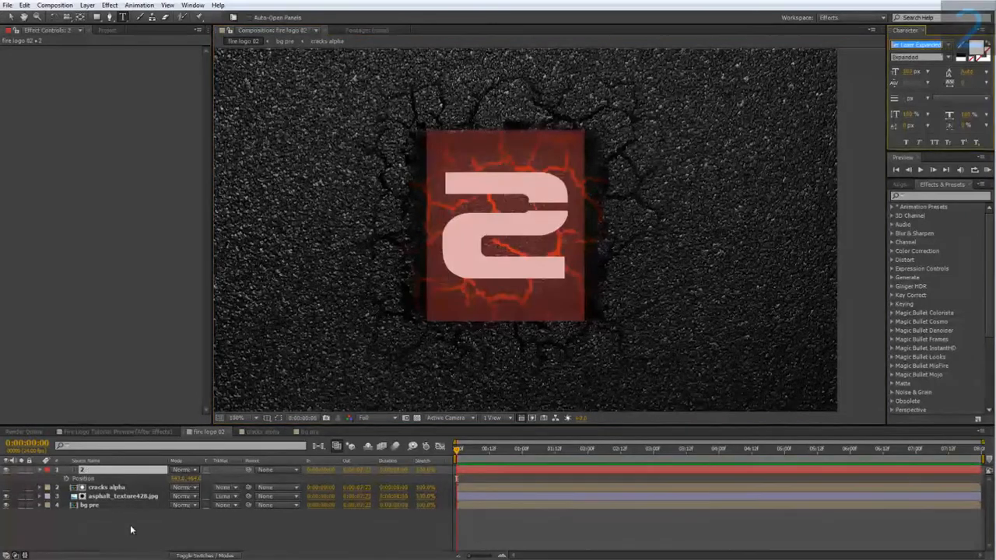
{"action": "left_click", "coordinate": [130, 524]}
Step: Pre-compose the 2 text layer into a new composition named logo
{"action": "right_click", "coordinate": [91, 469]}
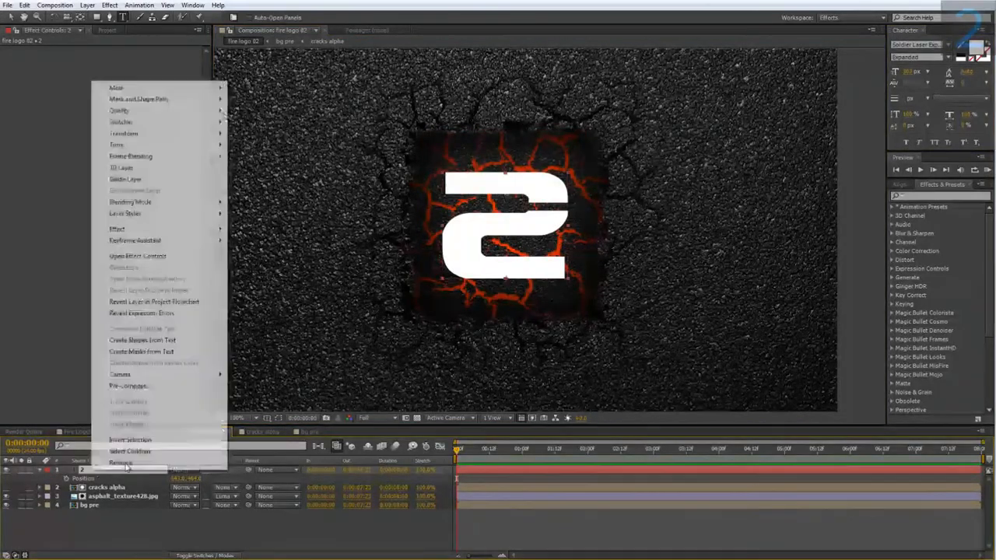
{"action": "left_click", "coordinate": [156, 385]}
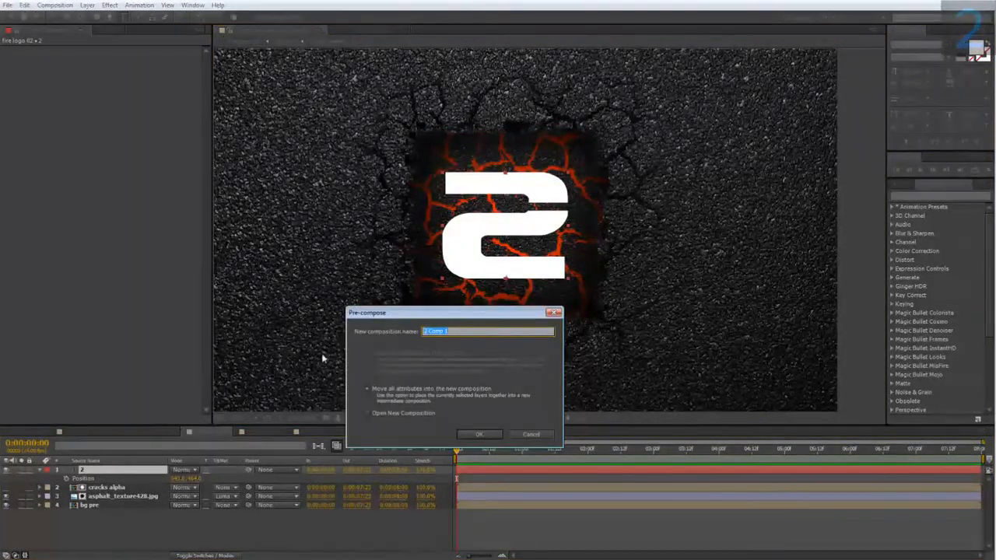
{"action": "type", "text": "logo"}
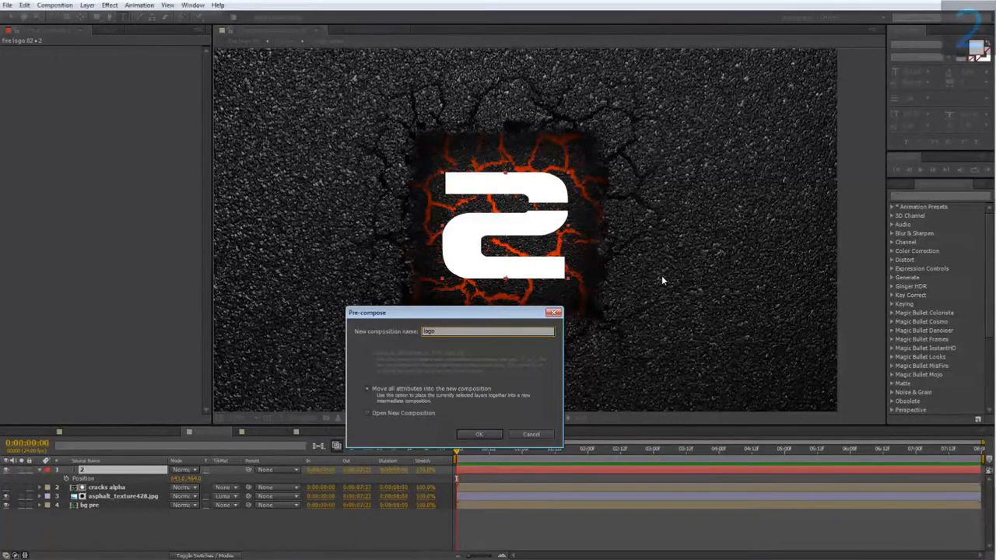
{"action": "key", "text": "Return"}
Step: In the logo composition, place cracks alpha above the 2 text layer and use it as the text's luma matte
{"action": "double_click", "coordinate": [115, 471]}
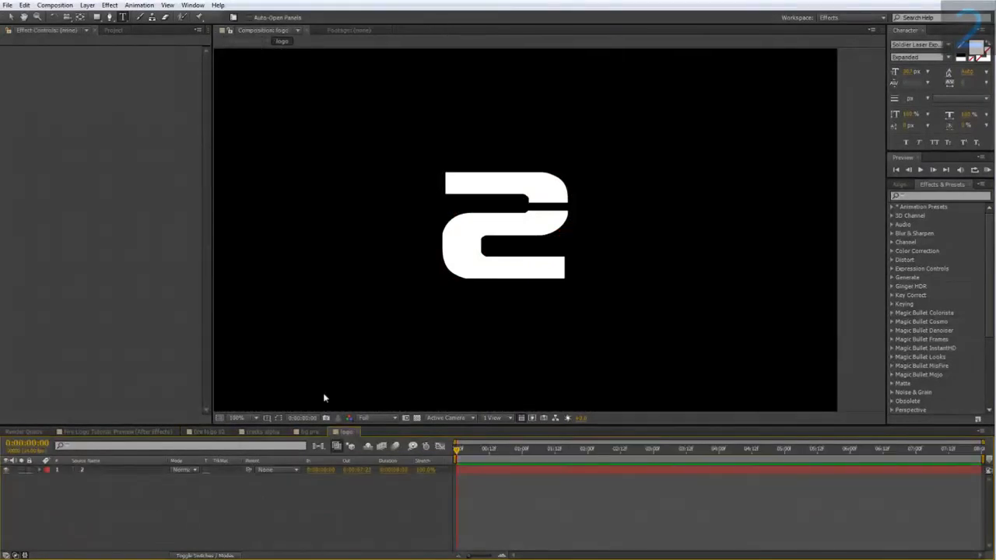
{"action": "left_click", "coordinate": [112, 30]}
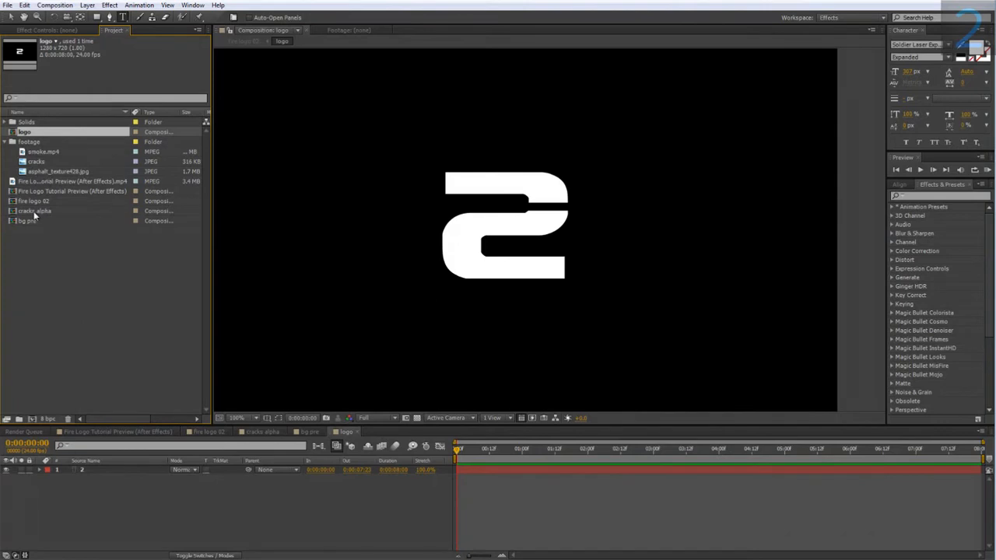
{"action": "left_click_drag", "start_coordinate": [35, 211], "coordinate": [100, 465]}
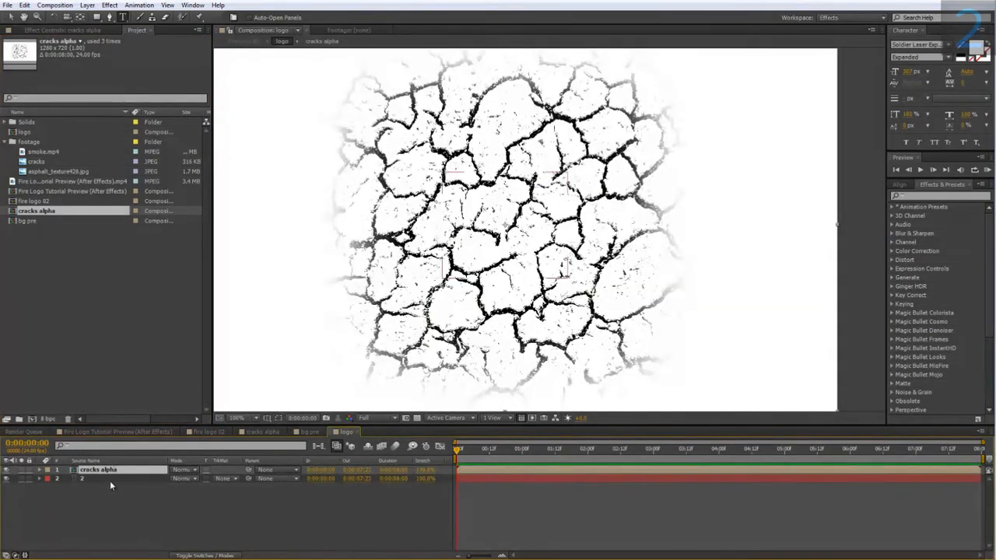
{"action": "left_click", "coordinate": [221, 479]}
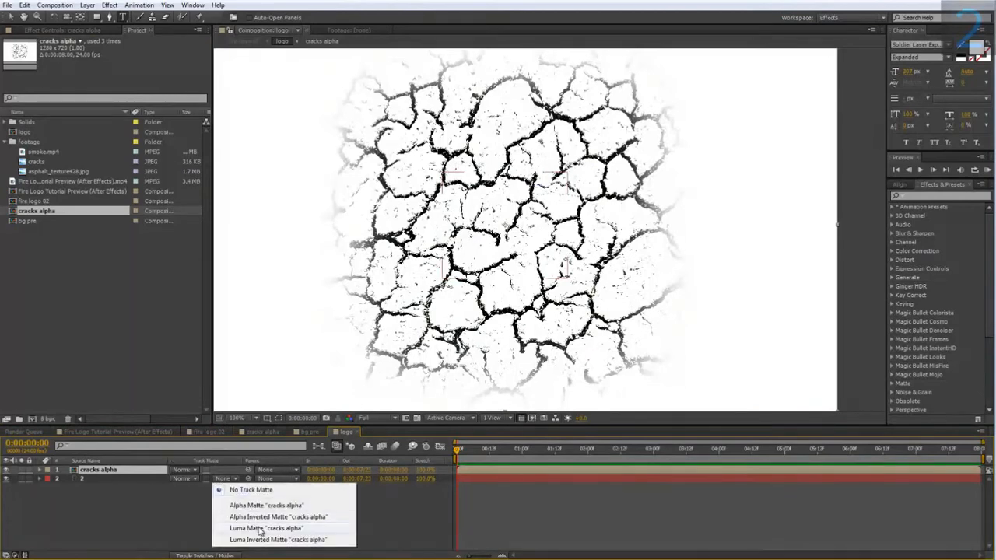
{"action": "left_click", "coordinate": [257, 528]}
{"action": "scroll", "coordinate": [488, 232], "scroll_direction": "up", "scroll_amount": 1}
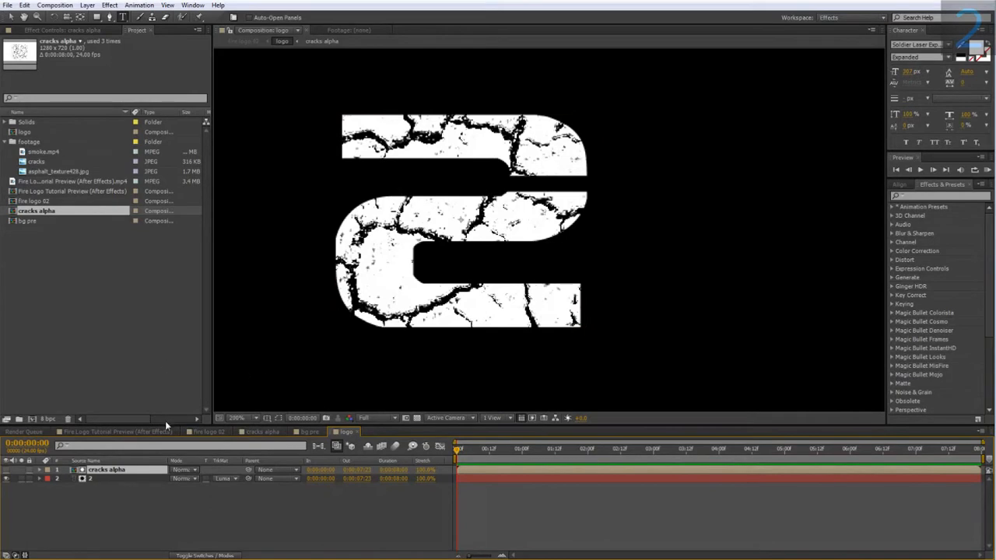
Step: Check the cracked logo in fire logo 02, and apply a Fill effect to the 2 text layer inside the logo composition
{"action": "left_click", "coordinate": [208, 431]}
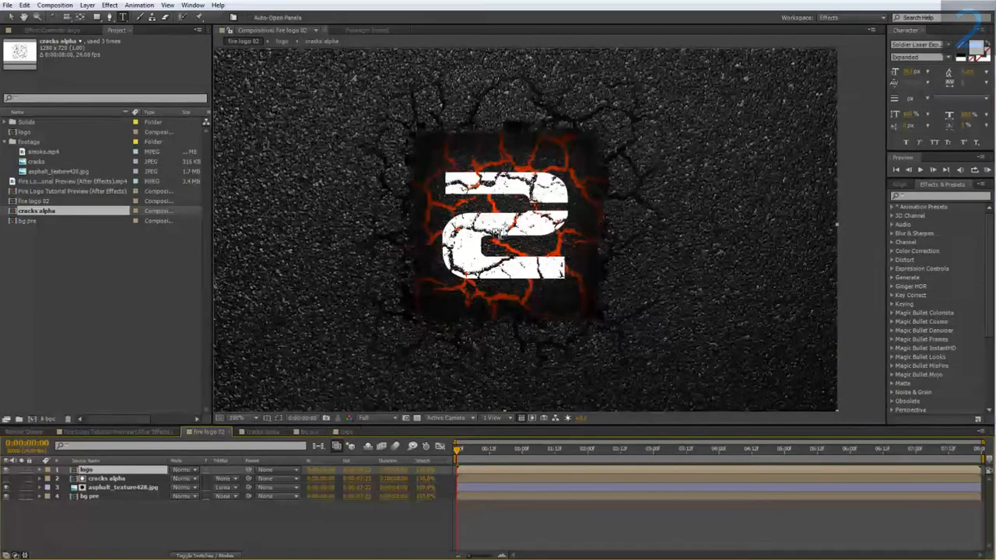
{"action": "right_click", "coordinate": [511, 195]}
{"action": "left_click", "coordinate": [113, 543]}
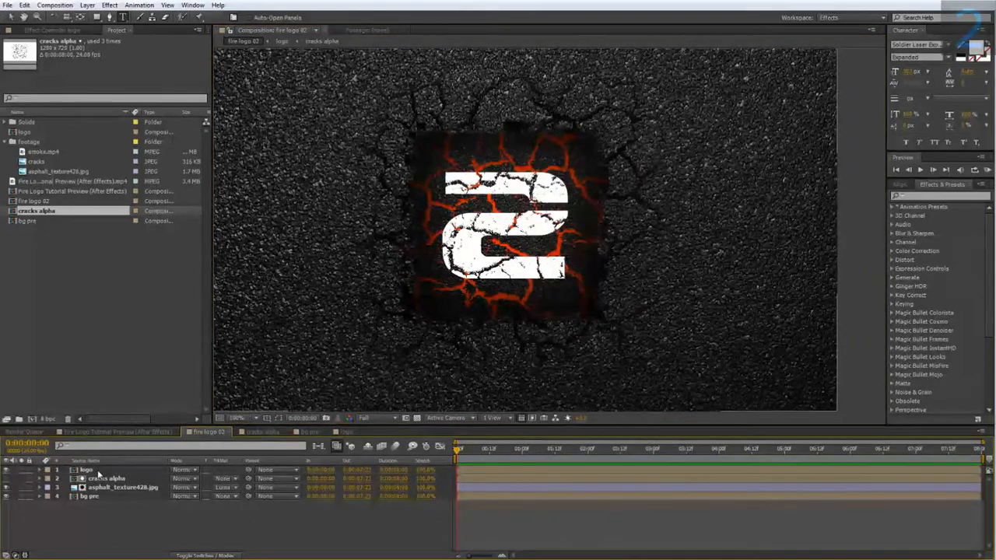
{"action": "double_click", "coordinate": [98, 470]}
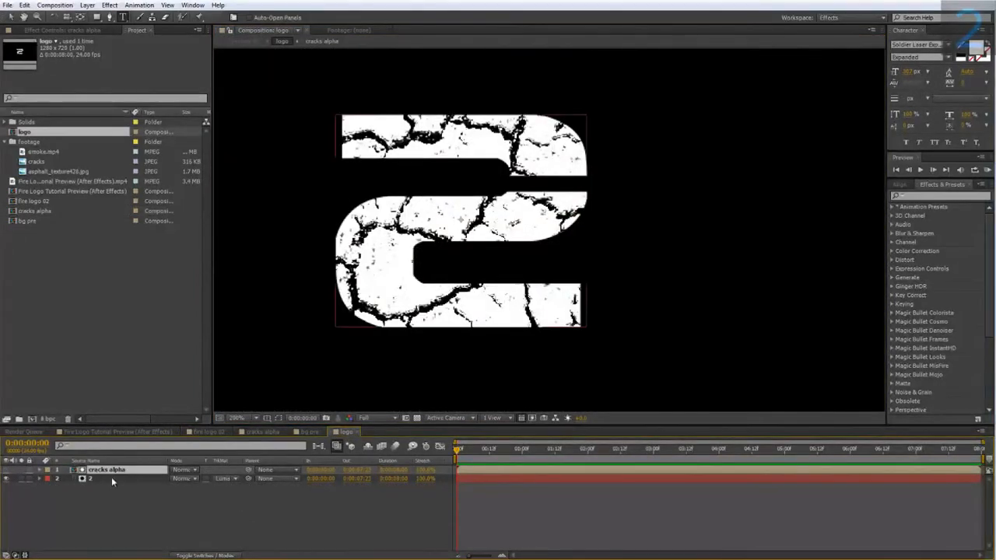
{"action": "right_click", "coordinate": [111, 476]}
{"action": "mouse_move", "coordinate": [226, 236]}
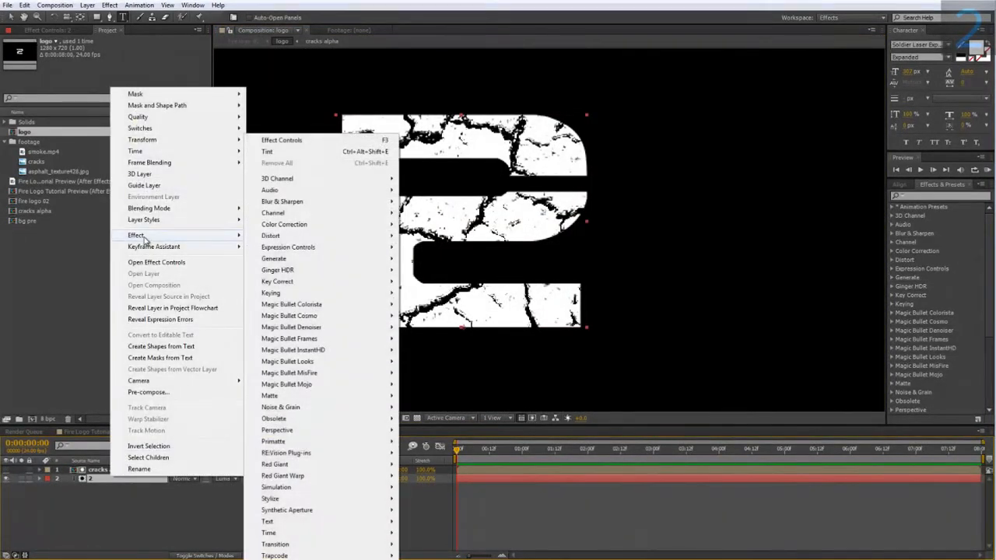
{"action": "mouse_move", "coordinate": [303, 265]}
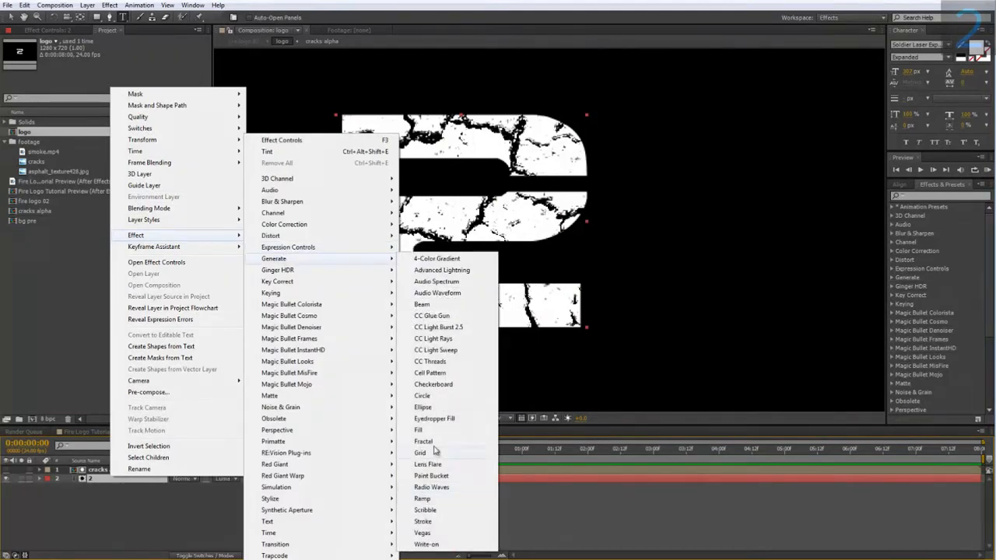
{"action": "left_click", "coordinate": [420, 430]}
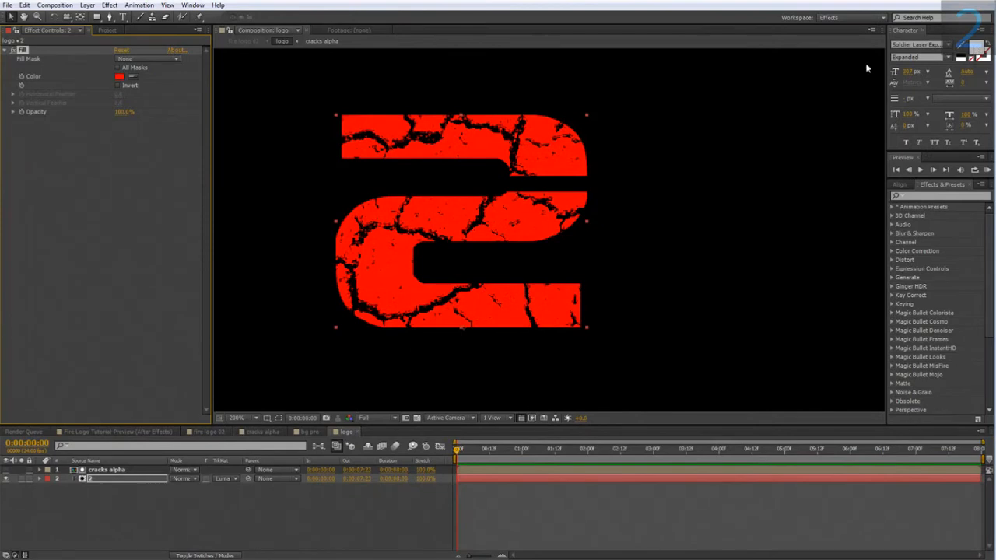
Step: Change the Fill effect's color on the 2 text layer to a pale, warm cream tone
{"action": "left_click", "coordinate": [119, 77]}
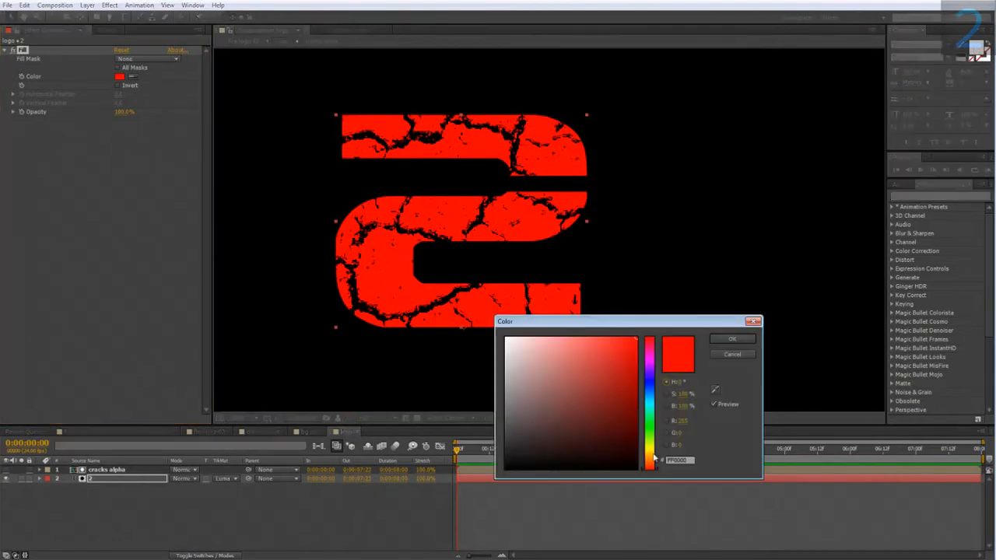
{"action": "left_click_drag", "start_coordinate": [655, 466], "coordinate": [654, 460]}
{"action": "left_click_drag", "start_coordinate": [572, 413], "coordinate": [540, 303]}
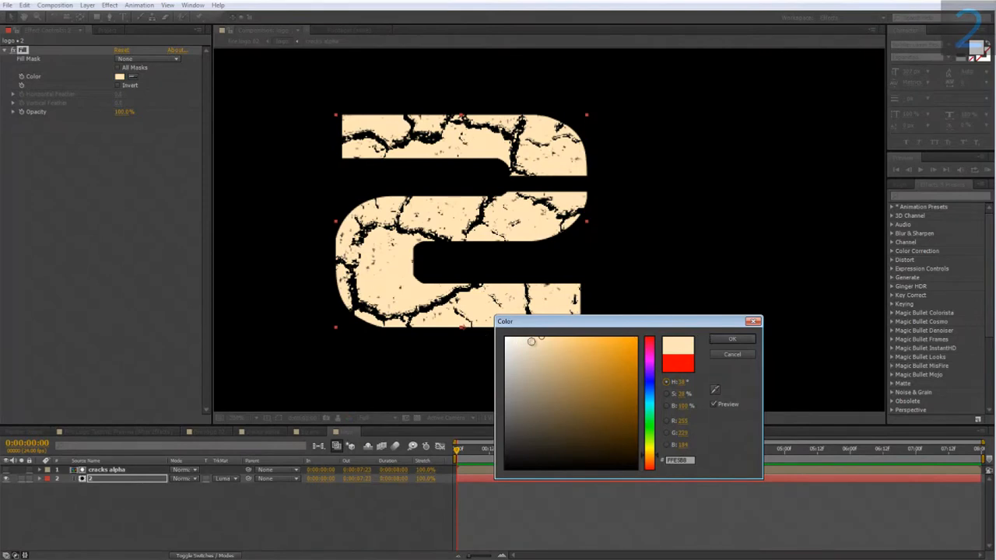
{"action": "left_click_drag", "start_coordinate": [532, 341], "coordinate": [529, 325]}
{"action": "left_click", "coordinate": [723, 339]}
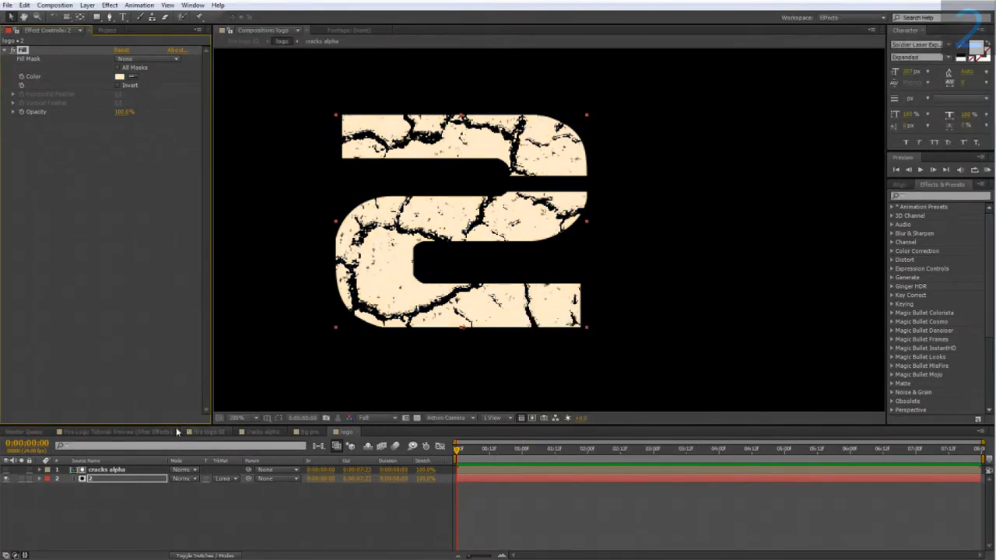
Step: Add an Inner Shadow layer style to the 2 text layer in the logo composition
{"action": "right_click", "coordinate": [119, 480]}
{"action": "mouse_move", "coordinate": [169, 226]}
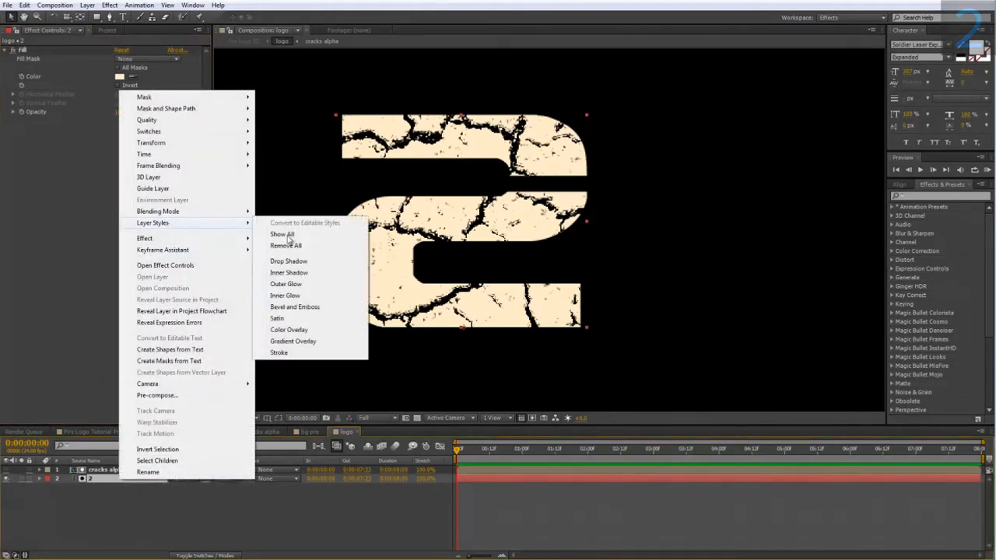
{"action": "left_click", "coordinate": [302, 273]}
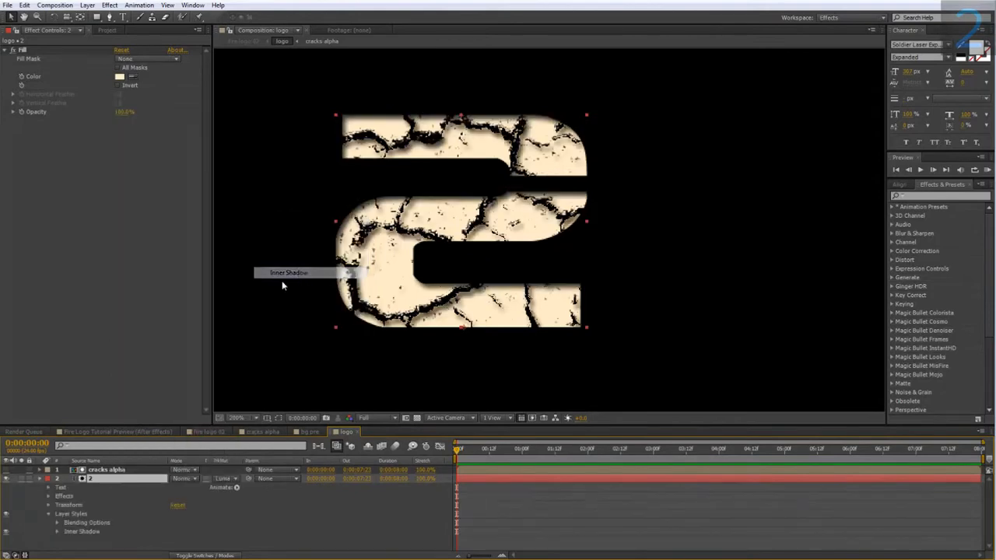
Step: Set the text layer's inner shadow color to bright orange-red and its opacity to 100%
{"action": "left_click", "coordinate": [57, 532]}
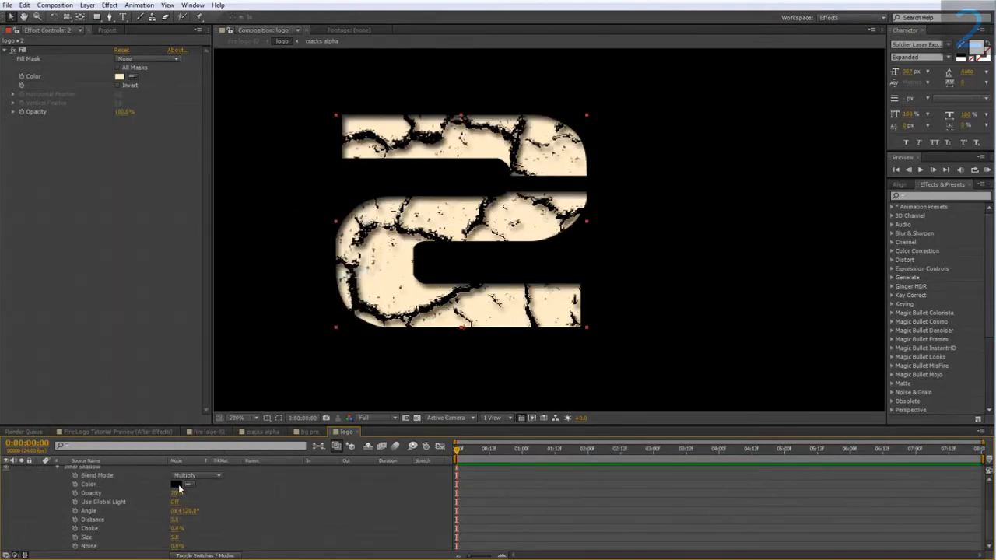
{"action": "left_click", "coordinate": [176, 484]}
{"action": "left_click", "coordinate": [651, 467]}
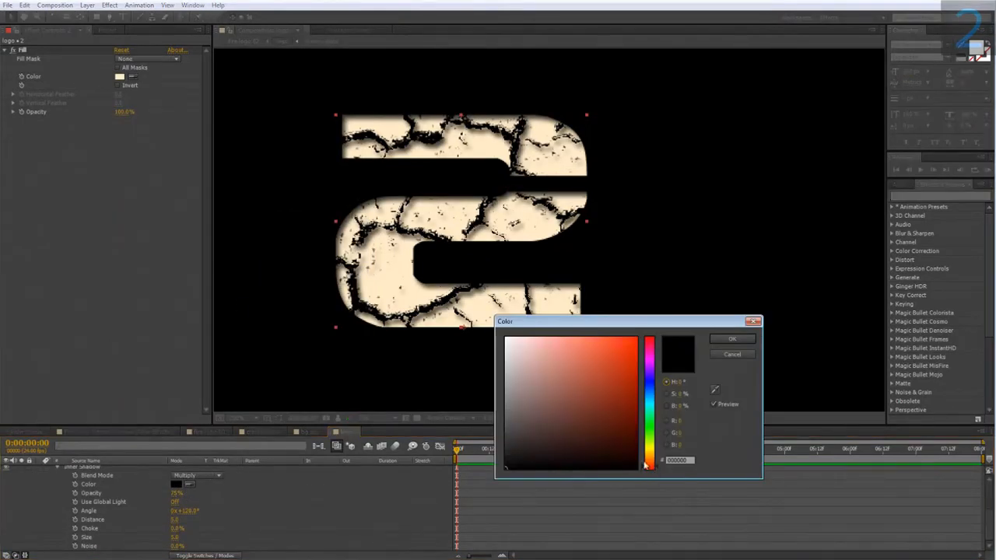
{"action": "left_click_drag", "start_coordinate": [633, 342], "coordinate": [656, 313]}
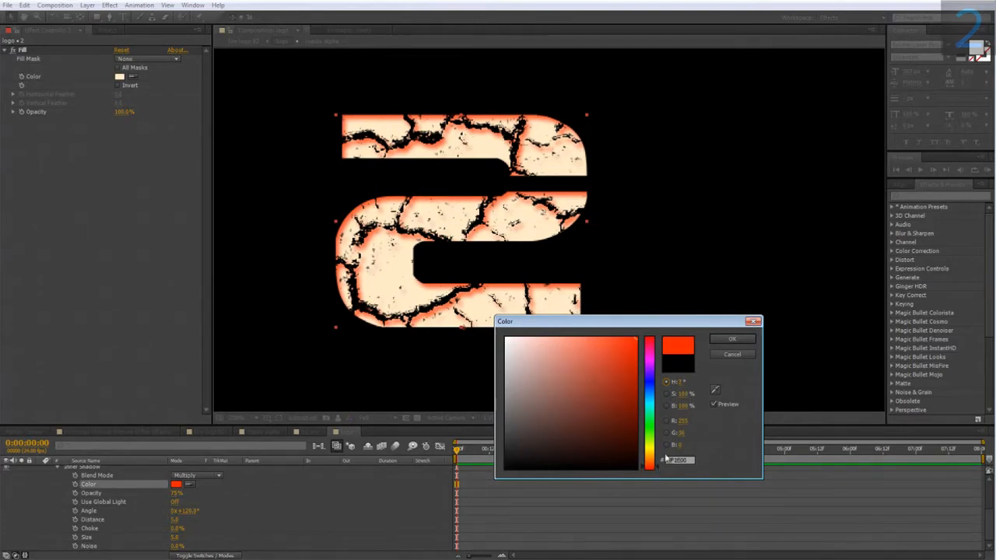
{"action": "left_click", "coordinate": [731, 339]}
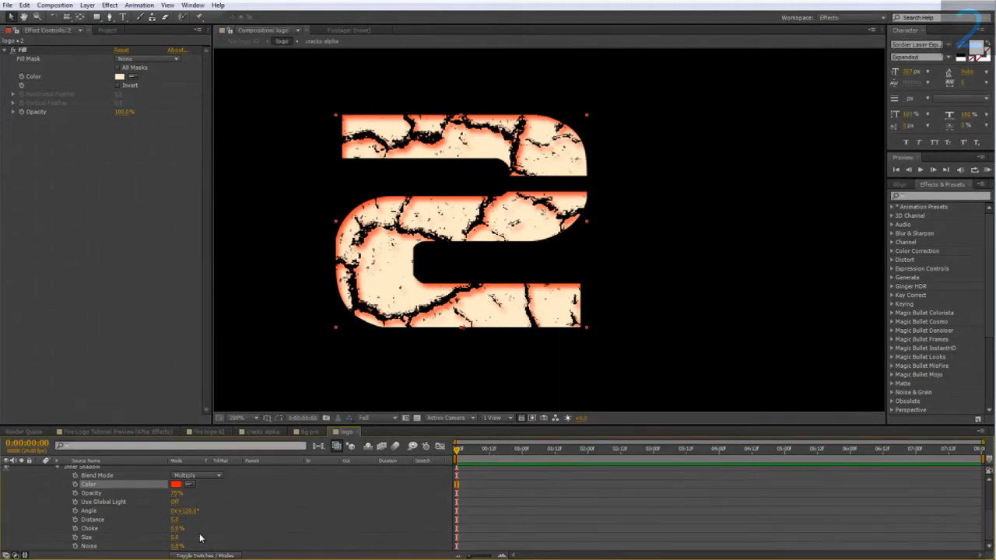
{"action": "left_click", "coordinate": [176, 493]}
{"action": "left_click_drag", "start_coordinate": [176, 493], "coordinate": [229, 499]}
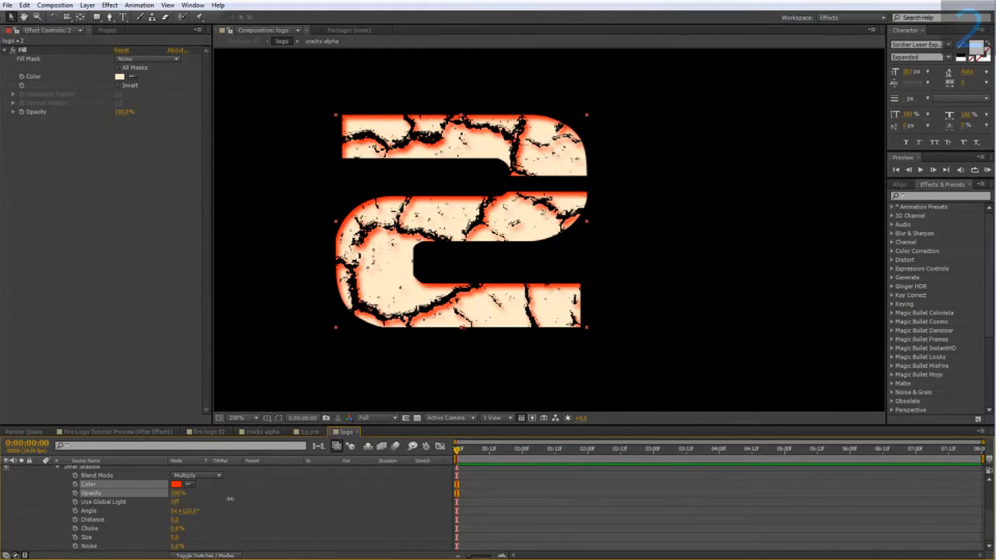
Step: Set the distance of the 2 text layer's inner shadow to 0 in the logo composition
{"action": "left_click", "coordinate": [212, 512]}
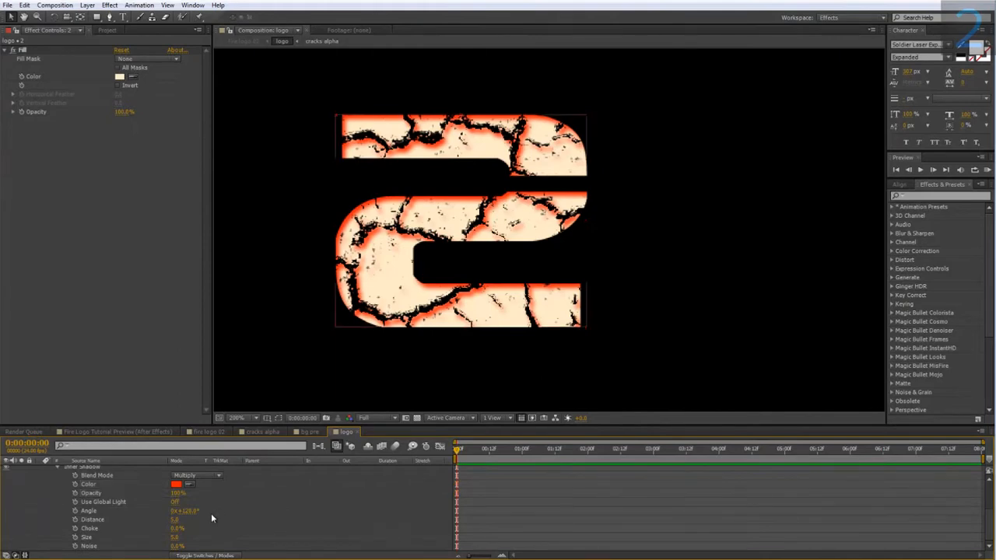
{"action": "left_click", "coordinate": [175, 519]}
{"action": "type", "text": "0"}
{"action": "key", "text": "Return"}
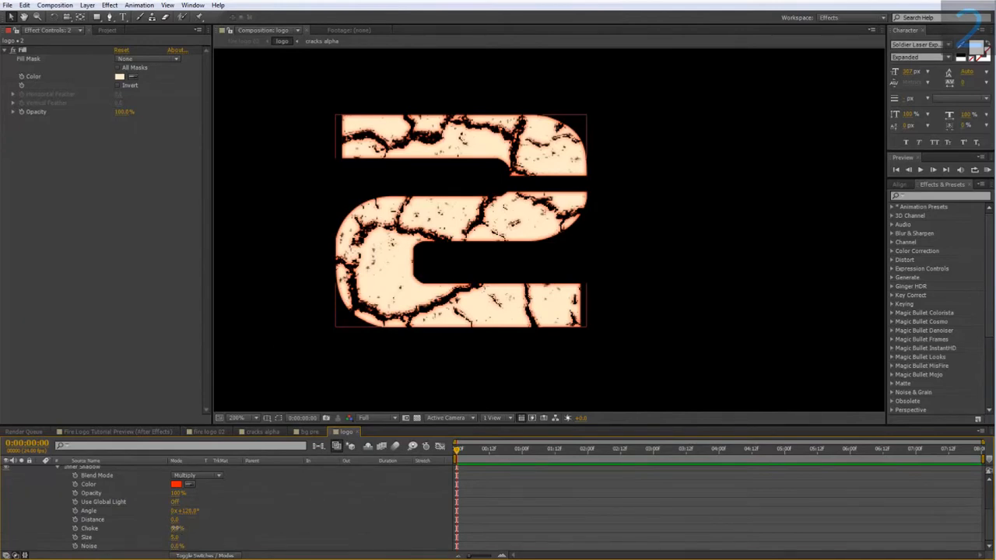
Step: Set the inner shadow's choke to 5% and its size to 10 on the 2 text layer
{"action": "left_click_drag", "start_coordinate": [178, 528], "coordinate": [191, 528]}
{"action": "left_click", "coordinate": [182, 530]}
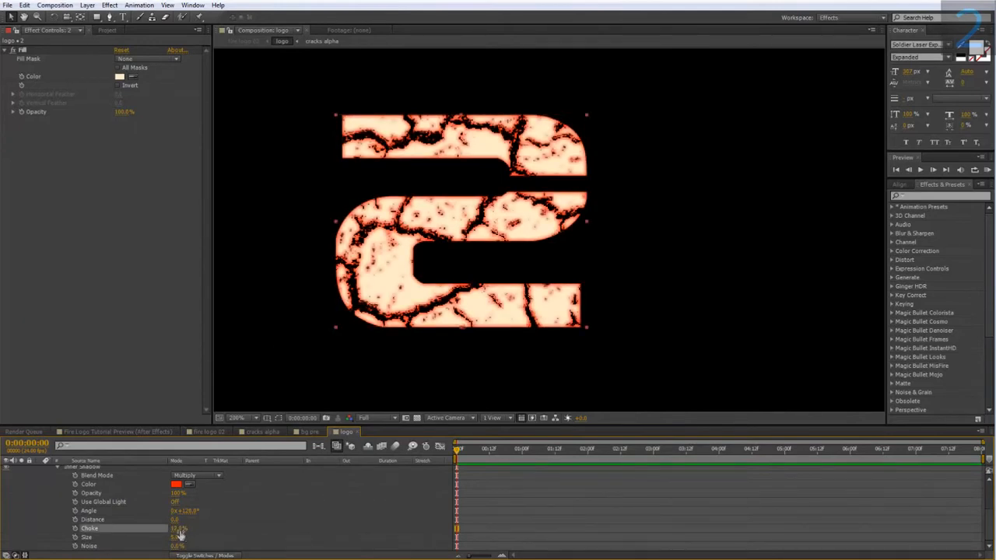
{"action": "type", "text": "5"}
{"action": "key", "text": "Return"}
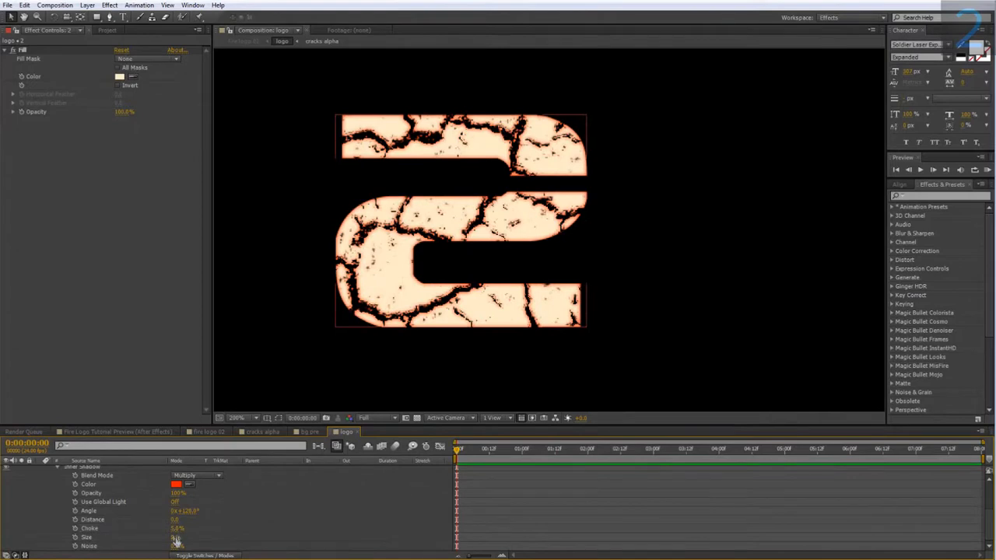
{"action": "left_click_drag", "start_coordinate": [178, 537], "coordinate": [185, 538]}
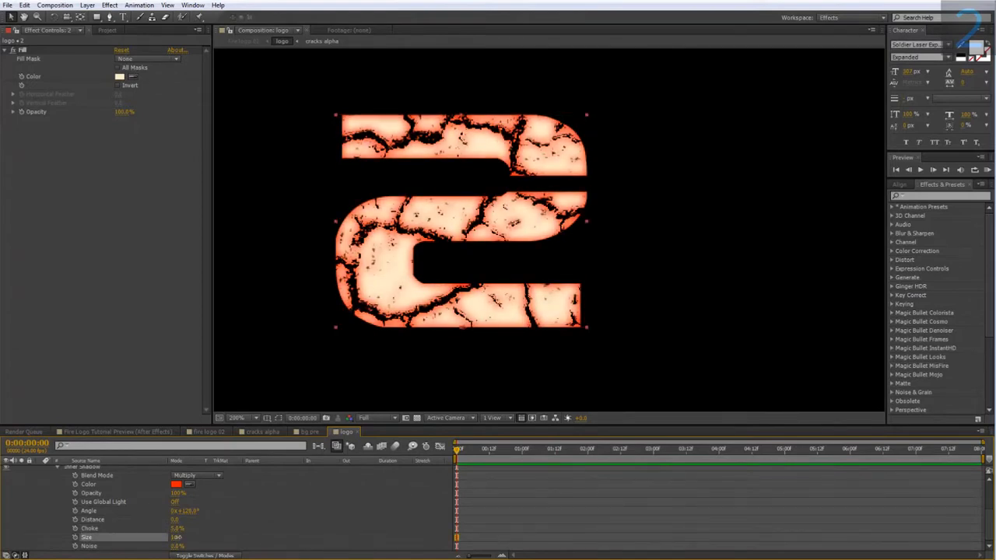
Step: Shift the inner shadow's color to a slightly more orange hue
{"action": "left_click", "coordinate": [175, 485]}
{"action": "left_click", "coordinate": [650, 466]}
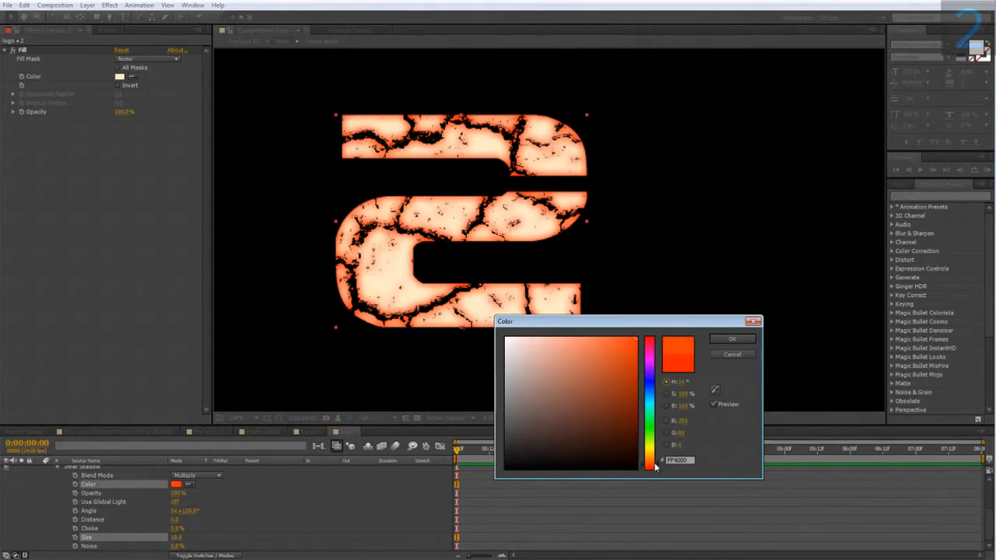
{"action": "left_click", "coordinate": [731, 340]}
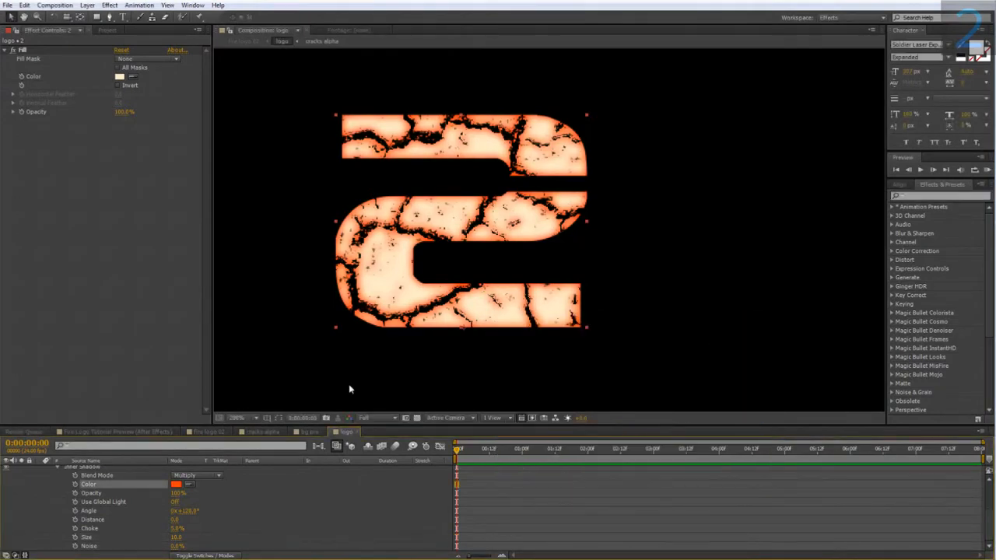
Step: Duplicate the logo layer in fire logo 02 and apply Fast Blur with a Blurriness of 100 to the upper copy
{"action": "left_click", "coordinate": [218, 434]}
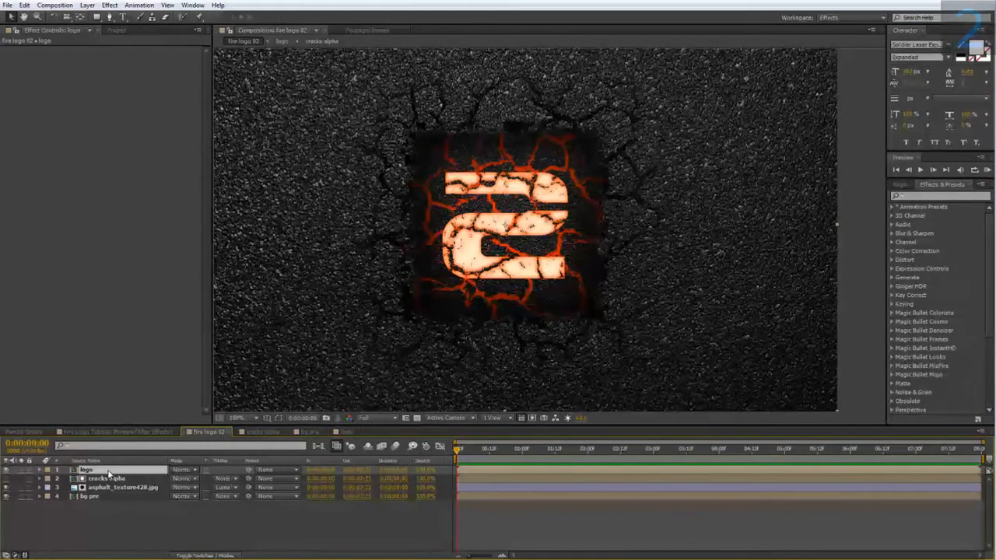
{"action": "key", "text": "ctrl+d"}
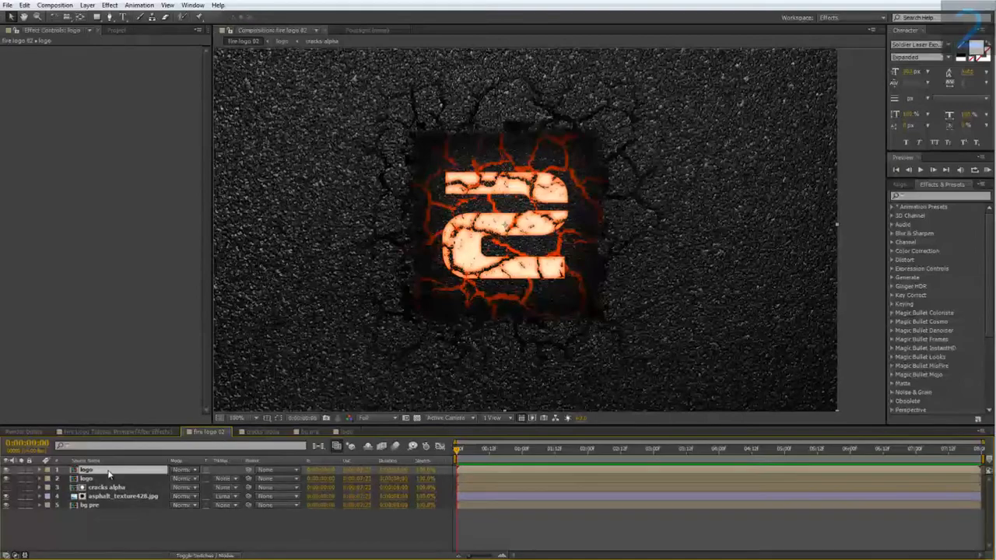
{"action": "right_click", "coordinate": [109, 474]}
{"action": "mouse_move", "coordinate": [139, 231]}
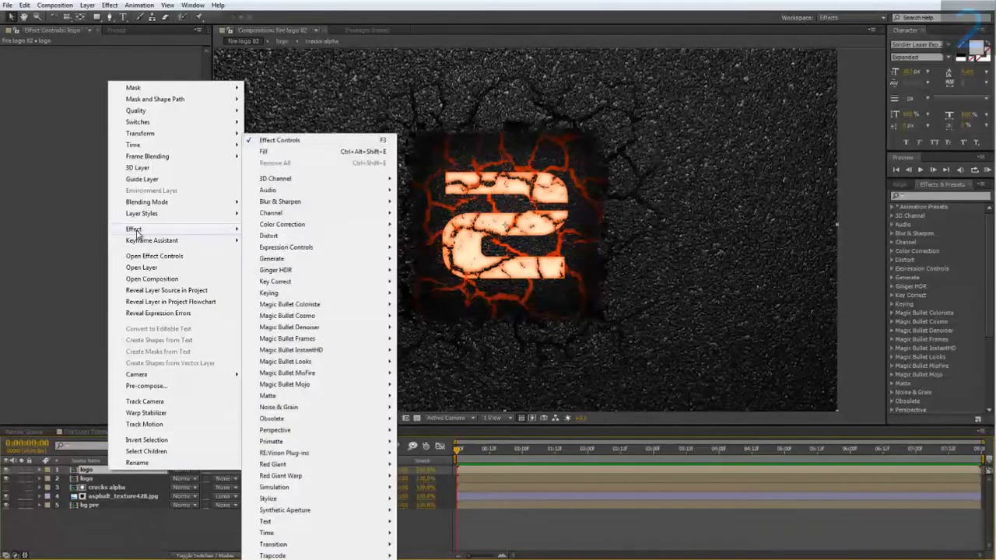
{"action": "mouse_move", "coordinate": [294, 203]}
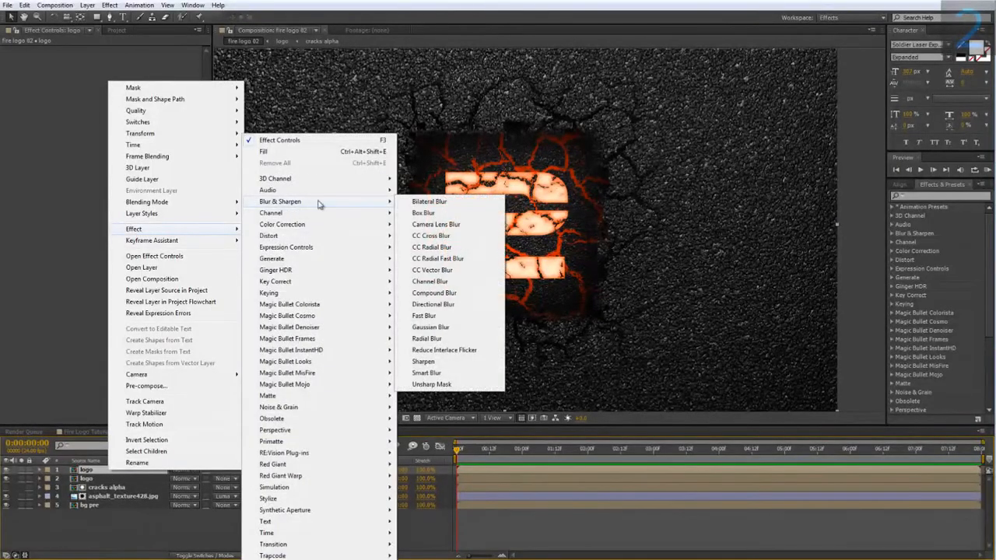
{"action": "left_click", "coordinate": [424, 316]}
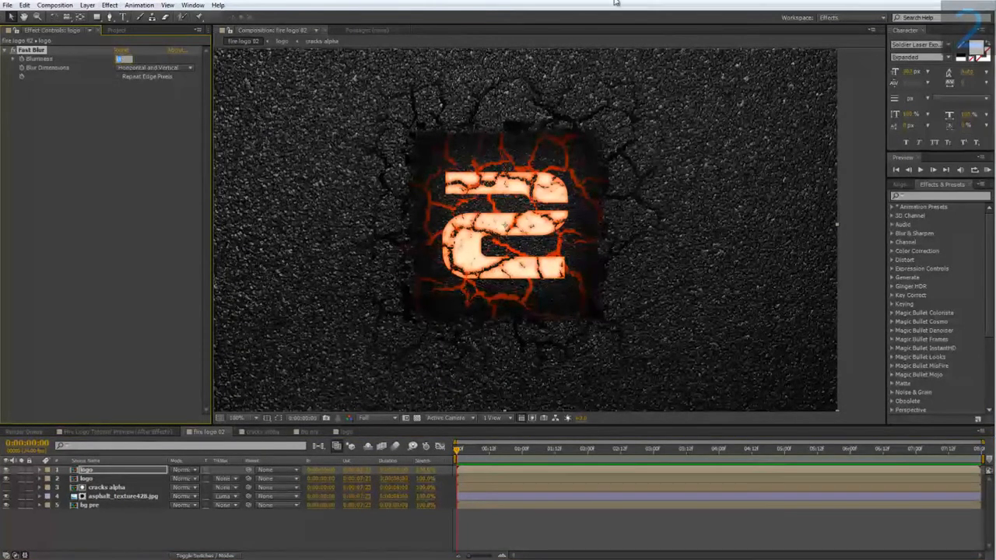
{"action": "key", "text": "Return"}
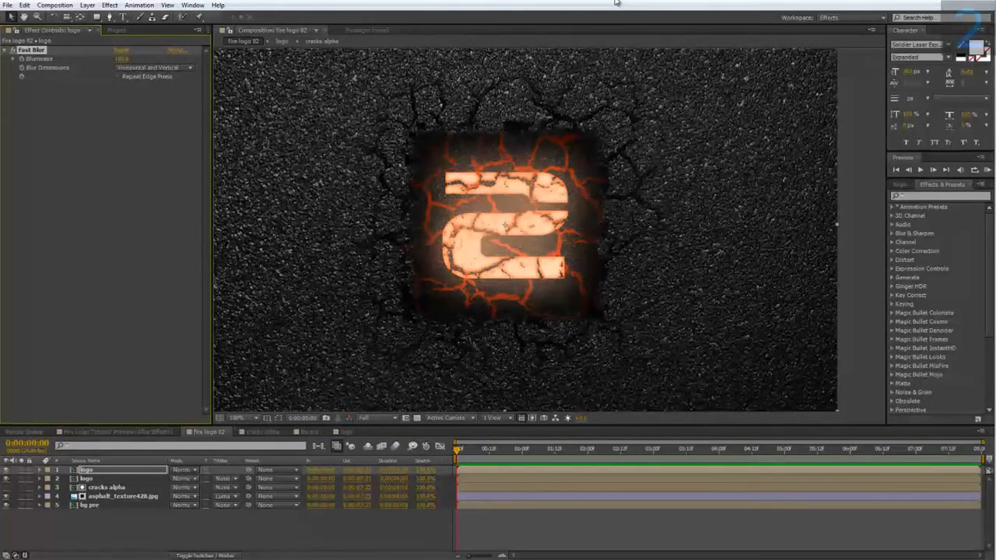
Step: Apply a Fill effect in bright orange to the blurred logo copy and set the layer's blending mode to Add
{"action": "right_click", "coordinate": [114, 469]}
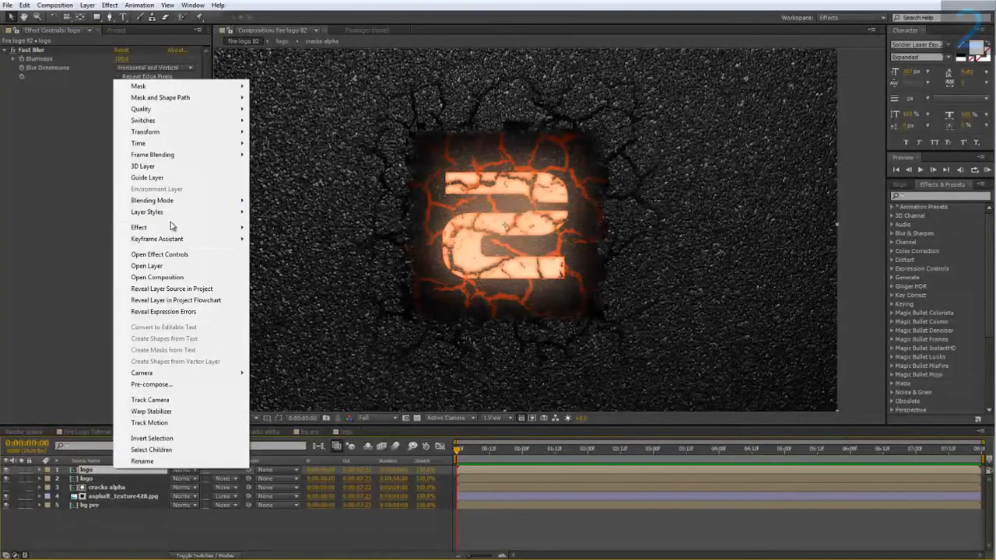
{"action": "mouse_move", "coordinate": [170, 227]}
{"action": "mouse_move", "coordinate": [322, 260]}
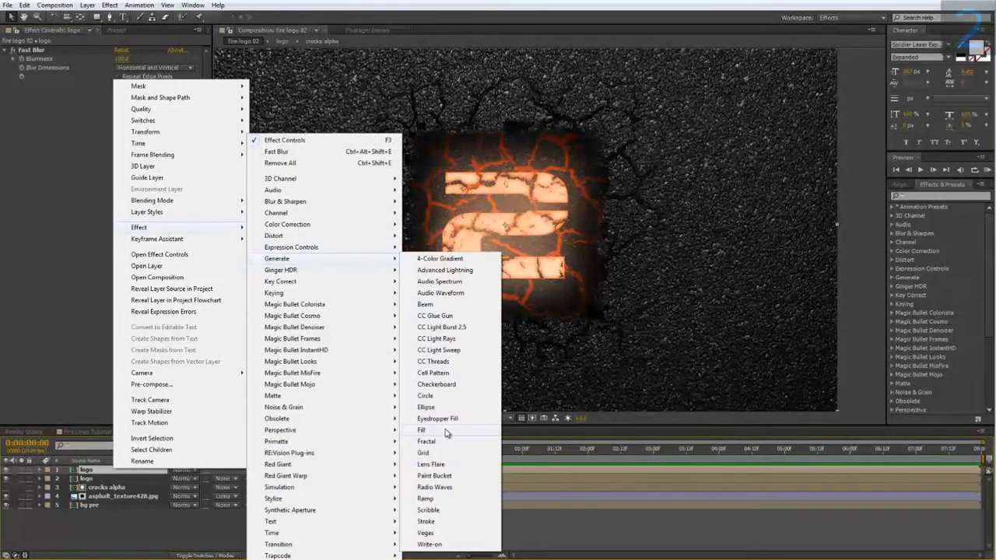
{"action": "left_click", "coordinate": [421, 430]}
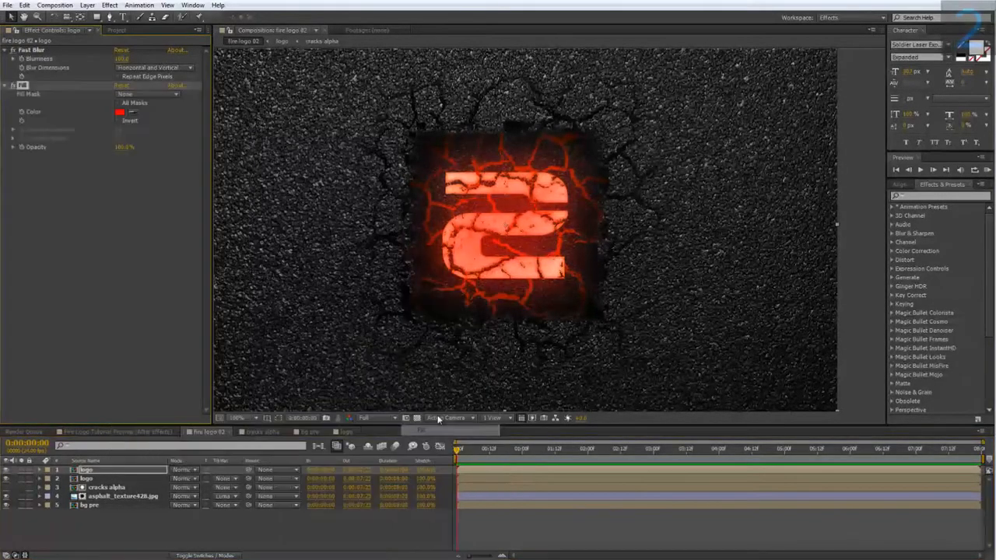
{"action": "left_click", "coordinate": [121, 112]}
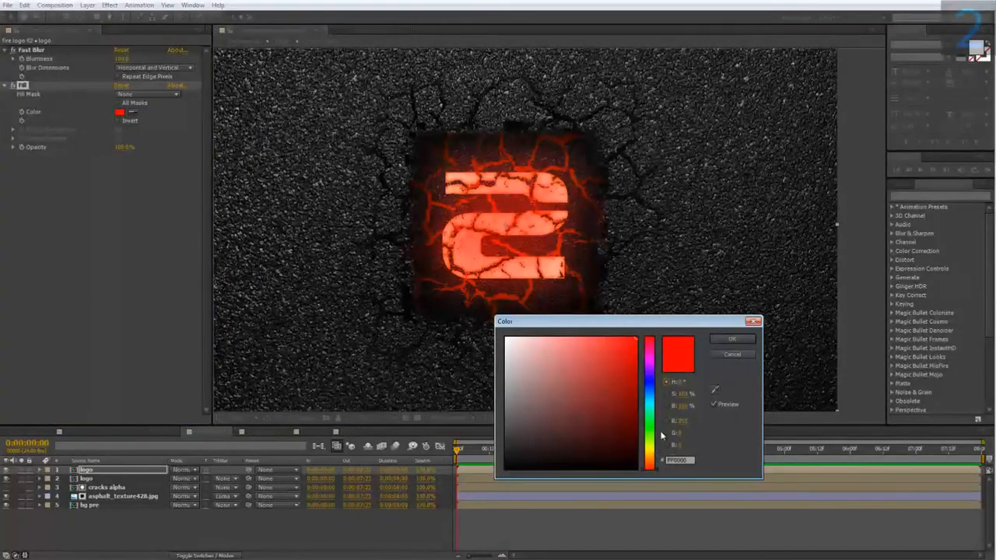
{"action": "left_click", "coordinate": [656, 464]}
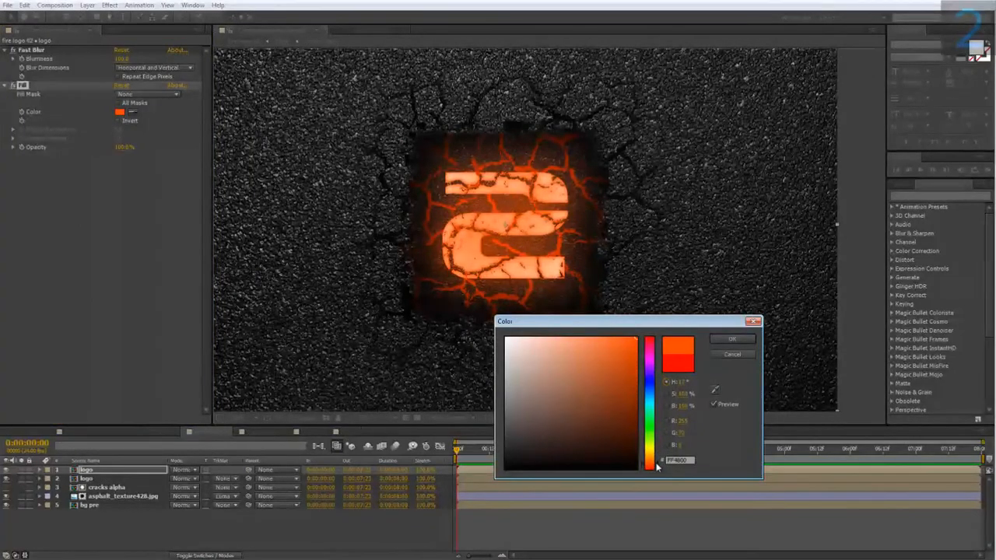
{"action": "left_click", "coordinate": [731, 339]}
{"action": "left_click", "coordinate": [189, 471]}
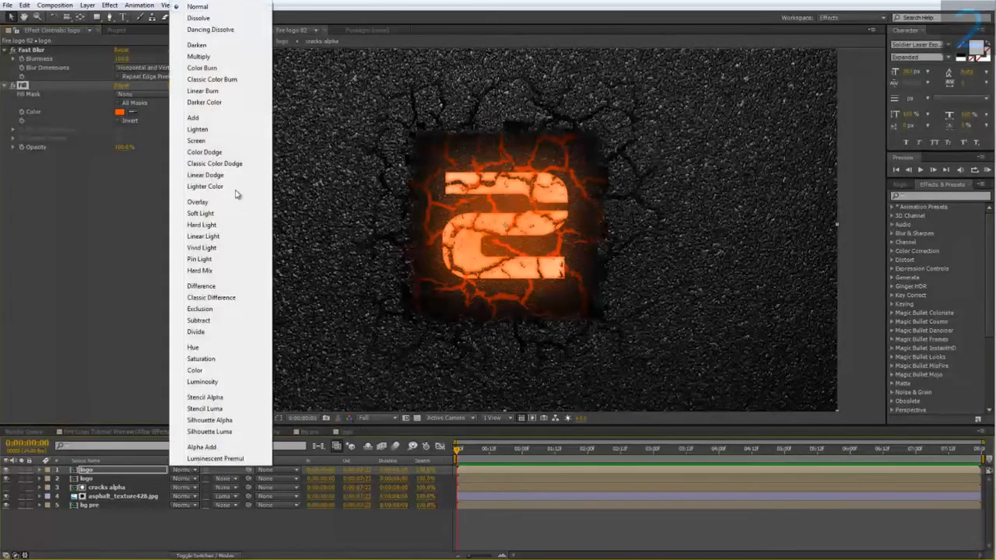
{"action": "left_click", "coordinate": [208, 119]}
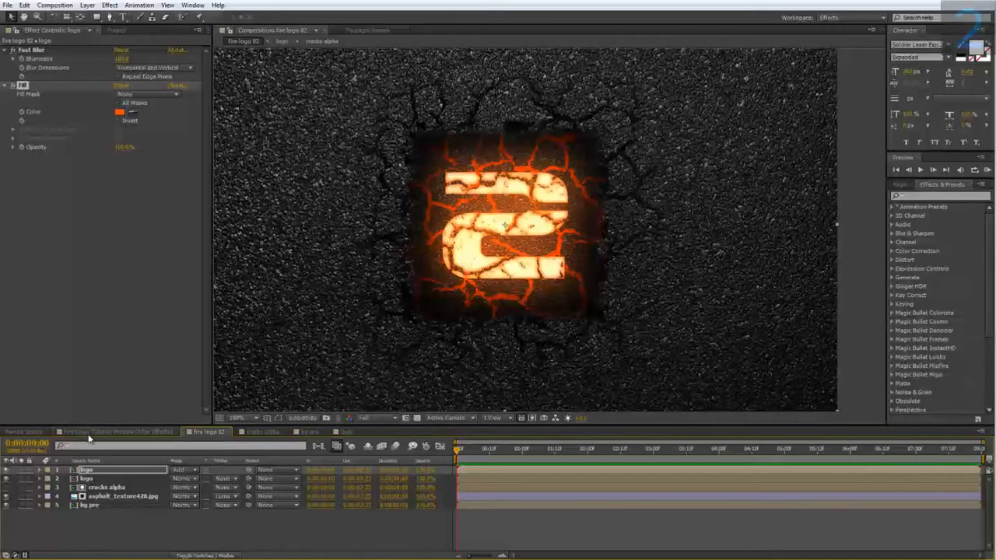
Step: Check the sparks in the Fire Logo Tutorial Preview composition, and add a solid named "fire particles" to fire logo 02
{"action": "left_click", "coordinate": [121, 434]}
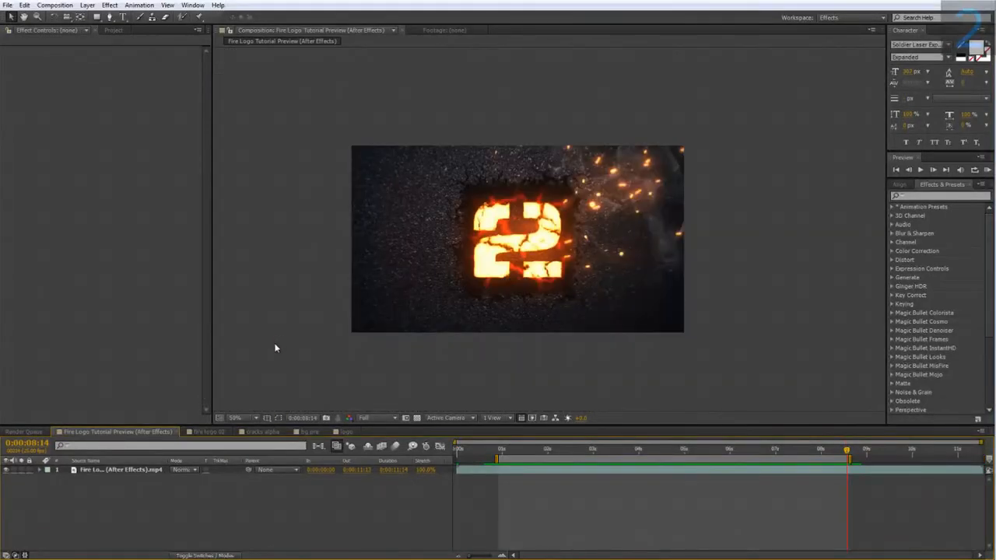
{"action": "scroll", "coordinate": [615, 254], "scroll_direction": "up", "scroll_amount": 1}
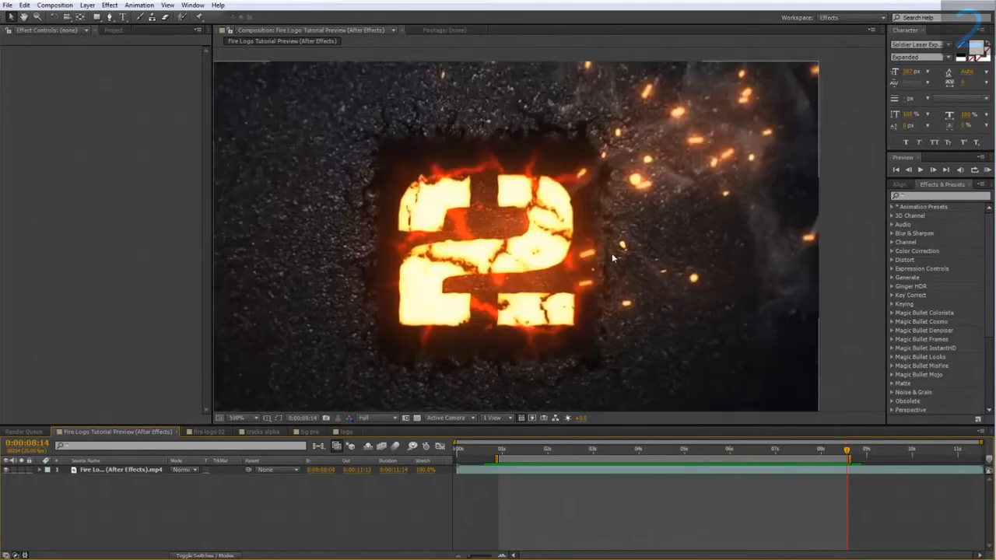
{"action": "left_click_drag", "start_coordinate": [592, 193], "coordinate": [426, 212]}
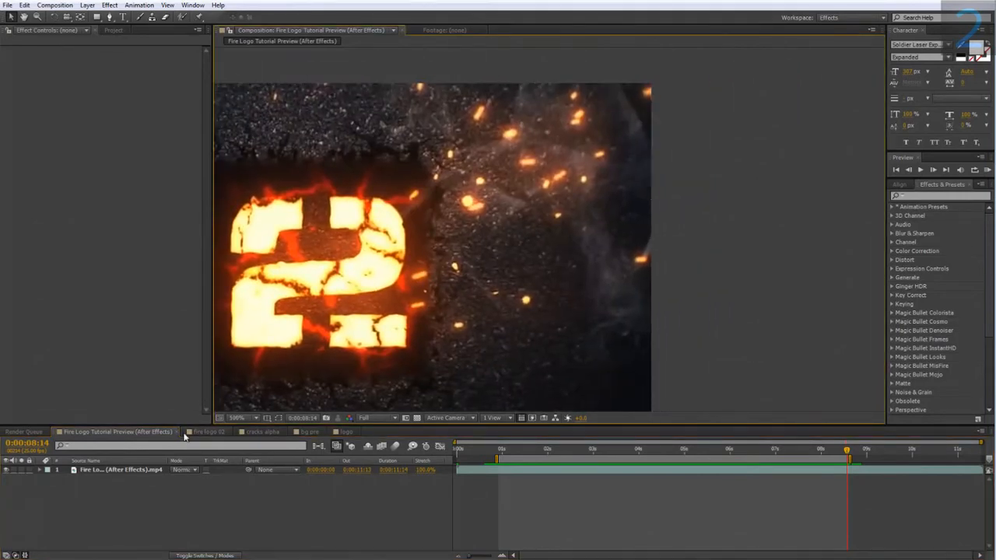
{"action": "left_click", "coordinate": [209, 432]}
{"action": "right_click", "coordinate": [120, 520]}
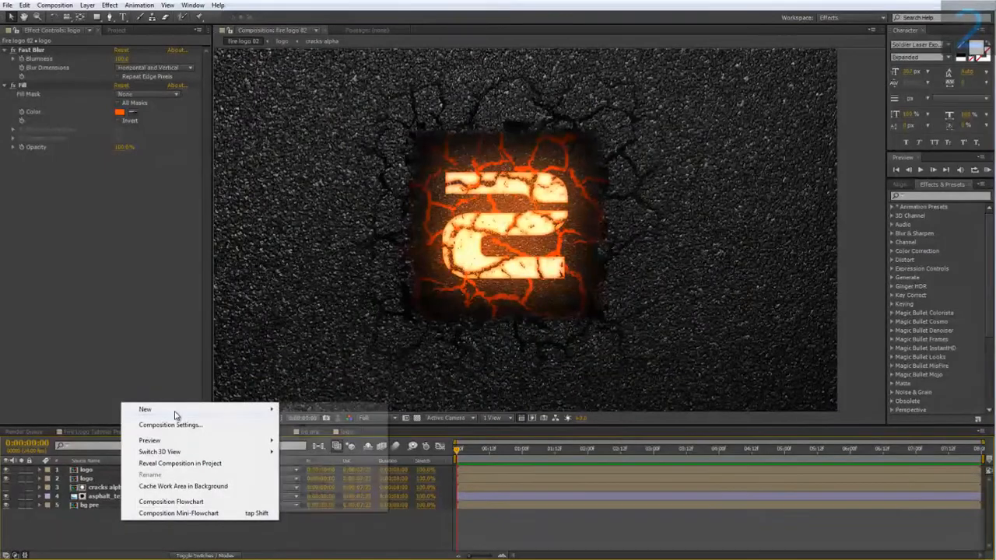
{"action": "mouse_move", "coordinate": [265, 407]}
{"action": "left_click", "coordinate": [307, 436]}
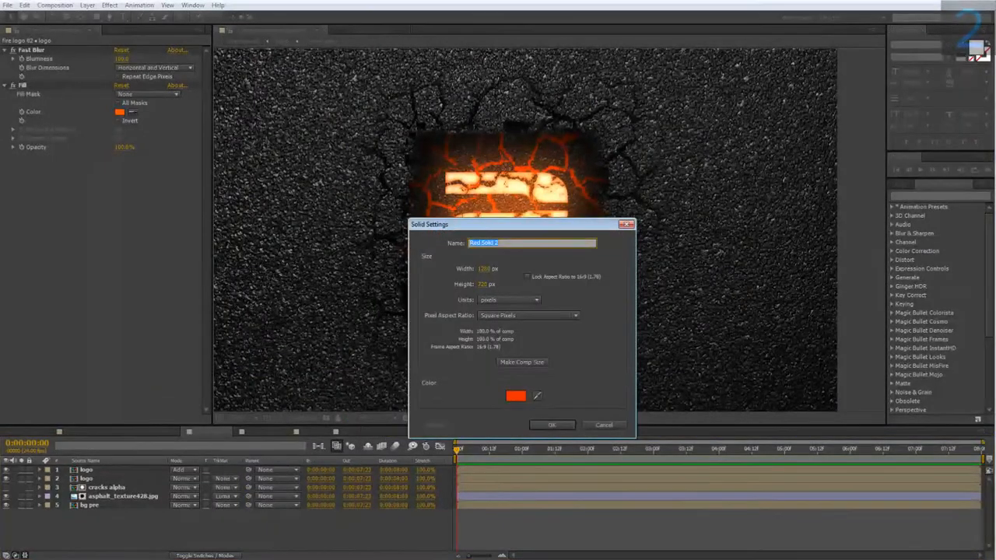
{"action": "type", "text": "fire particles"}
{"action": "key", "text": "Return"}
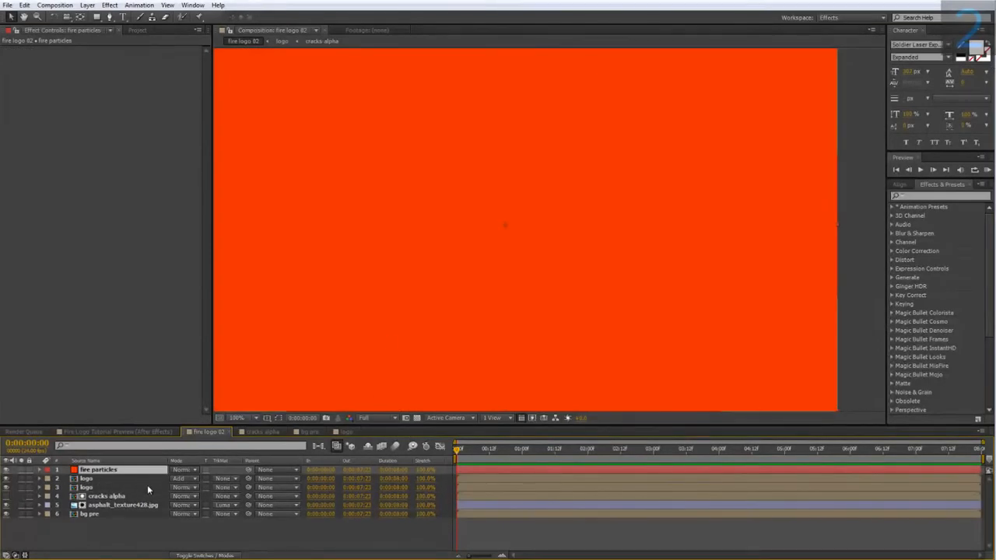
Step: Apply the Trapcode Particular effect to the fire particles solid
{"action": "right_click", "coordinate": [125, 469]}
{"action": "mouse_move", "coordinate": [159, 228]}
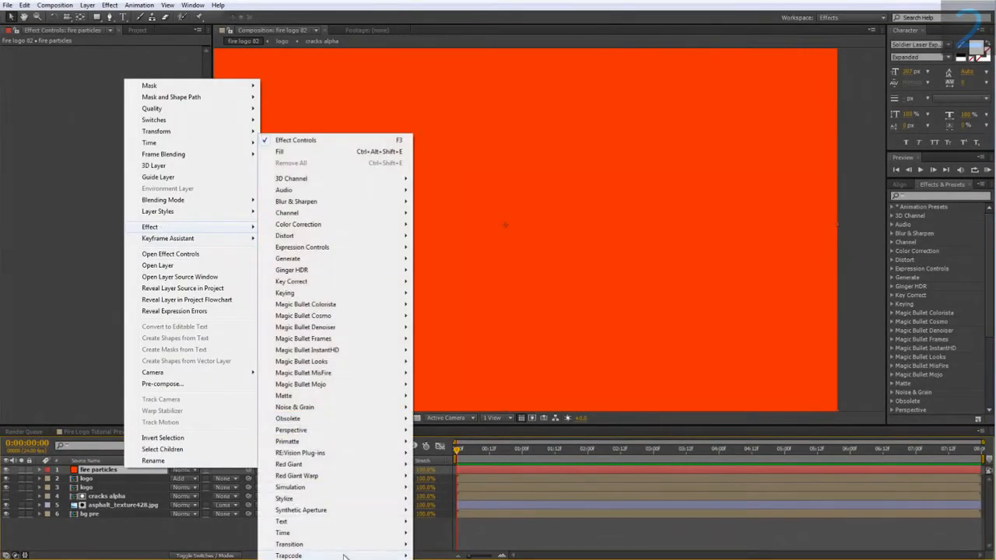
{"action": "mouse_move", "coordinate": [331, 555]}
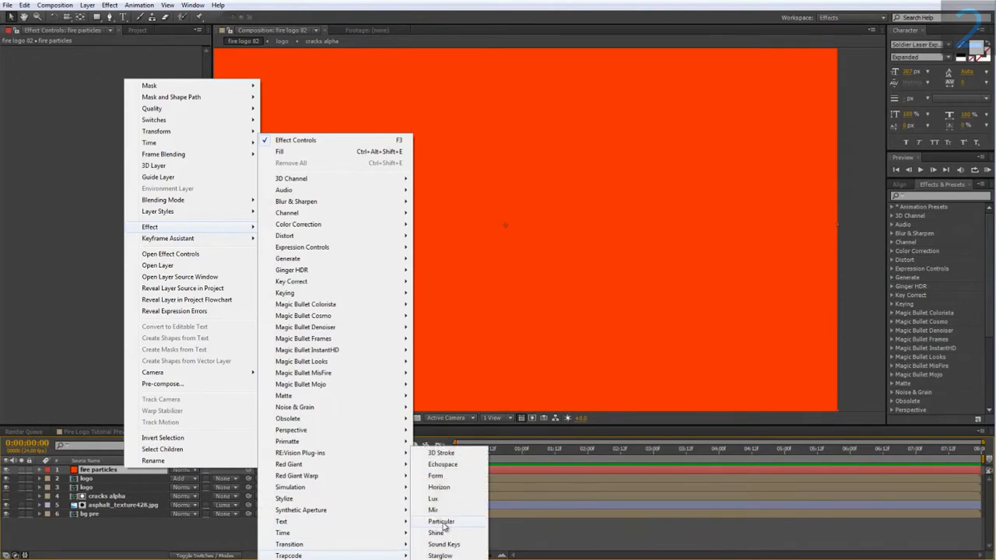
{"action": "left_click", "coordinate": [441, 521]}
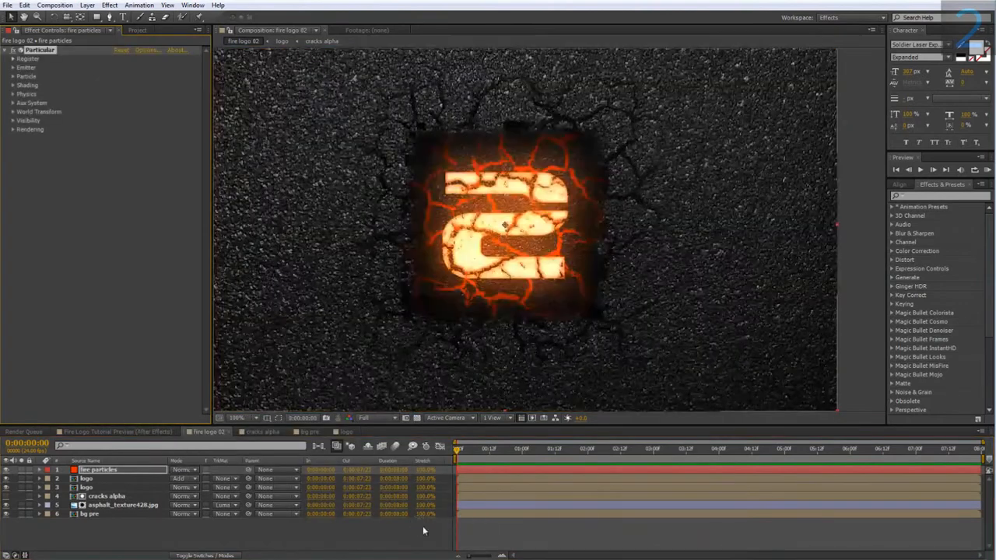
Step: At 0:00:02:06, set Particular's emitter to 50 particles per second and its Emitter Type to Sphere
{"action": "left_click", "coordinate": [14, 68]}
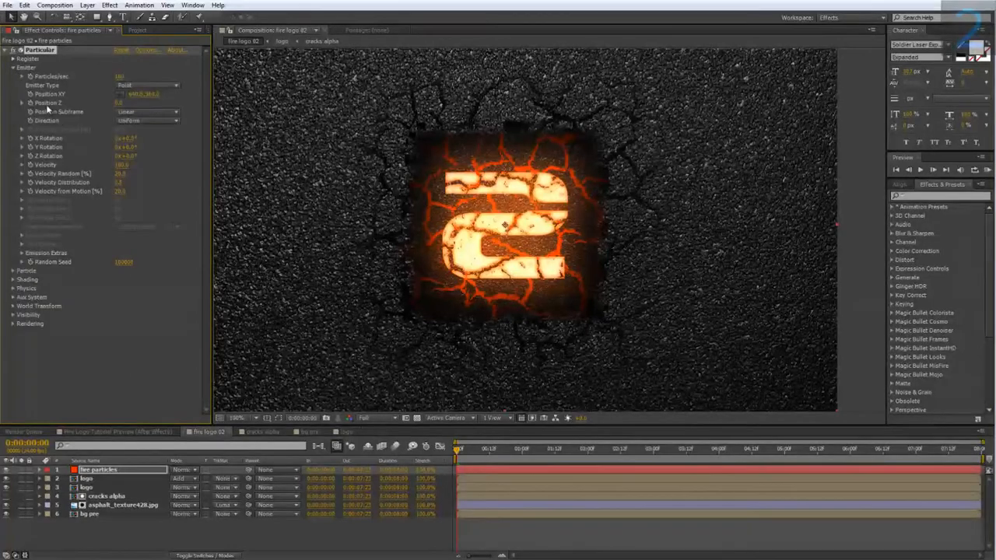
{"action": "left_click_drag", "start_coordinate": [482, 451], "coordinate": [604, 436]}
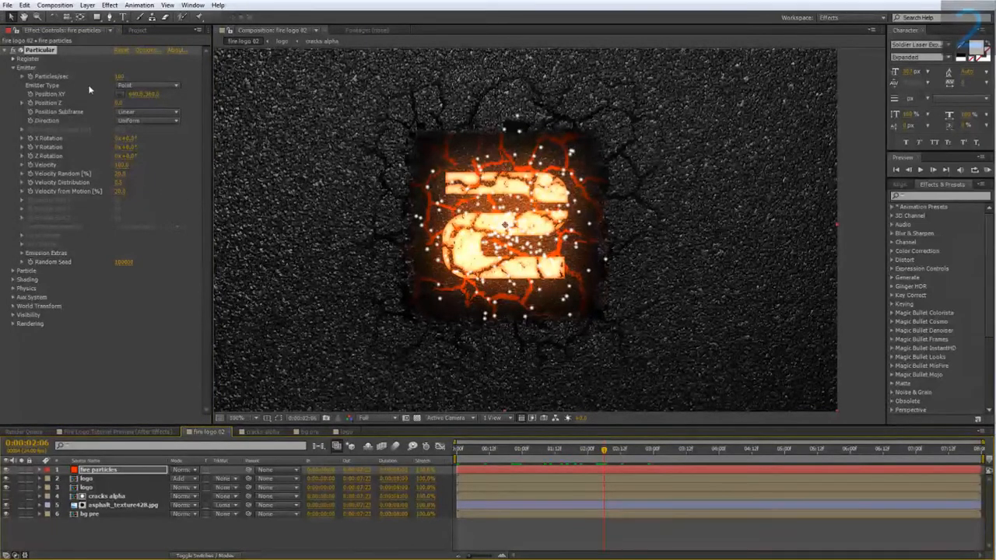
{"action": "left_click", "coordinate": [124, 78]}
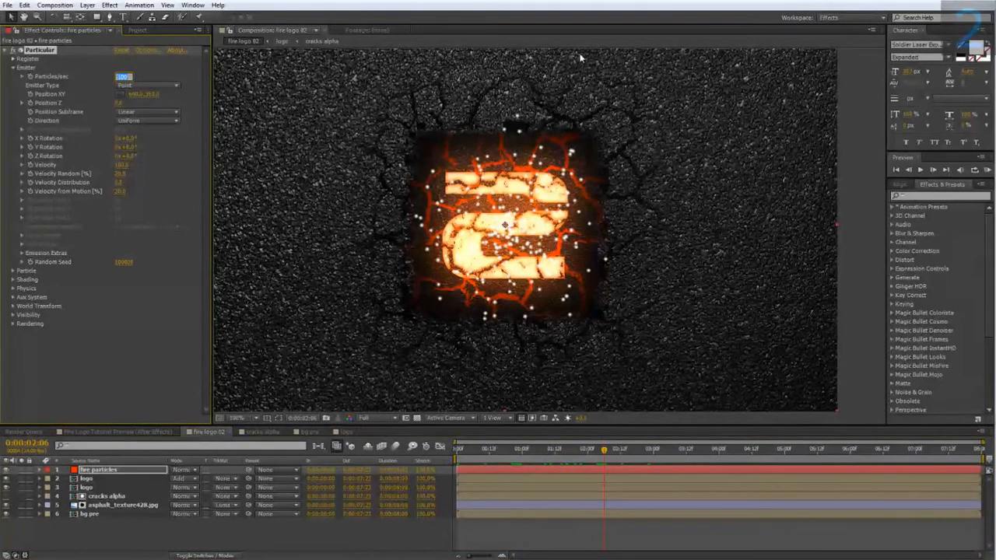
{"action": "type", "text": "10"}
{"action": "key", "text": "Return"}
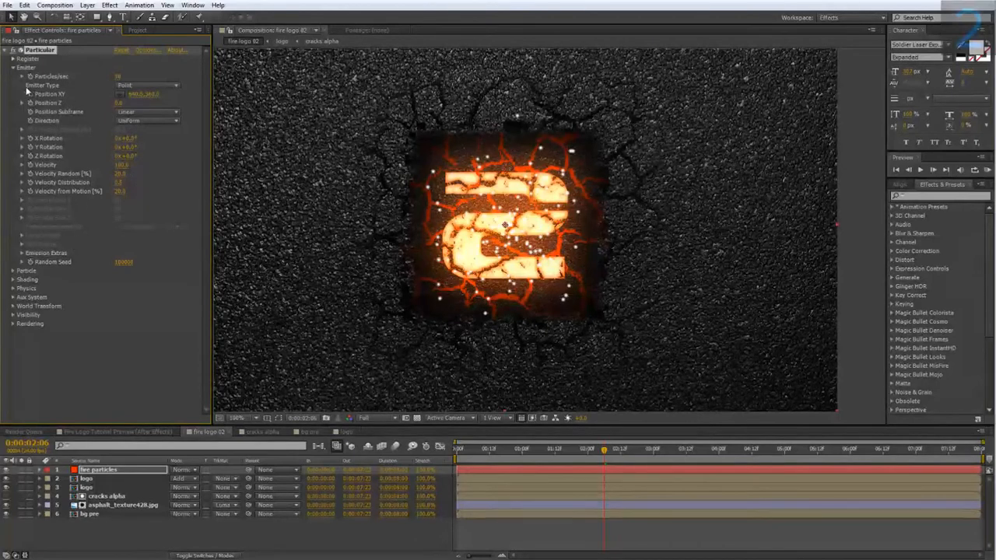
{"action": "left_click", "coordinate": [144, 85]}
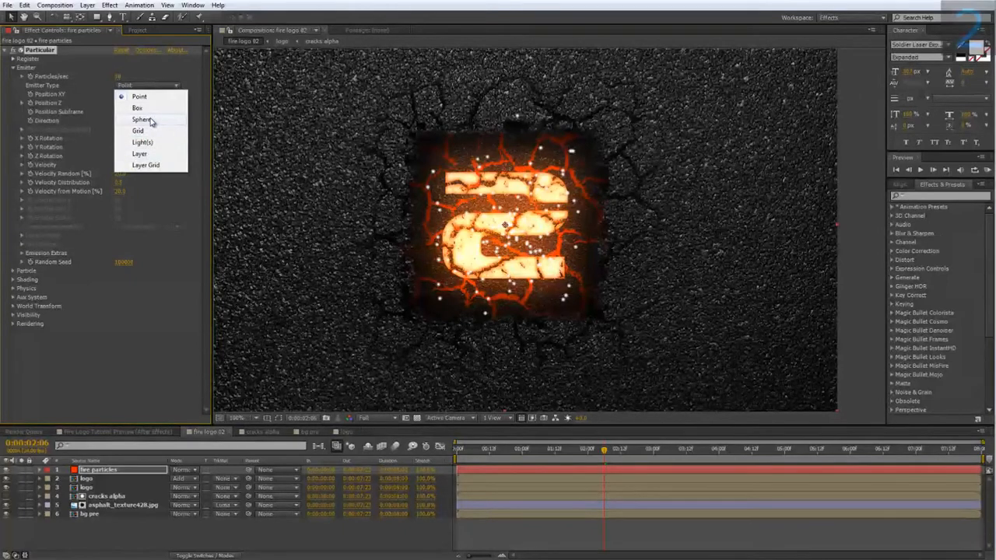
{"action": "left_click", "coordinate": [141, 119]}
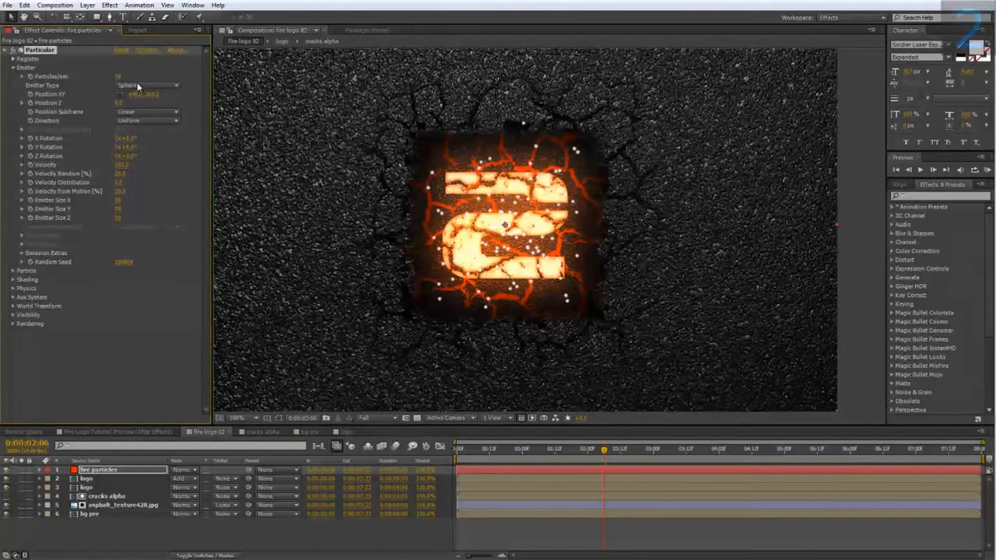
Step: Change Particular's Emitter Type to Box and widen Emitter Size X and Y with zero Z so particles cover the square hole
{"action": "left_click", "coordinate": [138, 86]}
{"action": "left_click", "coordinate": [137, 108]}
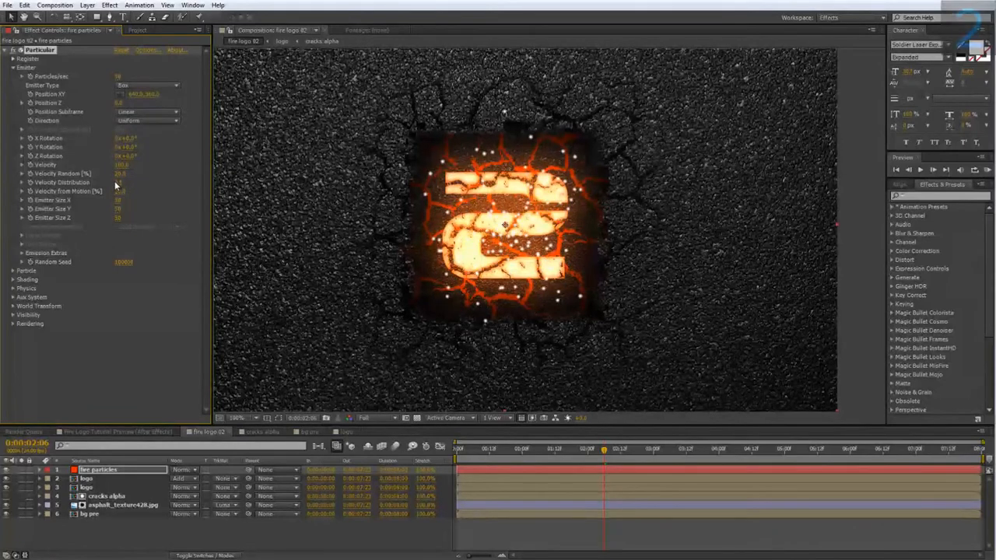
{"action": "left_click_drag", "start_coordinate": [132, 203], "coordinate": [211, 208]}
{"action": "left_click_drag", "start_coordinate": [116, 208], "coordinate": [191, 208]}
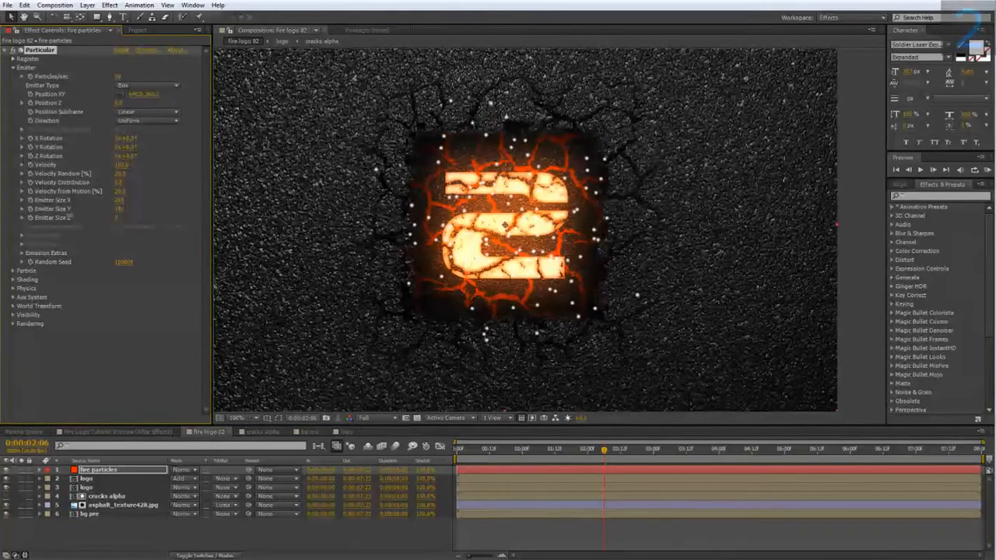
{"action": "mouse_move", "coordinate": [572, 457]}
{"action": "left_mouse_down"}
{"action": "mouse_move", "coordinate": [484, 458]}
{"action": "mouse_move", "coordinate": [615, 450]}
{"action": "mouse_move", "coordinate": [588, 451]}
{"action": "left_mouse_up"}
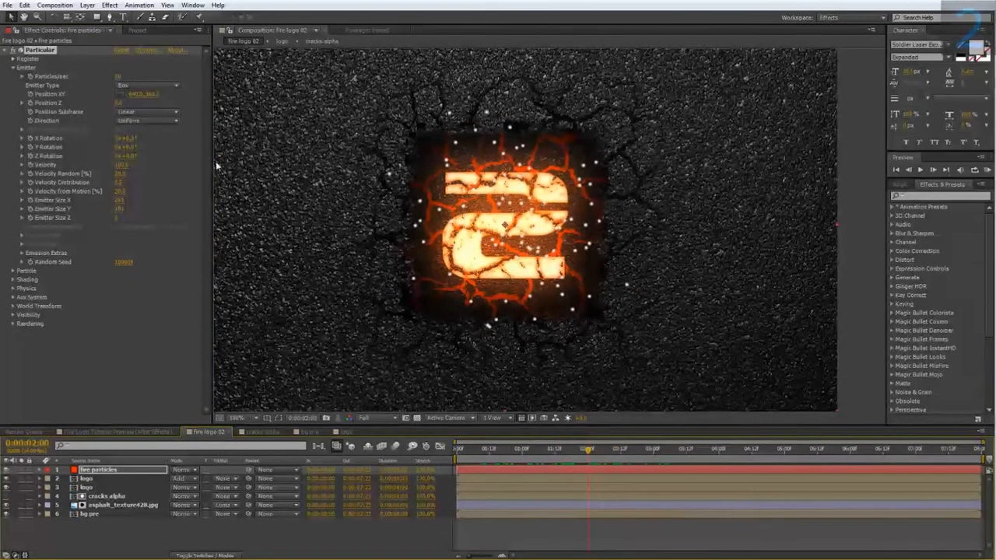
{"action": "left_click_drag", "start_coordinate": [116, 202], "coordinate": [174, 211]}
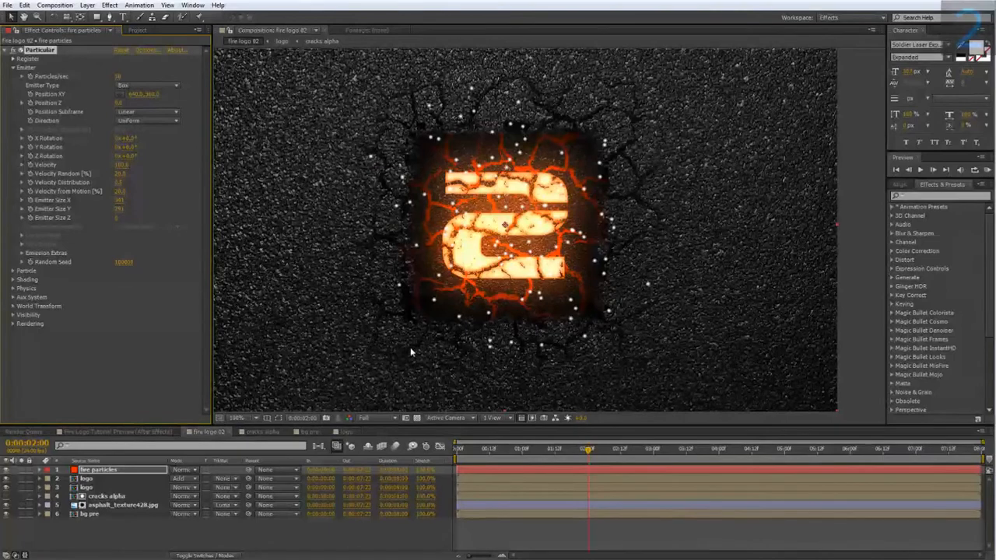
{"action": "left_click_drag", "start_coordinate": [442, 312], "coordinate": [362, 344]}
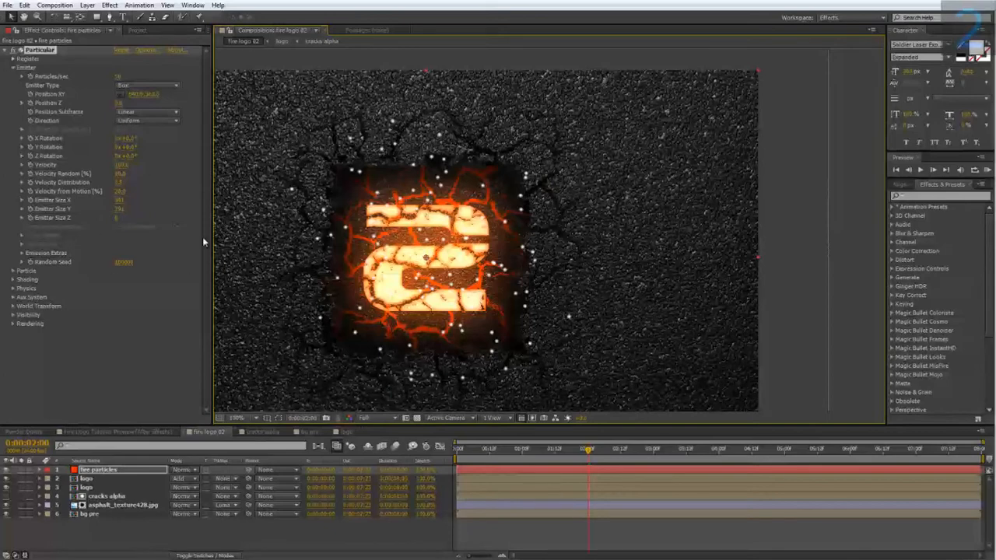
Step: In Particular's Air physics settings, set Wind X to 200 and give Wind Y a positive value
{"action": "left_click", "coordinate": [12, 271]}
{"action": "scroll", "coordinate": [44, 273], "scroll_direction": "down", "scroll_amount": 1}
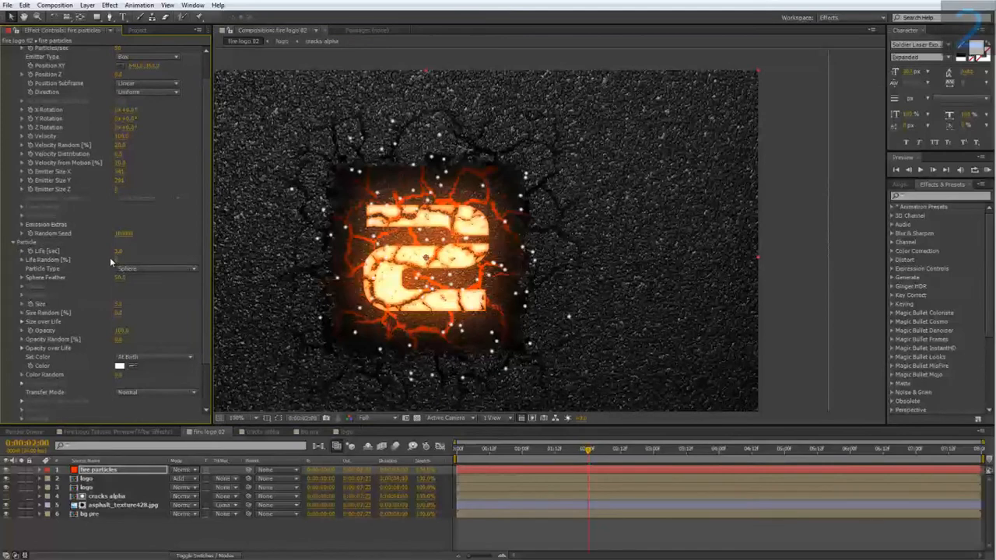
{"action": "scroll", "coordinate": [49, 274], "scroll_direction": "down", "scroll_amount": 2}
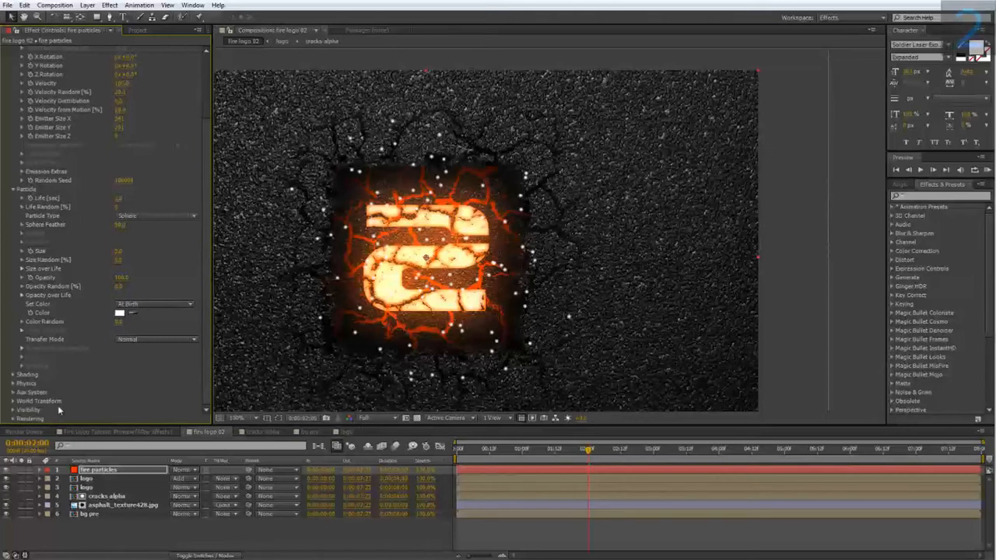
{"action": "left_click", "coordinate": [14, 383]}
{"action": "scroll", "coordinate": [15, 381], "scroll_direction": "down", "scroll_amount": 2}
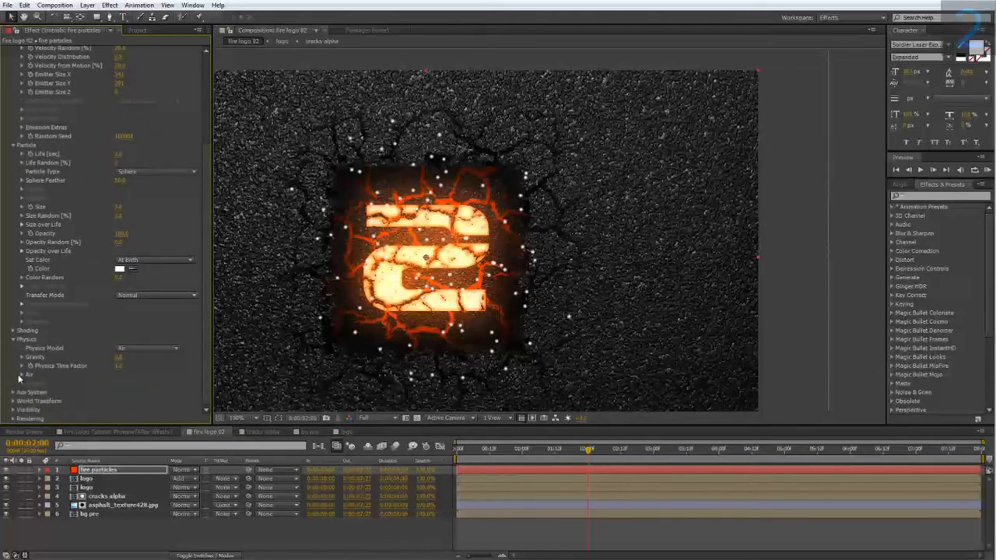
{"action": "left_click", "coordinate": [22, 374]}
{"action": "scroll", "coordinate": [21, 379], "scroll_direction": "down", "scroll_amount": 5}
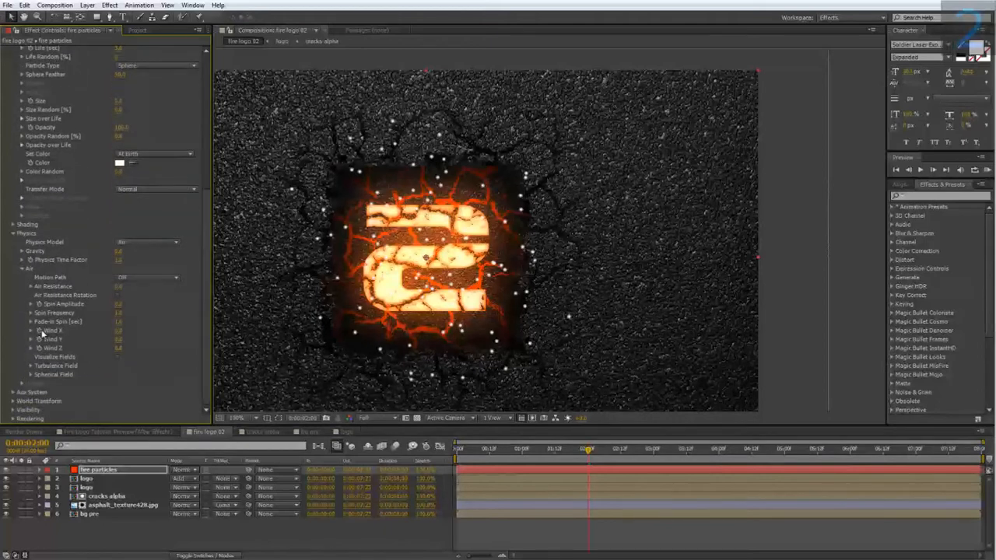
{"action": "left_click", "coordinate": [119, 332]}
{"action": "key", "text": "Return"}
{"action": "left_click", "coordinate": [121, 341]}
{"action": "type", "text": "150"}
{"action": "key", "text": "Return"}
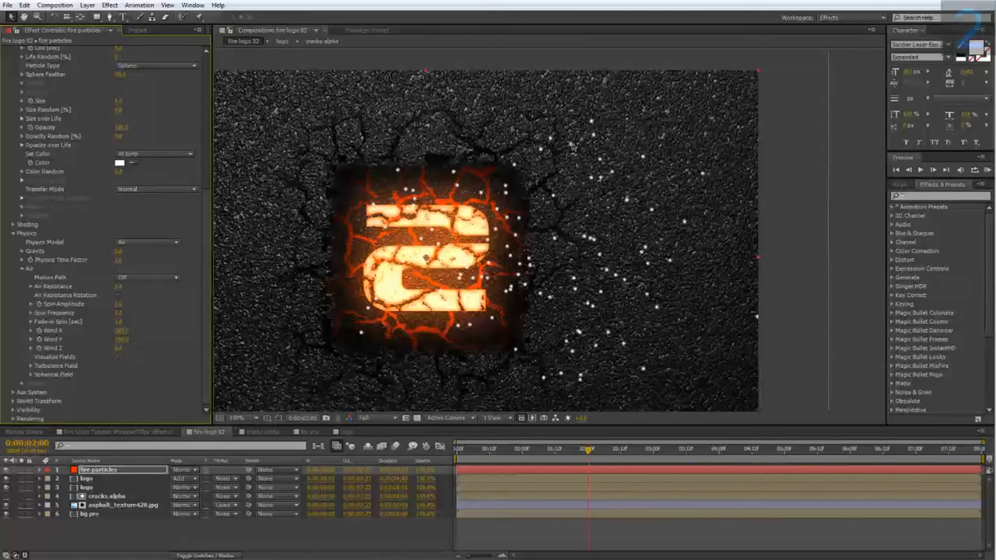
Step: Set Wind Y to -100 so the particles fly upward, and play the animation from 0:00:01:00
{"action": "left_click", "coordinate": [121, 340]}
{"action": "type", "text": "100"}
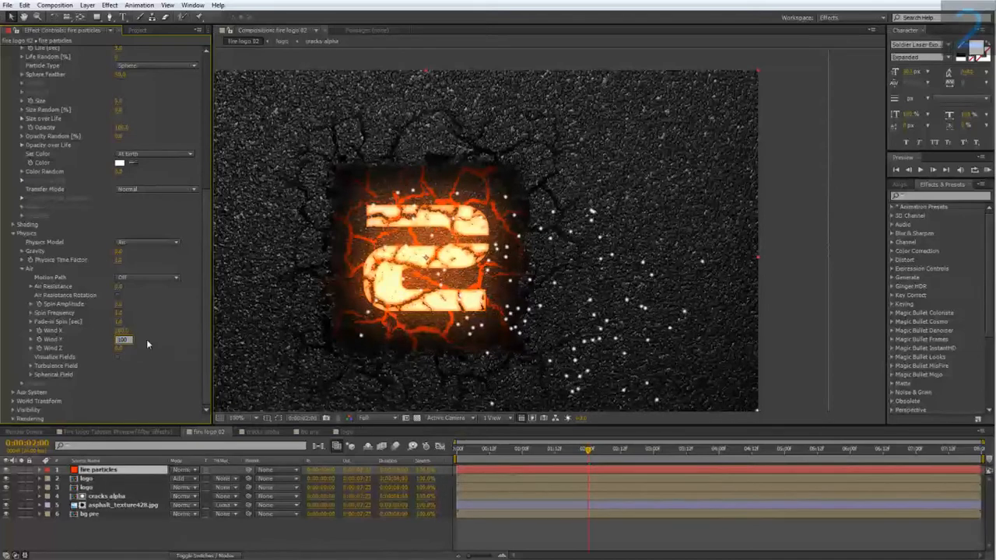
{"action": "key", "text": "Return"}
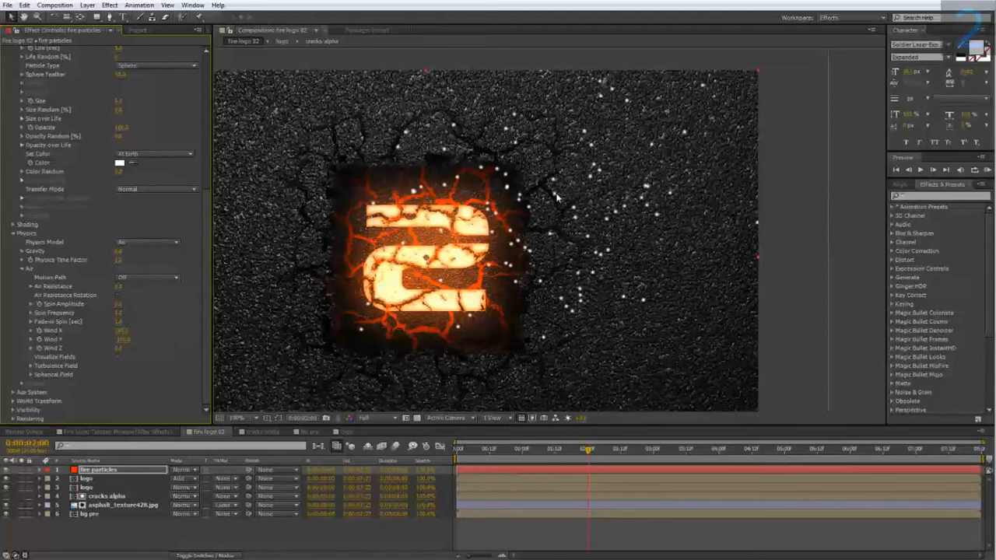
{"action": "left_click_drag", "start_coordinate": [591, 448], "coordinate": [532, 455]}
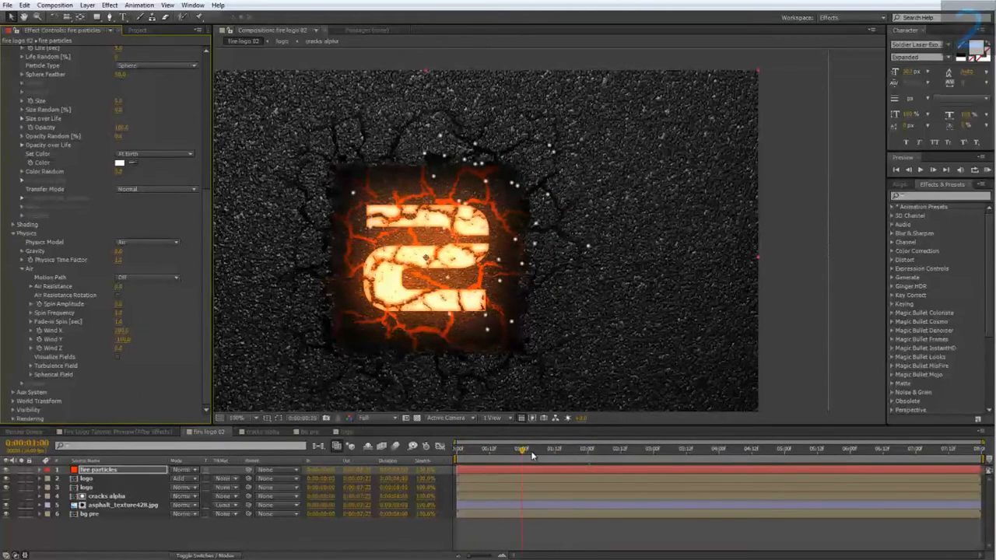
{"action": "key", "text": "space"}
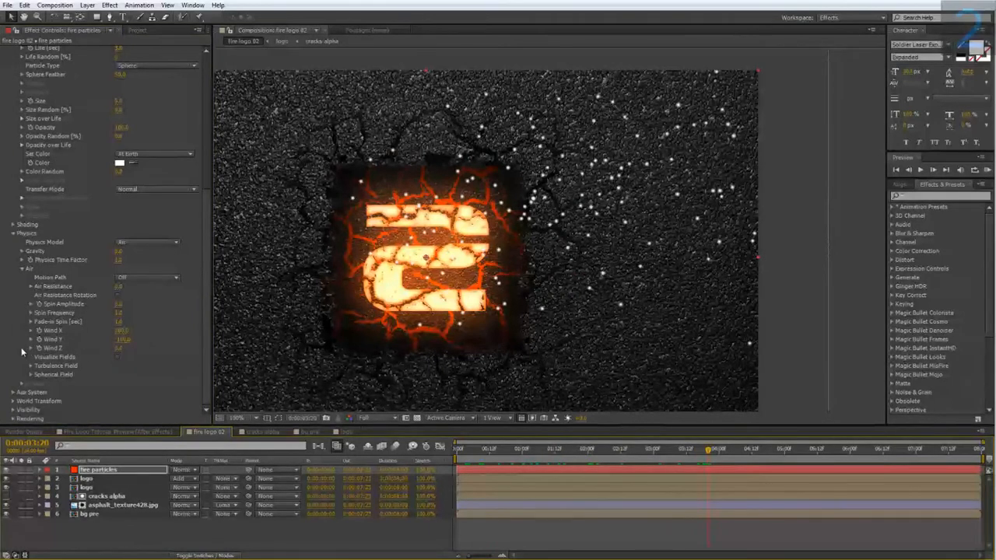
Step: Set Wind Z to -100 and check the particle motion up to 0:00:04:00
{"action": "left_click", "coordinate": [119, 348]}
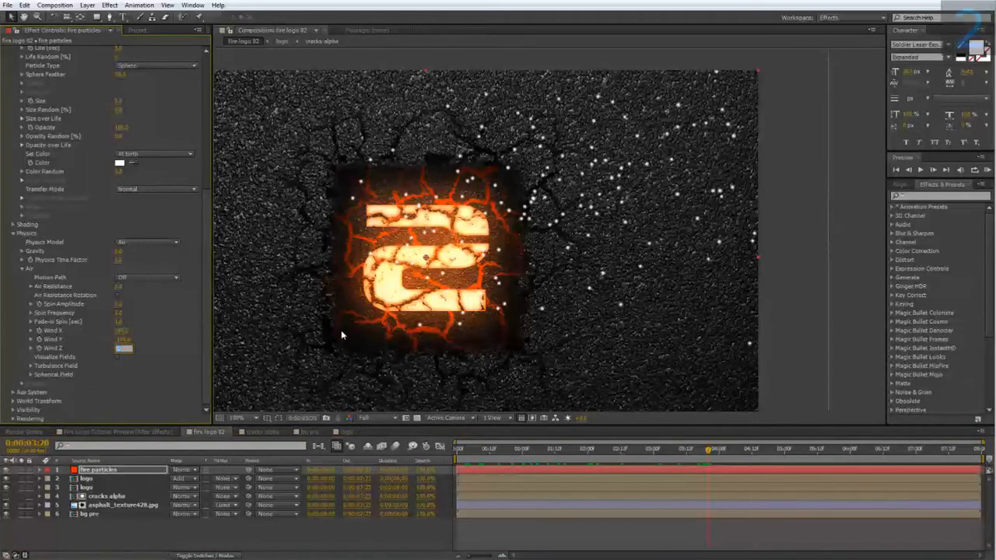
{"action": "key", "text": "Return"}
{"action": "left_click_drag", "start_coordinate": [506, 454], "coordinate": [716, 452]}
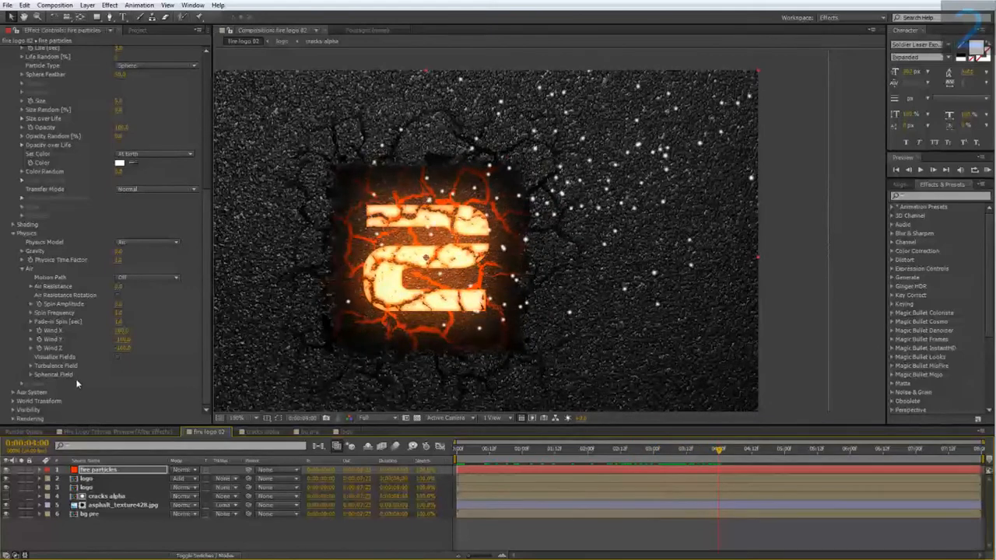
Step: Set the Turbulence Field's Affect Position to 100 and check the particle motion up to 0:00:04:07
{"action": "left_click", "coordinate": [30, 365]}
{"action": "scroll", "coordinate": [54, 374], "scroll_direction": "down", "scroll_amount": 4}
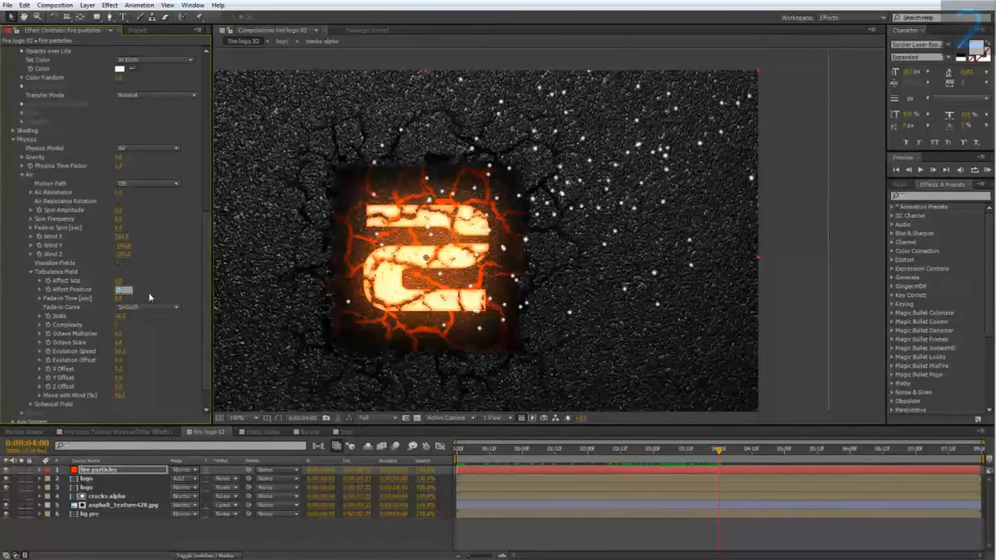
{"action": "type", "text": "100"}
{"action": "key", "text": "Return"}
{"action": "left_click_drag", "start_coordinate": [508, 451], "coordinate": [738, 465]}
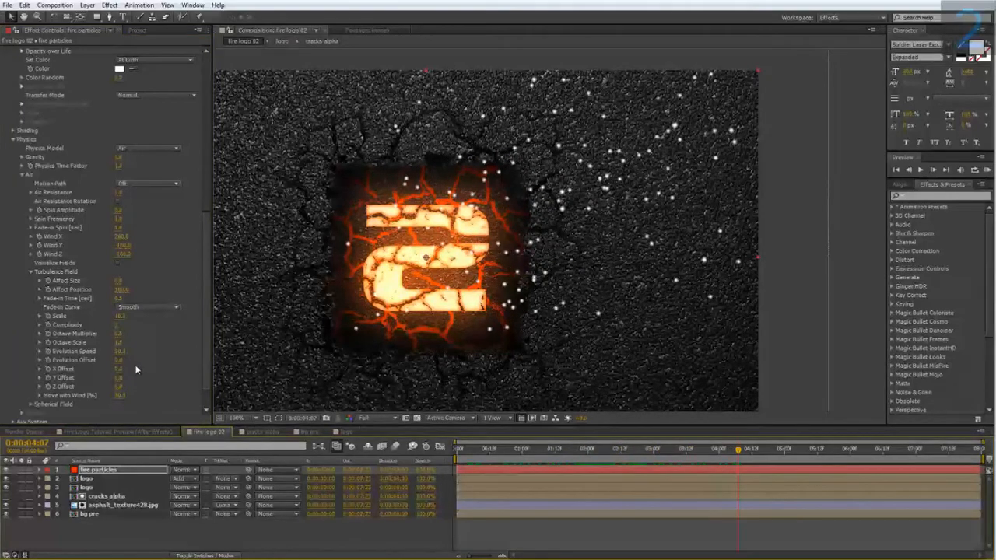
Step: Sample the particle color from the glowing logo and shift its hue to the warmer pale yellow FFF6CA
{"action": "scroll", "coordinate": [134, 265], "scroll_direction": "up", "scroll_amount": 3}
{"action": "left_click", "coordinate": [133, 162]}
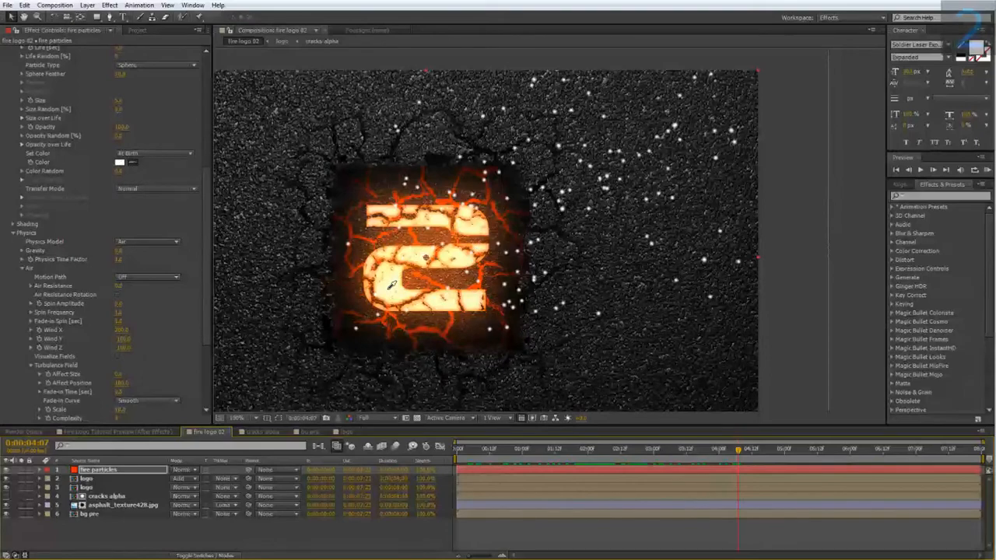
{"action": "left_click", "coordinate": [391, 285]}
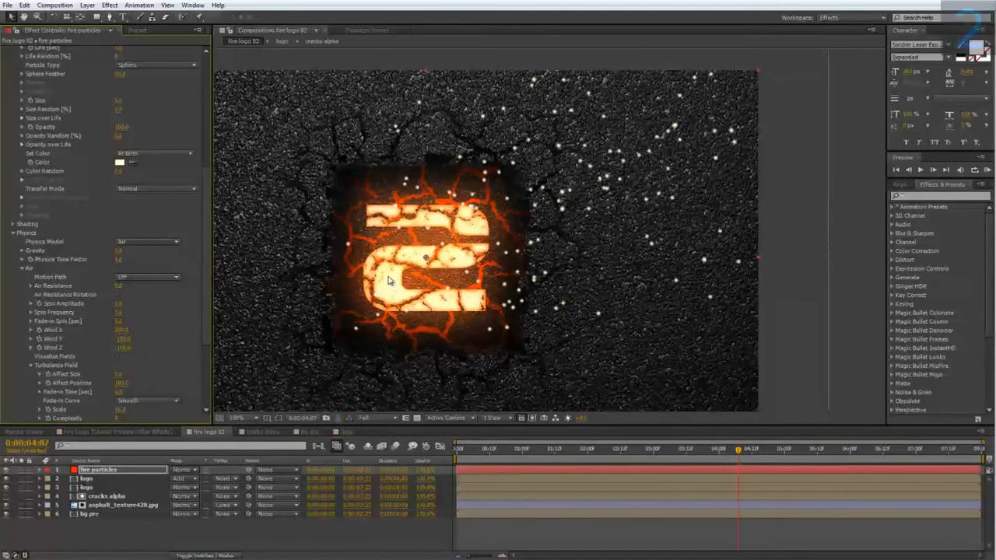
{"action": "key", "text": "period"}
{"action": "left_click", "coordinate": [120, 162]}
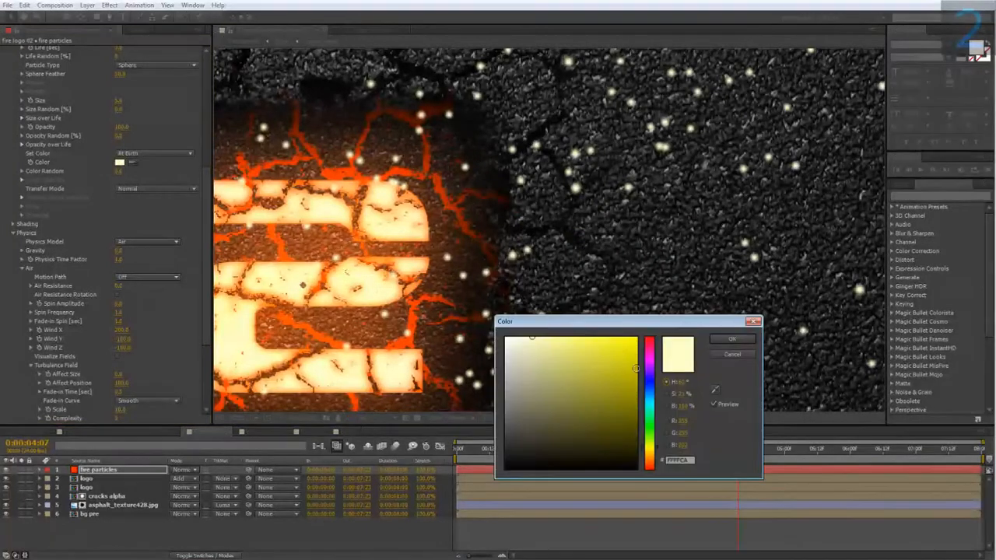
{"action": "left_click_drag", "start_coordinate": [659, 454], "coordinate": [657, 458]}
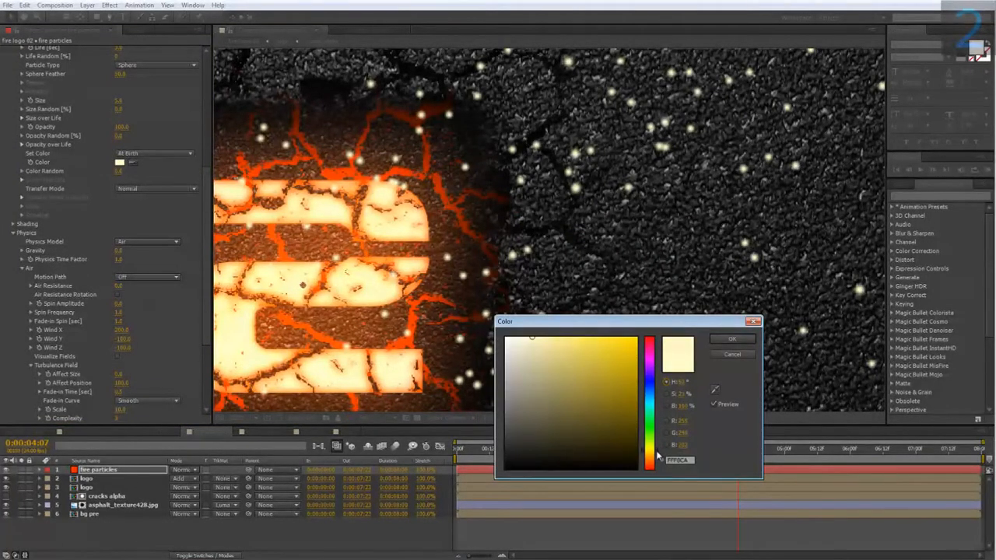
{"action": "left_click", "coordinate": [732, 339]}
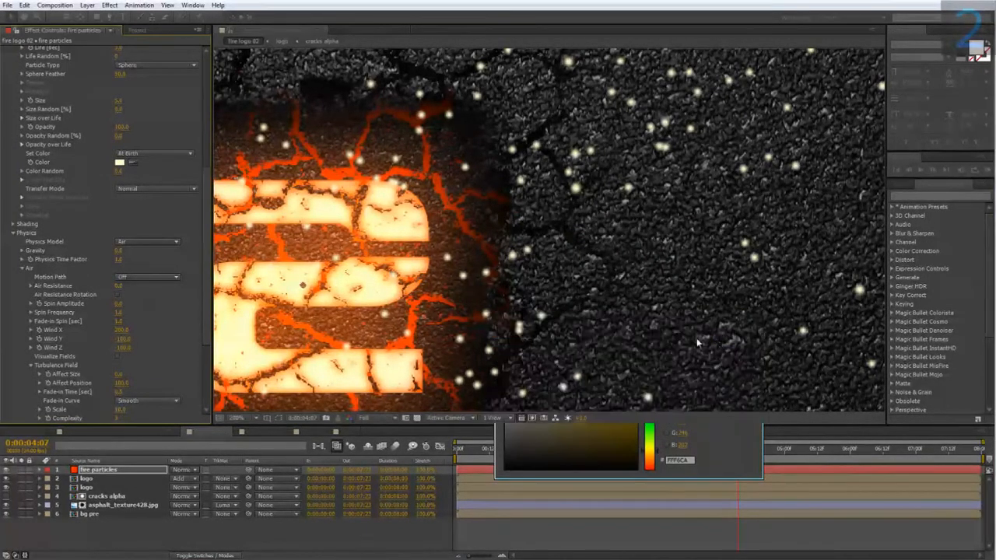
{"action": "key", "text": "comma"}
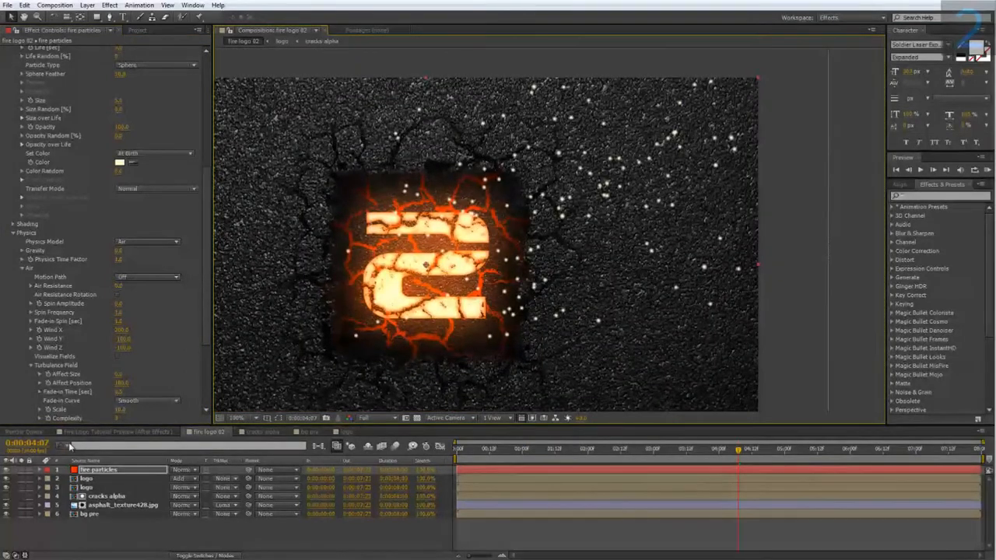
Step: Check the sparks in the Fire Logo Tutorial Preview composition, and turn on Particular's Motion Blur in fire logo 02
{"action": "left_click", "coordinate": [119, 432]}
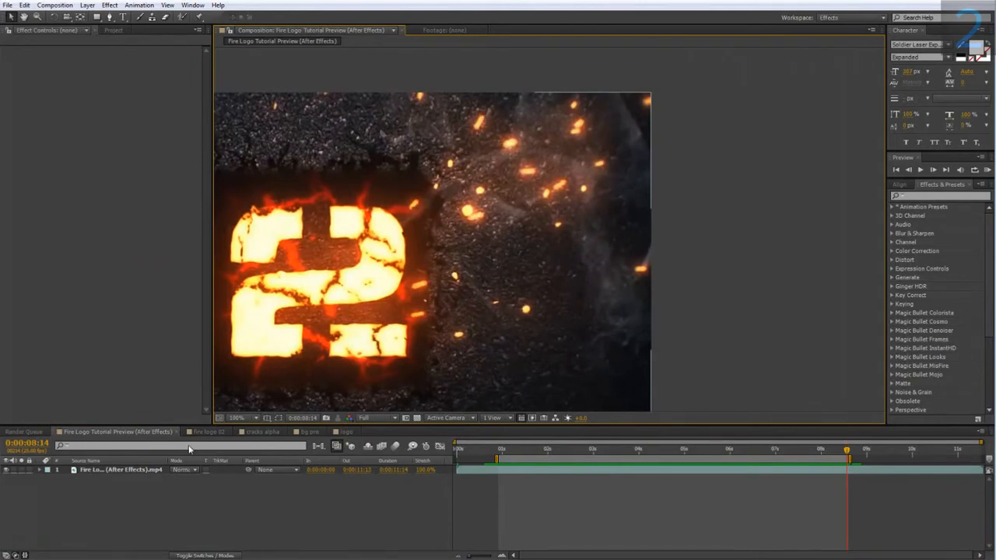
{"action": "left_click", "coordinate": [208, 431]}
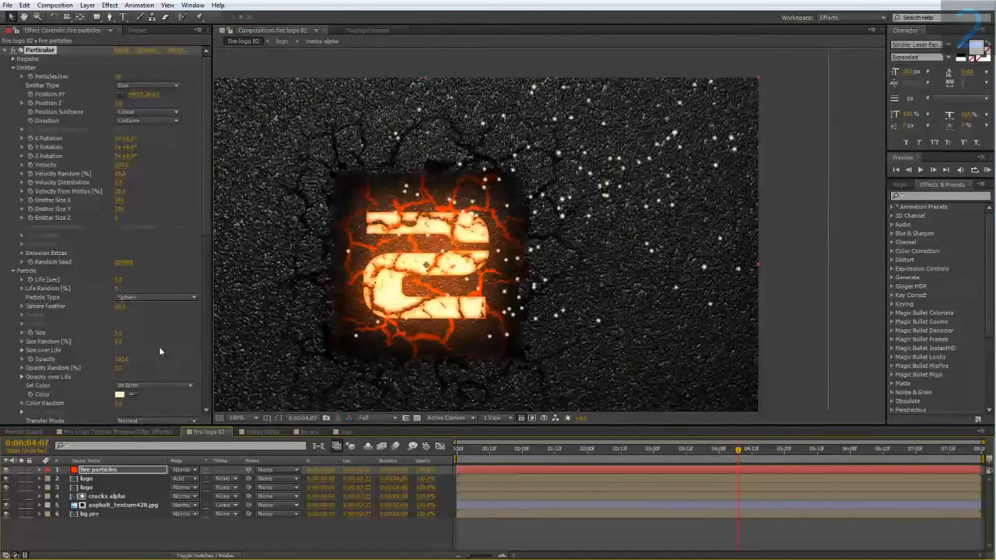
{"action": "scroll", "coordinate": [92, 362], "scroll_direction": "down", "scroll_amount": 15}
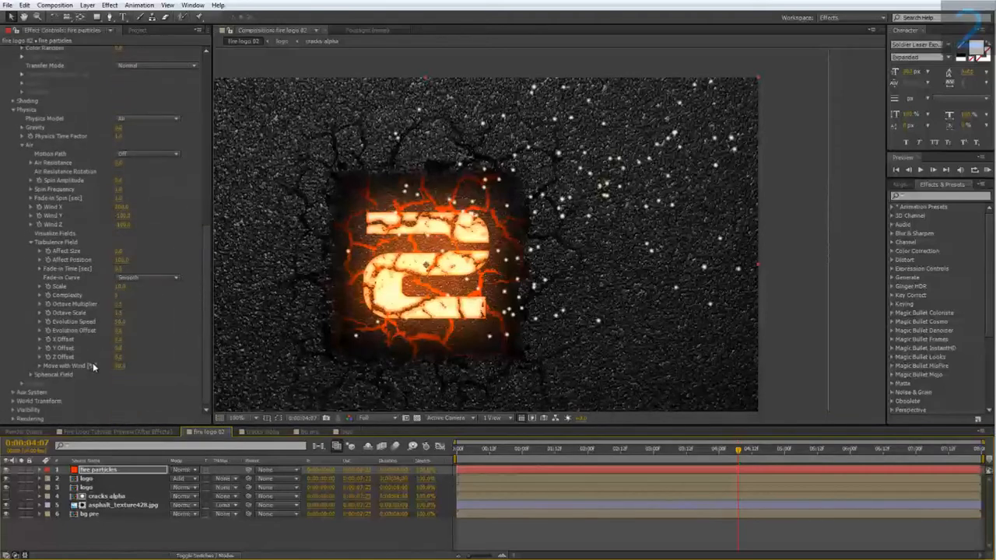
{"action": "left_click", "coordinate": [14, 419]}
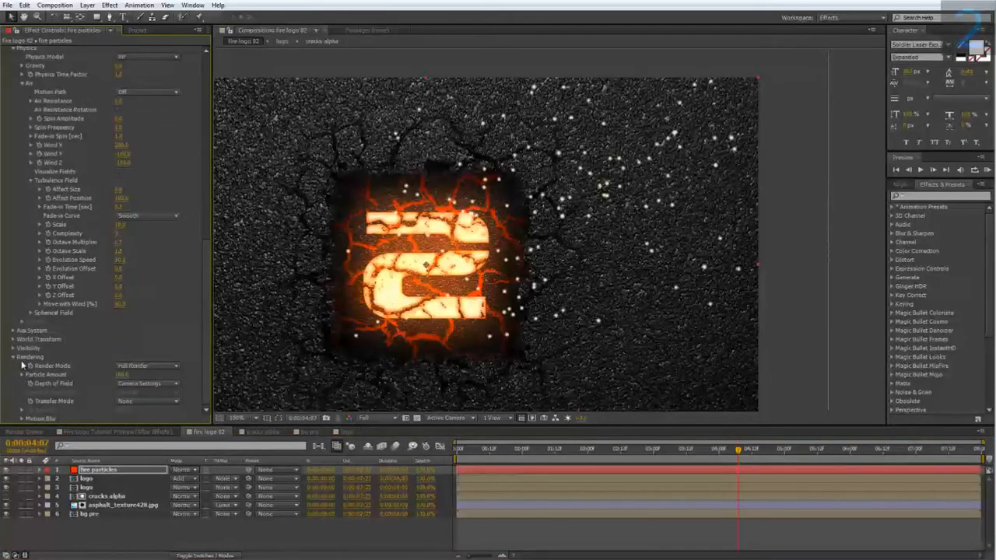
{"action": "left_click", "coordinate": [23, 420]}
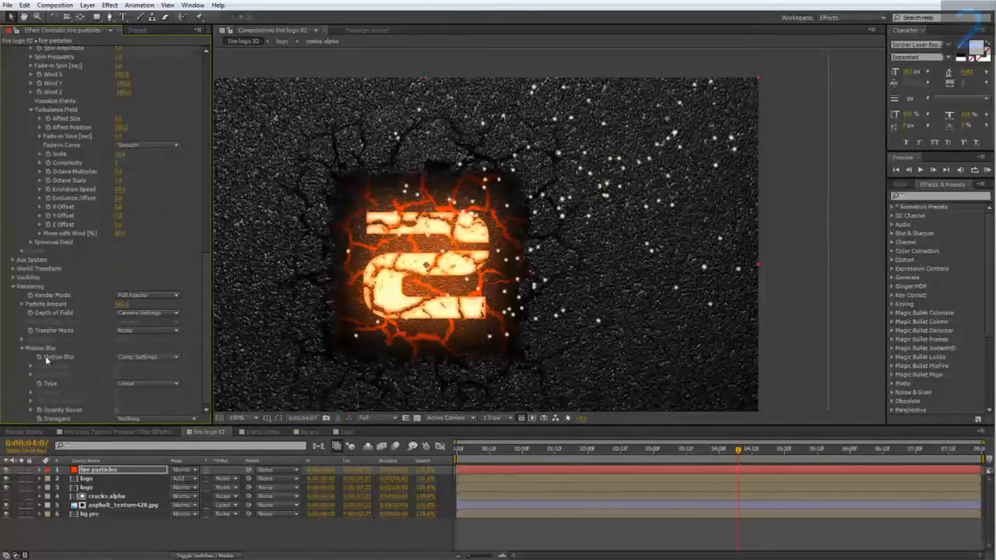
{"action": "left_click", "coordinate": [130, 357]}
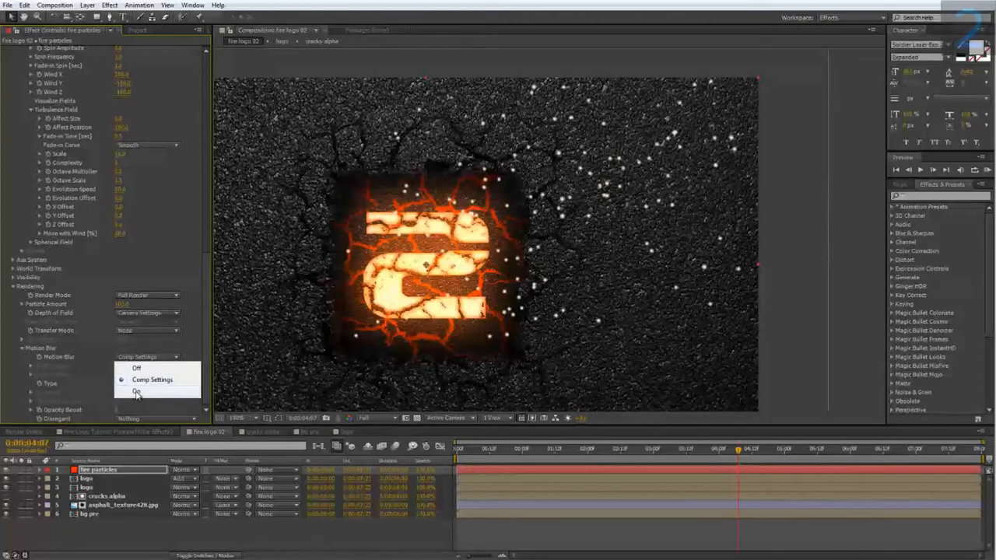
{"action": "left_click", "coordinate": [136, 392]}
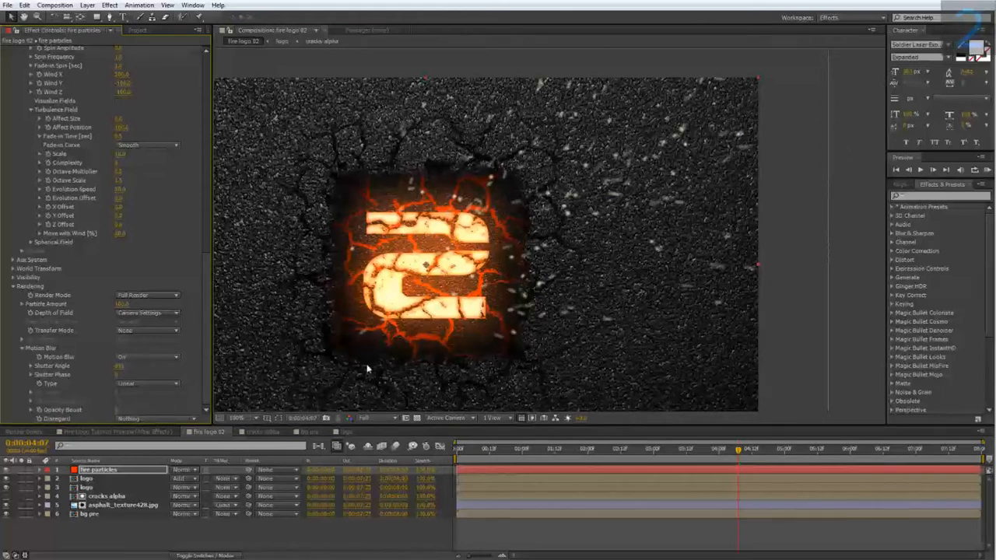
Step: Adjust the Shutter Angle of Particular's motion blur and raise its Opacity Boost to brighten the streaks
{"action": "left_click", "coordinate": [122, 366]}
{"action": "key", "text": "Return"}
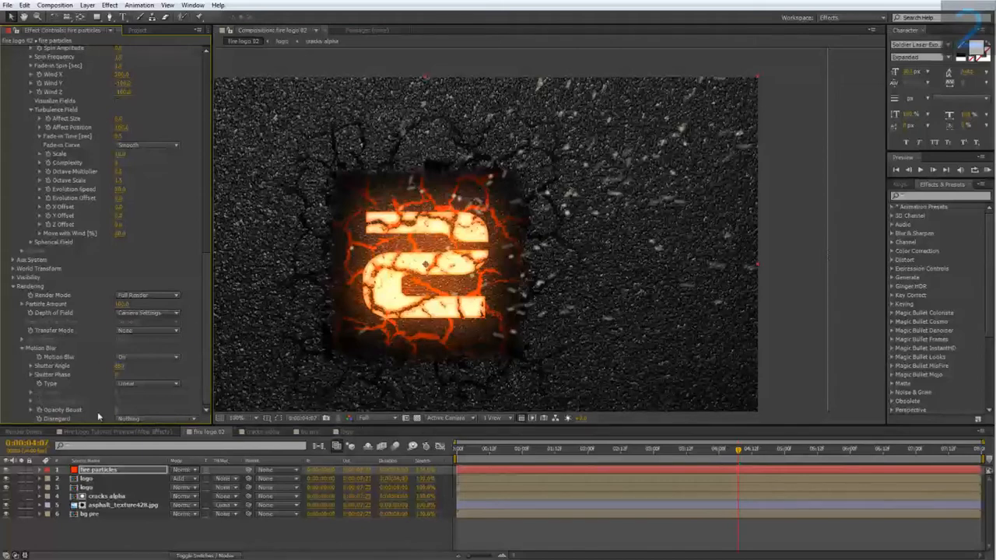
{"action": "left_click_drag", "start_coordinate": [117, 410], "coordinate": [123, 409]}
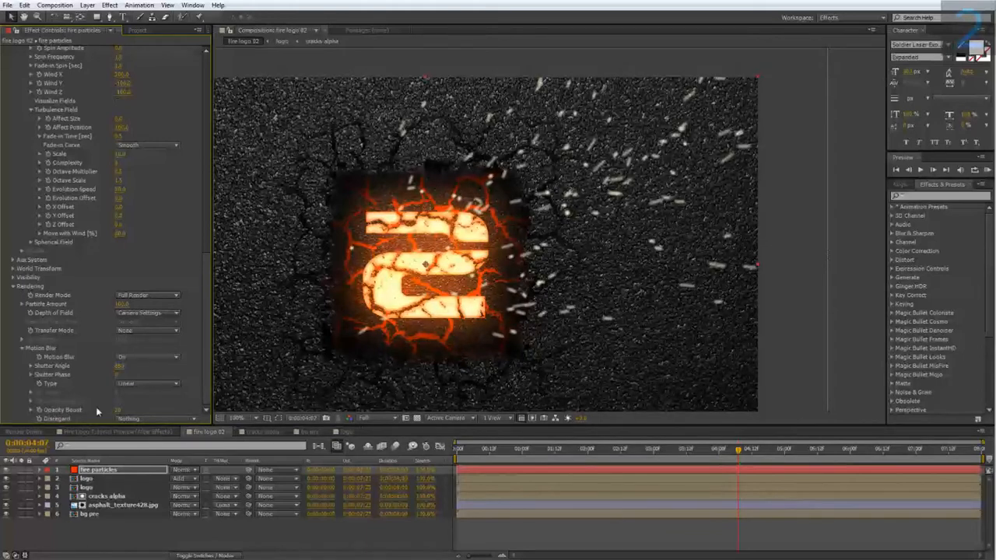
{"action": "mouse_move", "coordinate": [118, 410]}
{"action": "left_mouse_down"}
{"action": "mouse_move", "coordinate": [128, 410]}
{"action": "mouse_move", "coordinate": [118, 411]}
{"action": "left_mouse_up"}
Step: Apply the Stylize Glow effect to the fire particles layer
{"action": "right_click", "coordinate": [114, 471]}
{"action": "mouse_move", "coordinate": [182, 231]}
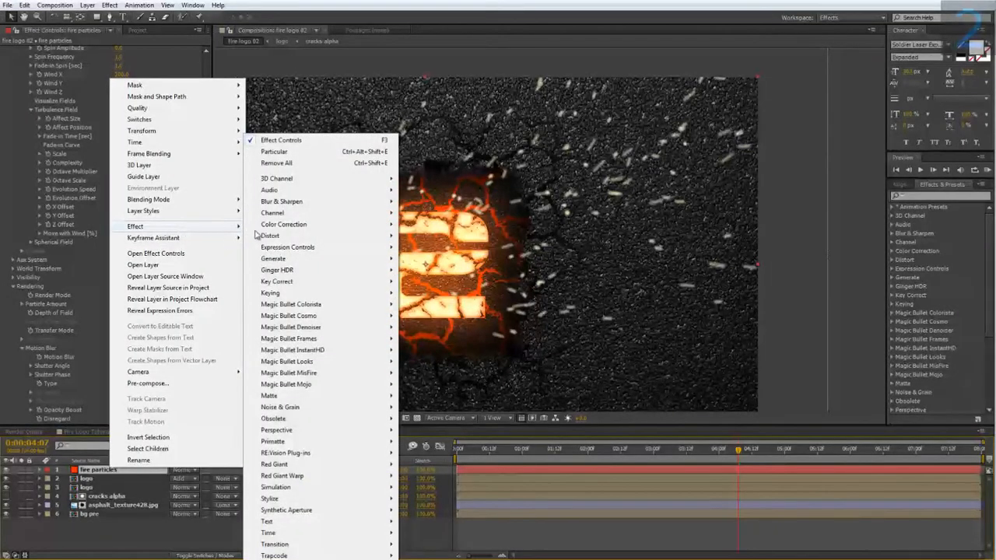
{"action": "mouse_move", "coordinate": [294, 498]}
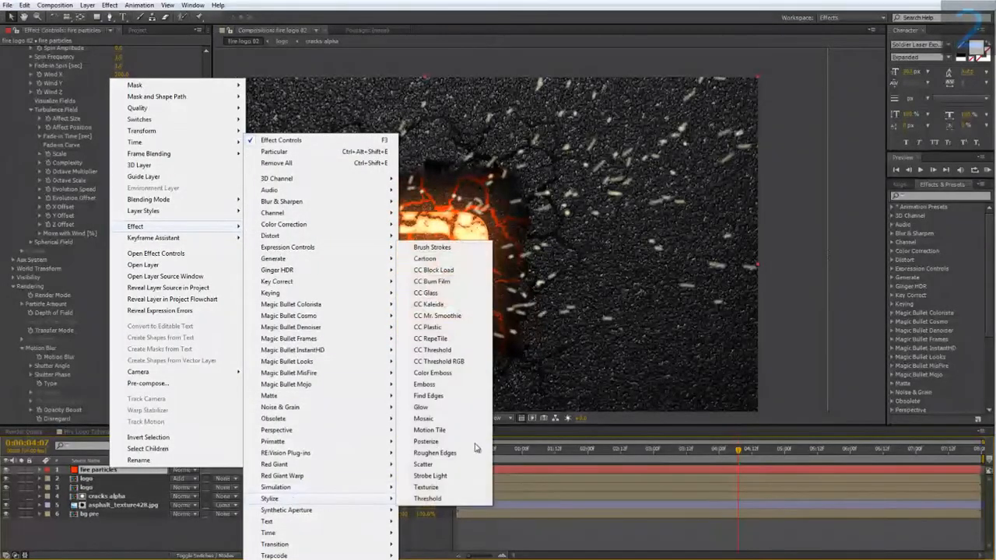
{"action": "left_click", "coordinate": [424, 406]}
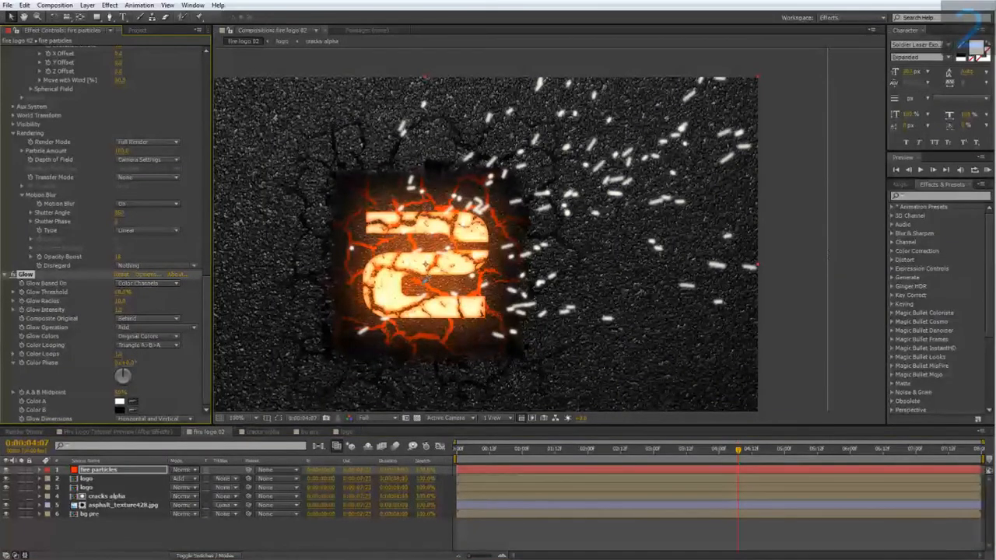
Step: Sample the Glow's Color A from the glowing logo cracks and adjust it to the saturated orange FF6C00
{"action": "left_click", "coordinate": [422, 293]}
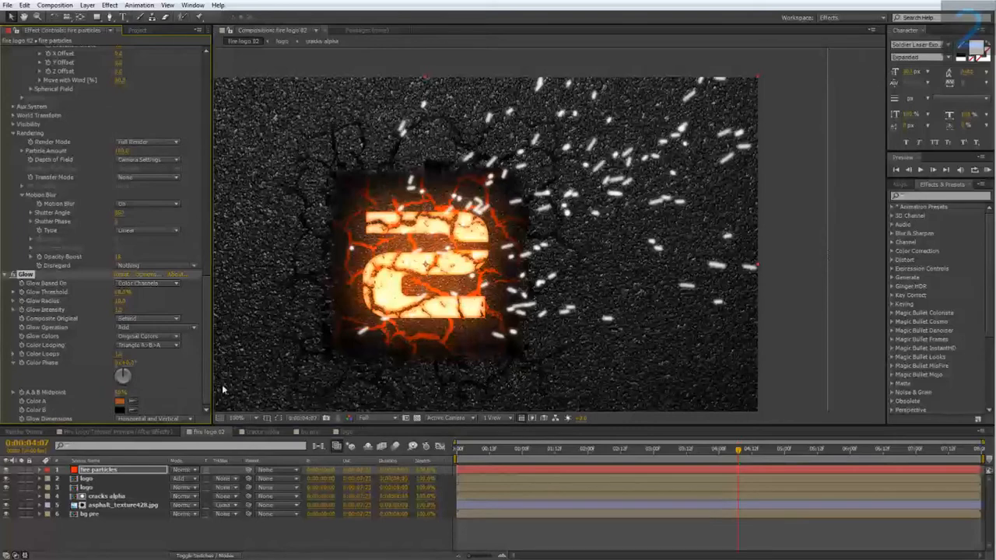
{"action": "left_click", "coordinate": [120, 401]}
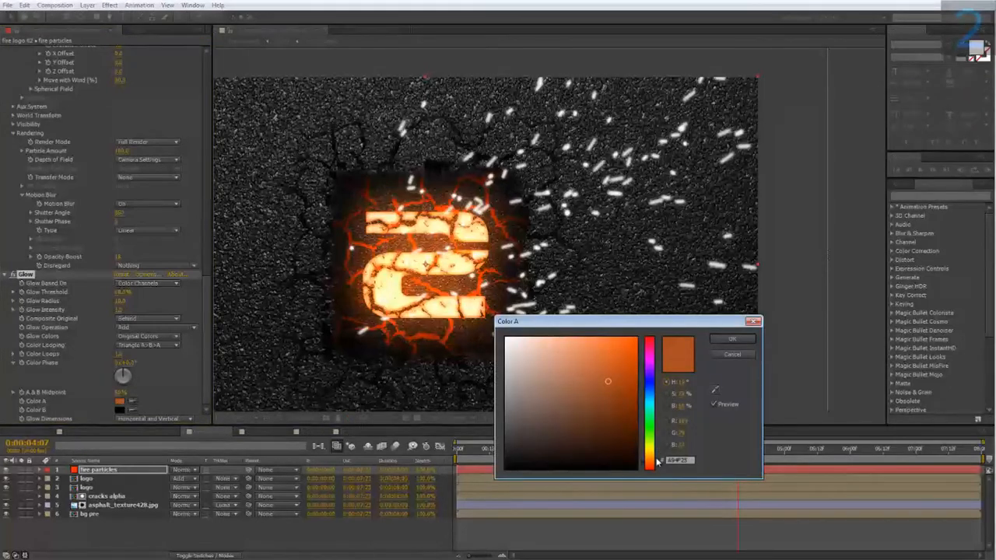
{"action": "left_click", "coordinate": [654, 460]}
{"action": "mouse_move", "coordinate": [580, 400]}
{"action": "left_mouse_down"}
{"action": "mouse_move", "coordinate": [605, 382]}
{"action": "mouse_move", "coordinate": [667, 375]}
{"action": "left_mouse_up"}
{"action": "left_click", "coordinate": [731, 339]}
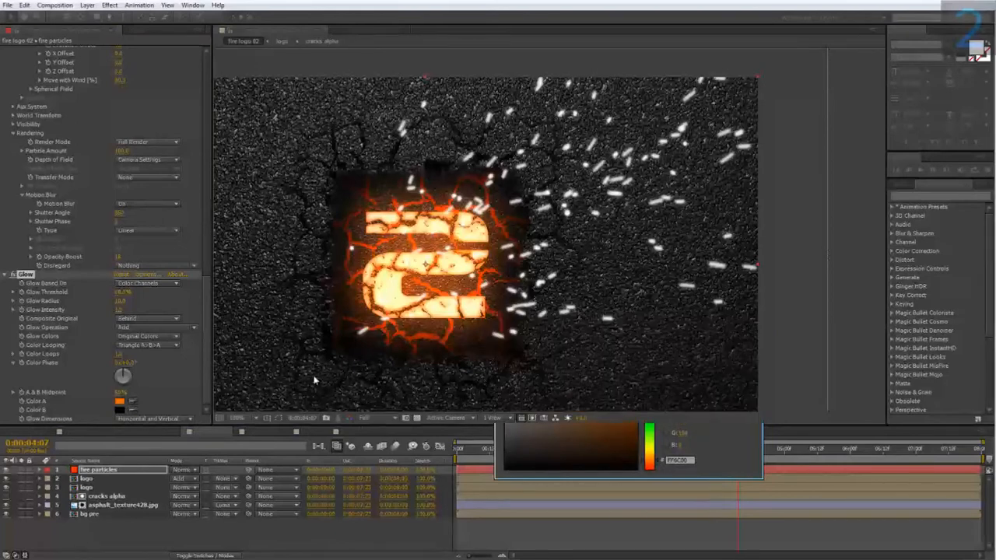
Step: Sample the same orange for the Glow's Color B and shift its hue to the redder FF4200
{"action": "left_click", "coordinate": [120, 409]}
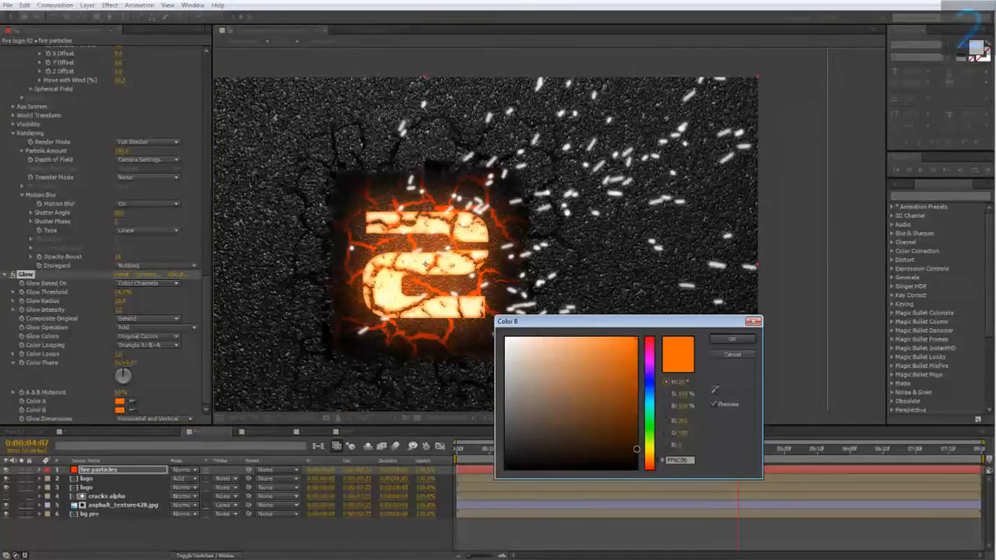
{"action": "left_click_drag", "start_coordinate": [651, 463], "coordinate": [654, 468]}
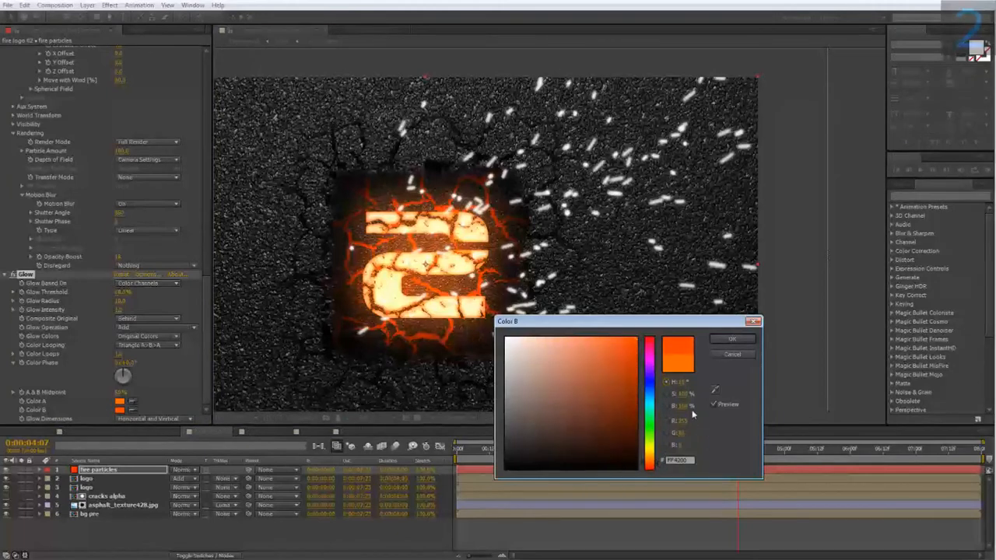
{"action": "left_click", "coordinate": [729, 340]}
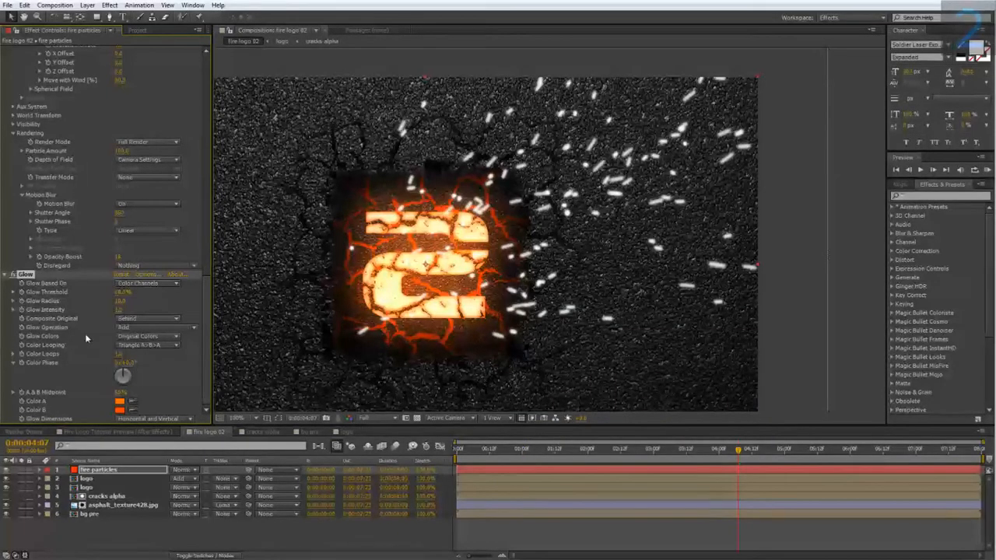
Step: Set the Glow Colors to A & B Colors and lower the Glow Threshold close to 0%
{"action": "left_click", "coordinate": [130, 339]}
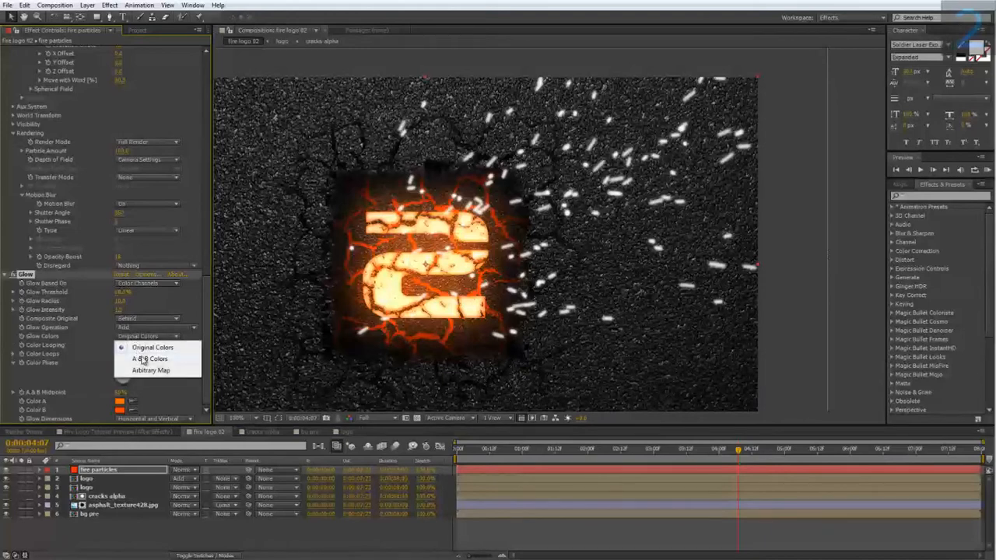
{"action": "left_click", "coordinate": [142, 359]}
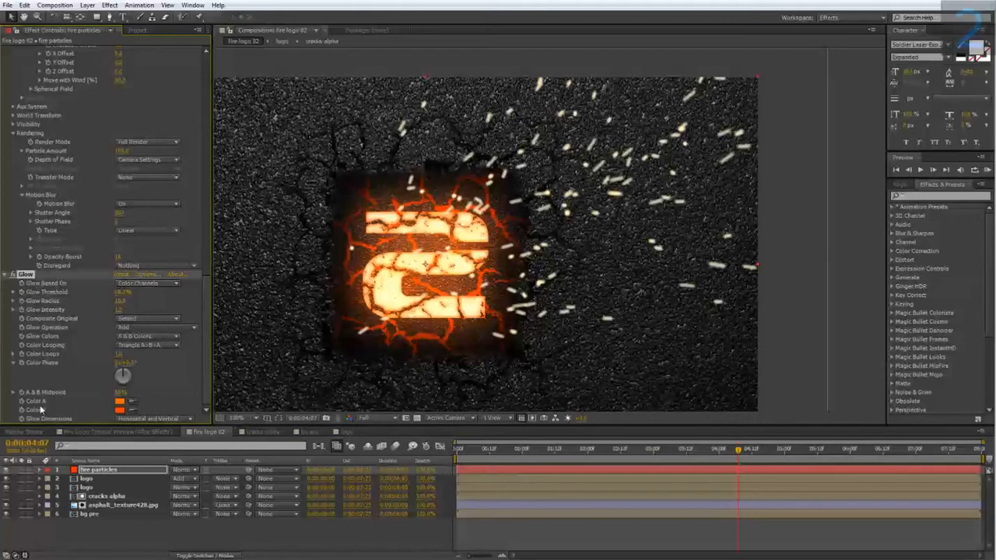
{"action": "left_click_drag", "start_coordinate": [125, 290], "coordinate": [73, 292]}
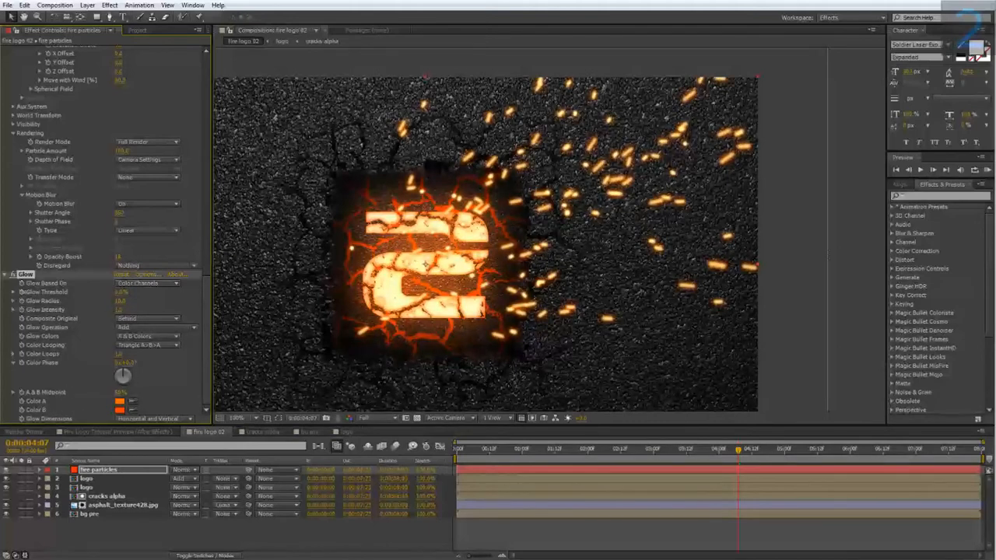
Step: Set the fire particles layer's blending mode to Add and increase the Glow Radius for a softer glow around the sparks
{"action": "left_click", "coordinate": [179, 470]}
{"action": "left_click", "coordinate": [204, 119]}
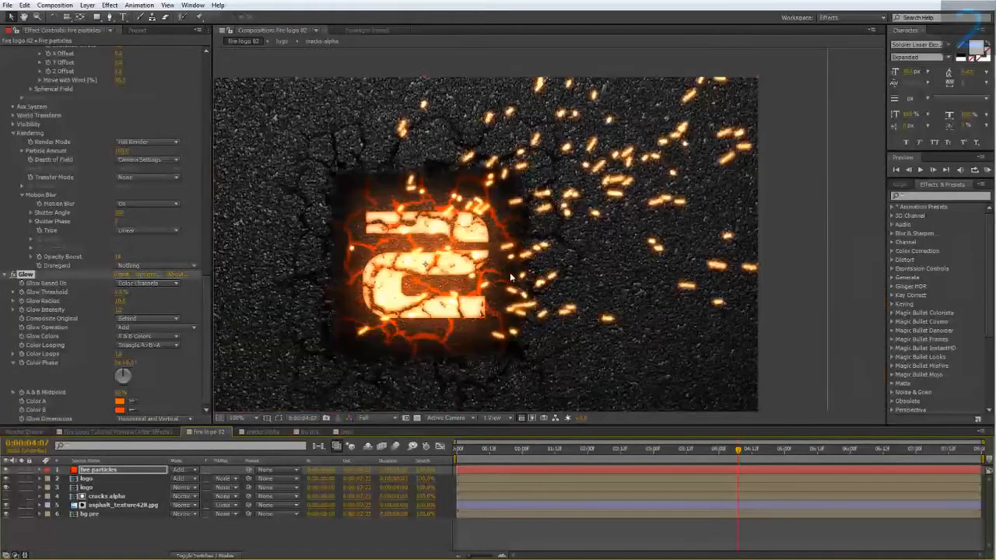
{"action": "left_click_drag", "start_coordinate": [509, 272], "coordinate": [449, 284]}
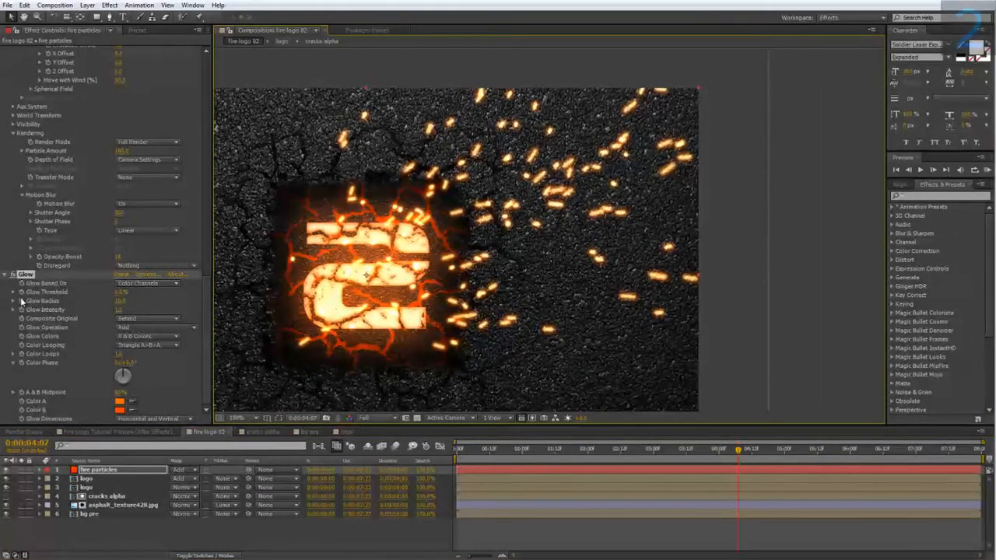
{"action": "left_click_drag", "start_coordinate": [128, 301], "coordinate": [135, 302]}
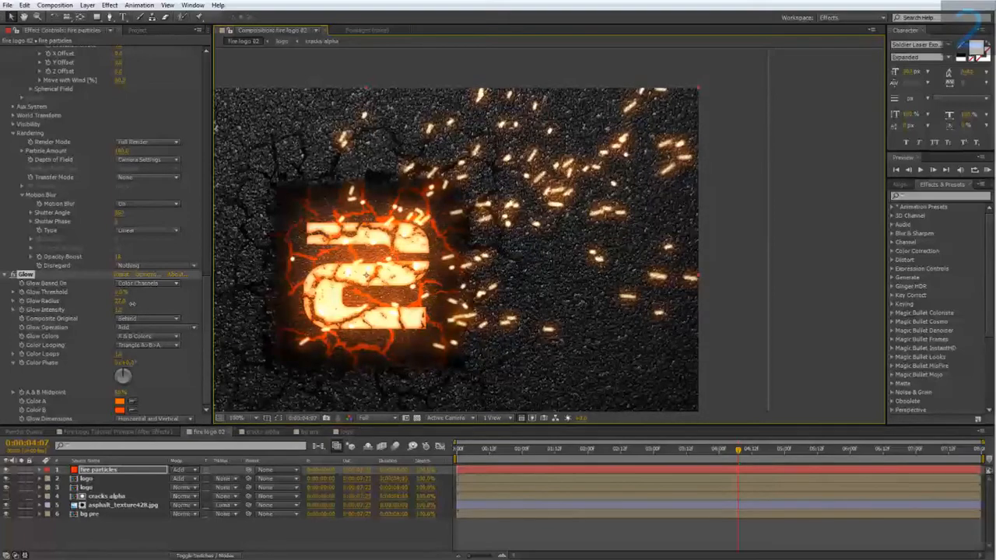
Step: Check the sparks in the Fire Logo Tutorial Preview composition, and change Particular's particle color in fire logo 02 to the light orange FFB985
{"action": "left_click", "coordinate": [118, 432]}
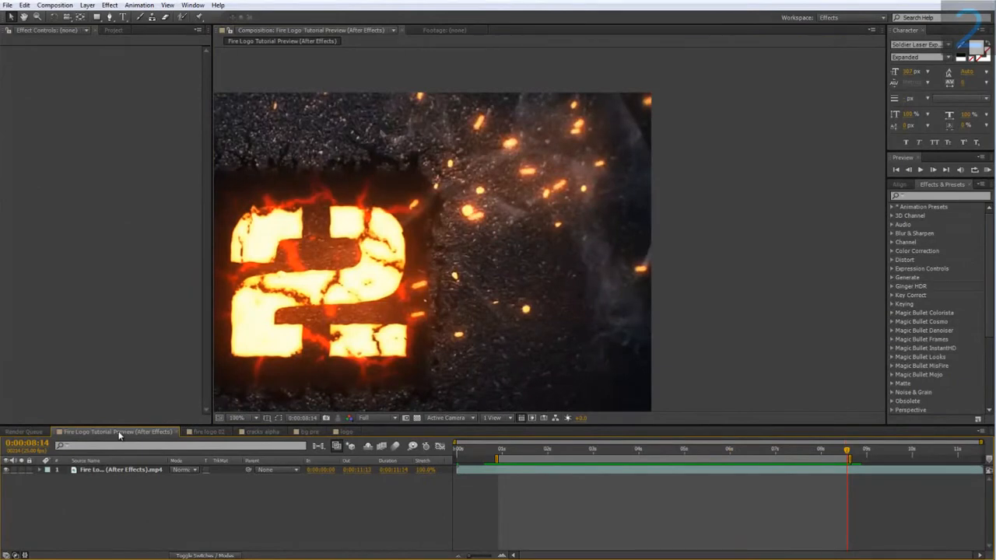
{"action": "scroll", "coordinate": [514, 206], "scroll_direction": "up", "scroll_amount": 2}
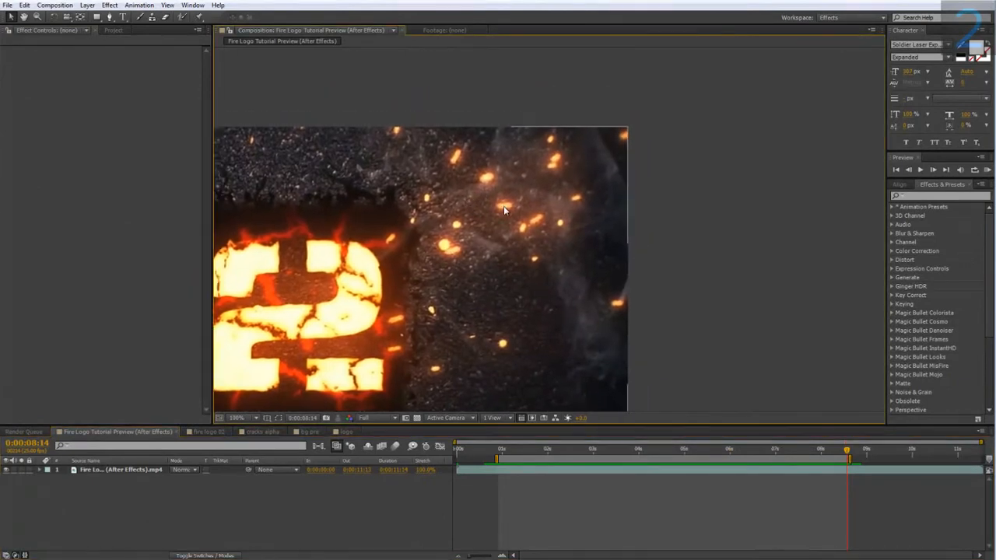
{"action": "left_click", "coordinate": [208, 432]}
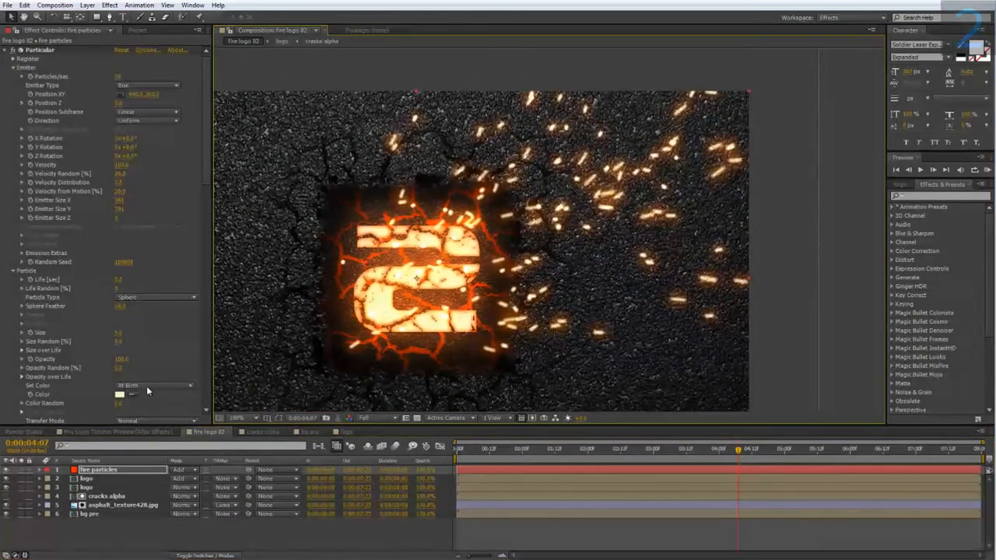
{"action": "left_click", "coordinate": [119, 395]}
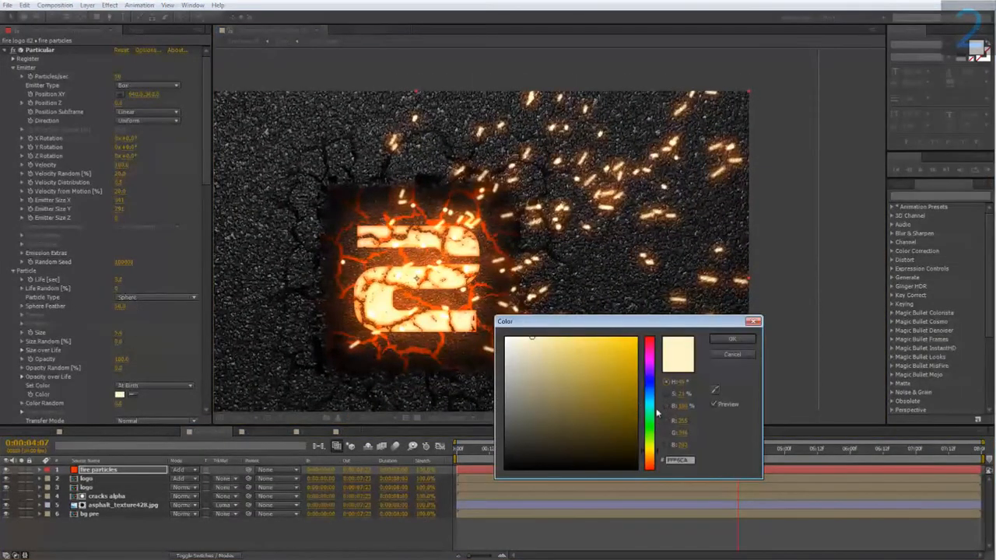
{"action": "left_click_drag", "start_coordinate": [657, 458], "coordinate": [660, 461]}
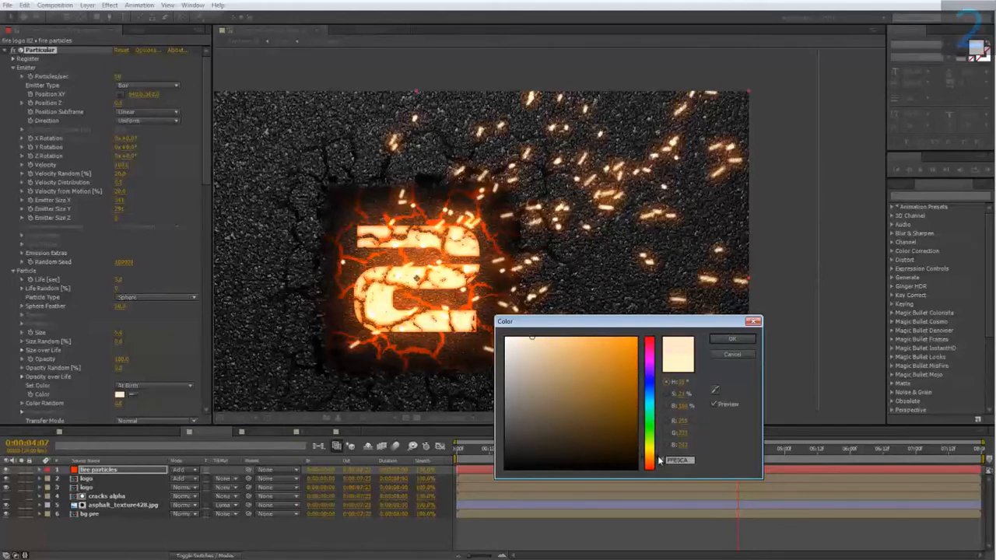
{"action": "left_click_drag", "start_coordinate": [657, 459], "coordinate": [657, 463]}
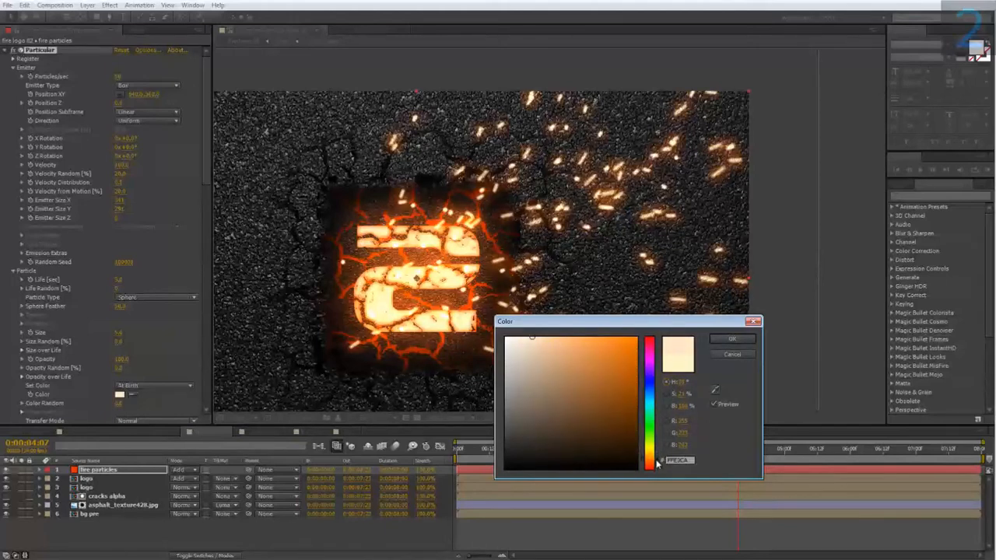
{"action": "left_click_drag", "start_coordinate": [566, 373], "coordinate": [567, 314]}
{"action": "left_click", "coordinate": [727, 338]}
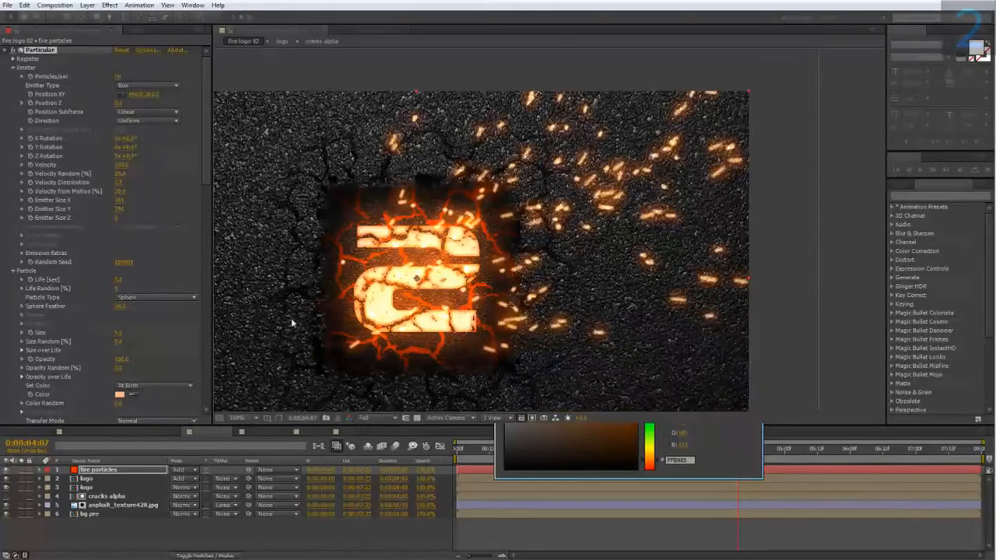
Step: Lower the emitter's Particles/sec to thin out the sparks, and check them at 0:00:02:08
{"action": "scroll", "coordinate": [209, 206], "scroll_direction": "down", "scroll_amount": 3}
{"action": "left_click_drag", "start_coordinate": [210, 207], "coordinate": [204, 370]}
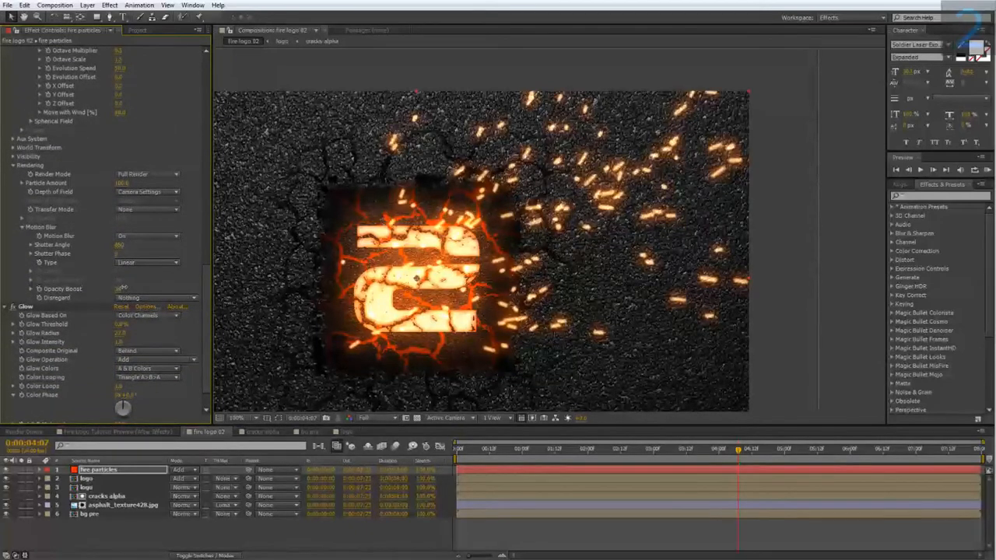
{"action": "left_click_drag", "start_coordinate": [203, 325], "coordinate": [207, 94]}
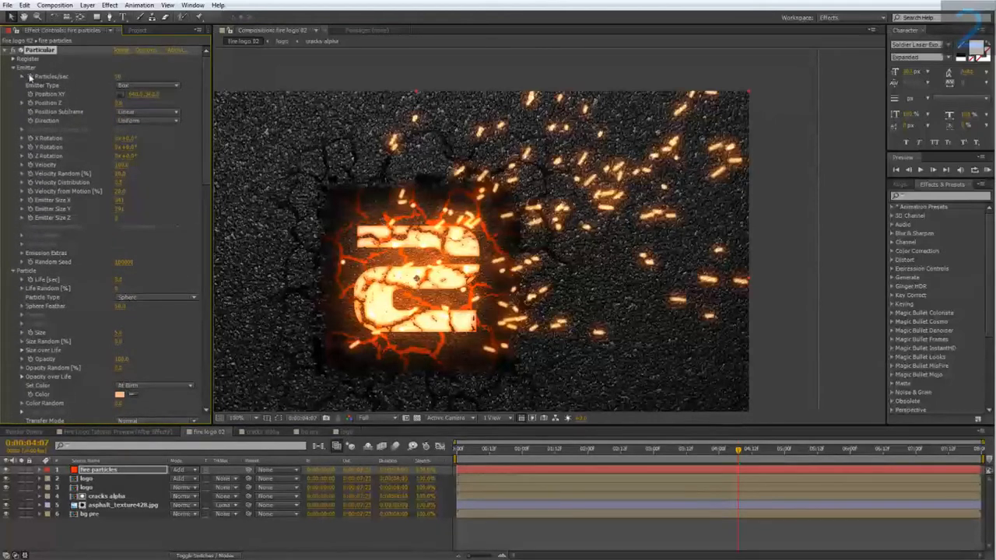
{"action": "left_click", "coordinate": [121, 78]}
{"action": "type", "text": "10"}
{"action": "key", "text": "Return"}
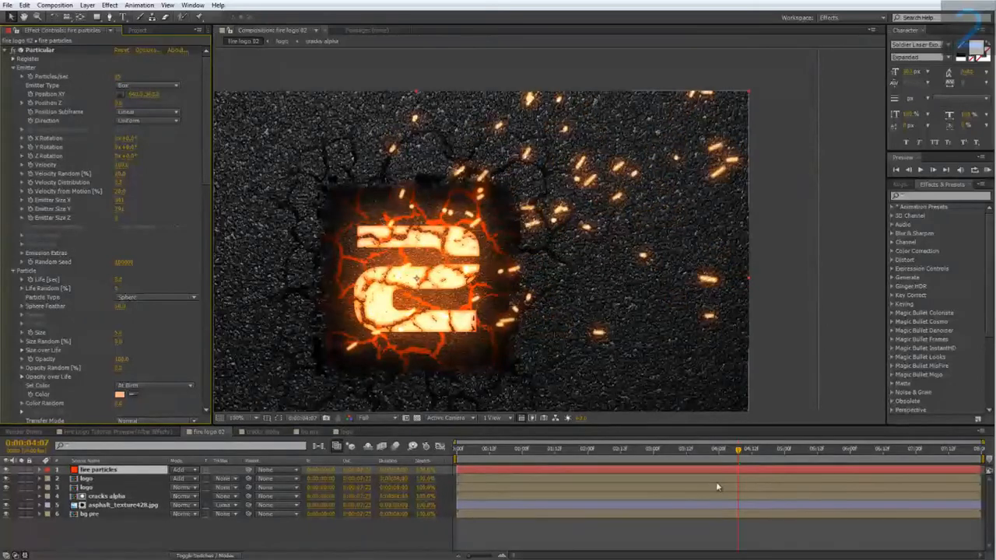
{"action": "left_click_drag", "start_coordinate": [703, 453], "coordinate": [607, 466]}
{"action": "right_click", "coordinate": [608, 465]}
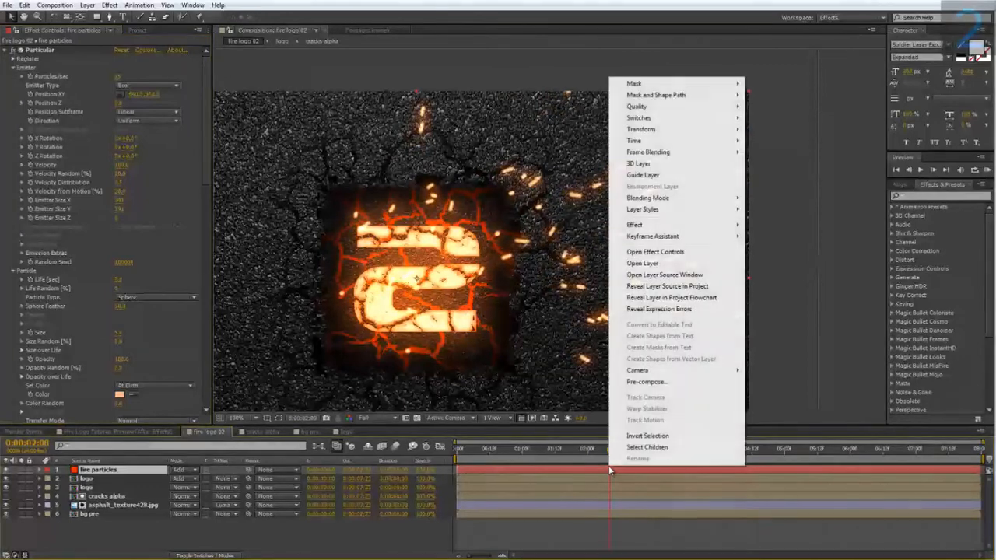
{"action": "left_click", "coordinate": [587, 469]}
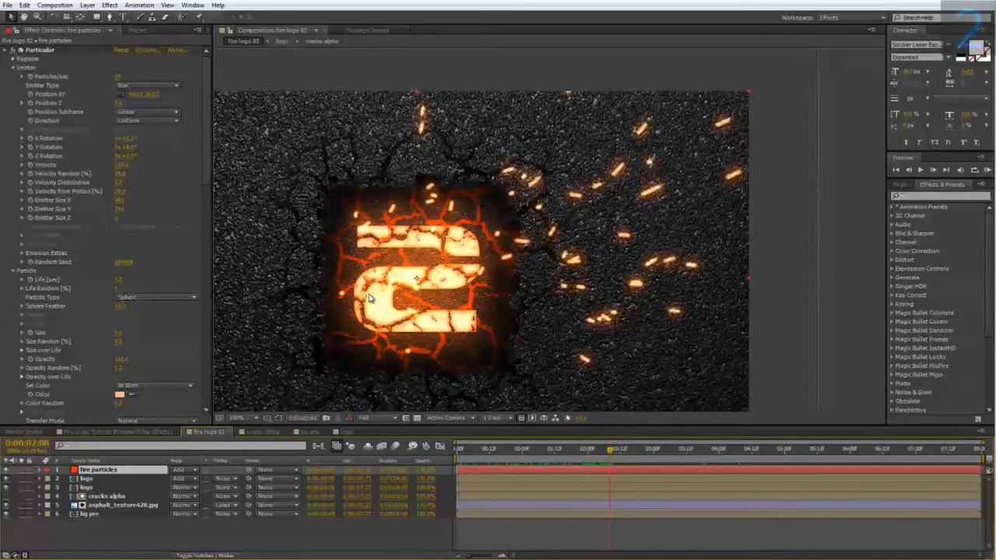
Step: Shape the Size over Life curve so particles grow quickly from zero at birth and keep full size, and check it back to 0:00:00:00
{"action": "left_click_drag", "start_coordinate": [206, 173], "coordinate": [203, 221]}
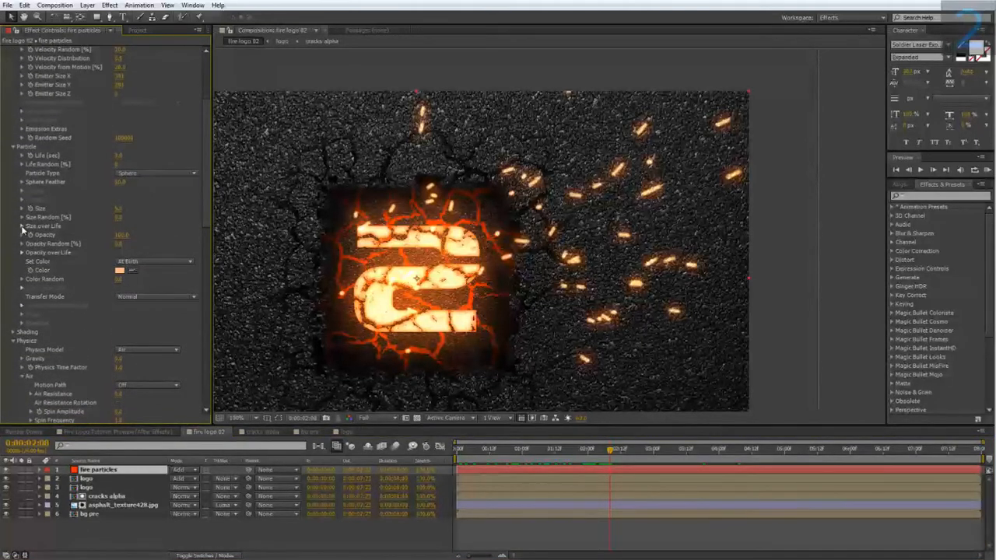
{"action": "left_click", "coordinate": [22, 227]}
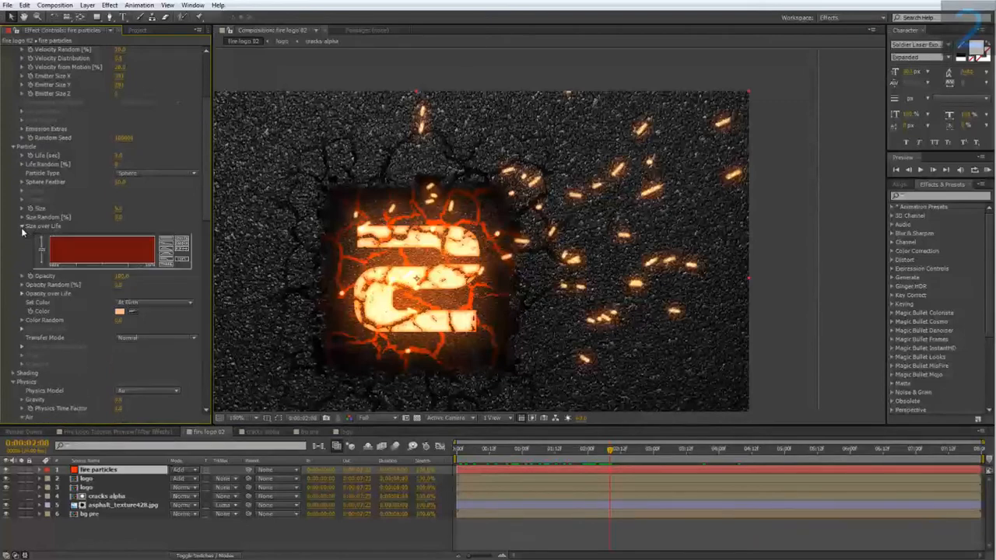
{"action": "left_click", "coordinate": [165, 262]}
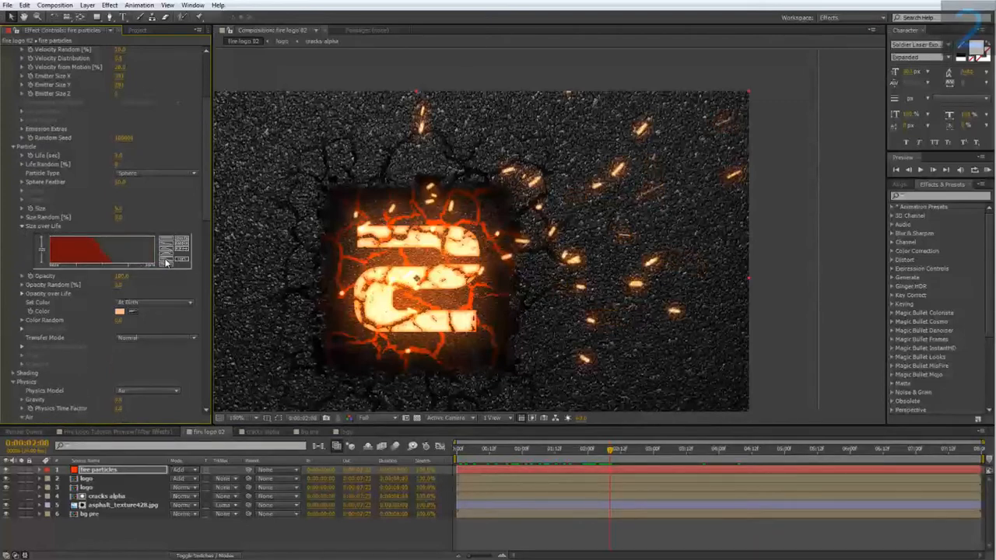
{"action": "left_click", "coordinate": [181, 253]}
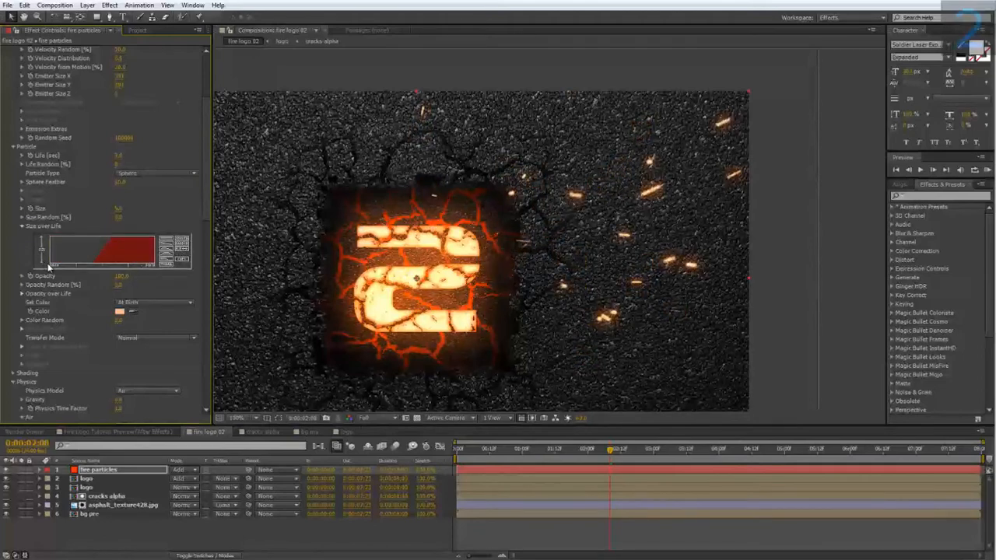
{"action": "mouse_move", "coordinate": [56, 256]}
{"action": "left_mouse_down"}
{"action": "mouse_move", "coordinate": [74, 238]}
{"action": "mouse_move", "coordinate": [123, 226]}
{"action": "left_mouse_up"}
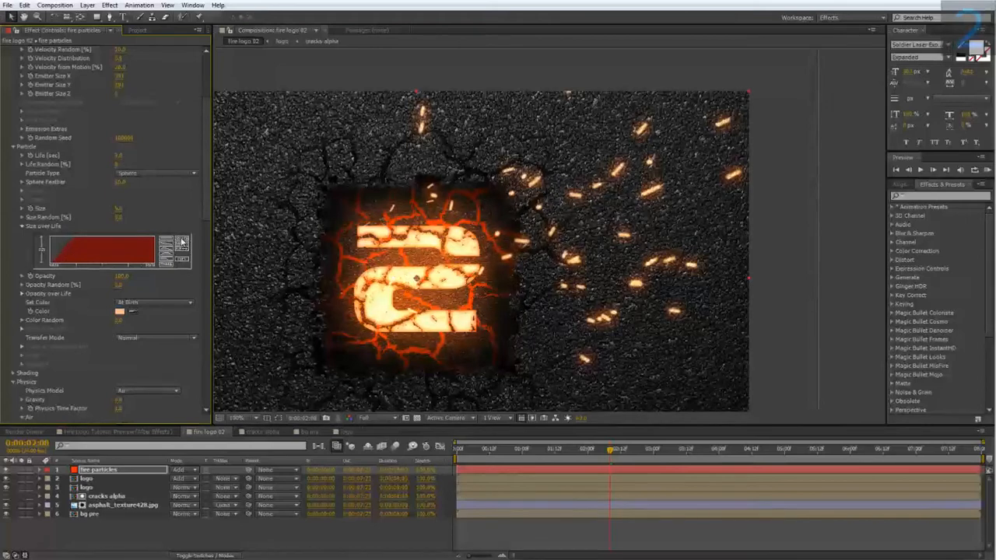
{"action": "left_click", "coordinate": [521, 448]}
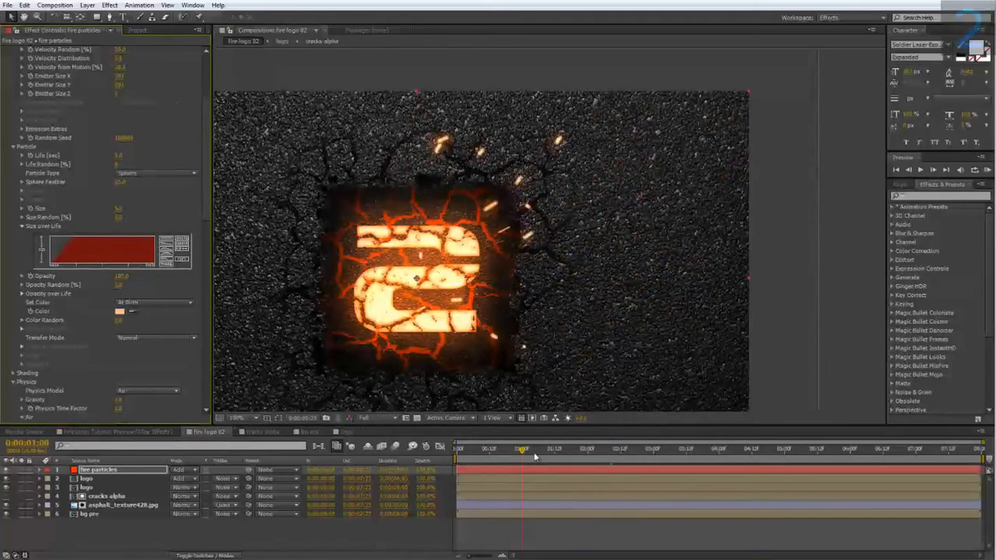
{"action": "left_click_drag", "start_coordinate": [534, 457], "coordinate": [432, 473]}
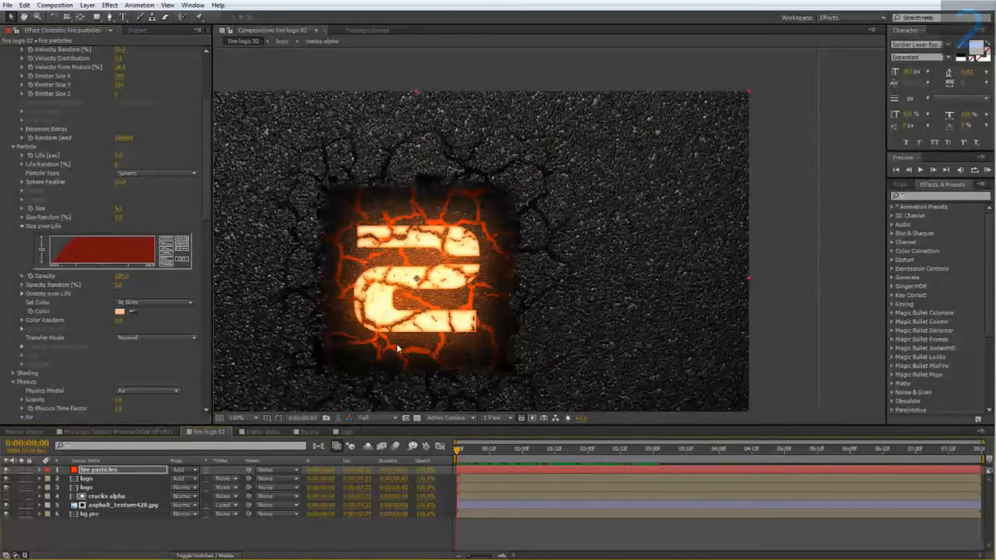
Step: Increase Pre Run in the emitter's Emission Extras so sparks are already flying at the first frame
{"action": "left_click_drag", "start_coordinate": [406, 336], "coordinate": [448, 338]}
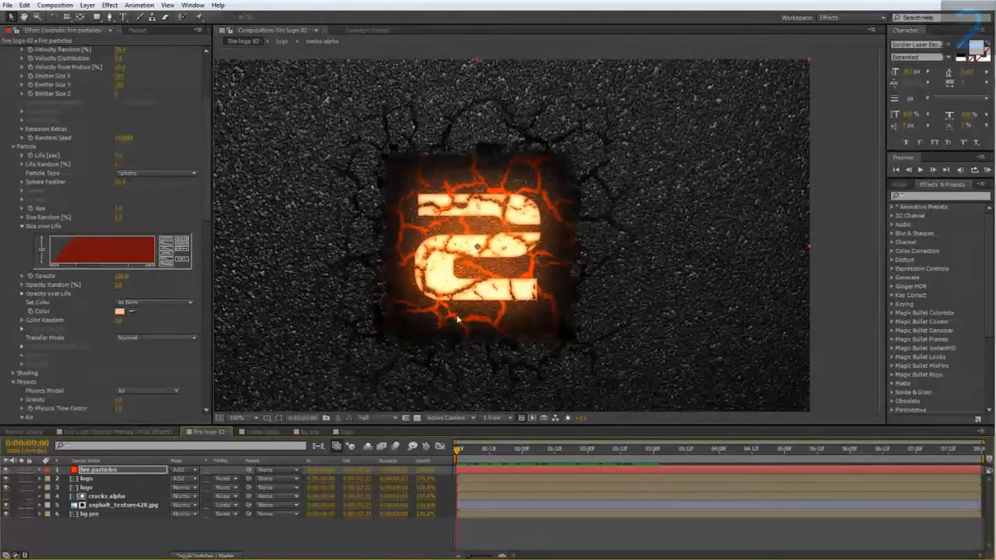
{"action": "scroll", "coordinate": [159, 365], "scroll_direction": "up", "scroll_amount": 4}
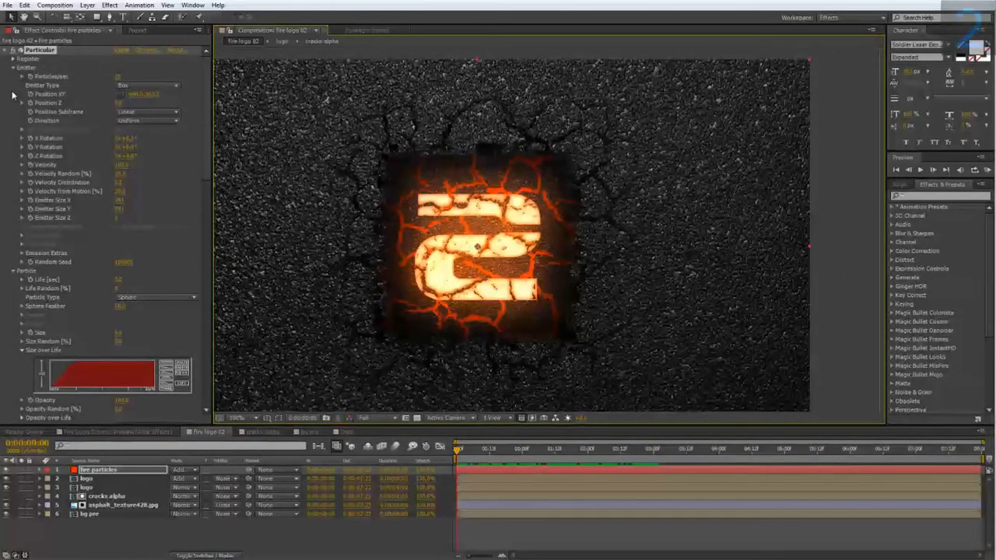
{"action": "left_click", "coordinate": [22, 254]}
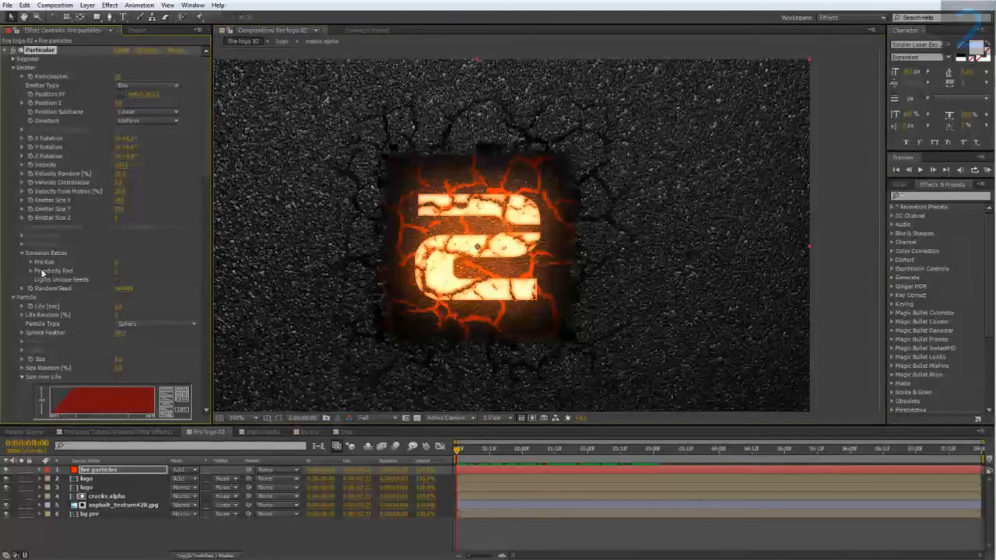
{"action": "left_click", "coordinate": [117, 262]}
{"action": "key", "text": "Return"}
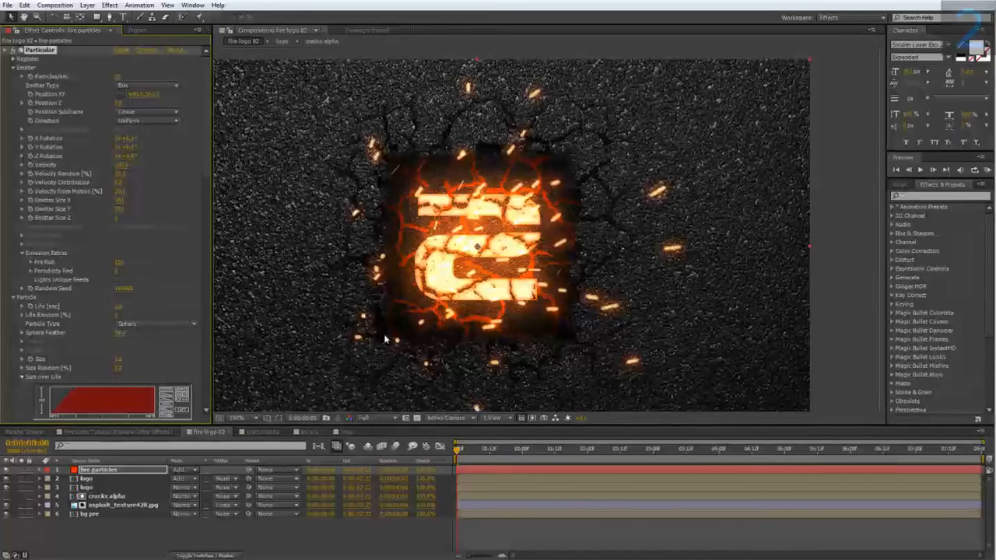
Step: Check the spark particles over the logo in fire logo 02 at 0:00:04:12
{"action": "left_click_drag", "start_coordinate": [458, 449], "coordinate": [751, 473]}
{"action": "scroll", "coordinate": [574, 311], "scroll_direction": "down", "scroll_amount": 1}
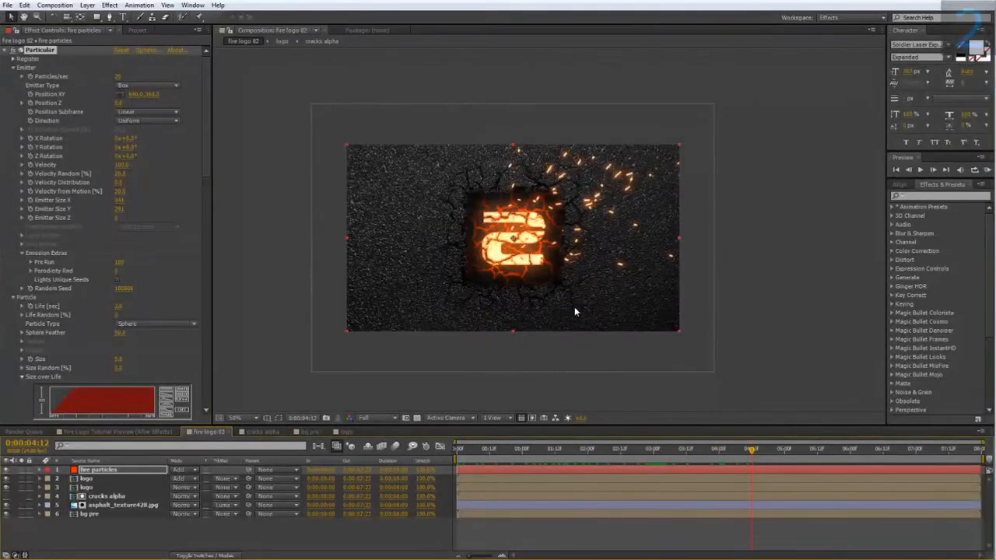
{"action": "scroll", "coordinate": [575, 311], "scroll_direction": "up", "scroll_amount": 1}
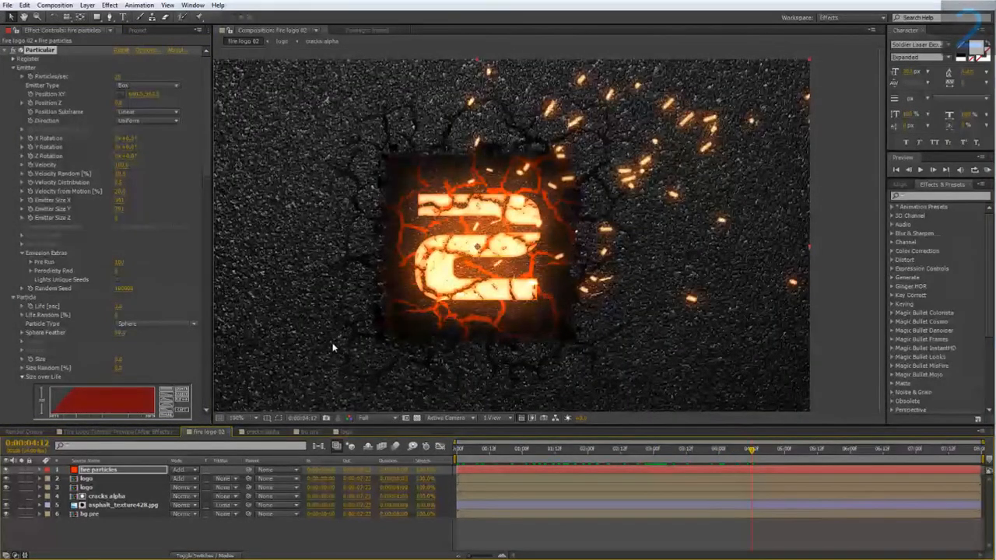
Step: Examine how the sparks and smoke drift away from the logo in the Fire Logo Tutorial Preview composition between 0:00:02:06 and 0:00:03:16
{"action": "left_click", "coordinate": [121, 431]}
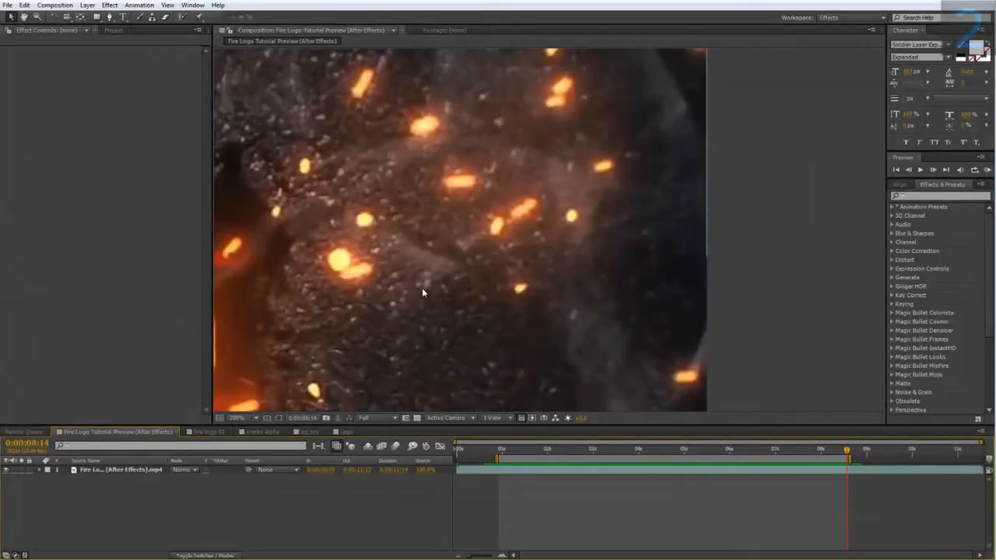
{"action": "scroll", "coordinate": [421, 288], "scroll_direction": "down", "scroll_amount": 2}
{"action": "left_click_drag", "start_coordinate": [516, 450], "coordinate": [558, 451]}
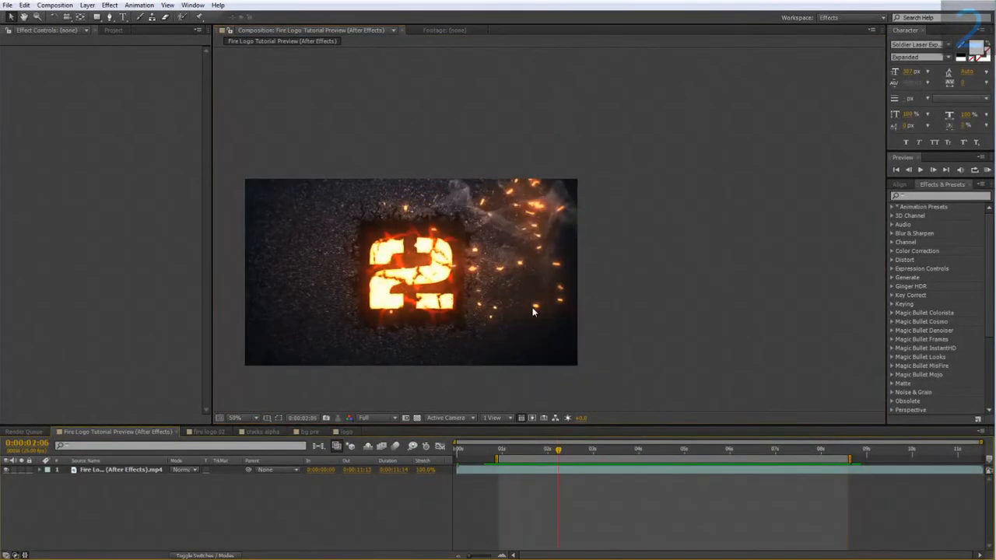
{"action": "scroll", "coordinate": [517, 290], "scroll_direction": "up", "scroll_amount": 1}
{"action": "left_click_drag", "start_coordinate": [499, 274], "coordinate": [629, 222]}
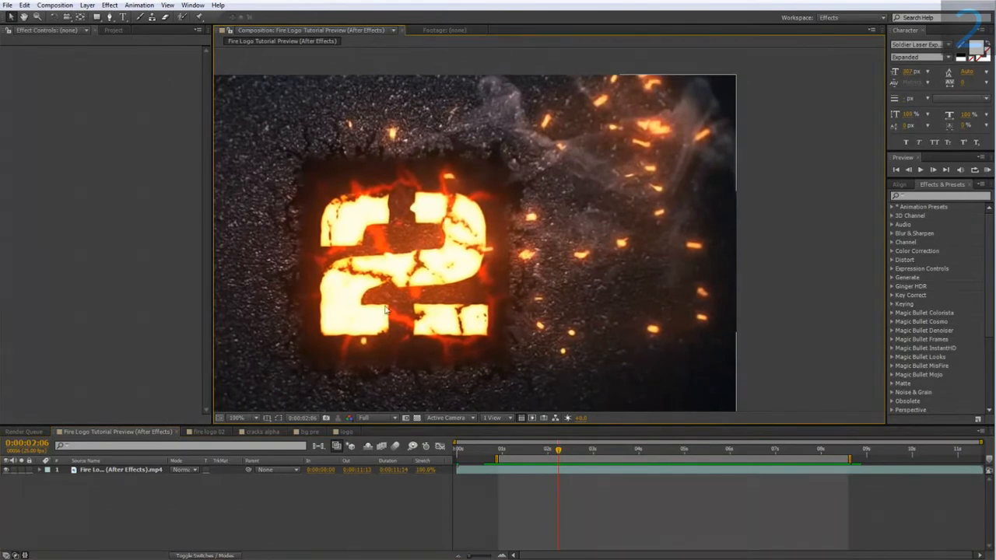
{"action": "left_click_drag", "start_coordinate": [558, 451], "coordinate": [621, 457]}
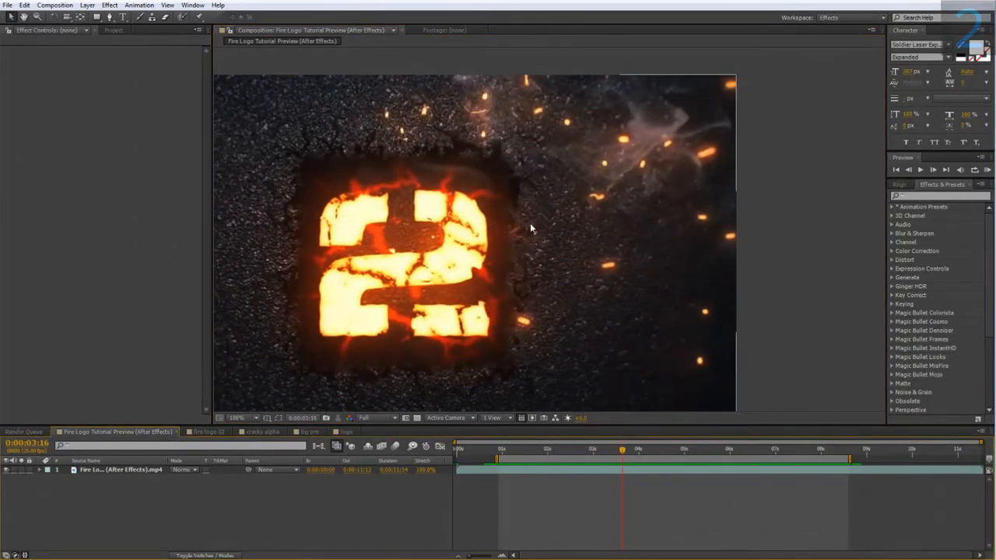
{"action": "mouse_move", "coordinate": [622, 450]}
{"action": "left_mouse_down"}
{"action": "mouse_move", "coordinate": [554, 453]}
{"action": "mouse_move", "coordinate": [682, 458]}
{"action": "mouse_move", "coordinate": [608, 457]}
{"action": "left_mouse_up"}
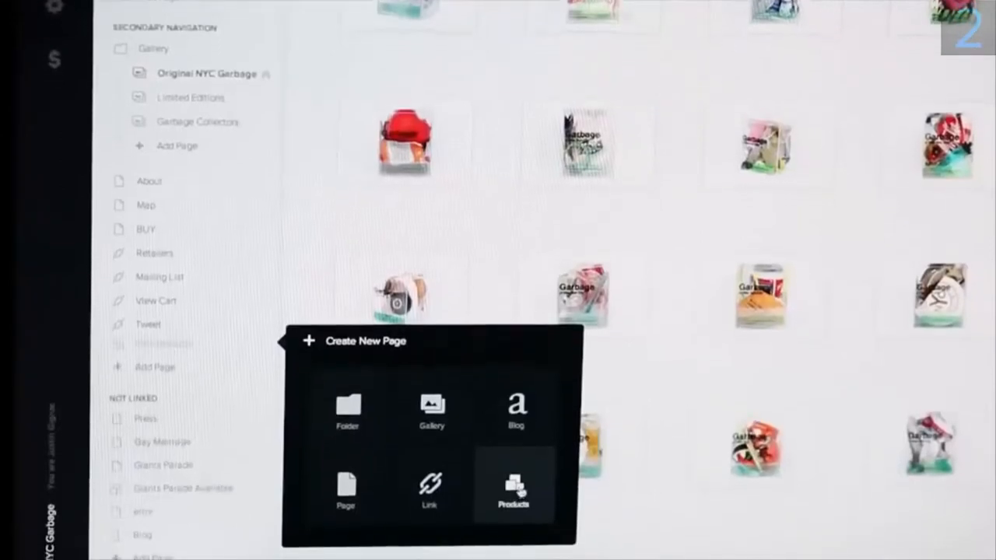
{"action": "left_click", "coordinate": [515, 490]}
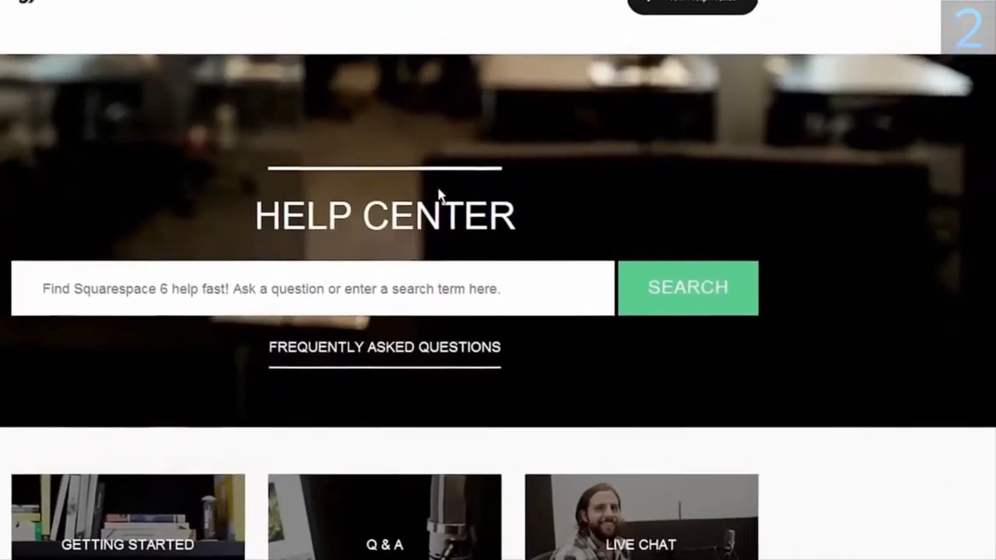
{"action": "left_click", "coordinate": [677, 9]}
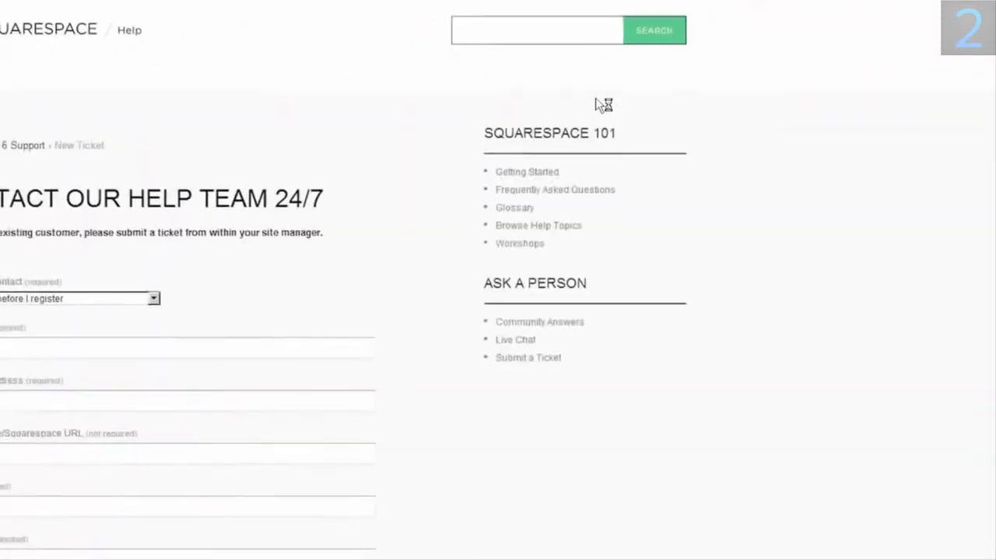
{"action": "left_click", "coordinate": [117, 298]}
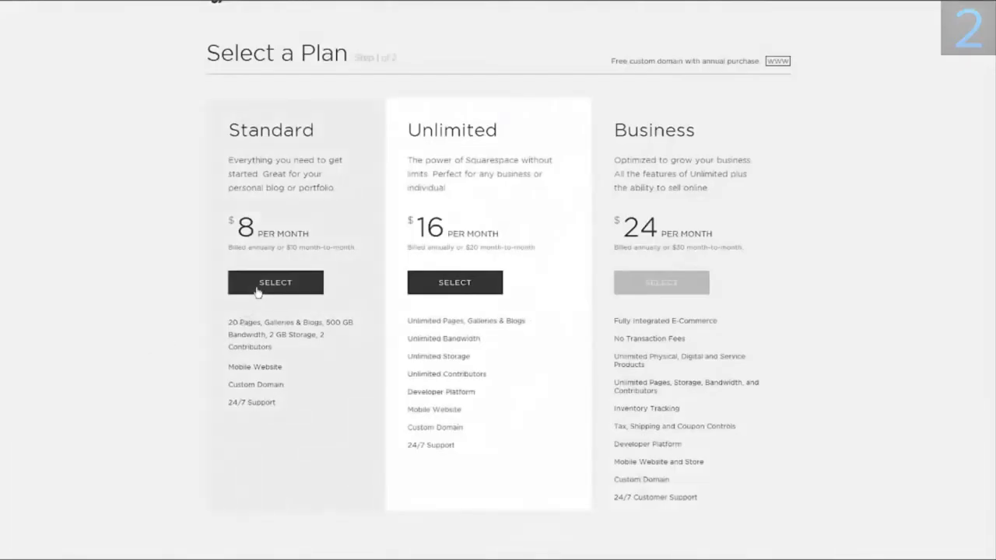
{"action": "left_click", "coordinate": [257, 292]}
{"action": "left_click", "coordinate": [241, 374]}
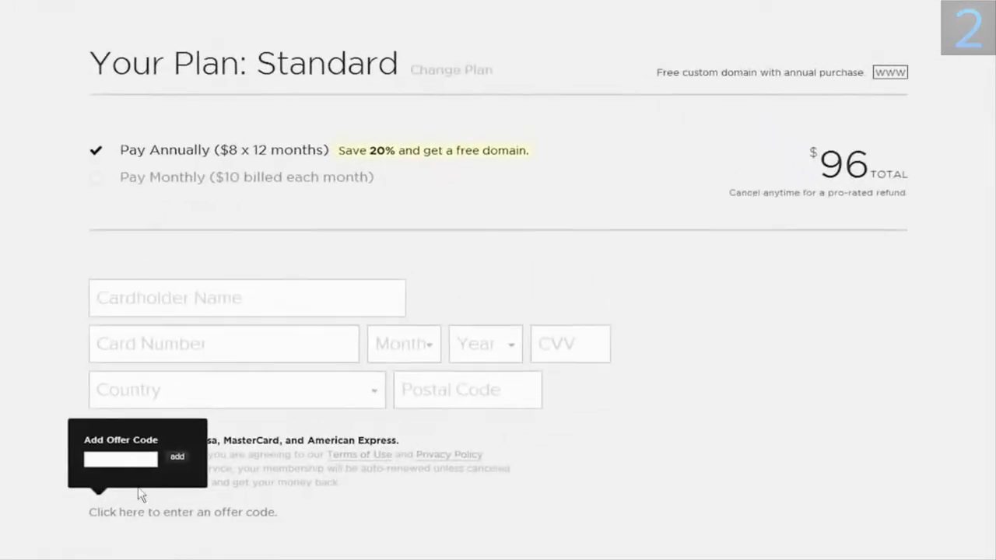
{"action": "left_click", "coordinate": [131, 460]}
{"action": "left_click", "coordinate": [177, 458]}
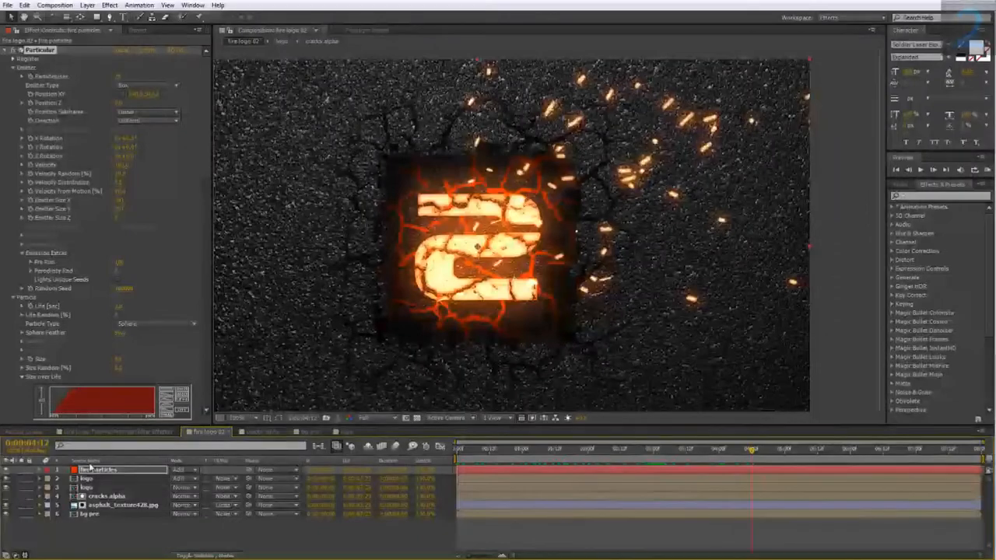
{"action": "right_click", "coordinate": [92, 469]}
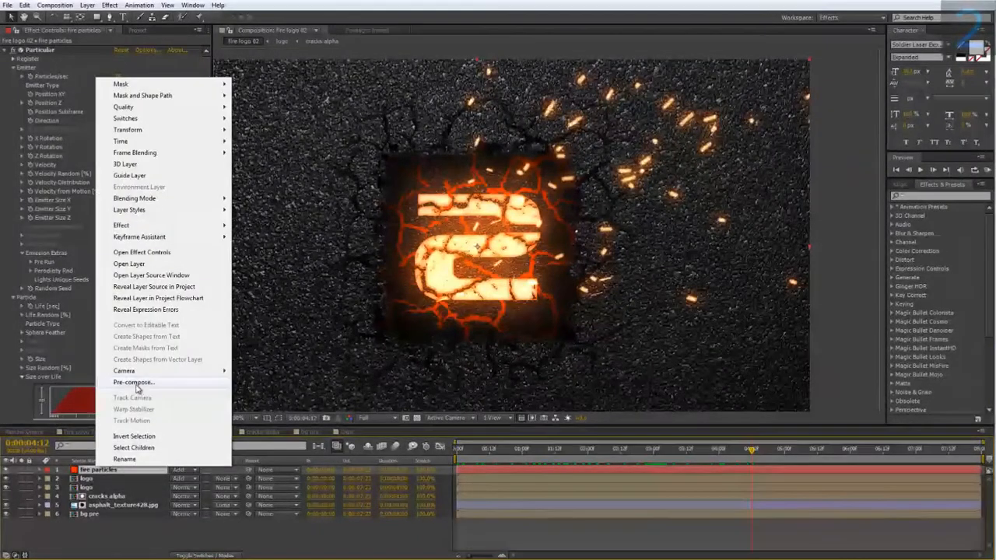
{"action": "left_click", "coordinate": [134, 383]}
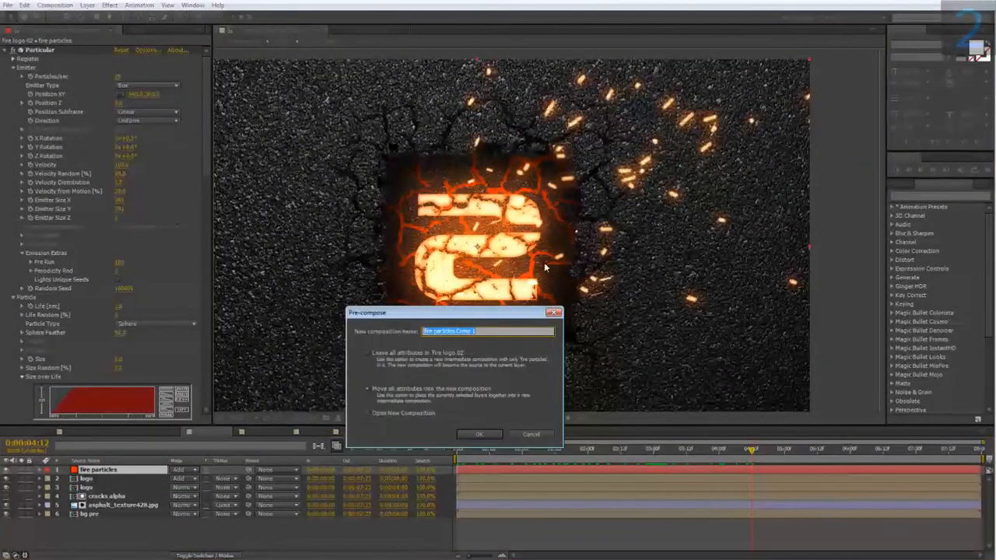
{"action": "type", "text": "fire"}
{"action": "left_click", "coordinate": [539, 435]}
Step: Duplicate the fire particles layer and pre-compose the upper copy as "displacement map ref", moving all attributes into the new composition
{"action": "key", "text": "ctrl+d"}
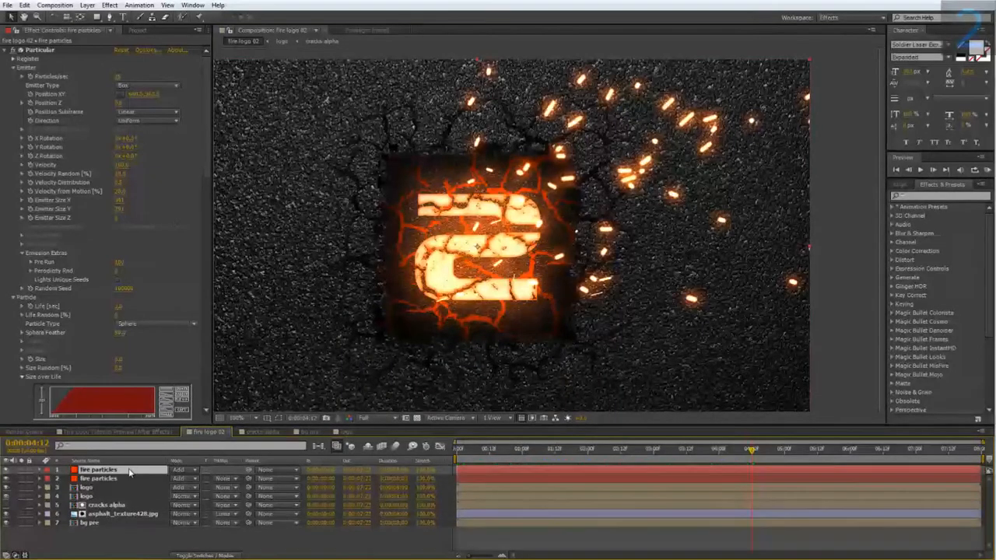
{"action": "right_click", "coordinate": [113, 471]}
{"action": "left_click", "coordinate": [169, 382]}
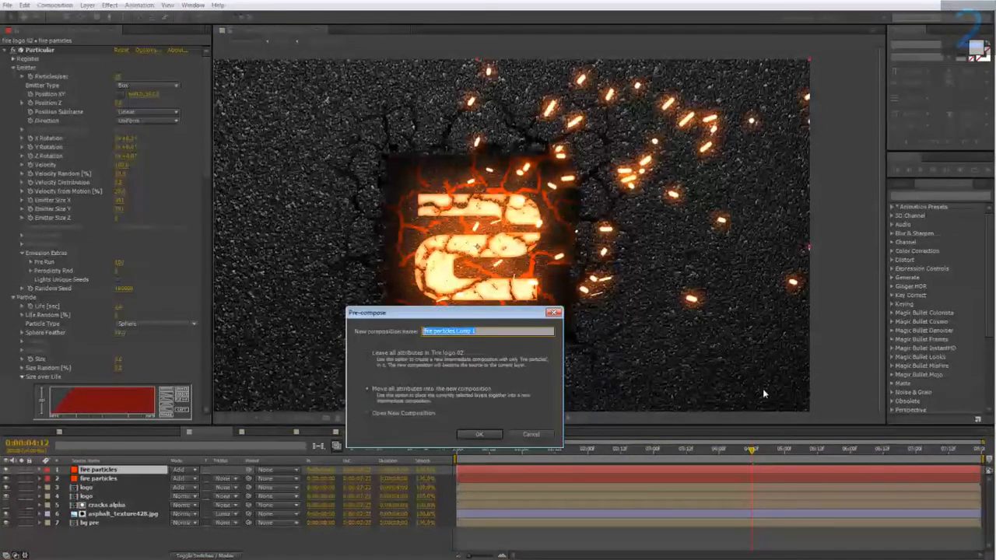
{"action": "type", "text": "displacement map ref"}
{"action": "left_click", "coordinate": [481, 432]}
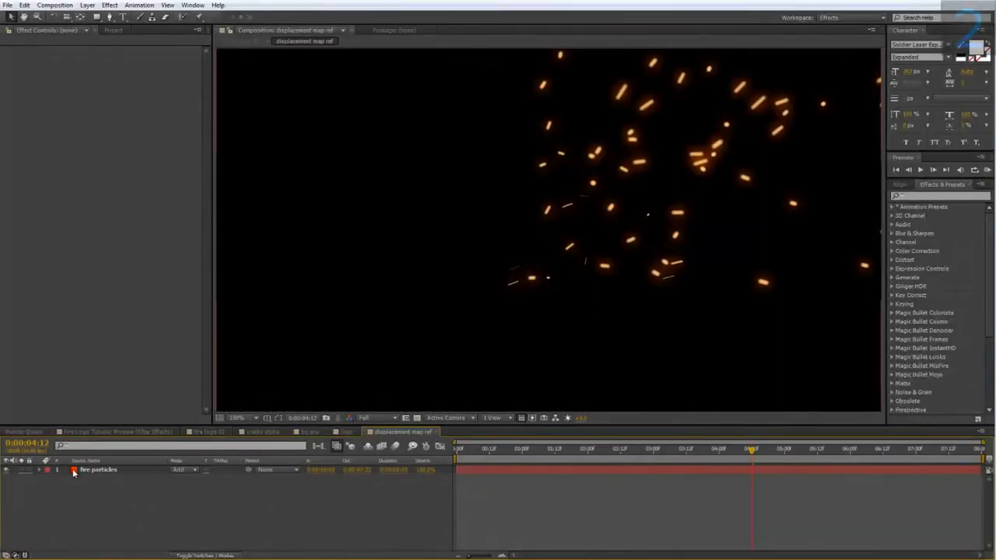
Step: Inside the displacement map ref composition, set the Particular particle size of fire particles to 25
{"action": "left_click", "coordinate": [75, 470]}
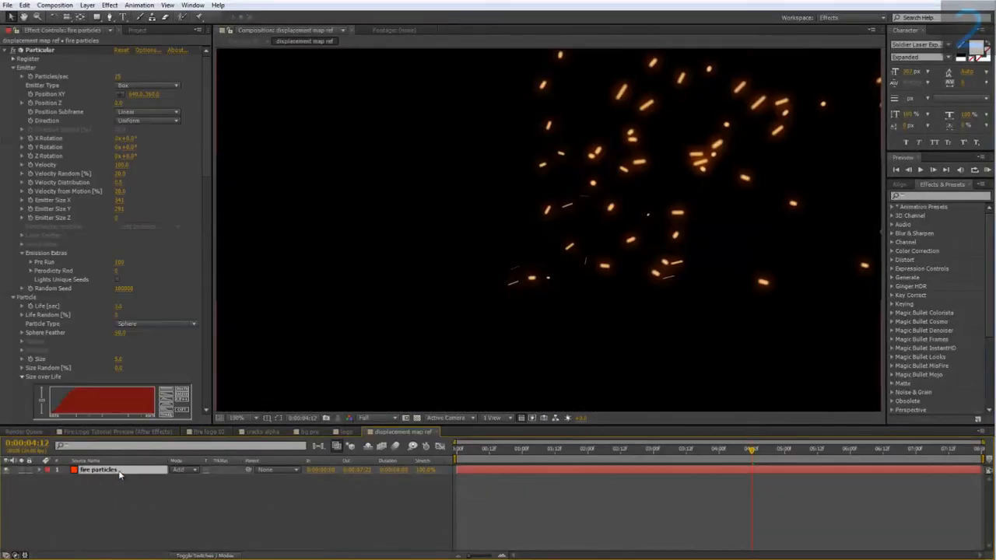
{"action": "scroll", "coordinate": [66, 233], "scroll_direction": "down", "scroll_amount": 2}
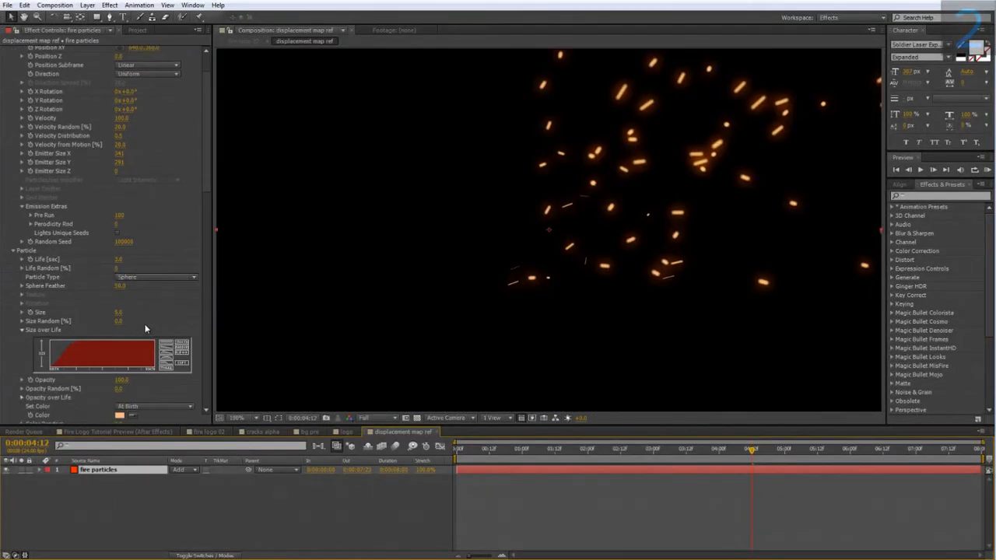
{"action": "left_click", "coordinate": [119, 312]}
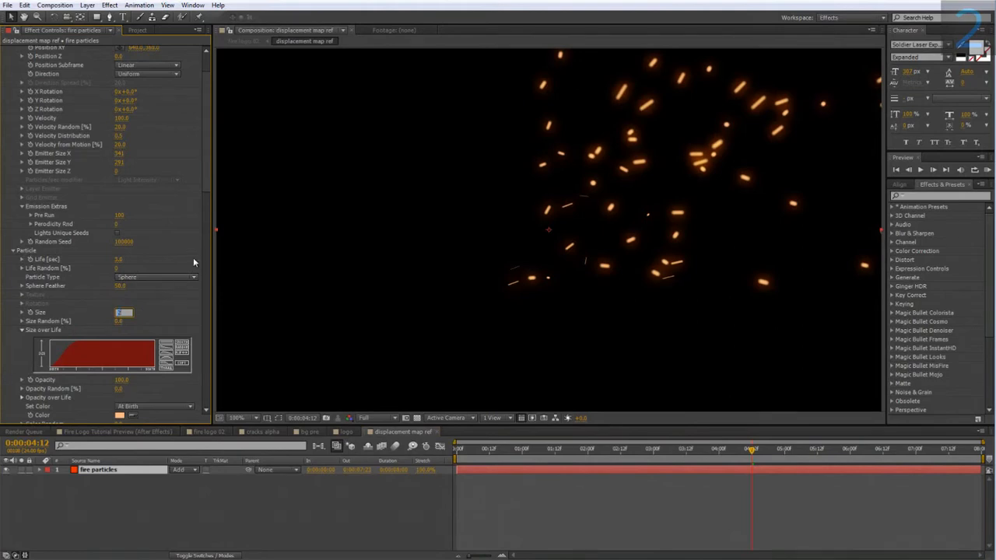
{"action": "type", "text": "25"}
{"action": "key", "text": "Return"}
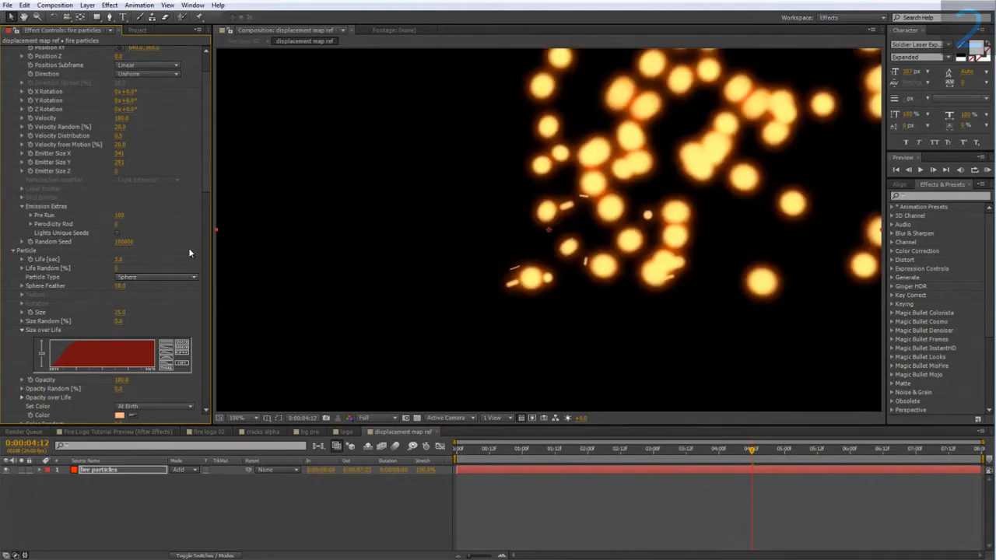
Step: Apply a black-to-white Tint effect to fire particles and increase its Glow Radius for a wider halo
{"action": "right_click", "coordinate": [126, 469]}
{"action": "mouse_move", "coordinate": [186, 227]}
{"action": "mouse_move", "coordinate": [338, 225]}
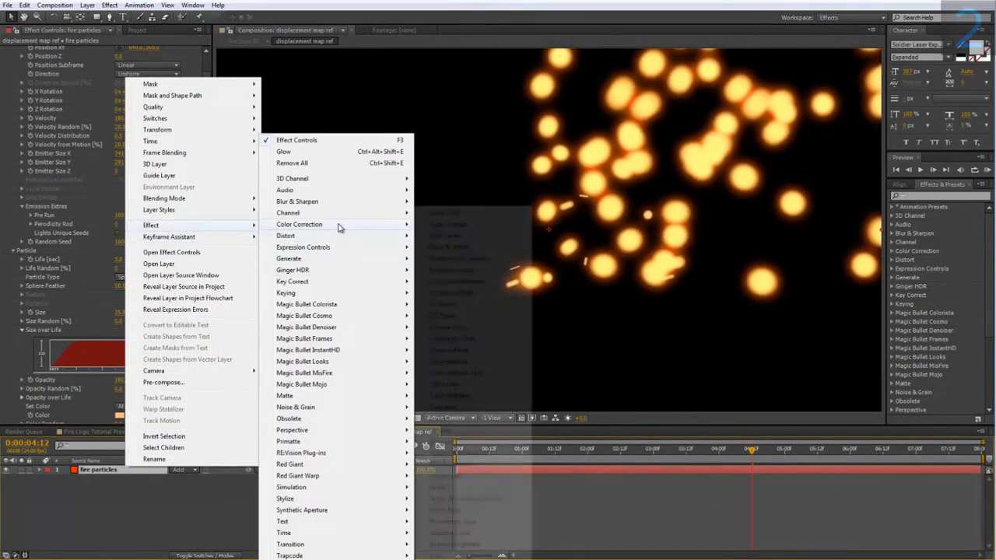
{"action": "left_click", "coordinate": [435, 555]}
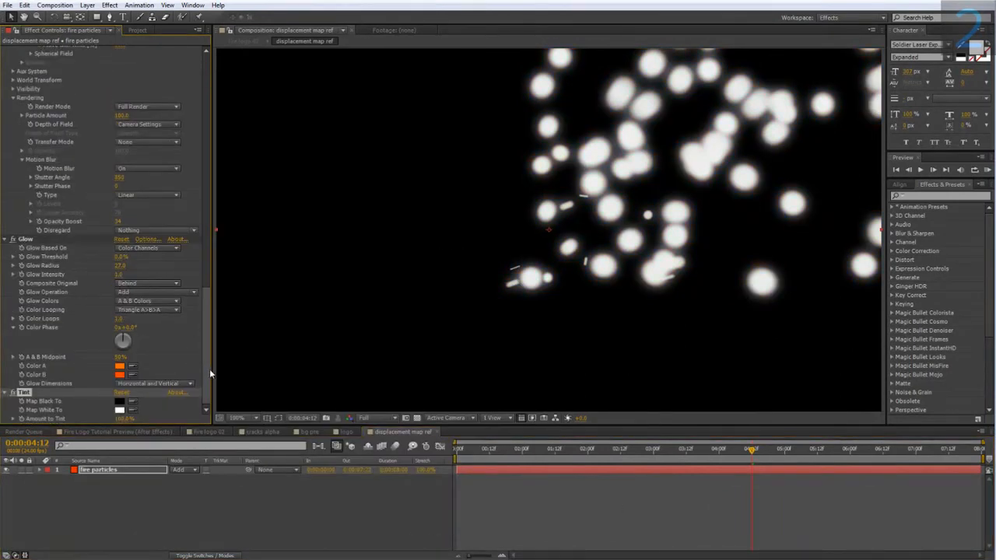
{"action": "left_click_drag", "start_coordinate": [119, 269], "coordinate": [134, 266]}
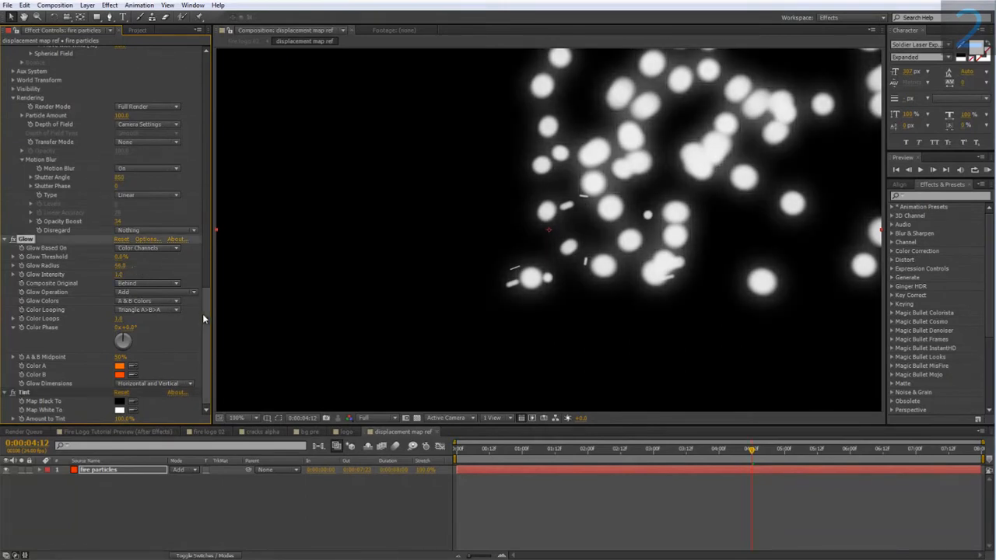
Step: Apply Turbulent Displace to fire particles with Amount 100 and Size 25
{"action": "left_click_drag", "start_coordinate": [204, 314], "coordinate": [203, 342]}
{"action": "right_click", "coordinate": [115, 471]}
{"action": "mouse_move", "coordinate": [172, 228]}
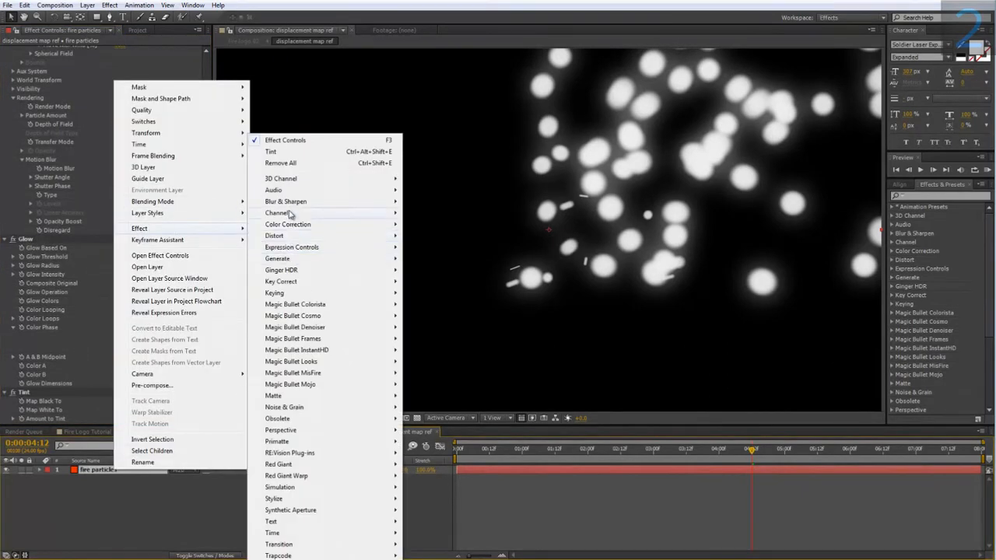
{"action": "mouse_move", "coordinate": [299, 297]}
{"action": "mouse_move", "coordinate": [285, 238]}
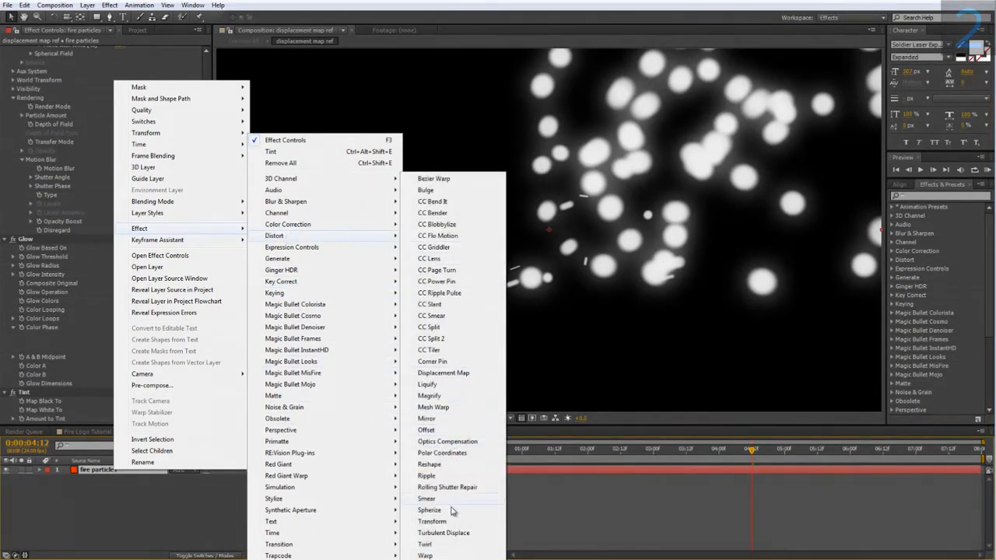
{"action": "left_click", "coordinate": [444, 533]}
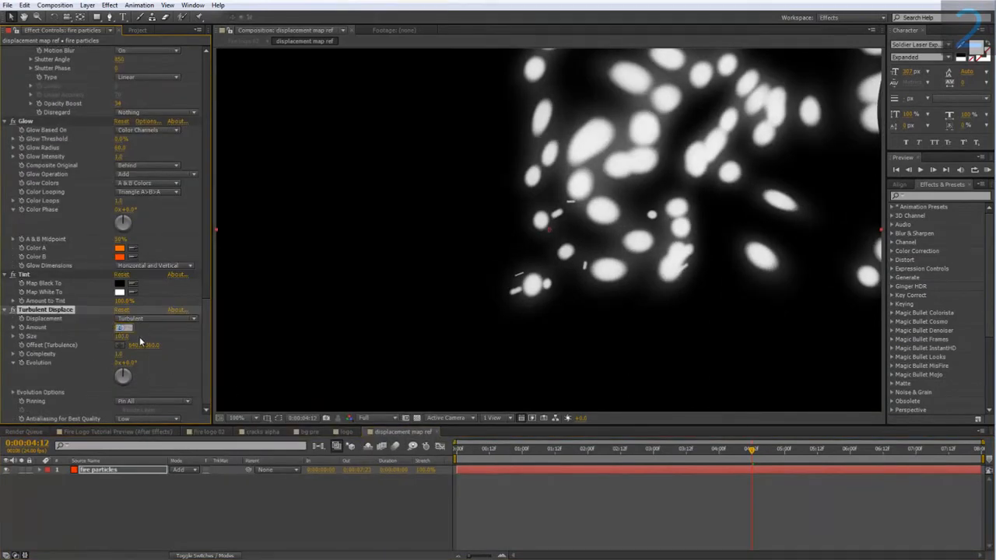
{"action": "left_click", "coordinate": [121, 338]}
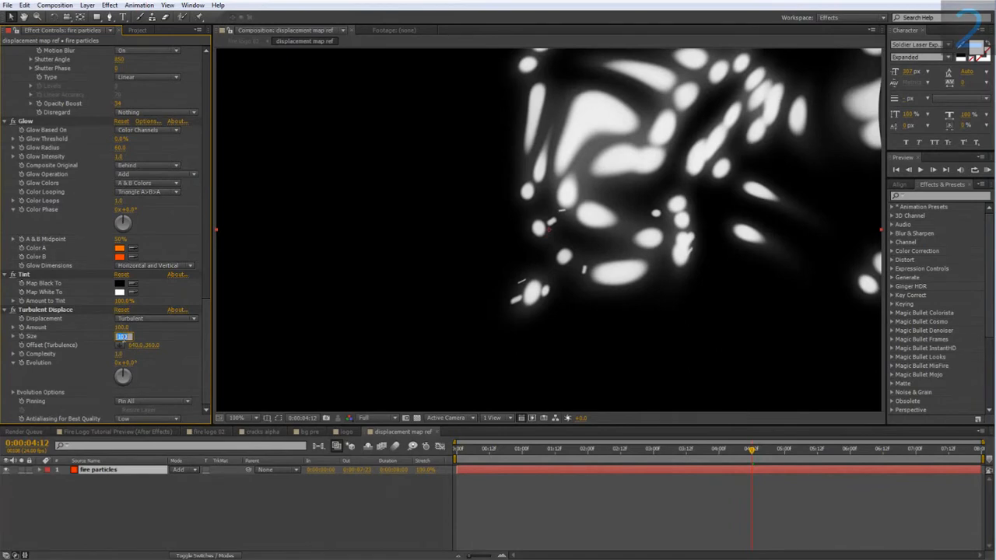
{"action": "type", "text": "25"}
{"action": "key", "text": "Return"}
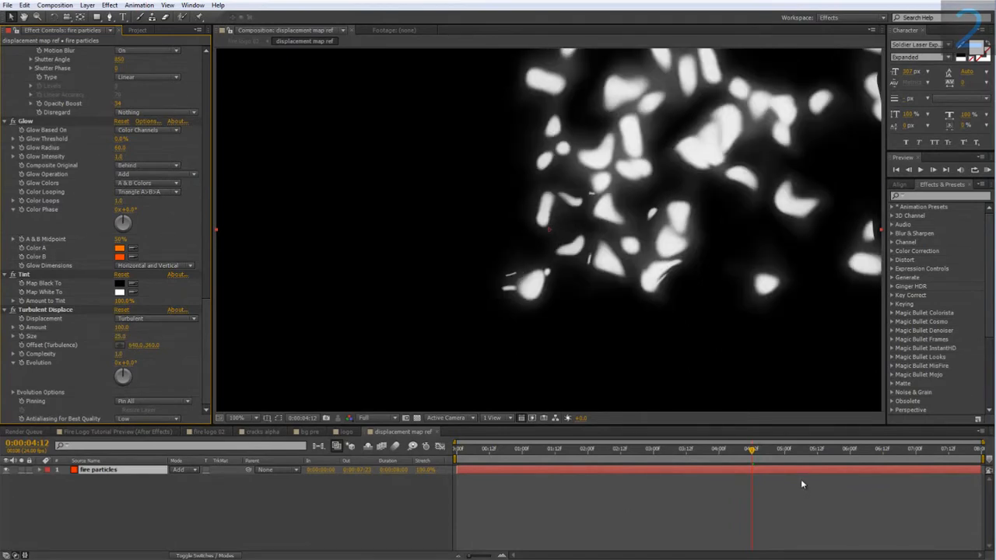
Step: Raise Particular's Sphere Feather to 100, checking the distorted particles at 0:00:06:04 and 0:00:05:14
{"action": "left_click_drag", "start_coordinate": [758, 449], "coordinate": [861, 470]}
{"action": "scroll", "coordinate": [70, 309], "scroll_direction": "up", "scroll_amount": 3}
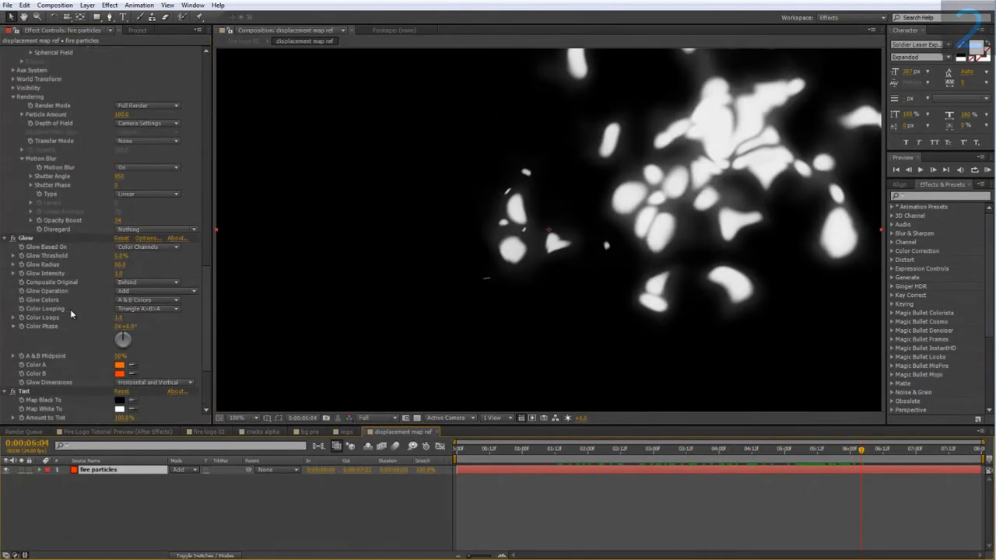
{"action": "scroll", "coordinate": [70, 309], "scroll_direction": "up", "scroll_amount": 10}
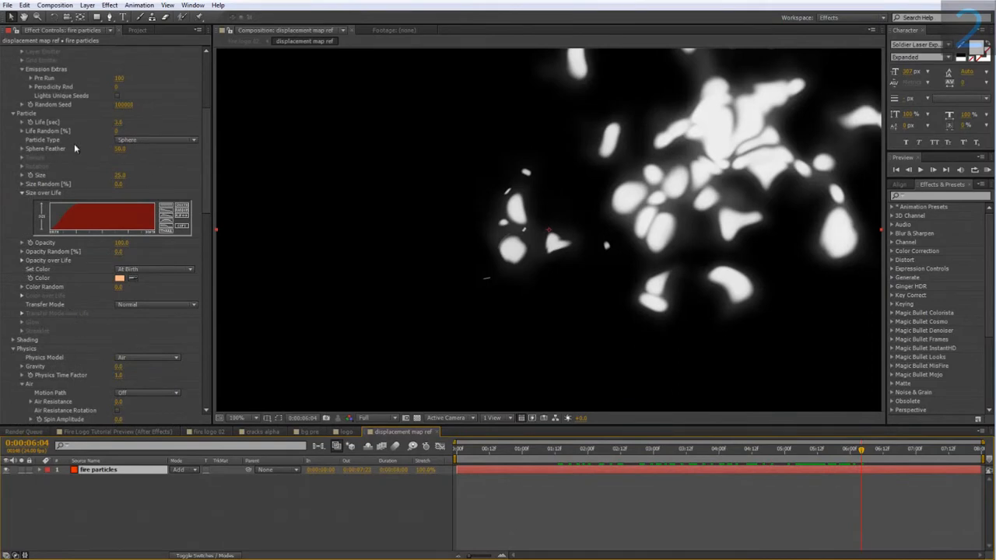
{"action": "left_click_drag", "start_coordinate": [120, 149], "coordinate": [206, 148]}
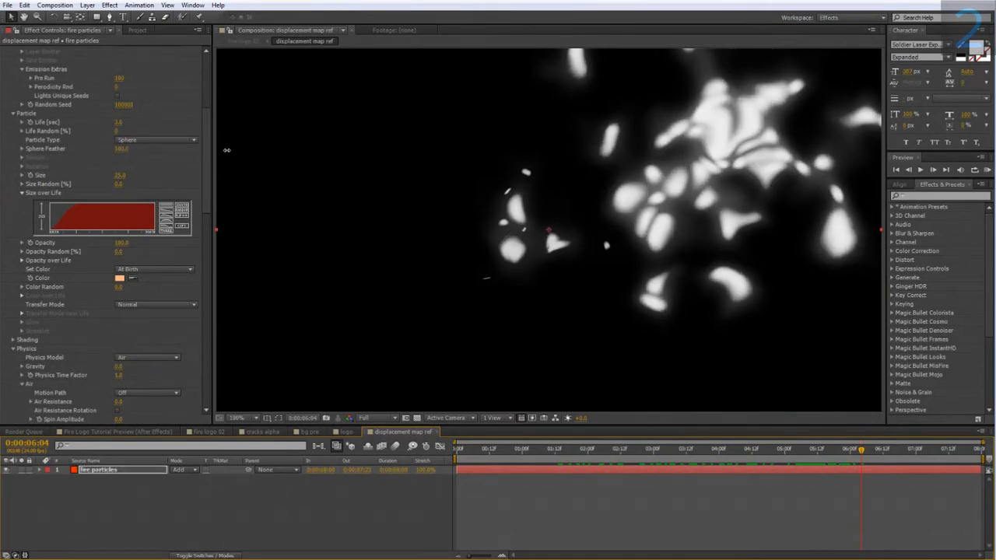
{"action": "left_click_drag", "start_coordinate": [844, 448], "coordinate": [822, 484]}
Step: Change the emitter's Random Seed to vary the particle pattern, and check it at 0:00:02:21
{"action": "scroll", "coordinate": [140, 269], "scroll_direction": "up", "scroll_amount": 5}
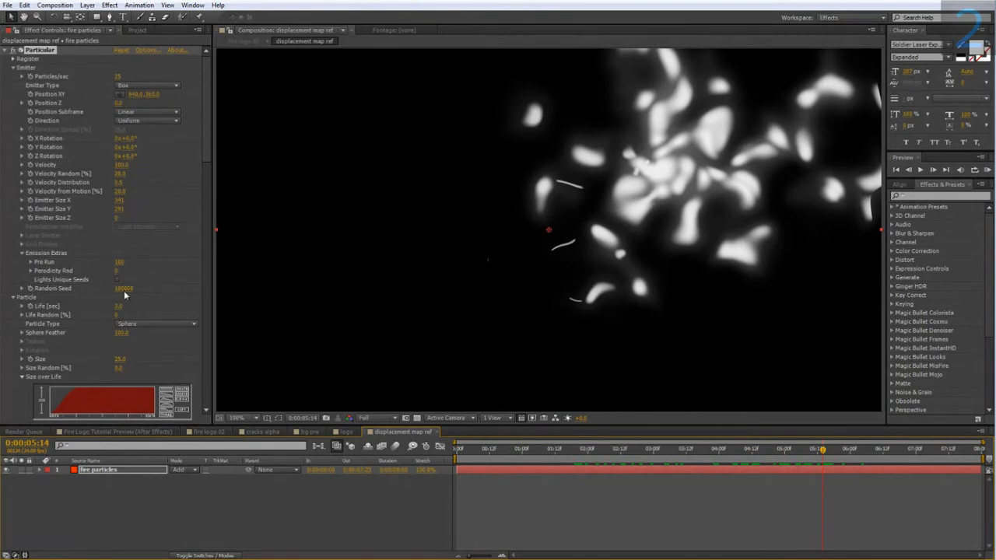
{"action": "left_click_drag", "start_coordinate": [127, 289], "coordinate": [131, 288]}
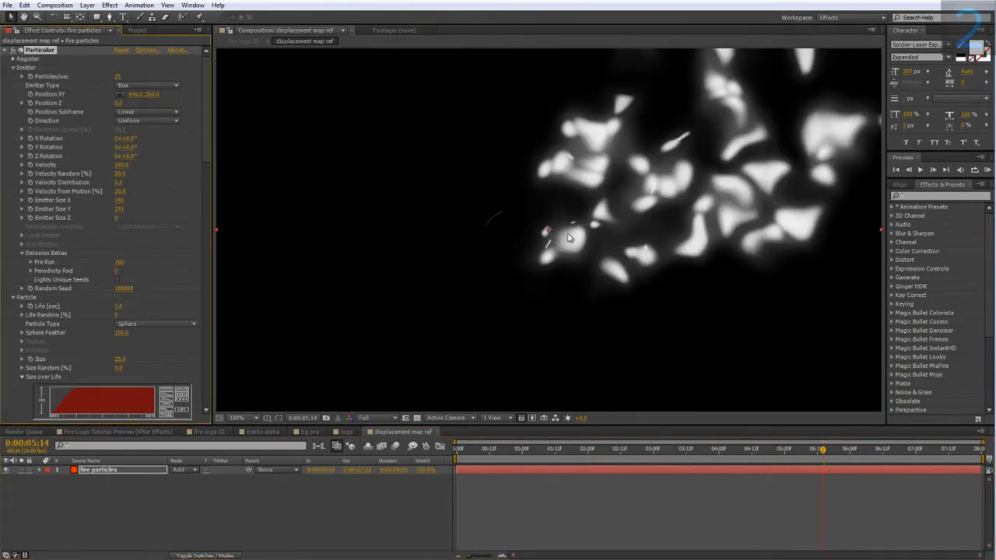
{"action": "left_click_drag", "start_coordinate": [803, 452], "coordinate": [644, 467]}
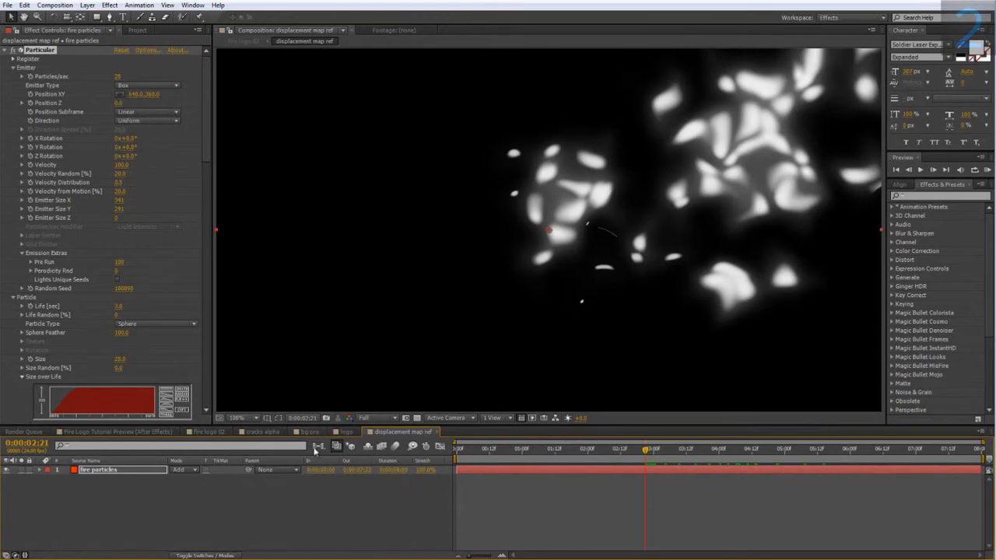
Step: Return to the fire logo 02 composition, hide the displacement map ref layer and add a new adjustment layer above it
{"action": "left_click", "coordinate": [209, 432]}
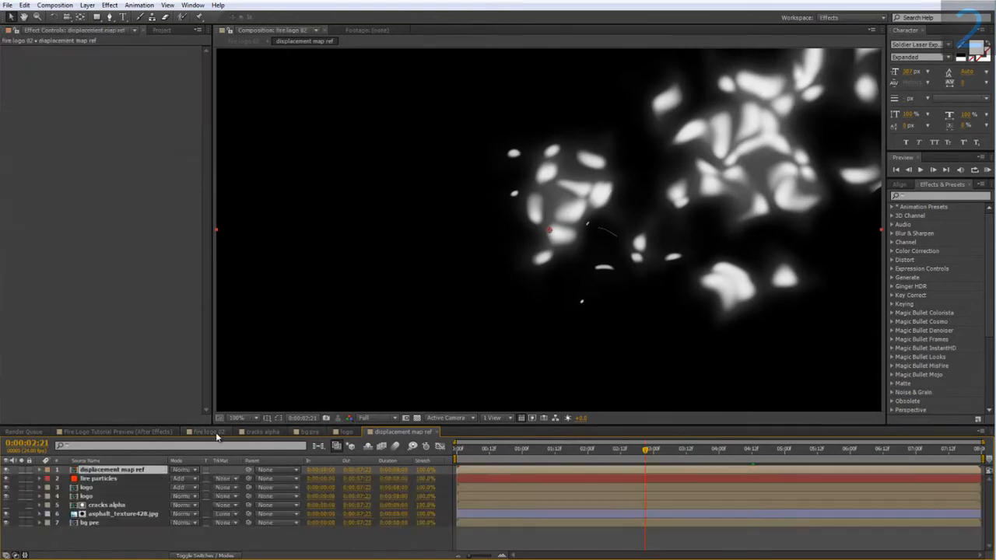
{"action": "left_click_drag", "start_coordinate": [451, 267], "coordinate": [457, 263]}
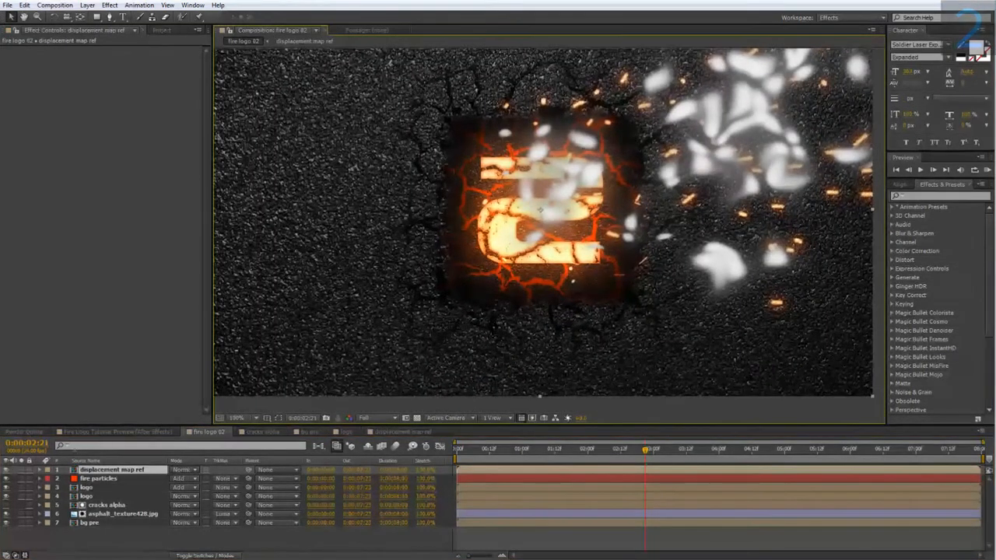
{"action": "left_click", "coordinate": [7, 471]}
{"action": "right_click", "coordinate": [109, 534]}
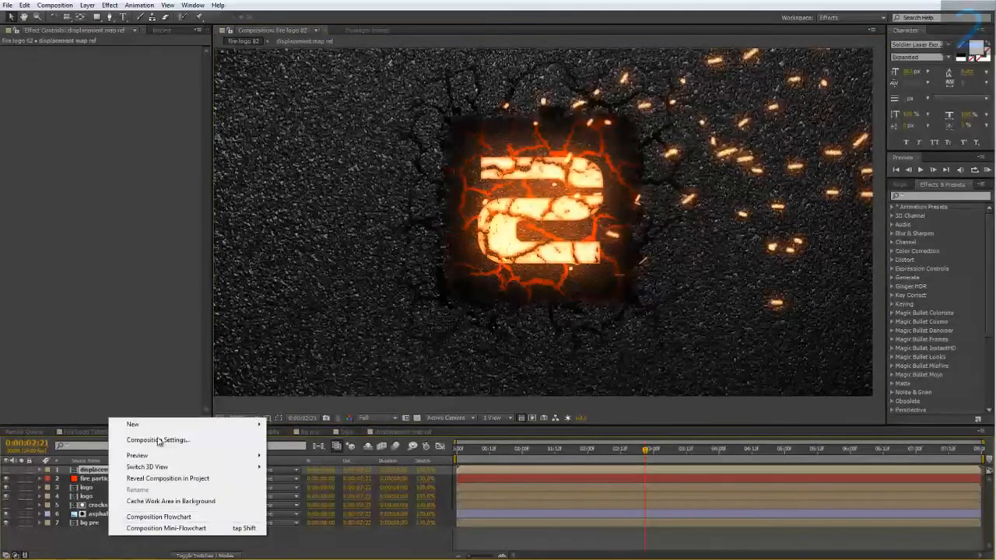
{"action": "mouse_move", "coordinate": [157, 428]}
{"action": "left_click", "coordinate": [307, 509]}
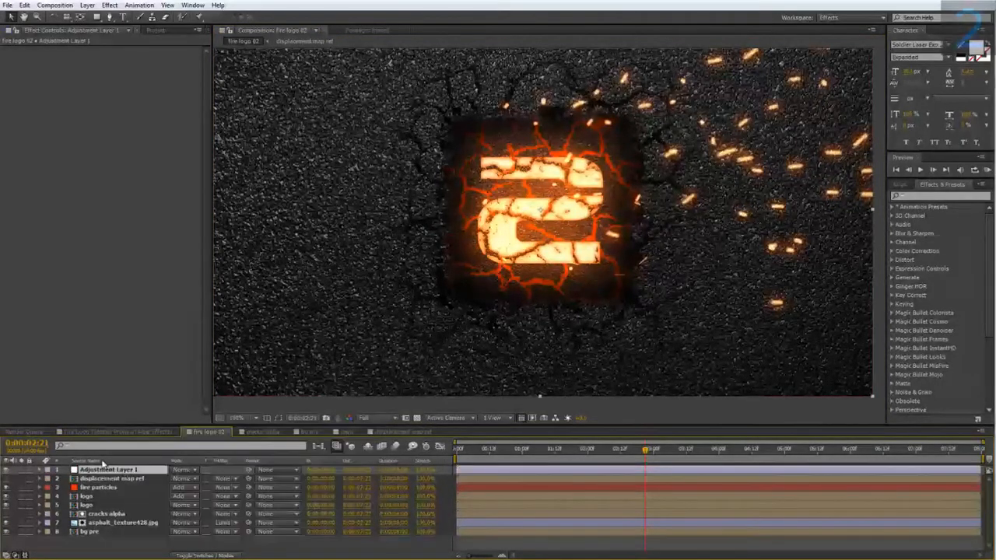
Step: Apply Displacement Map to the adjustment layer with displacement map ref as its map layer, and check frames around 0:00:03:21 and 0:00:03:01
{"action": "right_click", "coordinate": [101, 473]}
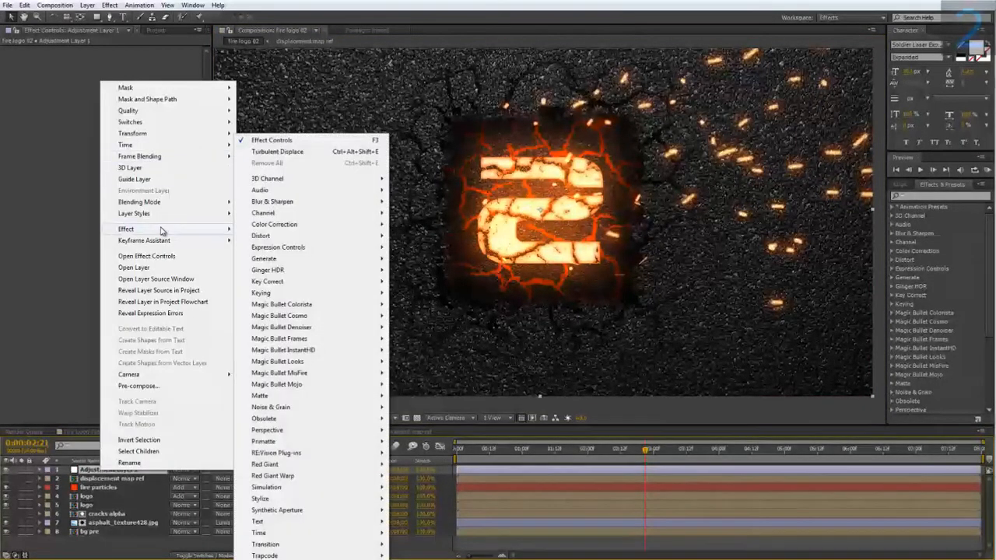
{"action": "mouse_move", "coordinate": [307, 235]}
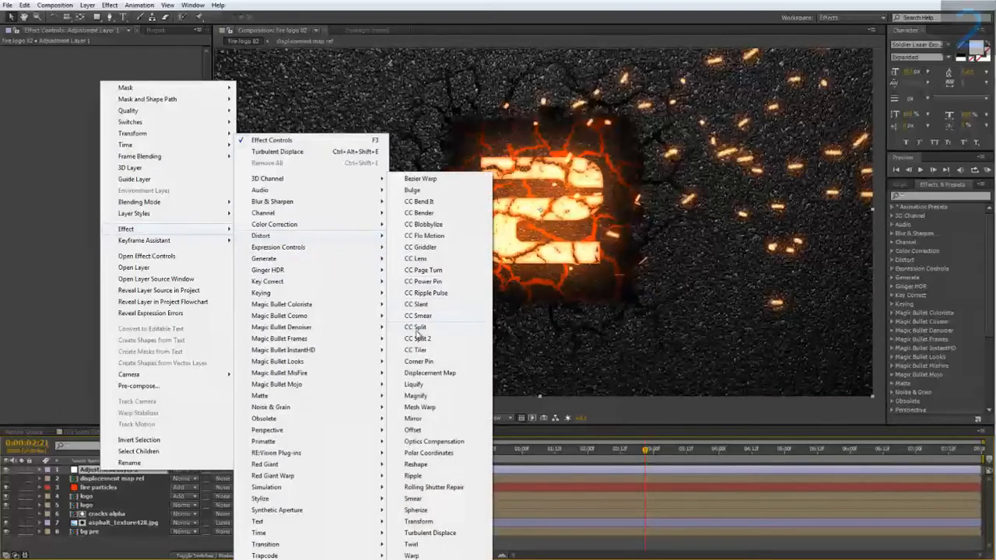
{"action": "left_click", "coordinate": [438, 373]}
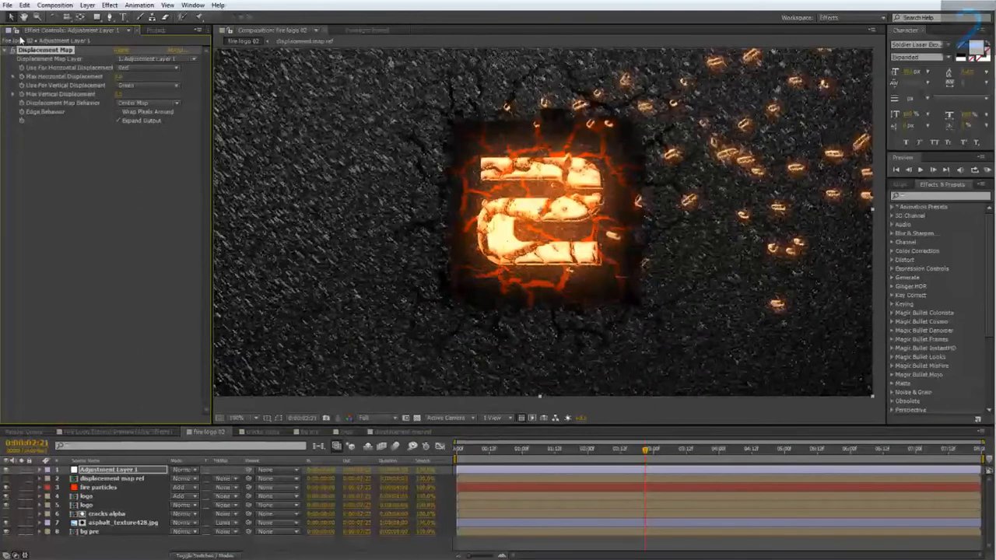
{"action": "left_click", "coordinate": [147, 59]}
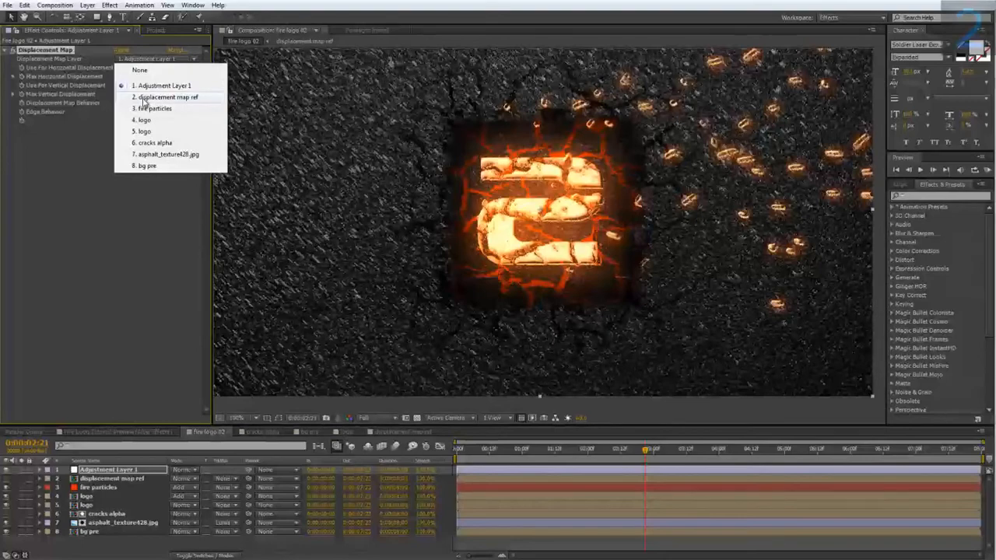
{"action": "left_click", "coordinate": [143, 97]}
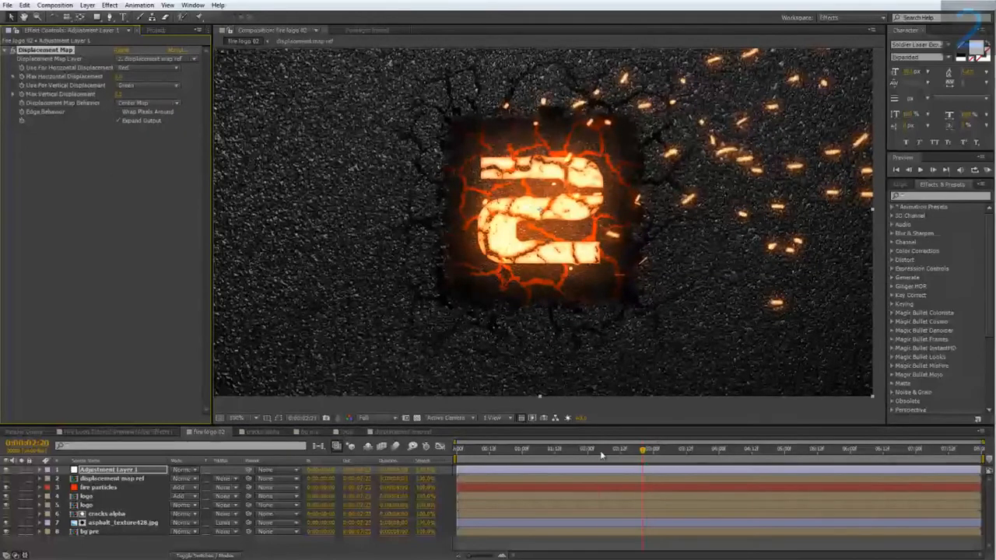
{"action": "left_click_drag", "start_coordinate": [646, 449], "coordinate": [716, 457]}
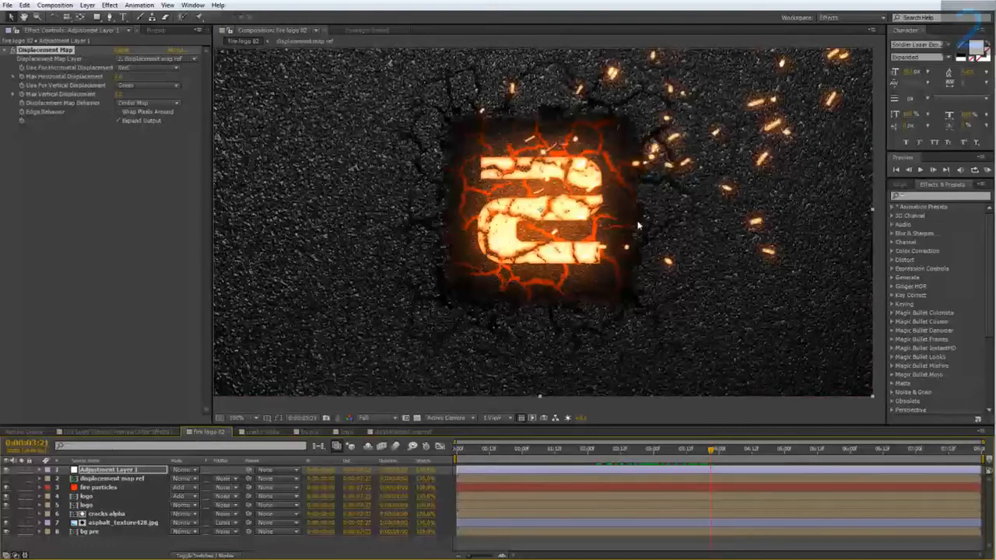
{"action": "left_click_drag", "start_coordinate": [640, 226], "coordinate": [554, 264]}
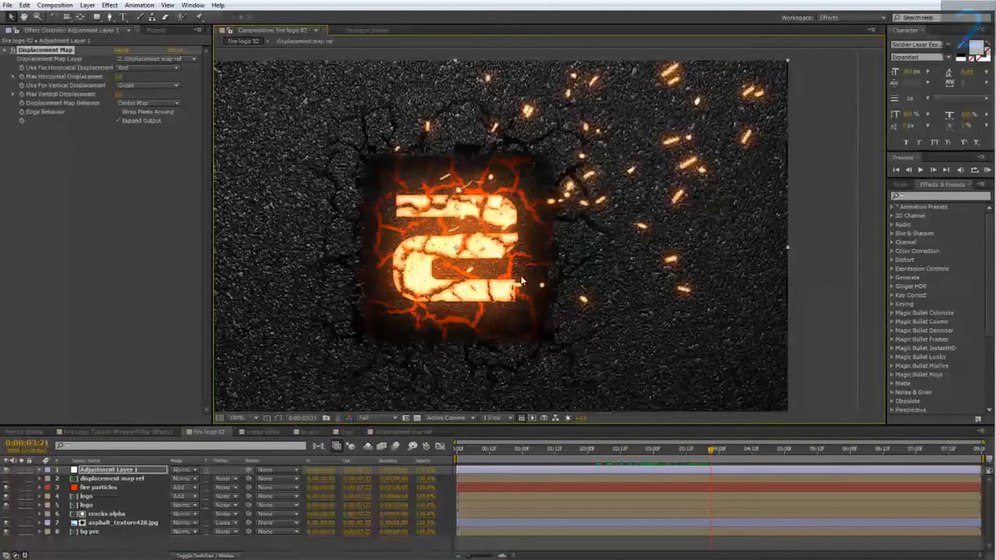
{"action": "mouse_move", "coordinate": [661, 462]}
{"action": "left_mouse_down"}
{"action": "mouse_move", "coordinate": [628, 459]}
{"action": "mouse_move", "coordinate": [656, 464]}
{"action": "left_mouse_up"}
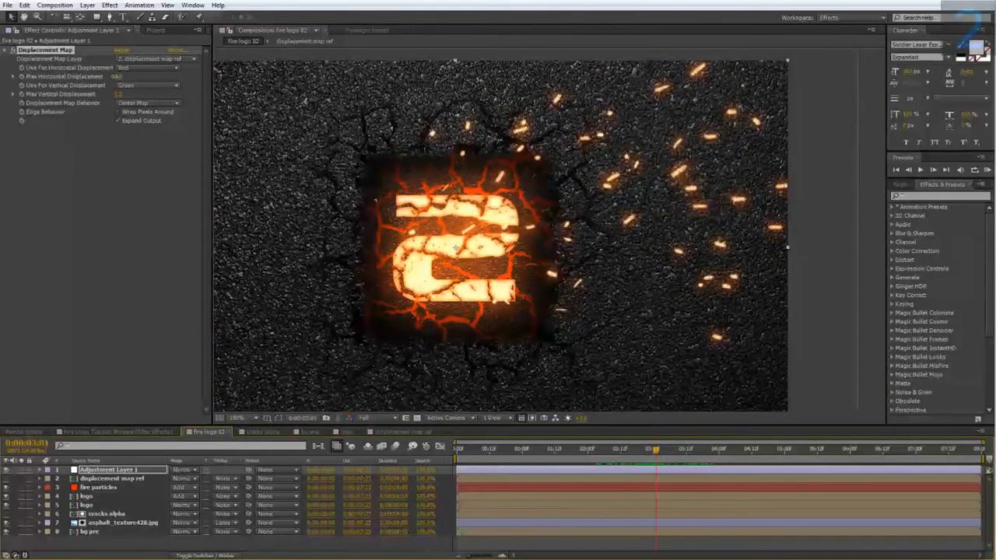
Step: Try a stronger distortion by raising Max Horizontal Displacement and setting Max Vertical Displacement to 25, checking it at 0:00:04:01
{"action": "left_click", "coordinate": [118, 76]}
{"action": "type", "text": "15"}
{"action": "left_click", "coordinate": [123, 136]}
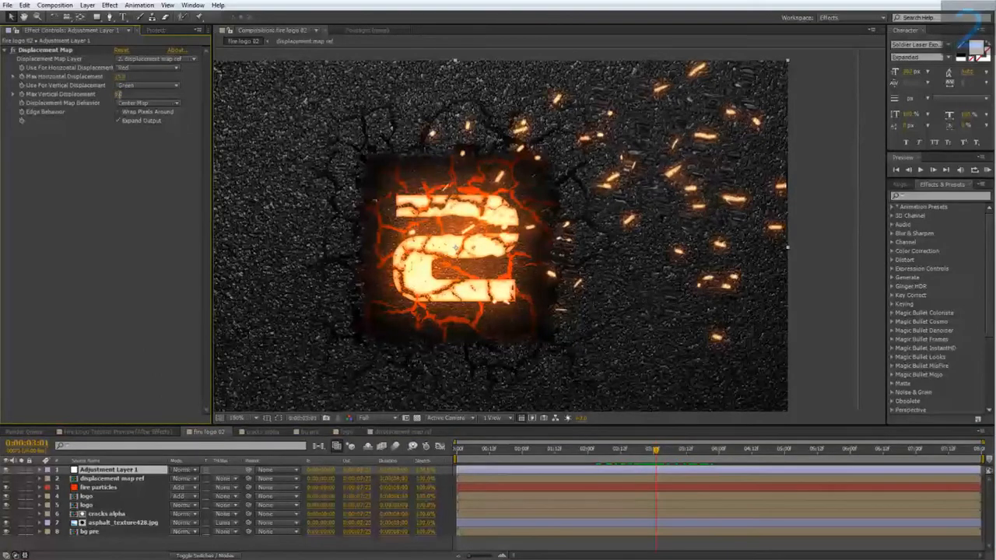
{"action": "left_click", "coordinate": [118, 94]}
{"action": "type", "text": "25"}
{"action": "left_click", "coordinate": [90, 188]}
{"action": "left_click_drag", "start_coordinate": [617, 447], "coordinate": [723, 469]}
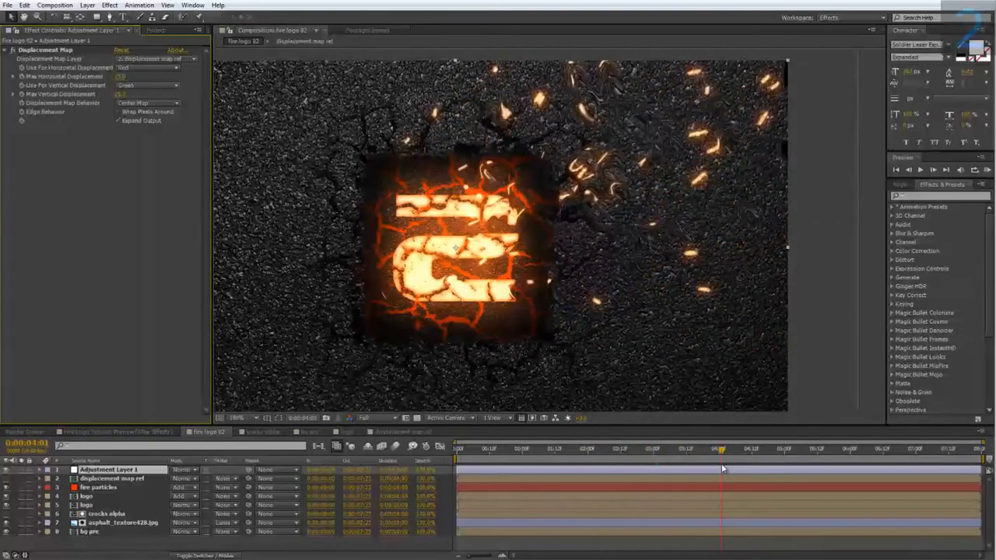
Step: Lower both Max Horizontal Displacement and Max Vertical Displacement for a subtler heat distortion
{"action": "left_click", "coordinate": [122, 76]}
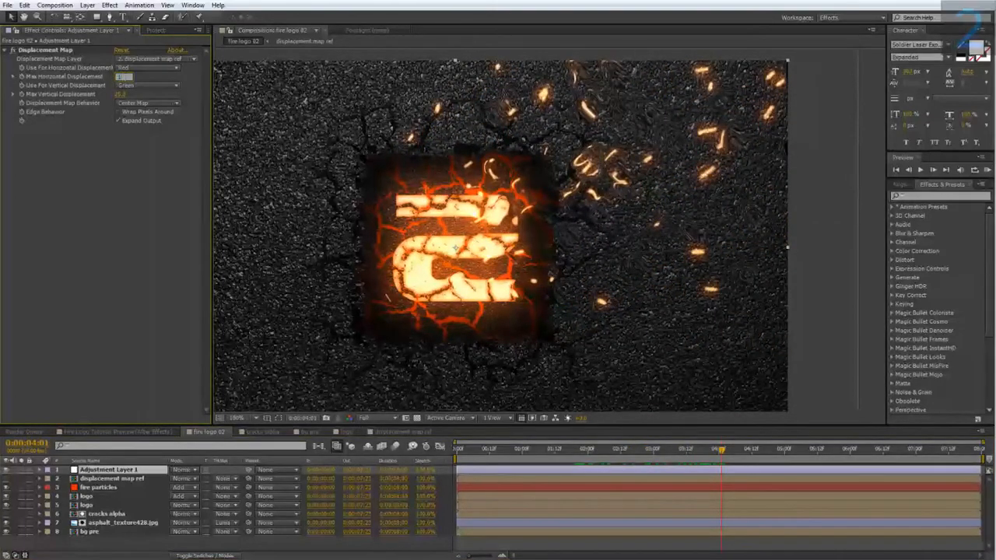
{"action": "left_click", "coordinate": [103, 132]}
{"action": "left_click", "coordinate": [120, 94]}
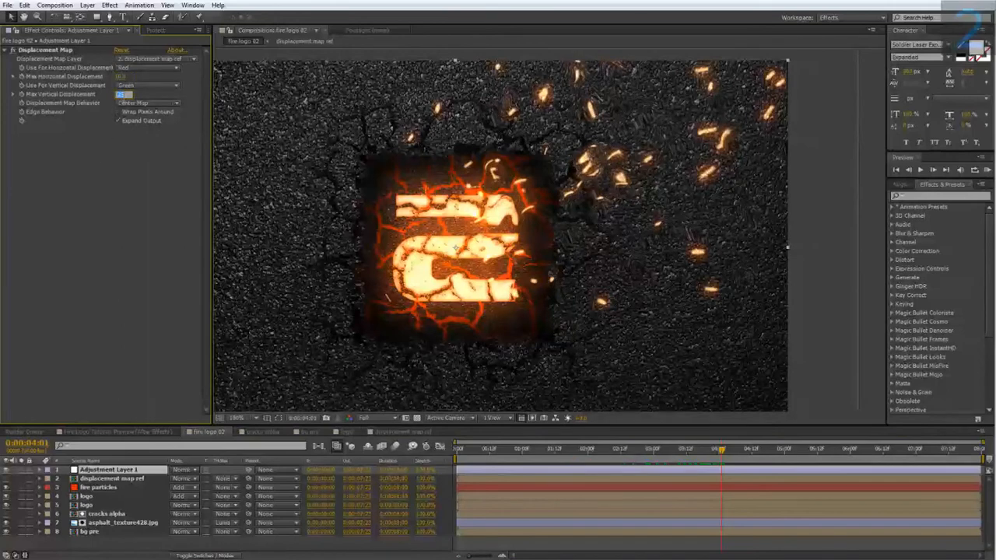
{"action": "left_click", "coordinate": [109, 191]}
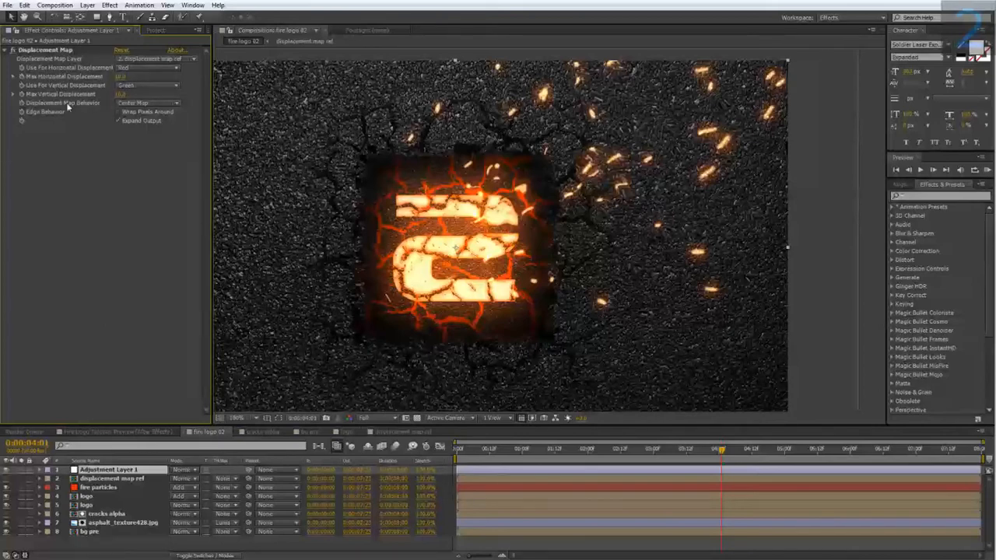
Step: Use Luminance for both horizontal and vertical displacement, and check the distortion at 0:00:04:09, 0:00:05:00 and 0:00:03:11
{"action": "left_click", "coordinate": [143, 68]}
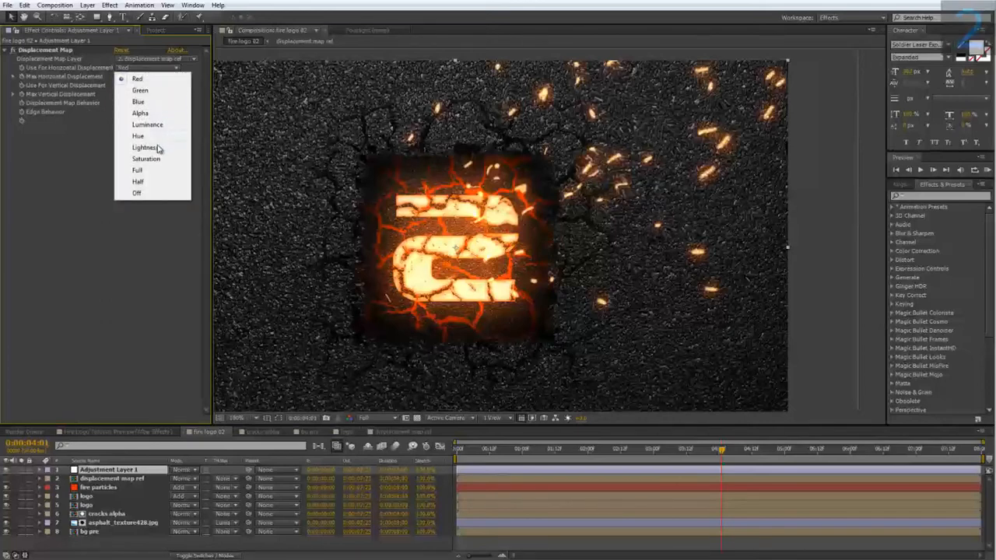
{"action": "left_click", "coordinate": [151, 124]}
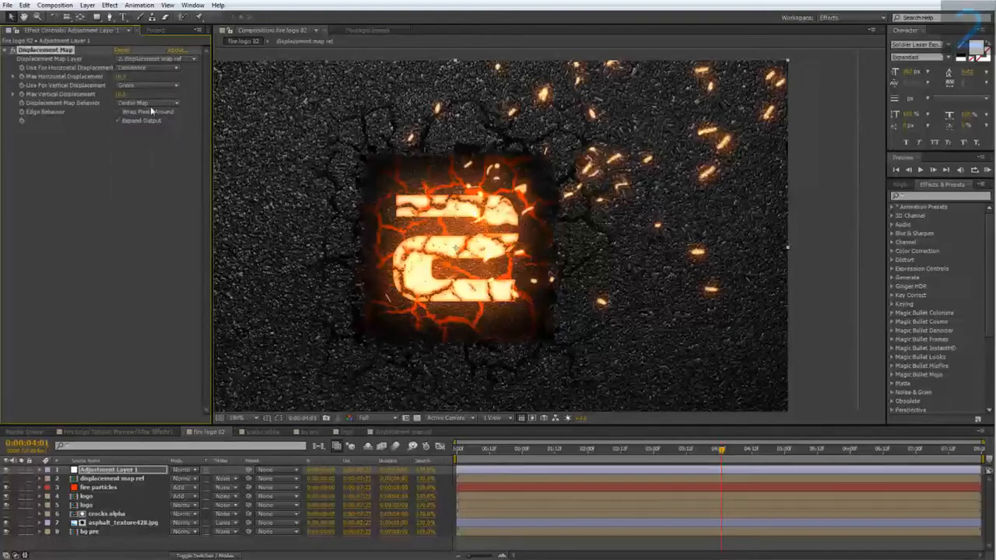
{"action": "left_click", "coordinate": [145, 85]}
{"action": "left_click", "coordinate": [151, 140]}
{"action": "left_click", "coordinate": [745, 449]}
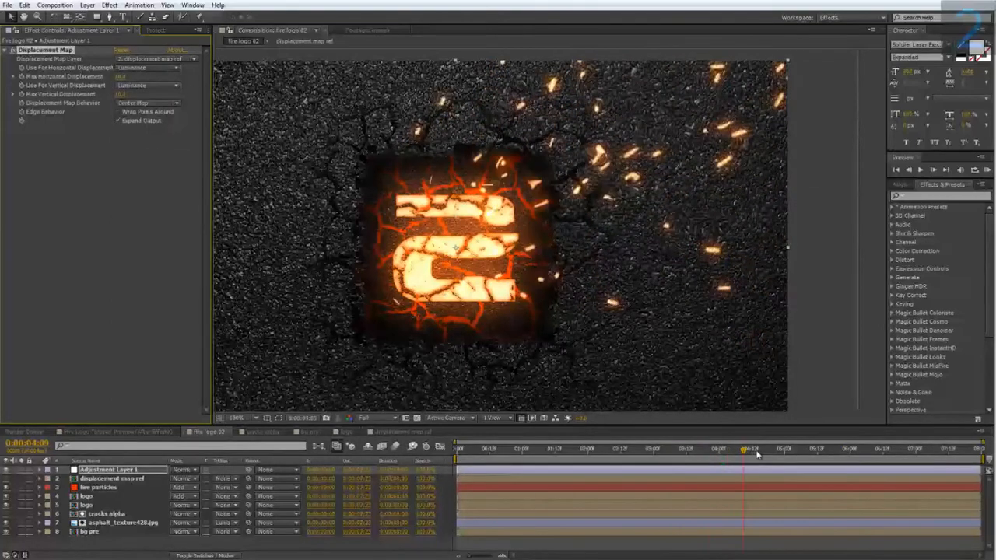
{"action": "left_click_drag", "start_coordinate": [756, 455], "coordinate": [794, 457]}
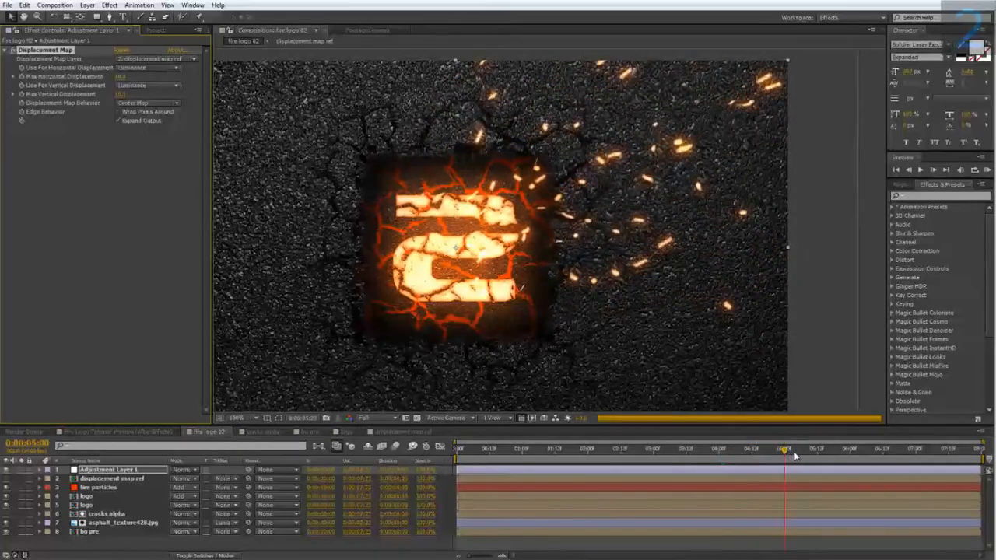
{"action": "left_click_drag", "start_coordinate": [666, 458], "coordinate": [683, 461]}
{"action": "left_click_drag", "start_coordinate": [485, 356], "coordinate": [506, 359]}
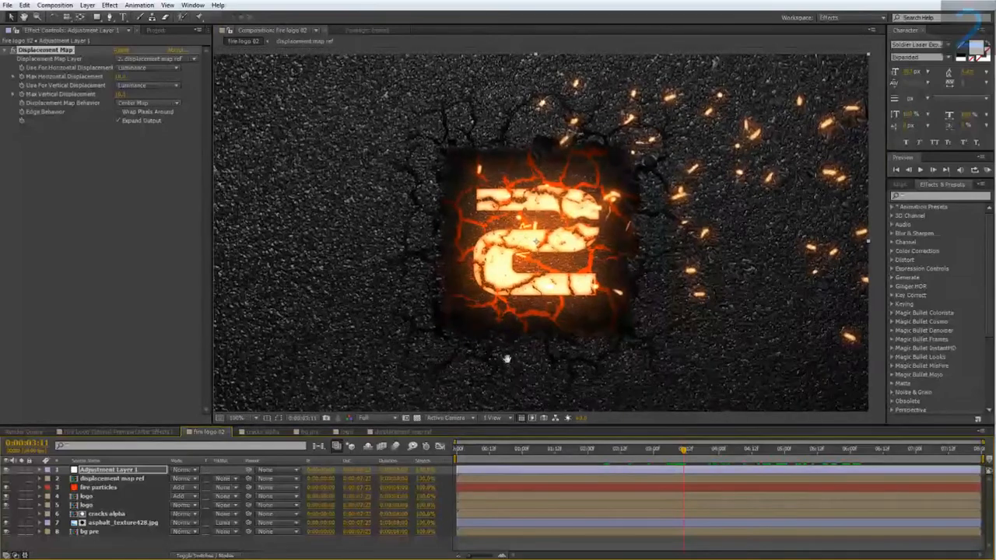
Step: Look at the Fire Logo Tutorial Preview composition for reference, and add smoke.mp4 as the top layer of fire logo 02
{"action": "left_click", "coordinate": [129, 429]}
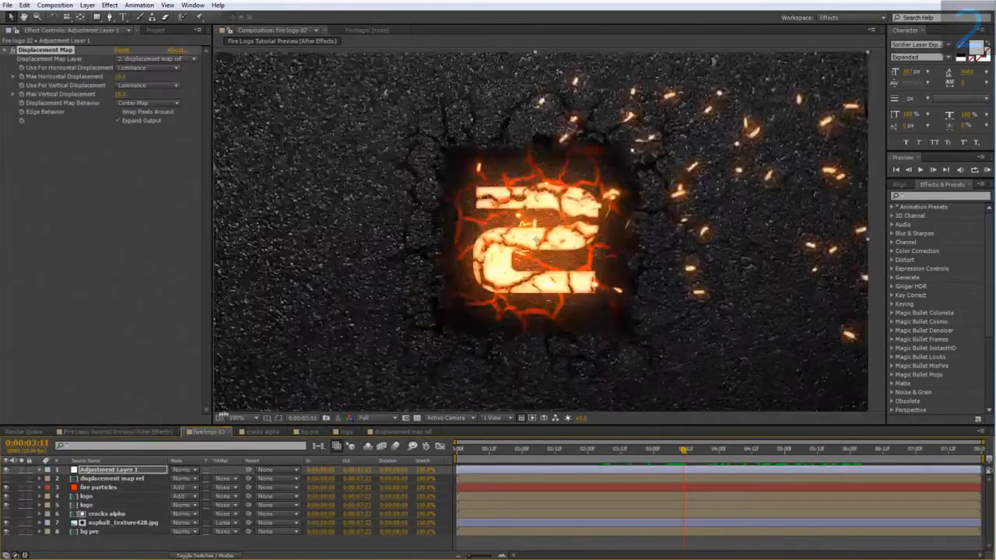
{"action": "left_click", "coordinate": [214, 432]}
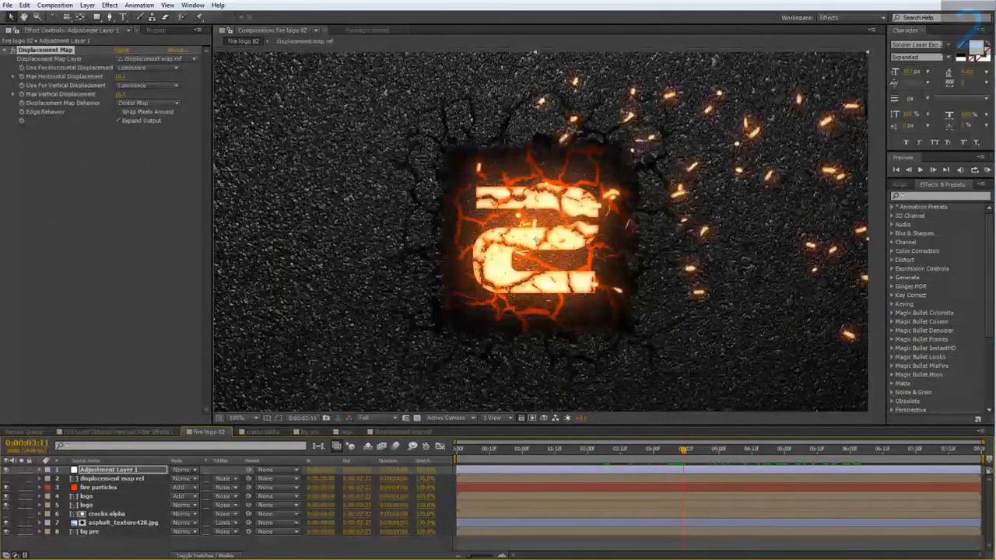
{"action": "left_click", "coordinate": [156, 29]}
{"action": "left_click", "coordinate": [51, 210]}
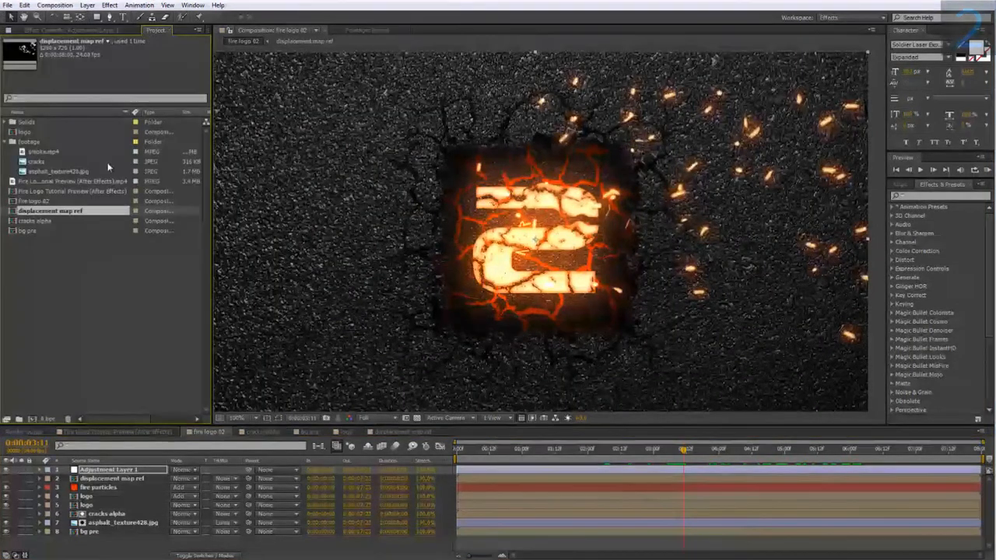
{"action": "left_click", "coordinate": [43, 151]}
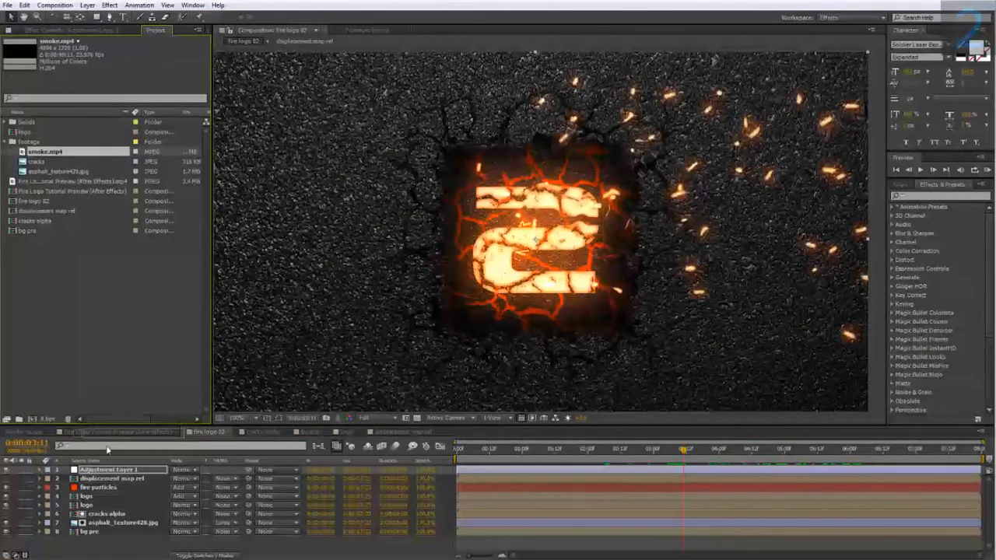
{"action": "left_click_drag", "start_coordinate": [113, 472], "coordinate": [115, 469]}
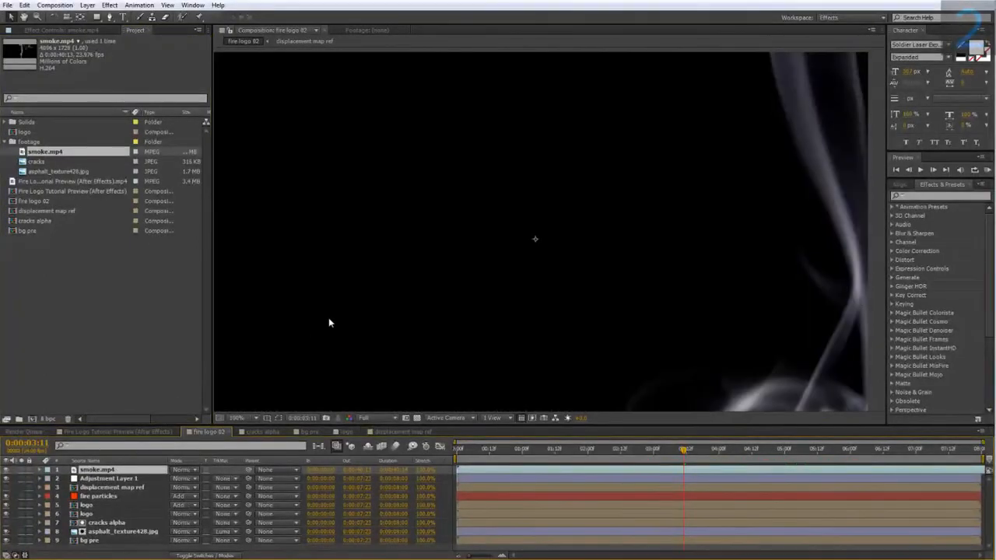
Step: Scale the smoke.mp4 layer down to 42%
{"action": "scroll", "coordinate": [329, 318], "scroll_direction": "down", "scroll_amount": 1}
{"action": "left_click_drag", "start_coordinate": [330, 318], "coordinate": [301, 313]}
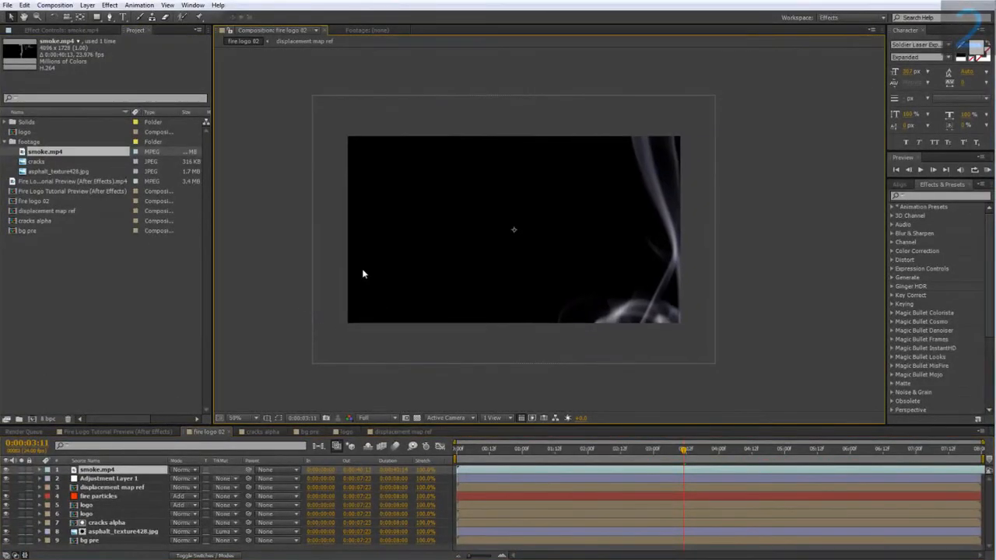
{"action": "scroll", "coordinate": [374, 271], "scroll_direction": "down", "scroll_amount": 1}
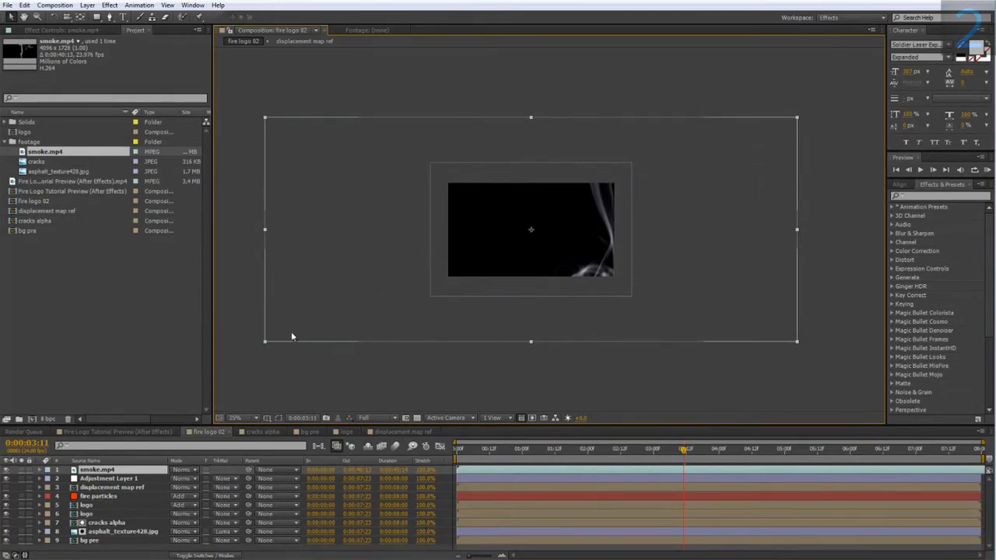
{"action": "key", "text": "s"}
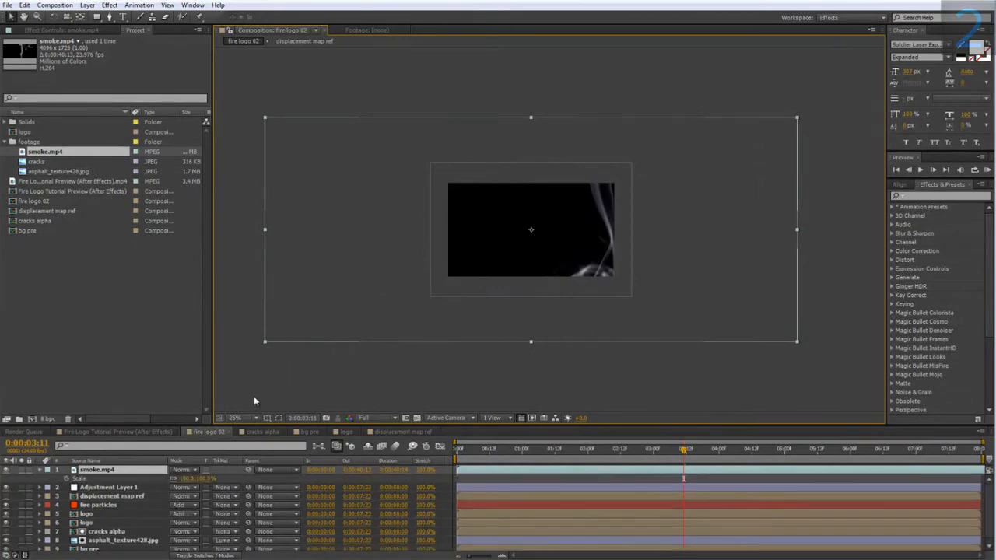
{"action": "left_click_drag", "start_coordinate": [210, 476], "coordinate": [172, 476]}
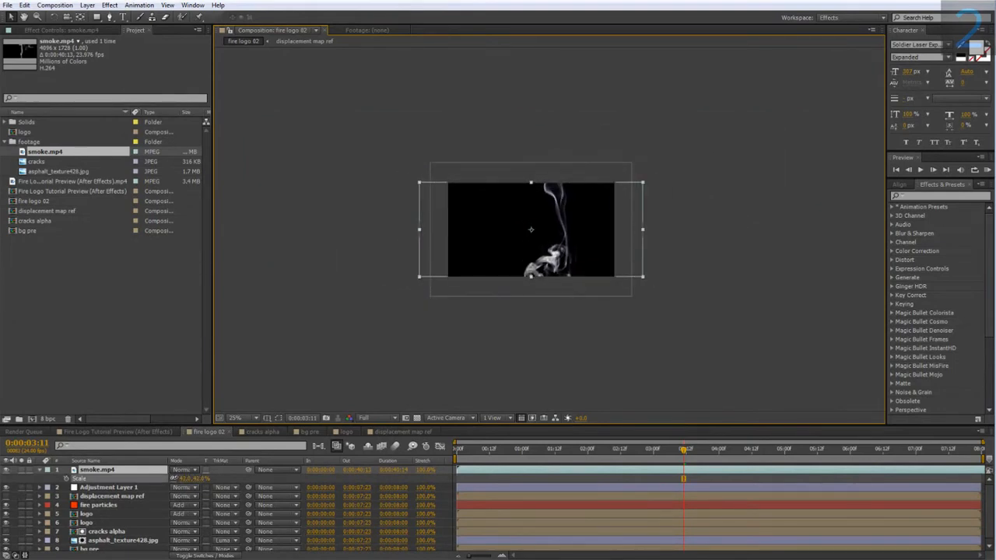
Step: Inspect the smoke.mp4 footage on its own around 0:00:04:23, and rotate the layer to 47° in the fire logo 02 composition
{"action": "double_click", "coordinate": [135, 469]}
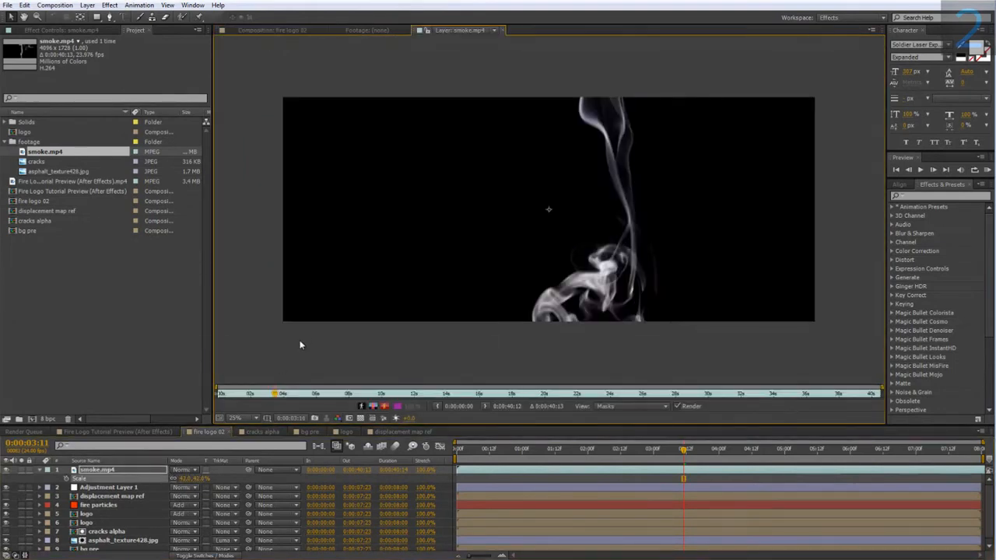
{"action": "left_click_drag", "start_coordinate": [275, 394], "coordinate": [297, 408]}
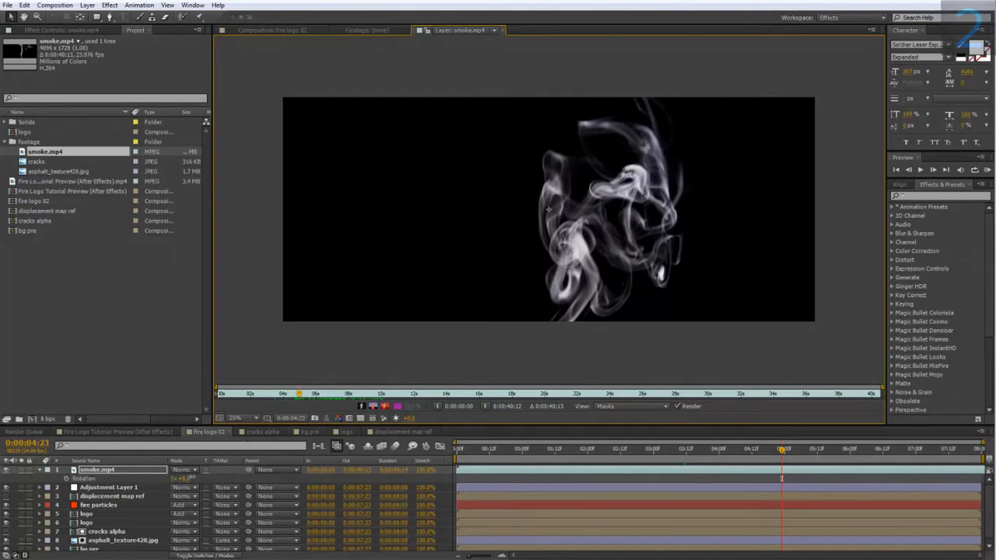
{"action": "key", "text": "r"}
{"action": "left_click", "coordinate": [287, 29]}
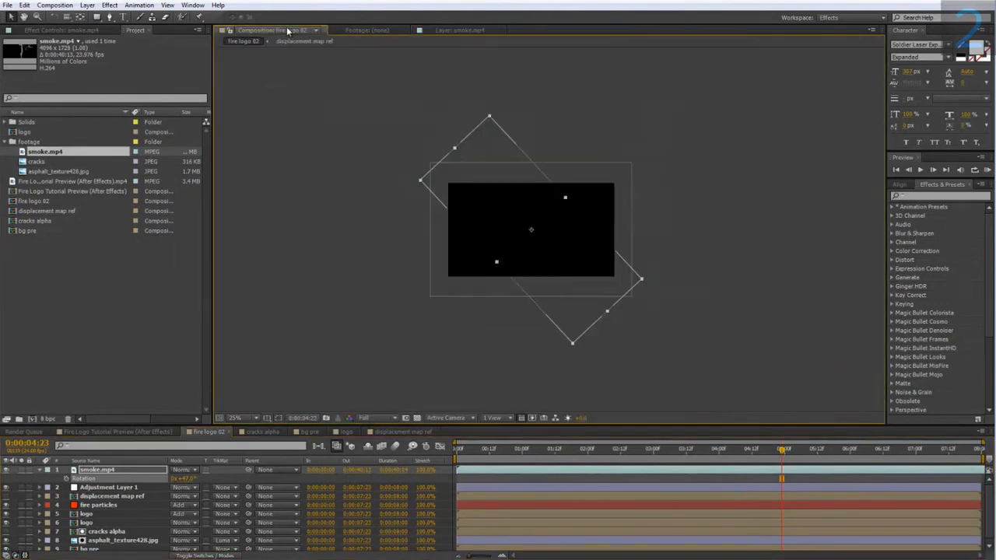
{"action": "scroll", "coordinate": [514, 175], "scroll_direction": "up", "scroll_amount": 2}
{"action": "left_click_drag", "start_coordinate": [472, 175], "coordinate": [406, 152]}
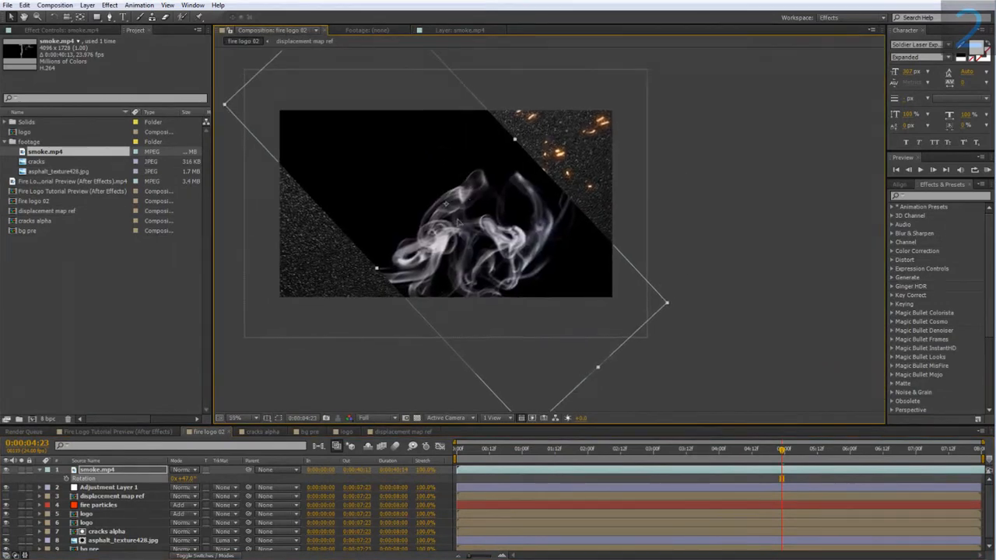
Step: Move the smoke.mp4 layer so the smoke trails off the logo's upper right side, and rotate it to 71°
{"action": "left_click_drag", "start_coordinate": [449, 220], "coordinate": [521, 138]}
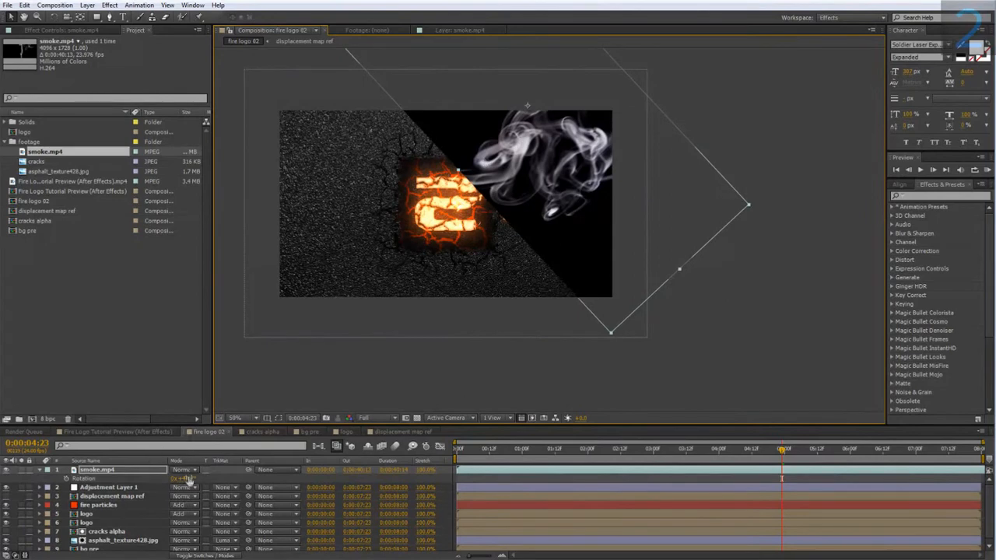
{"action": "left_click_drag", "start_coordinate": [189, 479], "coordinate": [207, 479]}
{"action": "left_click_drag", "start_coordinate": [504, 150], "coordinate": [521, 167]}
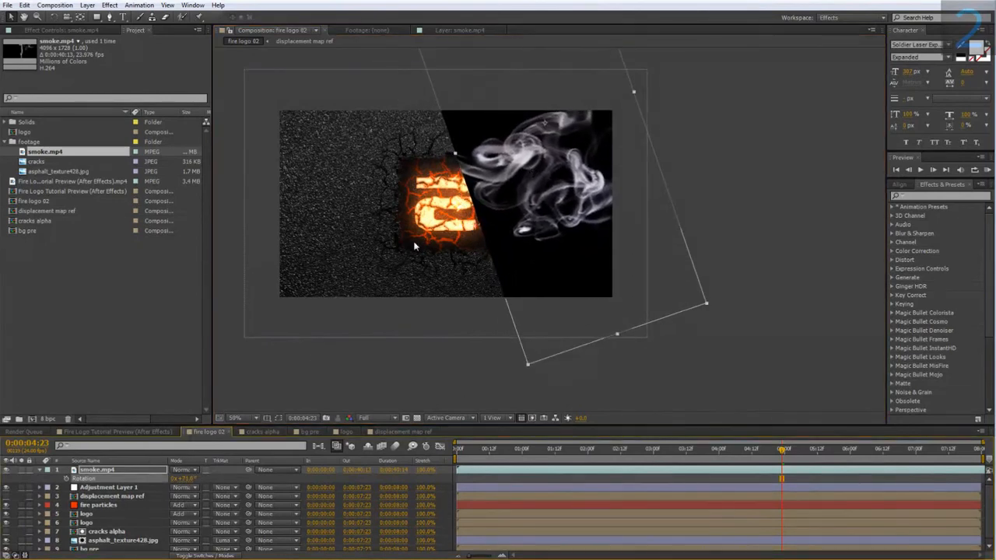
Step: Set the blending mode of the smoke.mp4 layer to Screen
{"action": "left_click", "coordinate": [184, 469]}
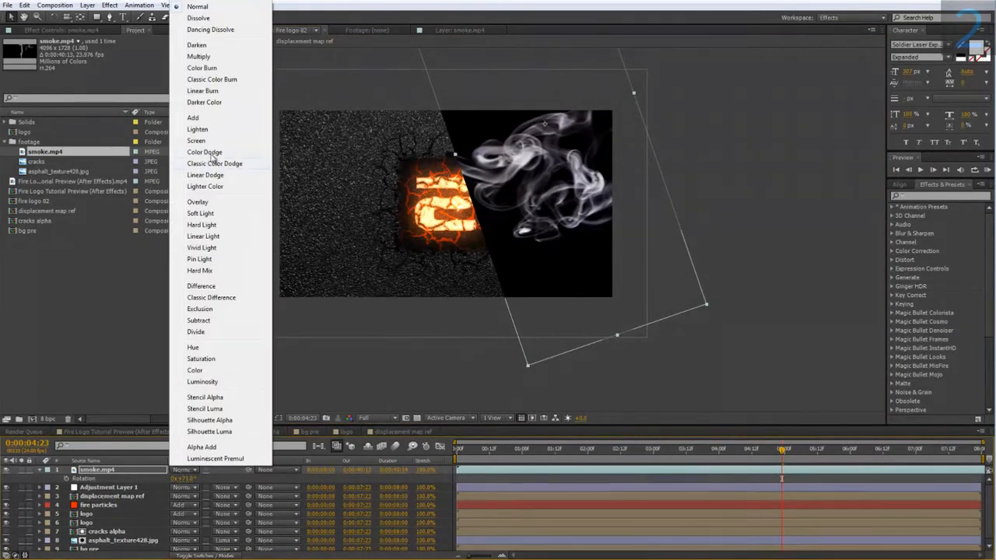
{"action": "left_click", "coordinate": [203, 141]}
Step: Try the smoke.mp4 layer beneath Adjustment Layer 1, and return it to the top of the layer stack
{"action": "left_click_drag", "start_coordinate": [101, 470], "coordinate": [113, 488]}
{"action": "scroll", "coordinate": [235, 326], "scroll_direction": "up", "scroll_amount": 1}
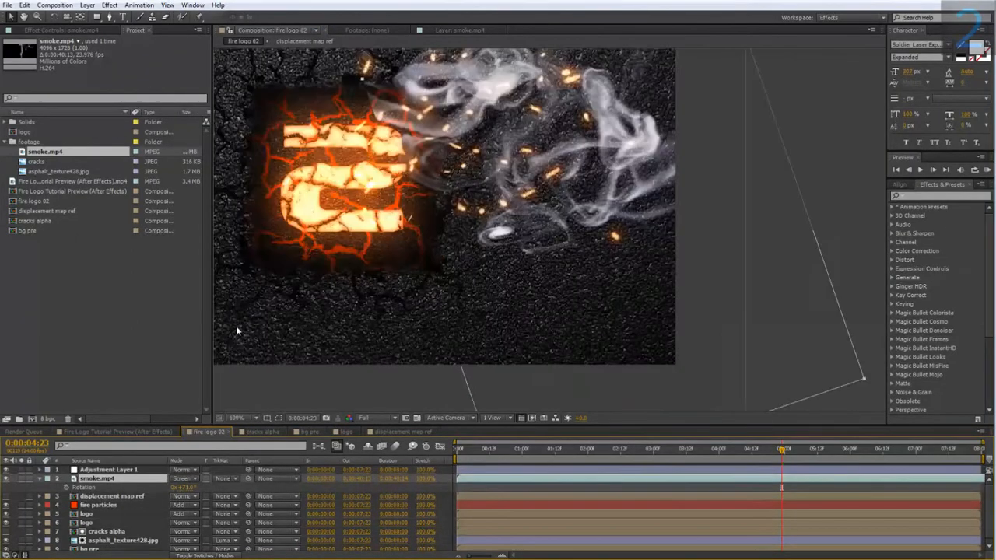
{"action": "left_click_drag", "start_coordinate": [236, 327], "coordinate": [238, 393]}
{"action": "left_click_drag", "start_coordinate": [124, 479], "coordinate": [121, 471]}
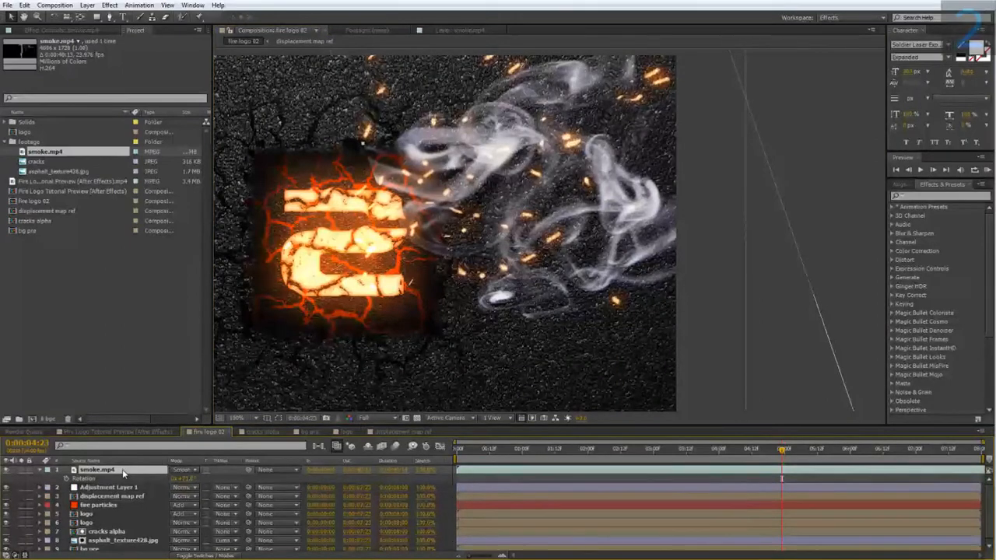
Step: Shift the smoke.mp4 layer earlier in time so it starts before the composition, and check the smoke at 0:00:03:00
{"action": "key", "text": "comma"}
{"action": "left_click", "coordinate": [716, 450]}
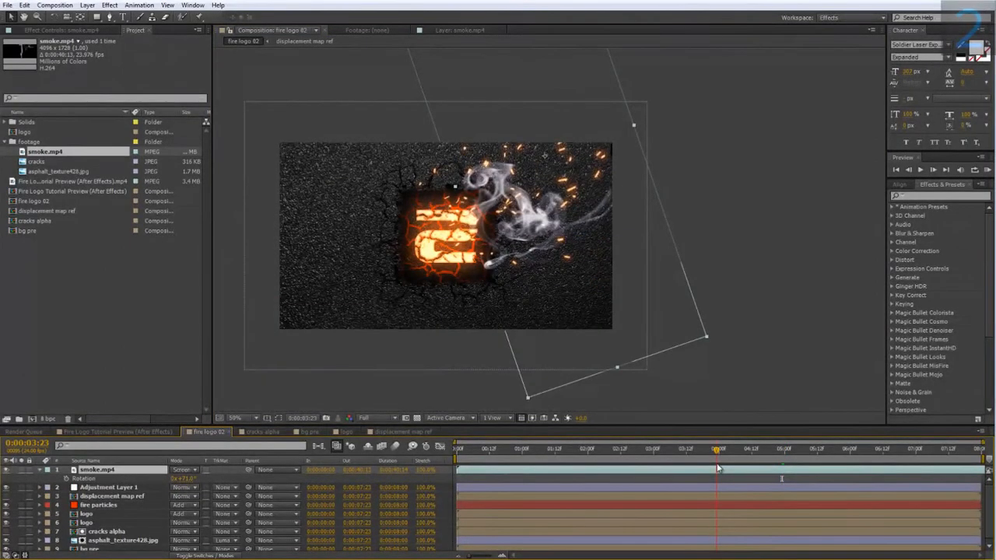
{"action": "left_click_drag", "start_coordinate": [717, 467], "coordinate": [722, 467]}
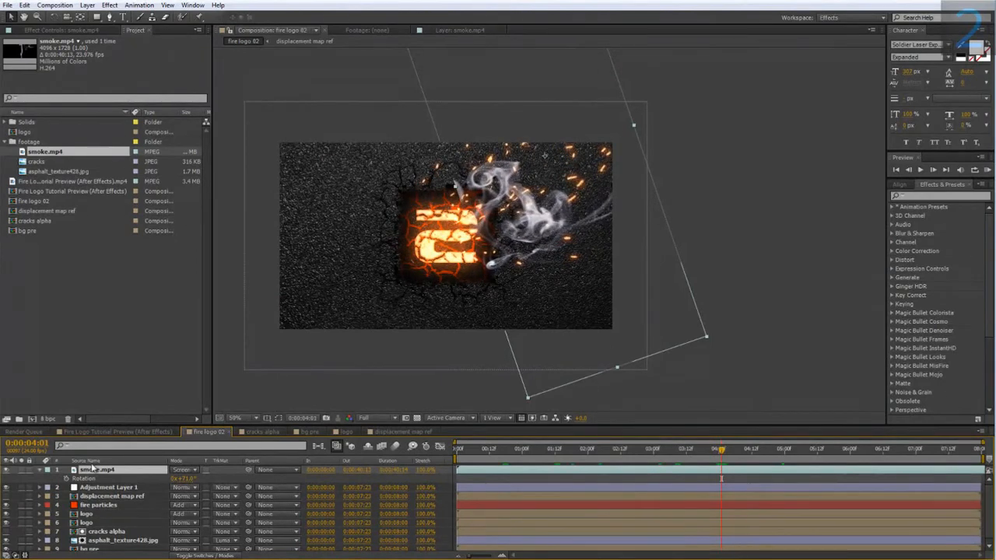
{"action": "left_click_drag", "start_coordinate": [585, 471], "coordinate": [408, 470]}
{"action": "left_click_drag", "start_coordinate": [591, 452], "coordinate": [652, 459]}
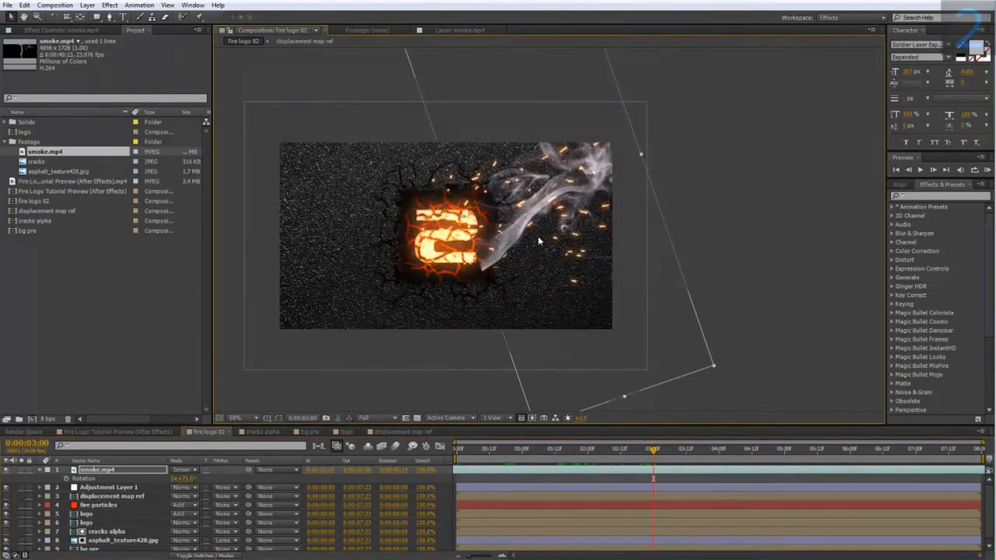
Step: Set the smoke.mp4 layer's rotation to 65° and check the smoke at 0:00:02:06
{"action": "left_click", "coordinate": [185, 479]}
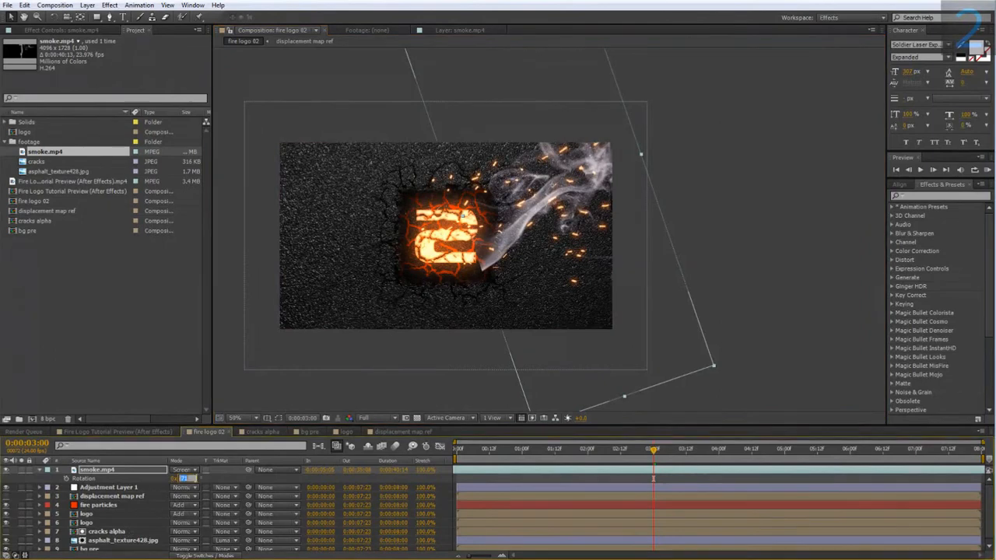
{"action": "type", "text": "65"}
{"action": "key", "text": "Return"}
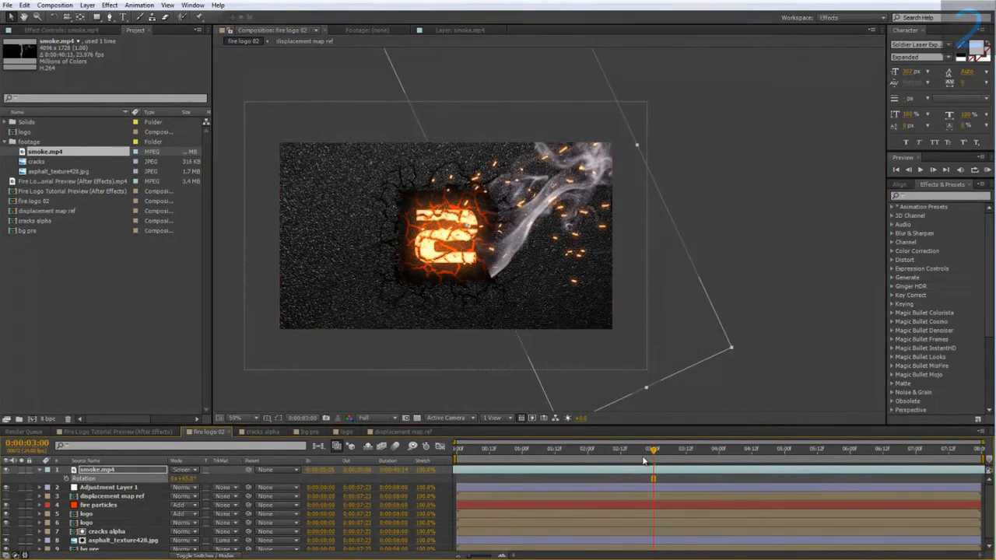
{"action": "left_click_drag", "start_coordinate": [645, 460], "coordinate": [604, 460]}
{"action": "scroll", "coordinate": [493, 252], "scroll_direction": "up", "scroll_amount": 1}
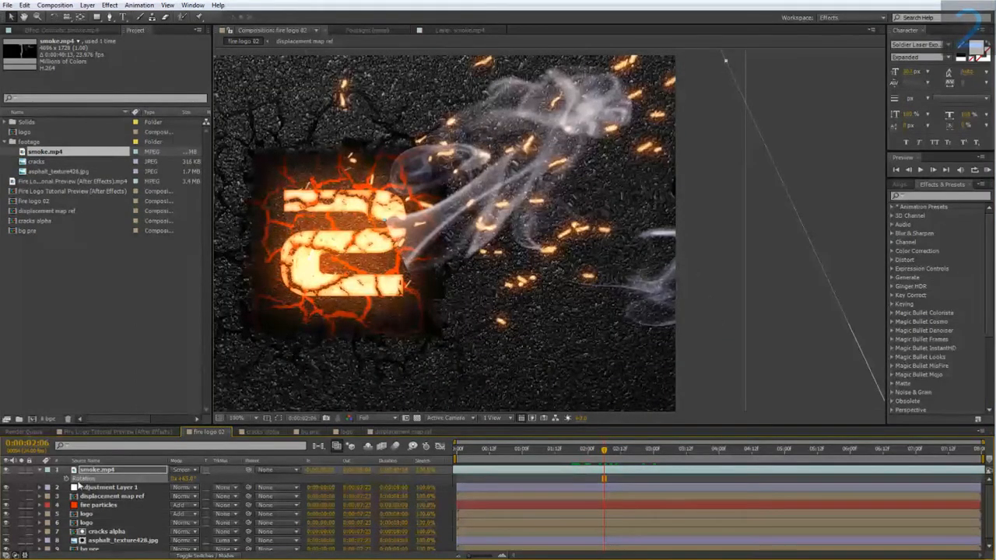
Step: Pre-compose the smoke.mp4 layer as smoke.mp4 Comp 1, leaving all attributes in fire logo 02
{"action": "right_click", "coordinate": [101, 471]}
{"action": "left_click", "coordinate": [159, 385]}
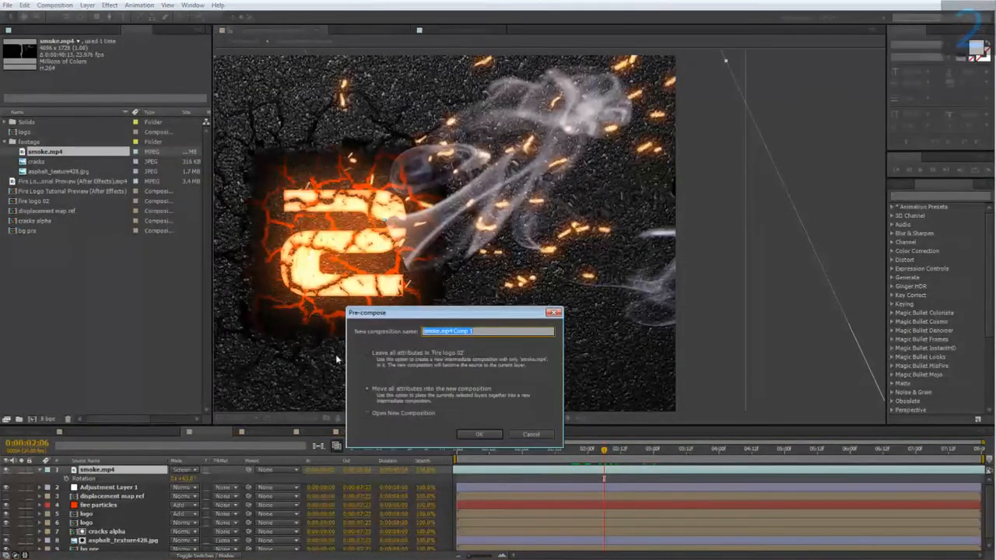
{"action": "left_click", "coordinate": [375, 354]}
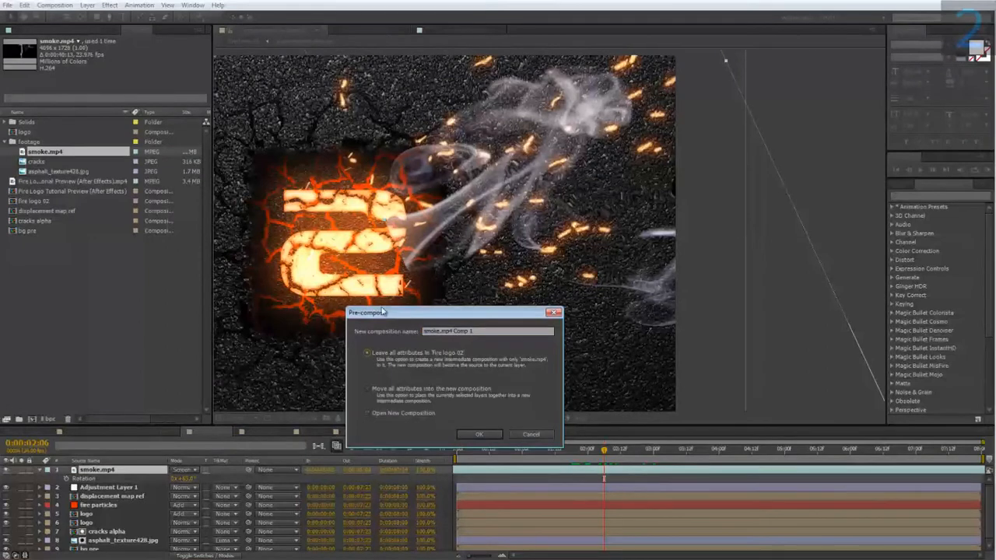
{"action": "left_click", "coordinate": [476, 435]}
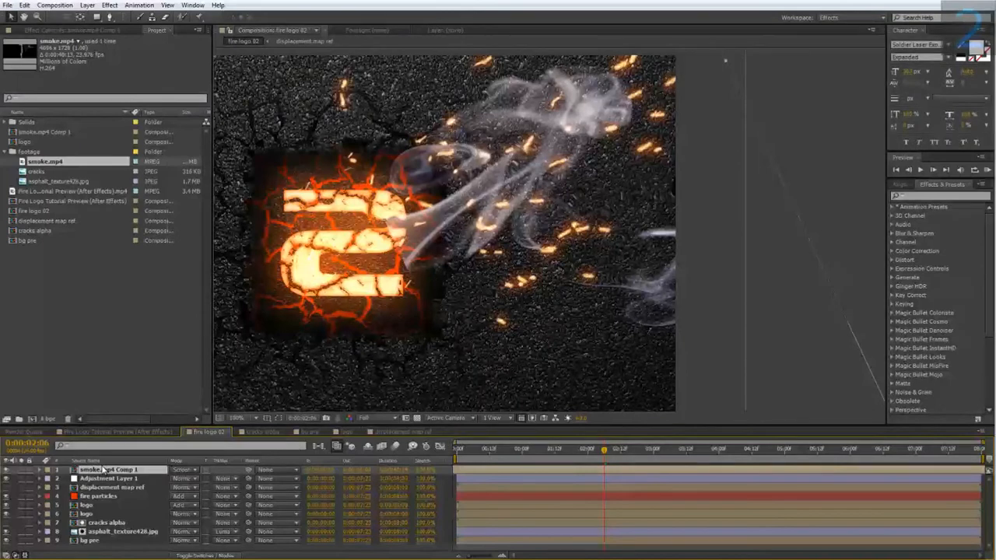
Step: Inside smoke.mp4 Comp 1, add an elliptical mask spanning the full smoke.mp4 layer and show its outline
{"action": "double_click", "coordinate": [104, 470]}
{"action": "scroll", "coordinate": [351, 351], "scroll_direction": "down", "scroll_amount": 4}
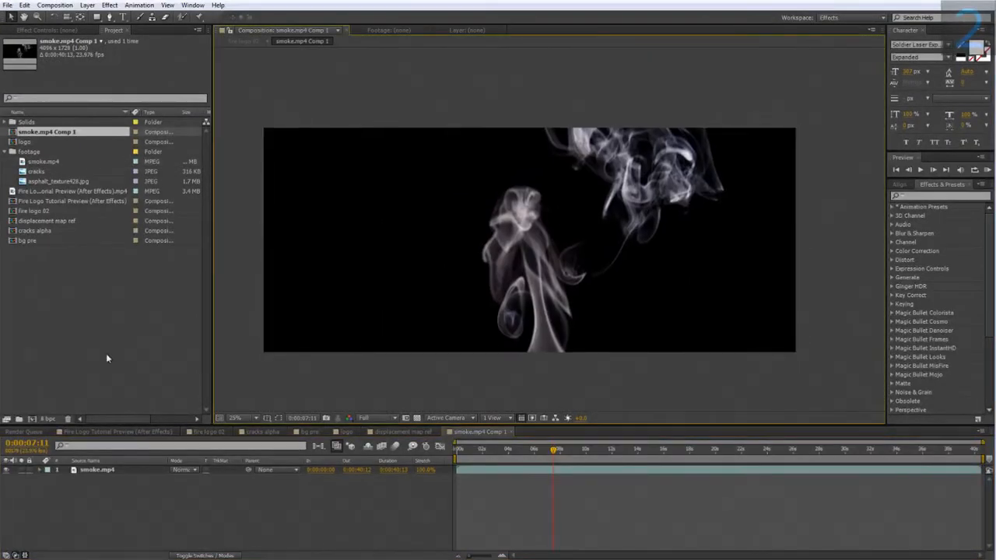
{"action": "left_click", "coordinate": [101, 471]}
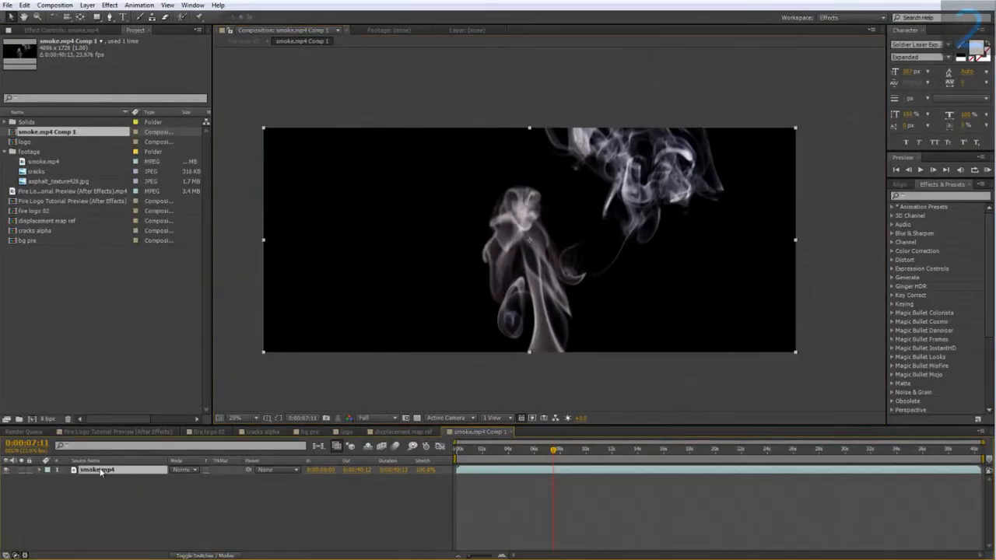
{"action": "left_click_drag", "start_coordinate": [97, 16], "coordinate": [124, 40]}
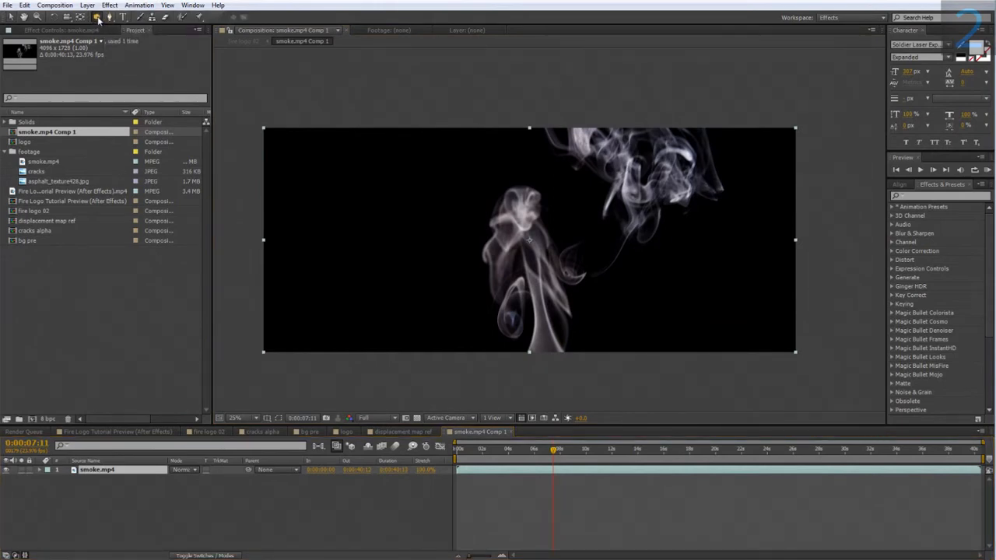
{"action": "double_click", "coordinate": [96, 17]}
{"action": "left_click", "coordinate": [278, 417]}
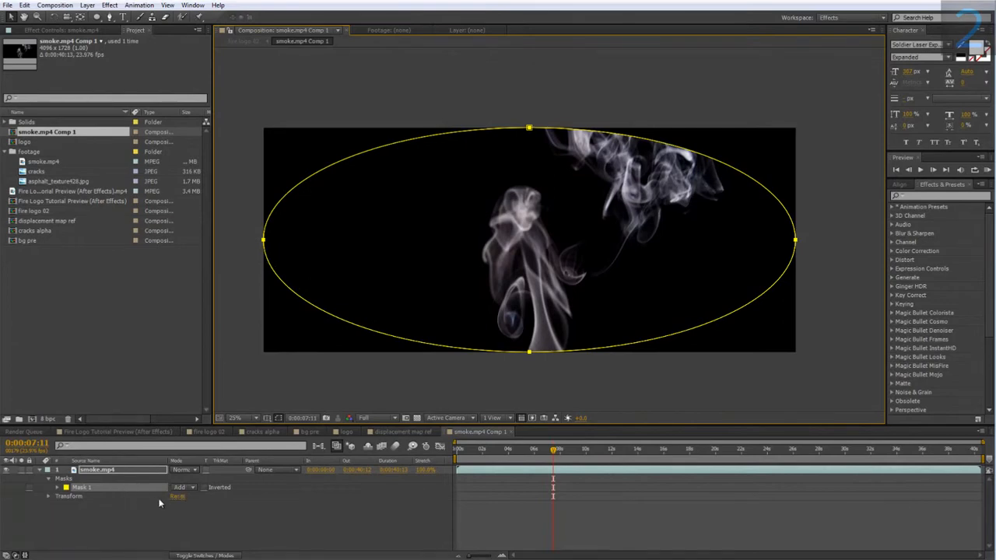
Step: Set the elliptical mask's feather to 100 pixels and its expansion to -100 pixels
{"action": "key", "text": "f"}
{"action": "left_click", "coordinate": [198, 488]}
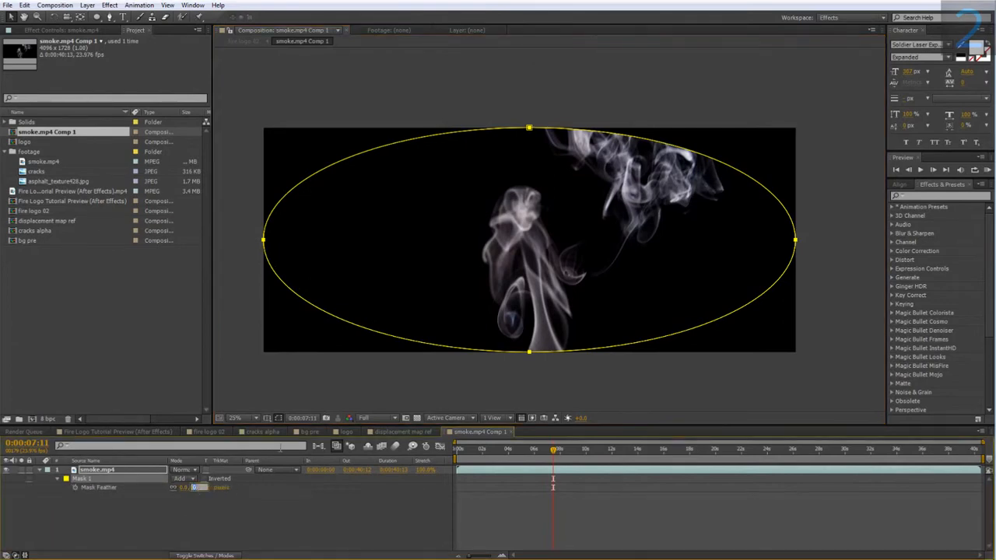
{"action": "type", "text": "100"}
{"action": "key", "text": "Return"}
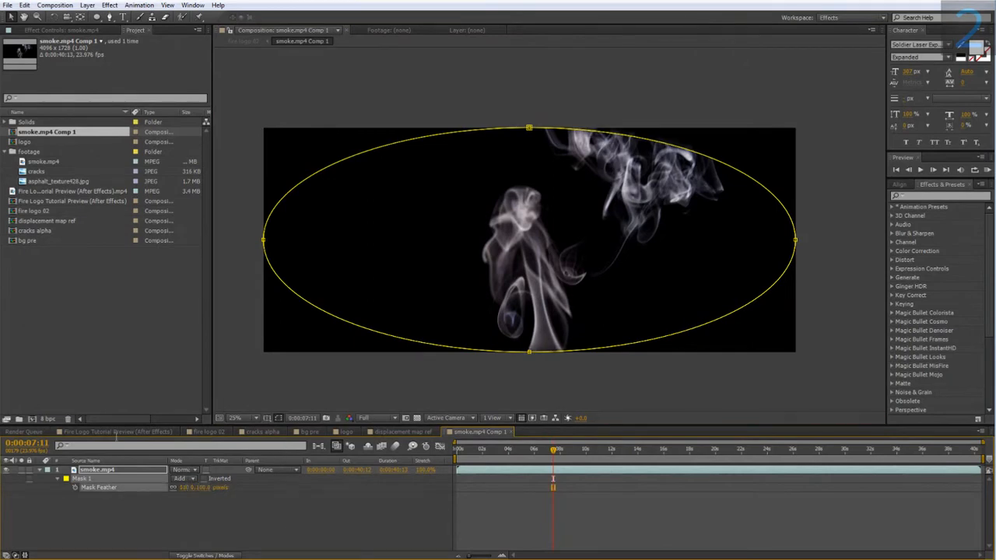
{"action": "left_click", "coordinate": [56, 479]}
{"action": "left_click", "coordinate": [56, 480]}
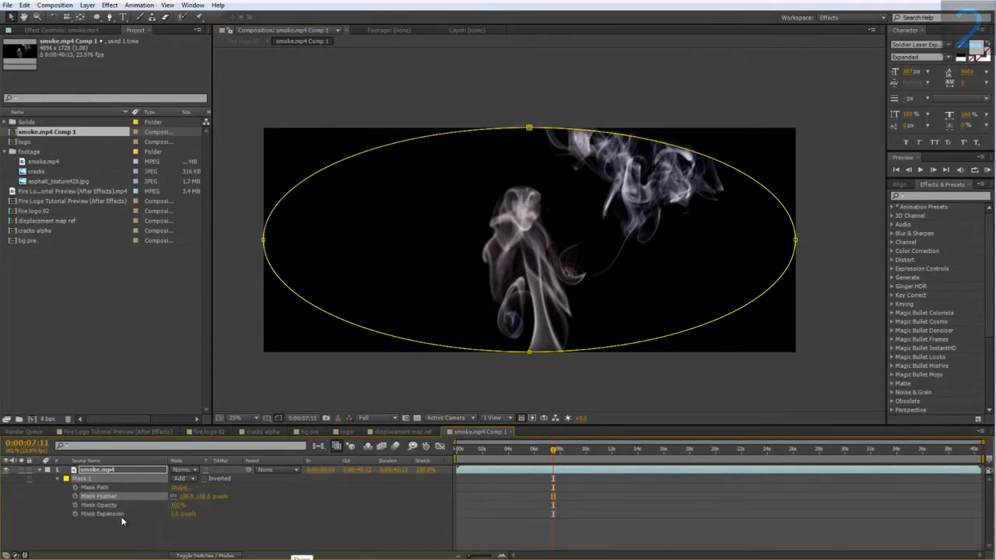
{"action": "left_click", "coordinate": [172, 514]}
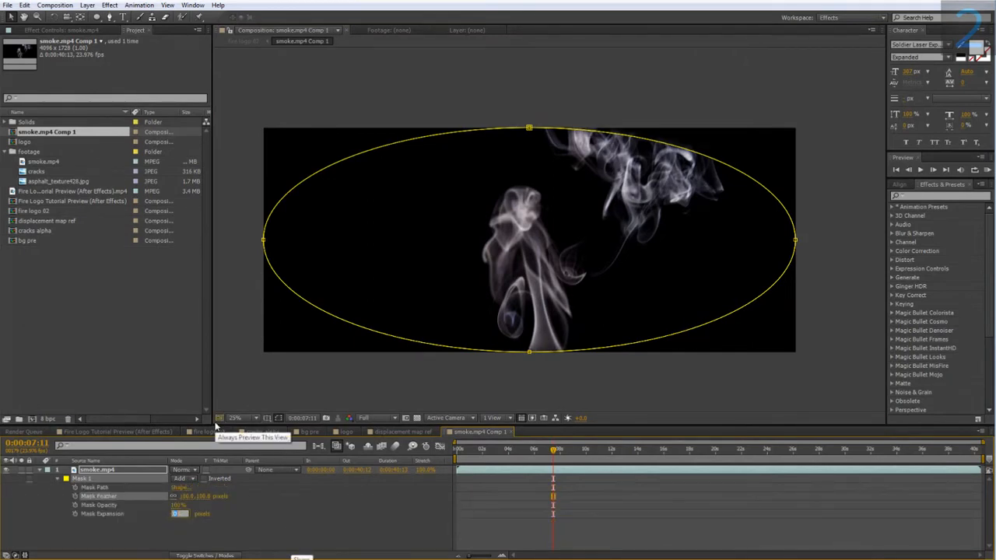
{"action": "type", "text": "-100"}
{"action": "key", "text": "Return"}
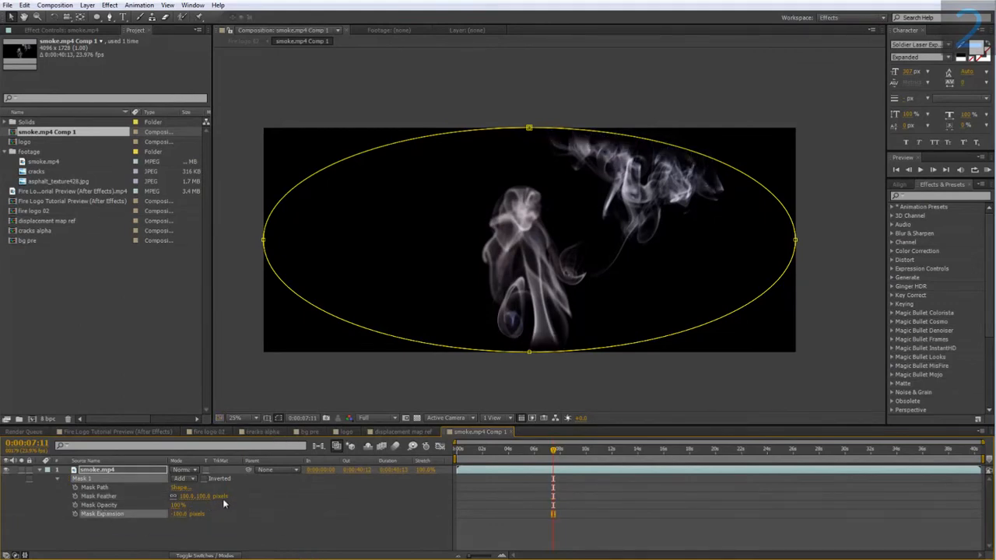
Step: Increase the mask feather to 200 pixels, and return to the fire logo 02 composition to check the smoke's edges
{"action": "type", "text": "20"}
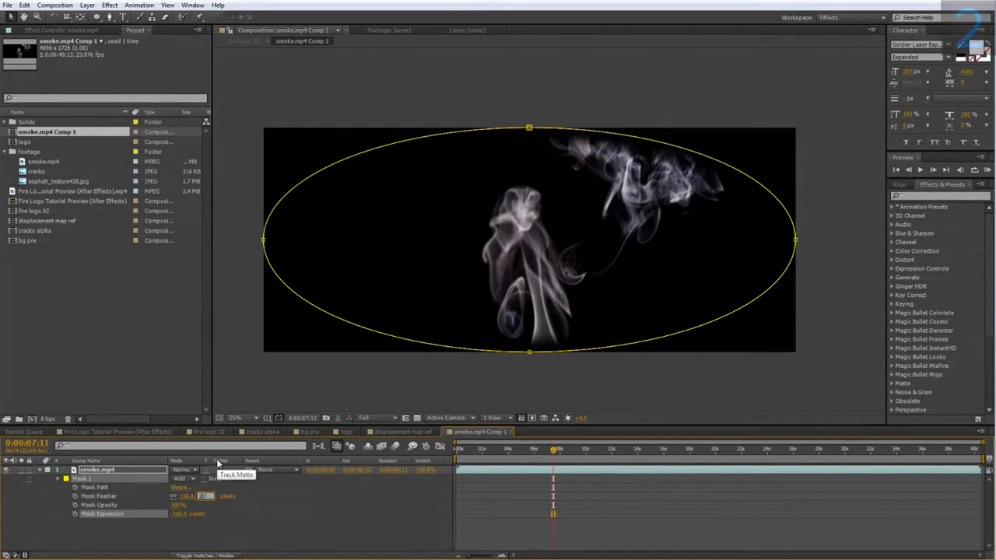
{"action": "type", "text": "0"}
{"action": "key", "text": "Return"}
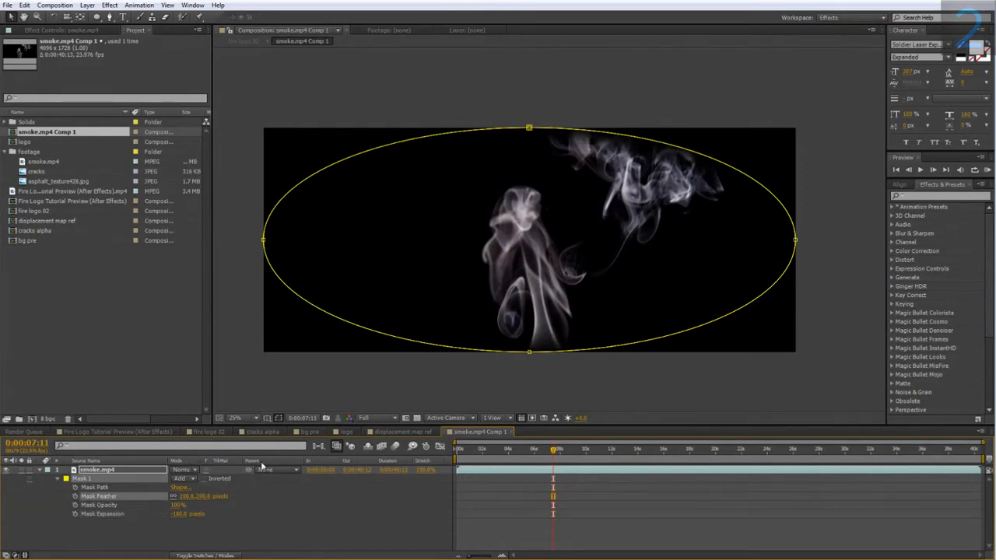
{"action": "left_click", "coordinate": [208, 431]}
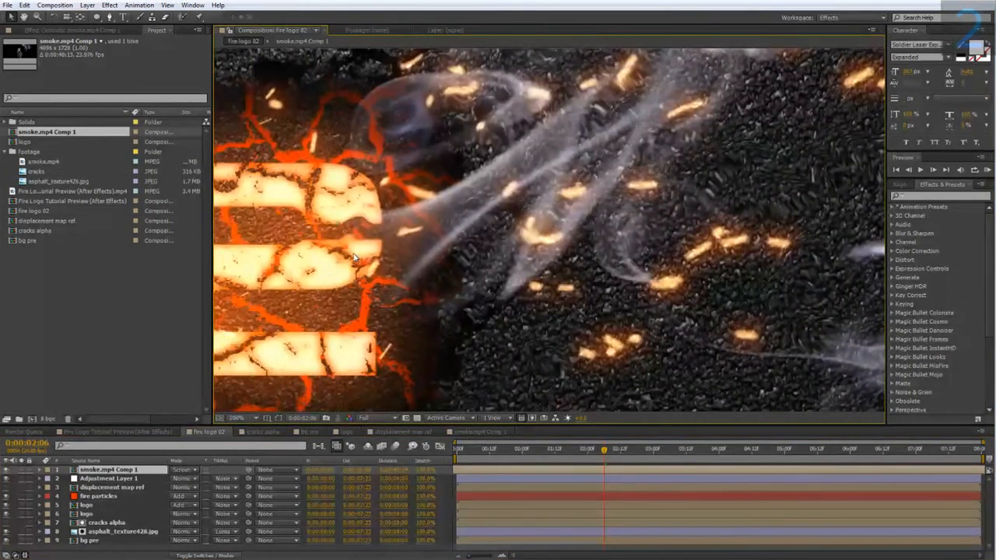
{"action": "scroll", "coordinate": [354, 258], "scroll_direction": "down", "scroll_amount": 1}
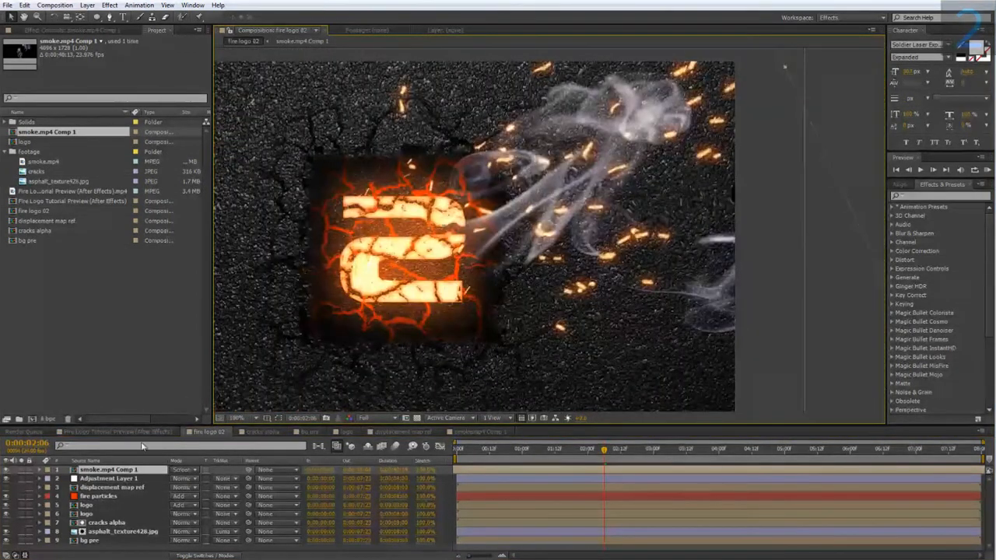
Step: Lower the opacity of the smoke.mp4 Comp 1 layer to 40%, judging the smoke at 0:00:03:16
{"action": "key", "text": "t"}
{"action": "left_click", "coordinate": [179, 478]}
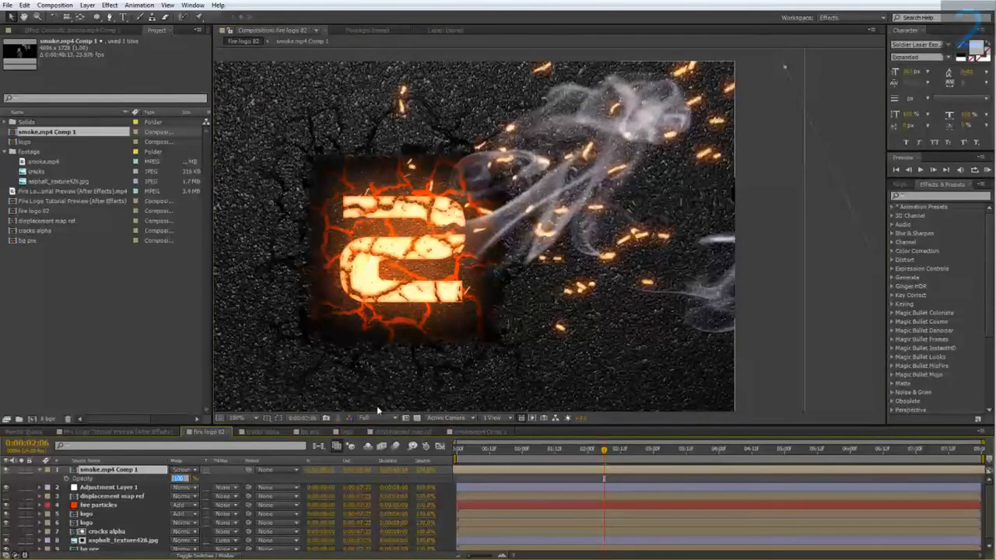
{"action": "type", "text": "0"}
{"action": "key", "text": "Return"}
{"action": "left_click_drag", "start_coordinate": [622, 449], "coordinate": [697, 462]}
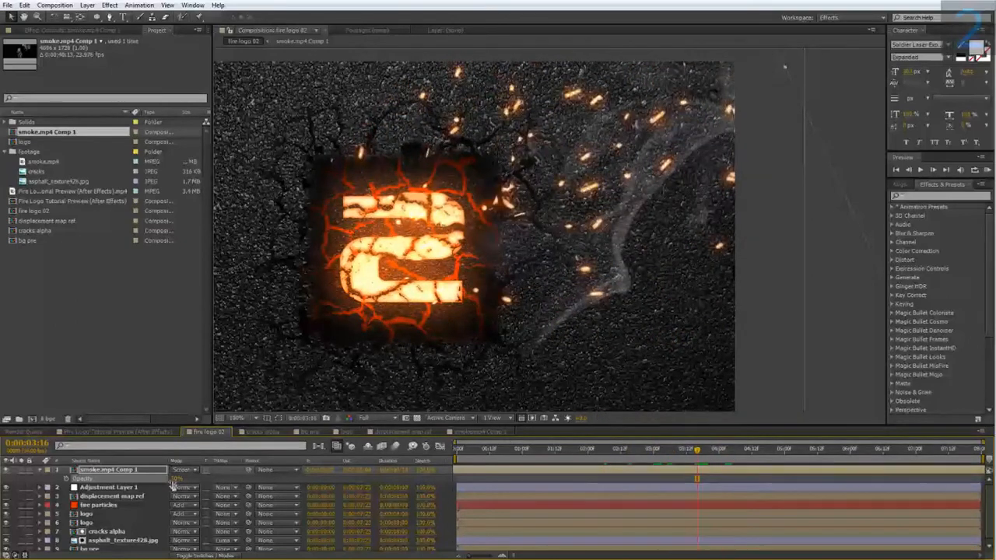
{"action": "left_click", "coordinate": [176, 479]}
{"action": "type", "text": "40"}
{"action": "key", "text": "Return"}
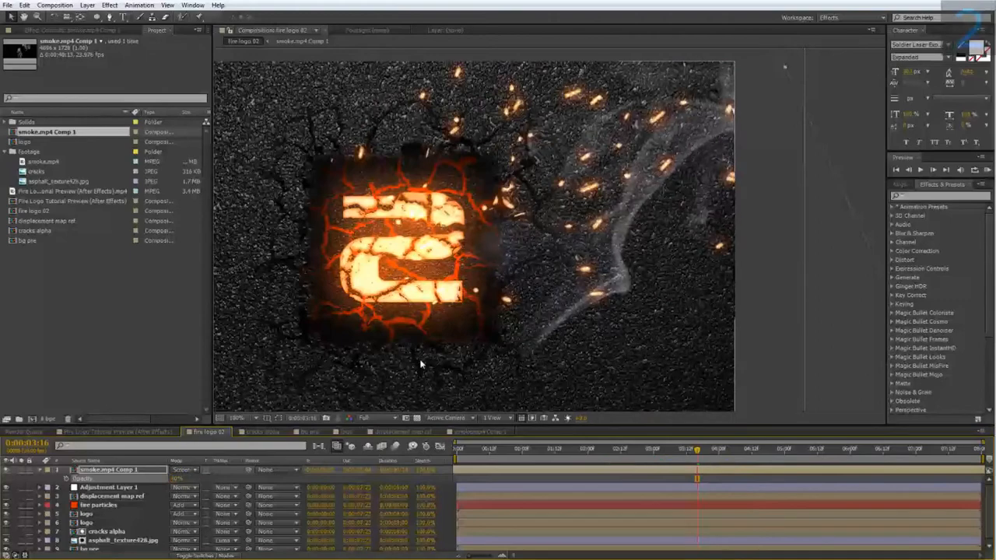
Step: Scale the smoke.mp4 Comp 1 layer to 41% and move it slightly up and left, checking the smoke at 0:00:05:15
{"action": "key", "text": "comma"}
{"action": "key", "text": "s"}
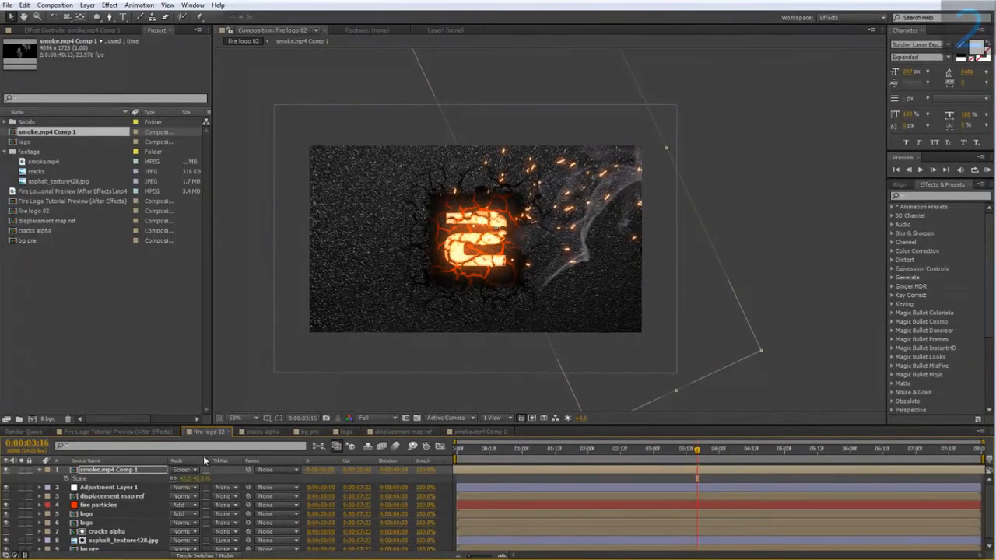
{"action": "left_click_drag", "start_coordinate": [201, 479], "coordinate": [200, 478]}
{"action": "left_click_drag", "start_coordinate": [538, 245], "coordinate": [532, 231]}
{"action": "left_click_drag", "start_coordinate": [697, 454], "coordinate": [825, 466]}
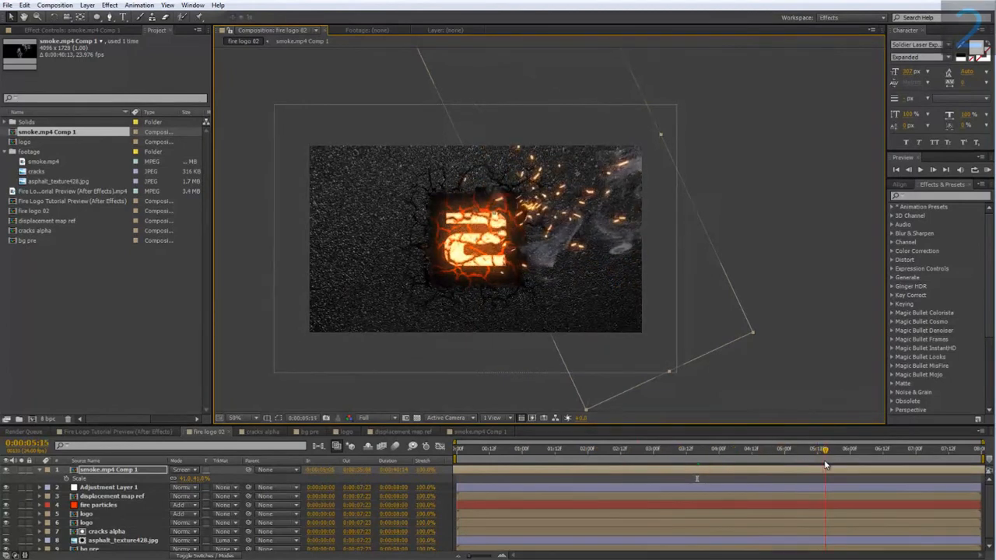
Step: Raise the opacity of the smoke.mp4 Comp 1 layer to 50%
{"action": "left_click", "coordinate": [187, 479]}
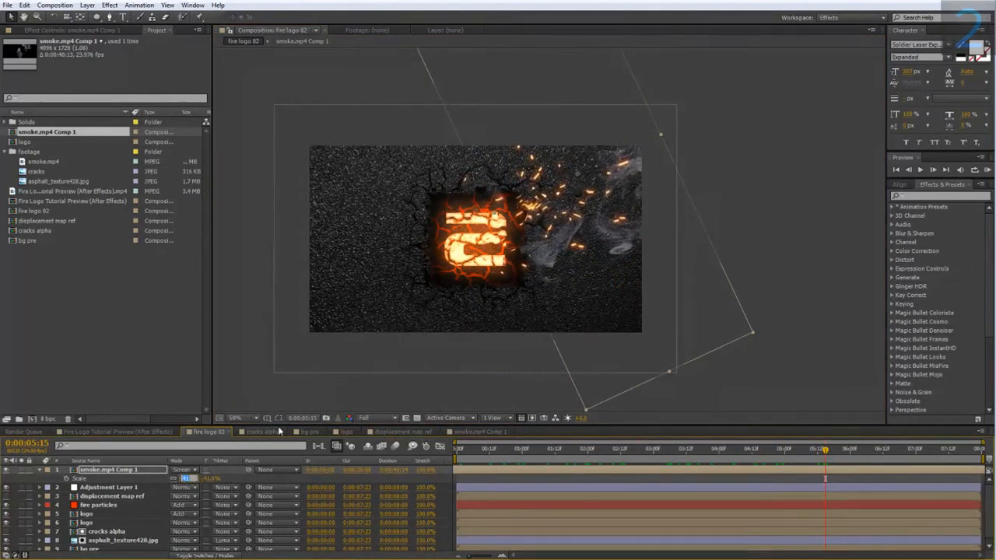
{"action": "left_click", "coordinate": [100, 487]}
{"action": "left_click", "coordinate": [103, 470]}
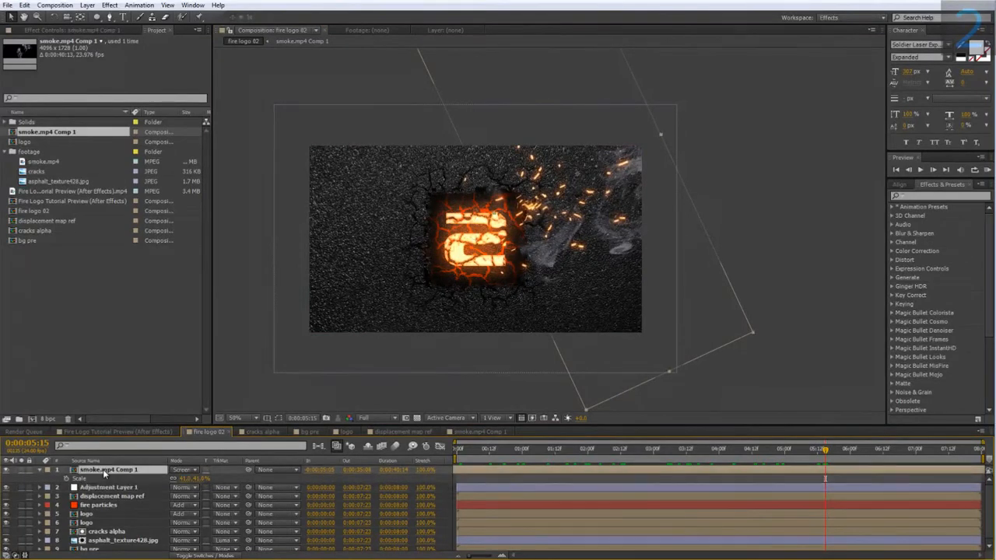
{"action": "key", "text": "t"}
{"action": "left_click", "coordinate": [178, 478]}
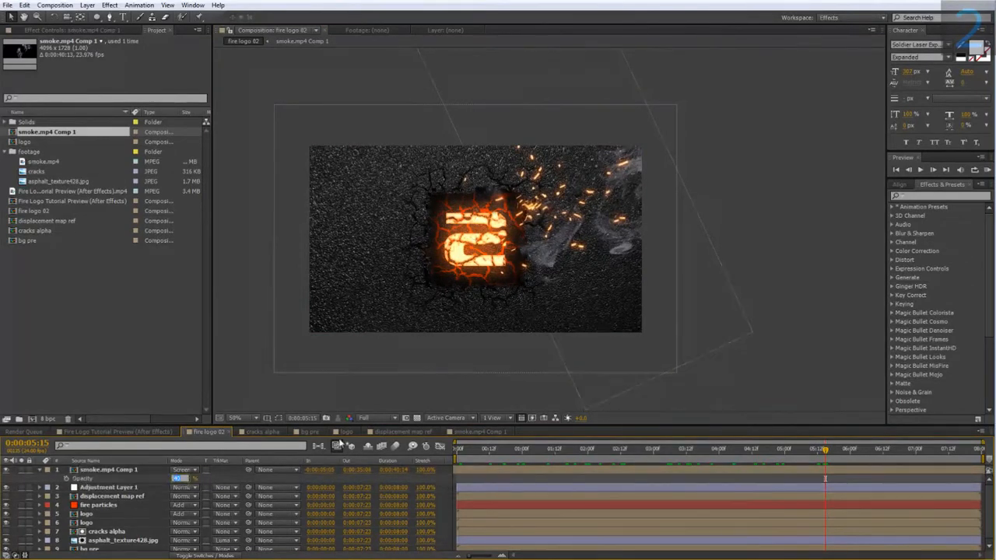
{"action": "type", "text": "50"}
{"action": "key", "text": "Return"}
Step: Move the smoke.mp4 Comp 1 layer slightly up and left towards the logo from 0:00:03:22, preview the playback, and collapse the layer
{"action": "left_click_drag", "start_coordinate": [612, 451], "coordinate": [713, 466]}
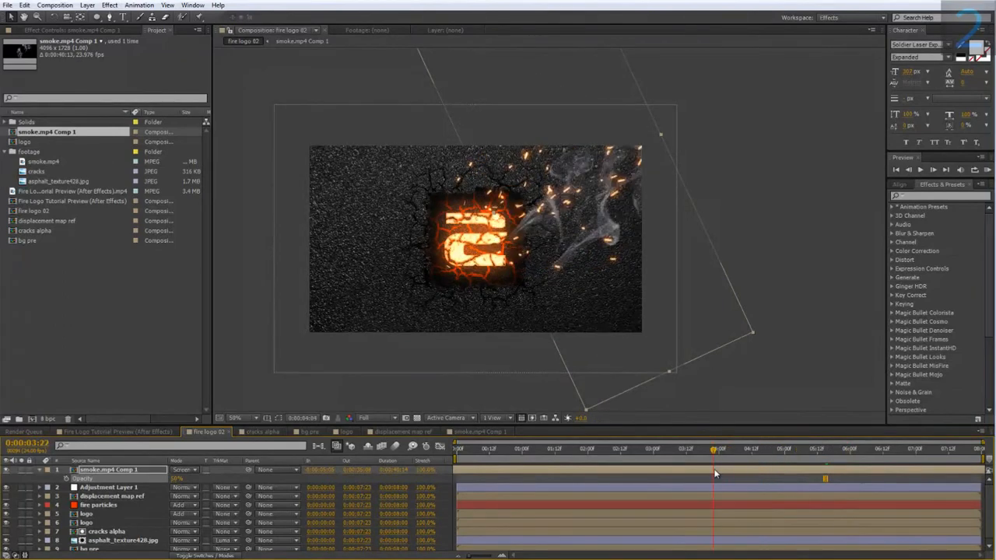
{"action": "left_click_drag", "start_coordinate": [533, 206], "coordinate": [516, 199]}
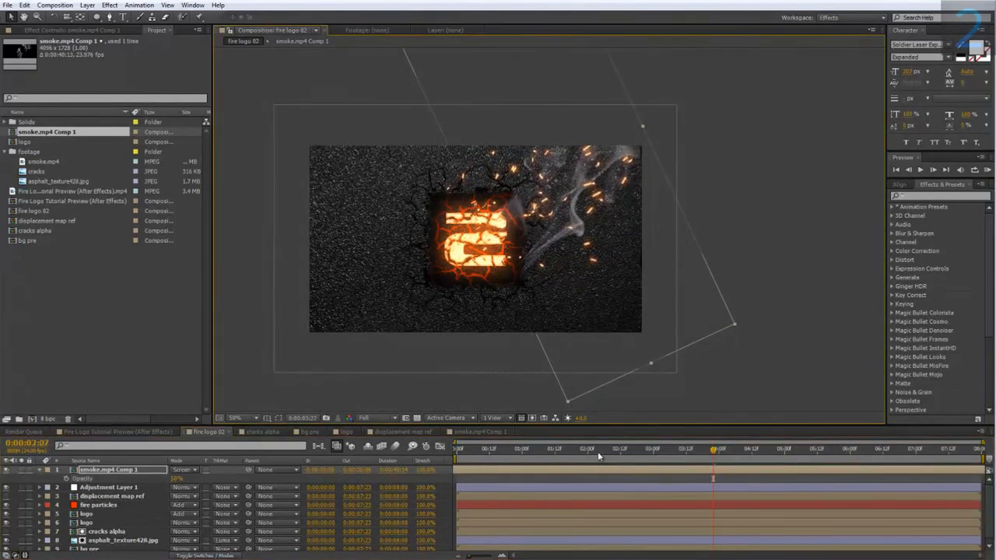
{"action": "key", "text": "space"}
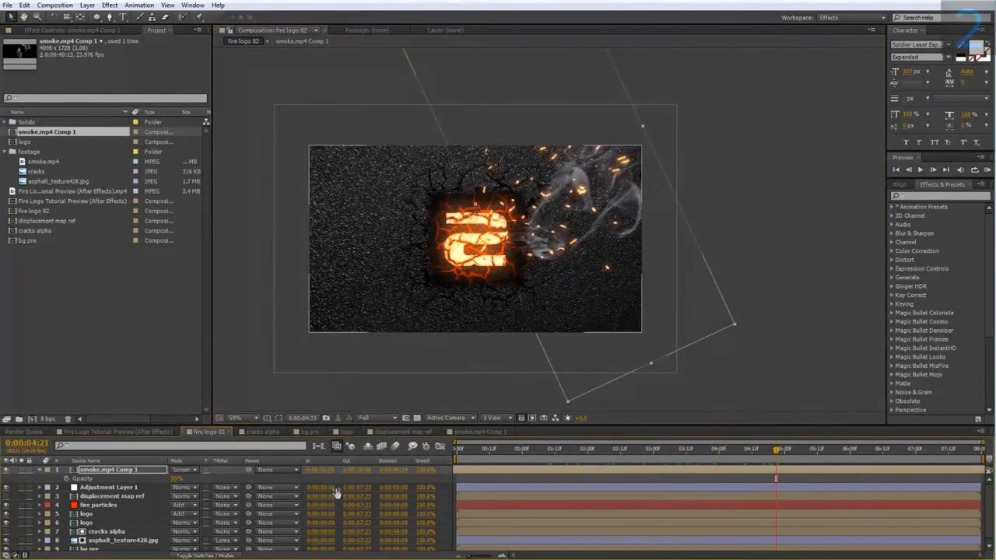
{"action": "left_click", "coordinate": [41, 470]}
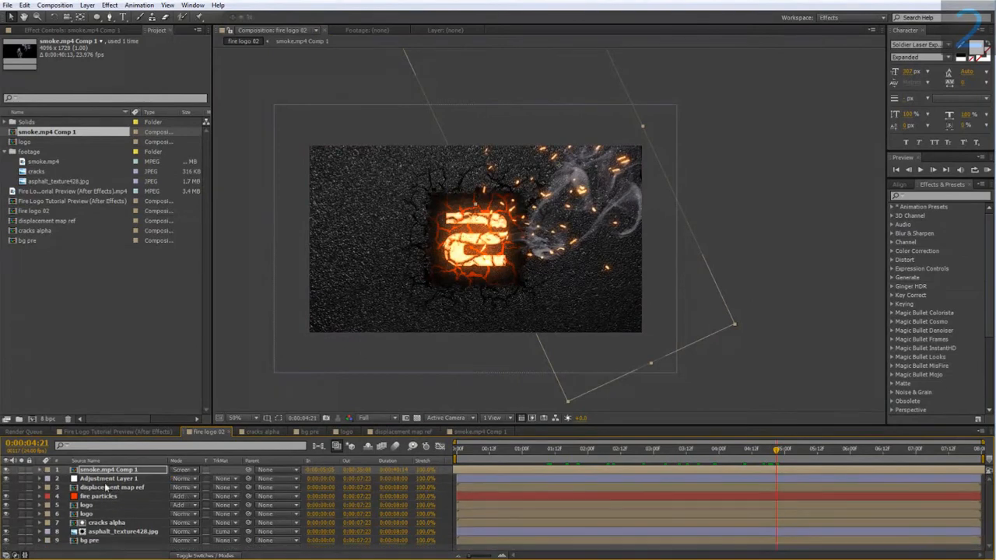
Step: Add a null object to the fire logo 02 composition and parent all the other layers to it
{"action": "left_click_drag", "start_coordinate": [337, 424], "coordinate": [331, 388]}
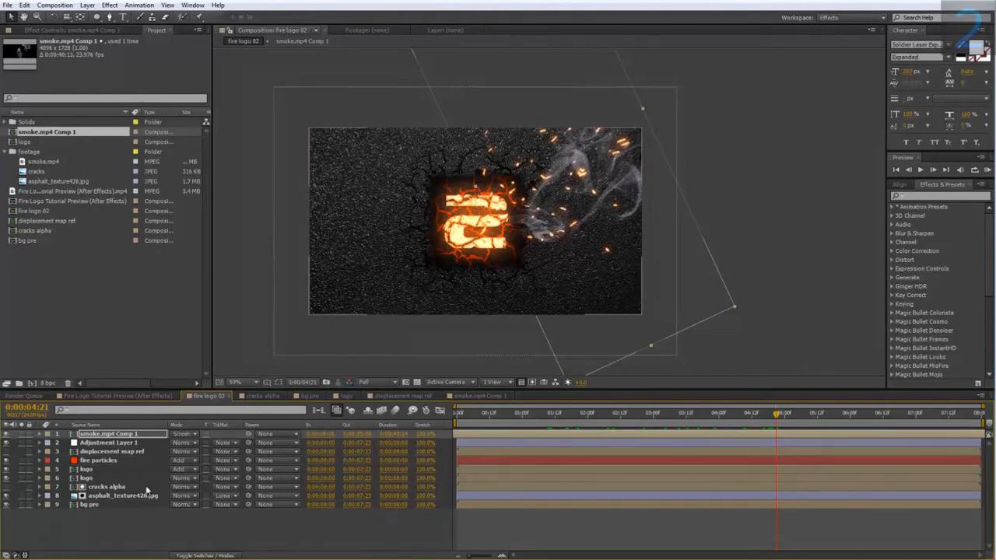
{"action": "right_click", "coordinate": [92, 521]}
{"action": "mouse_move", "coordinate": [152, 414]}
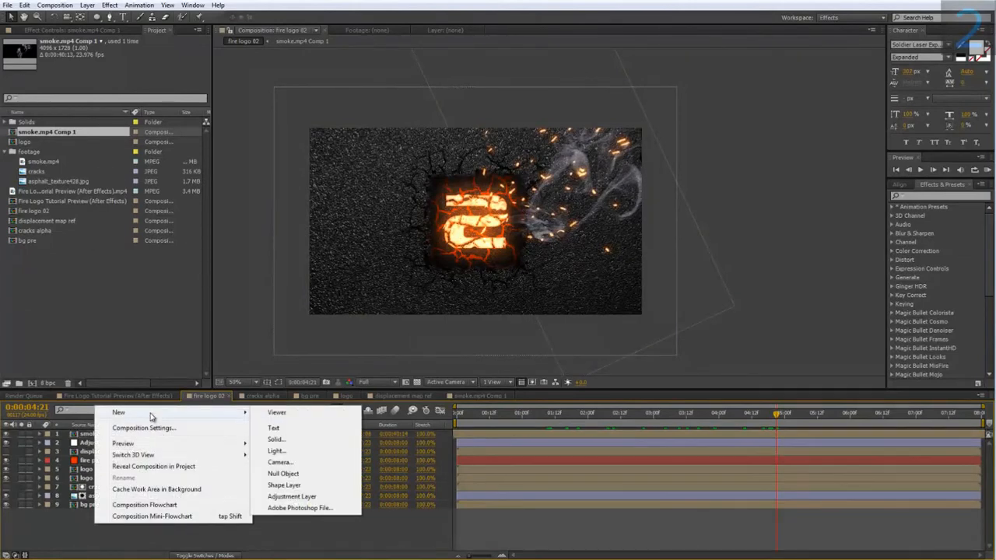
{"action": "left_click", "coordinate": [313, 475]}
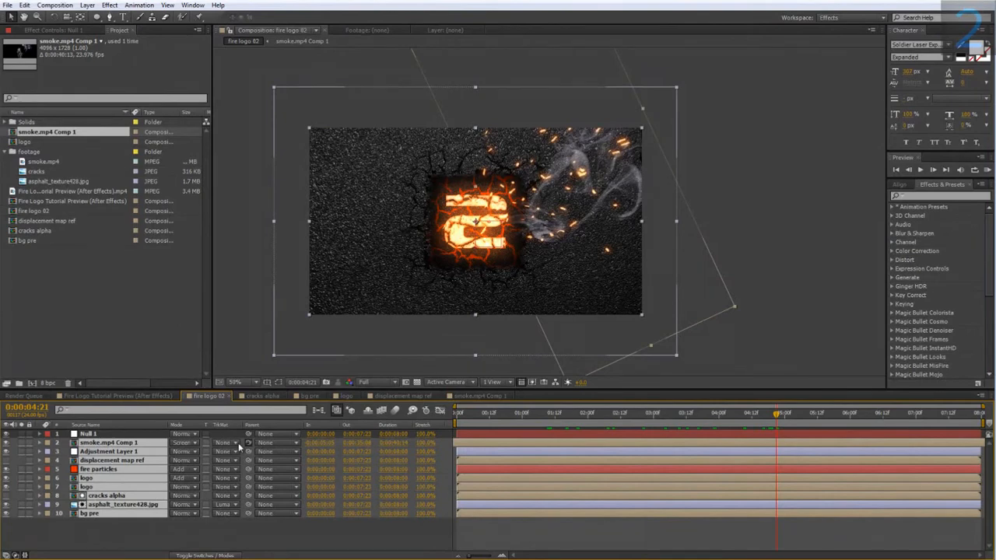
{"action": "left_click_drag", "start_coordinate": [238, 442], "coordinate": [124, 434]}
Step: Keyframe the null's scale from 100% at the start to 113% at 0:00:07:23
{"action": "left_click", "coordinate": [117, 434]}
{"action": "key", "text": "s"}
{"action": "left_click_drag", "start_coordinate": [476, 414], "coordinate": [986, 434]}
{"action": "left_click", "coordinate": [67, 443]}
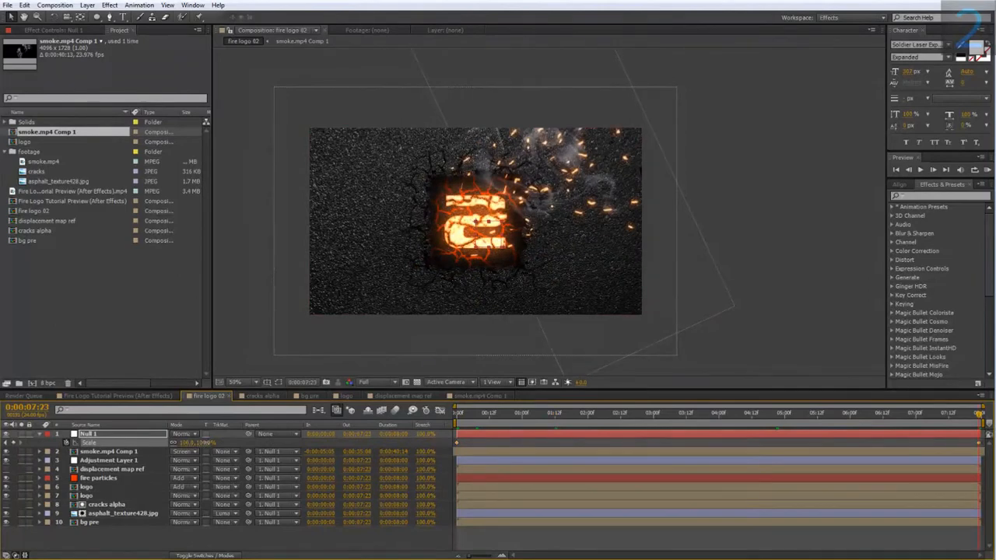
{"action": "left_click_drag", "start_coordinate": [203, 442], "coordinate": [213, 441]}
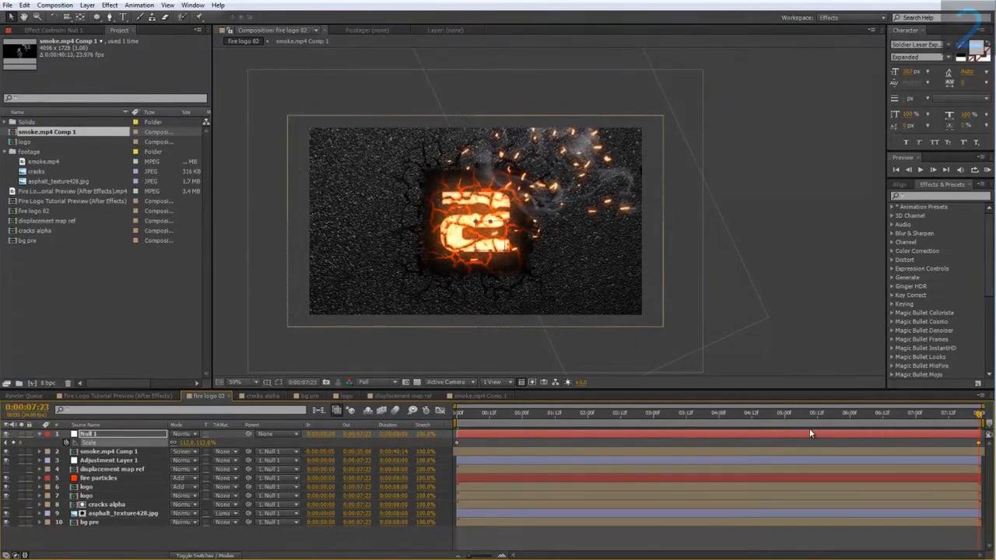
Step: Check the zoom along the timeline and reduce the null's end scale keyframe at 0:00:07:23 to 107%
{"action": "left_click_drag", "start_coordinate": [801, 420], "coordinate": [963, 435]}
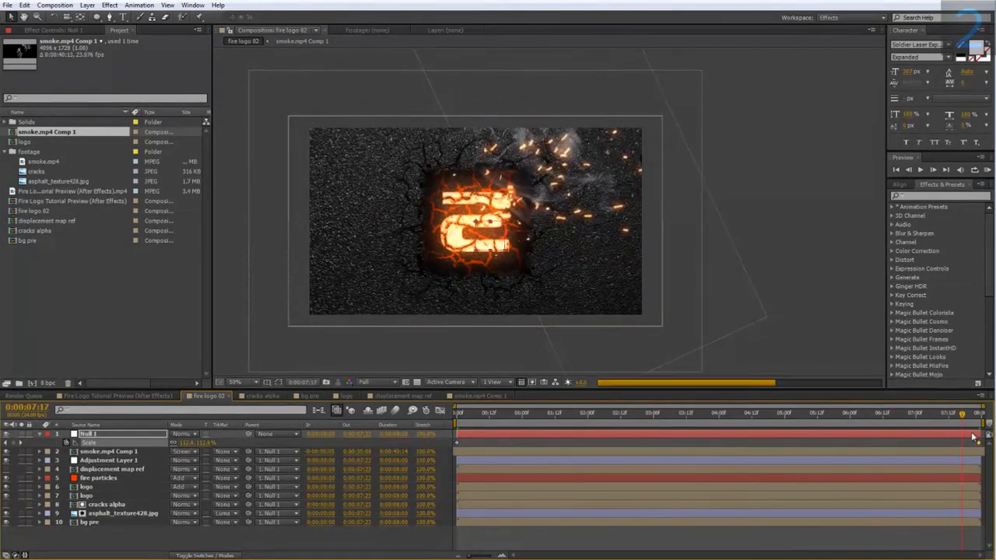
{"action": "left_click", "coordinate": [205, 442]}
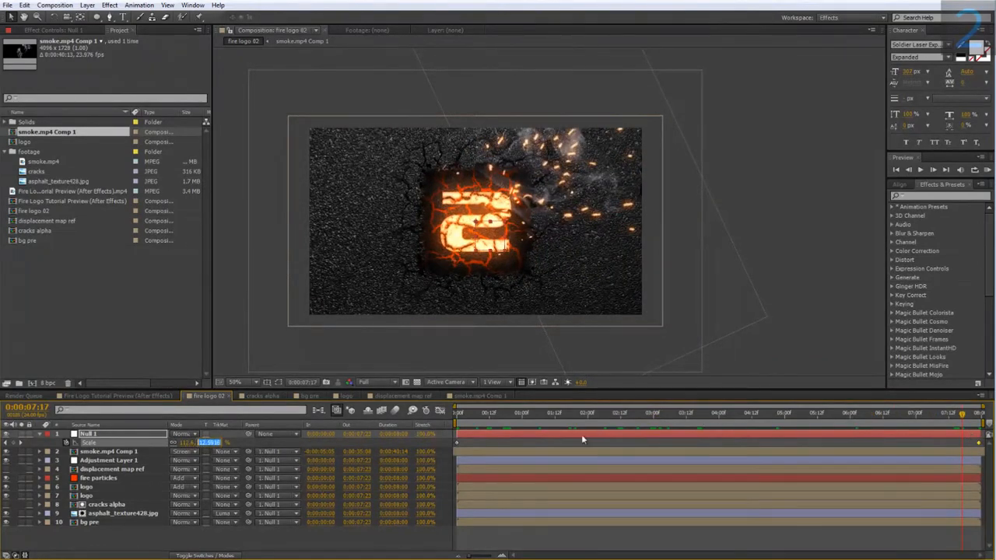
{"action": "left_click", "coordinate": [966, 440]}
{"action": "left_click_drag", "start_coordinate": [963, 414], "coordinate": [980, 415]}
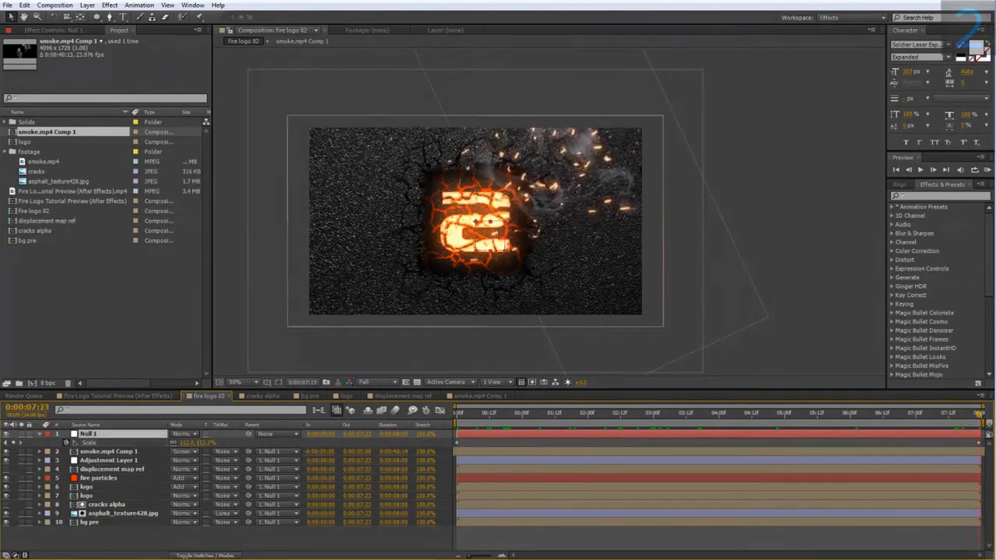
{"action": "left_click_drag", "start_coordinate": [206, 442], "coordinate": [201, 442]}
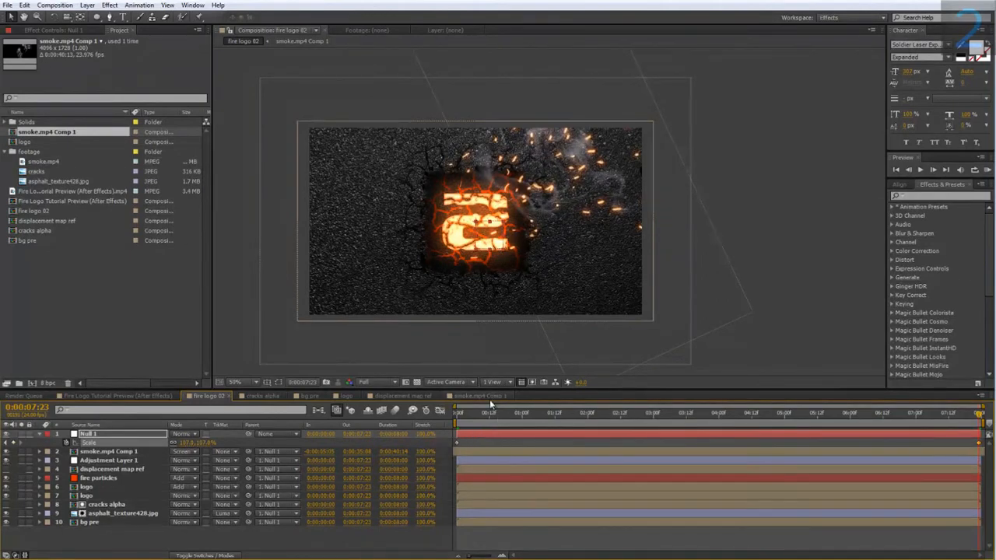
Step: Create a new adjustment layer above all layers and apply the Magic Bullet Looks effect to it
{"action": "right_click", "coordinate": [118, 545]}
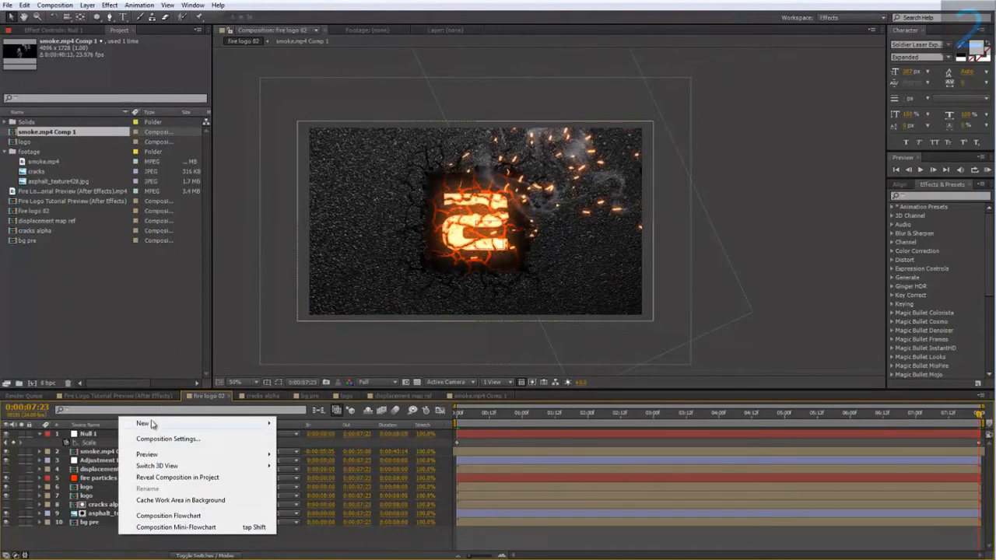
{"action": "mouse_move", "coordinate": [147, 423]}
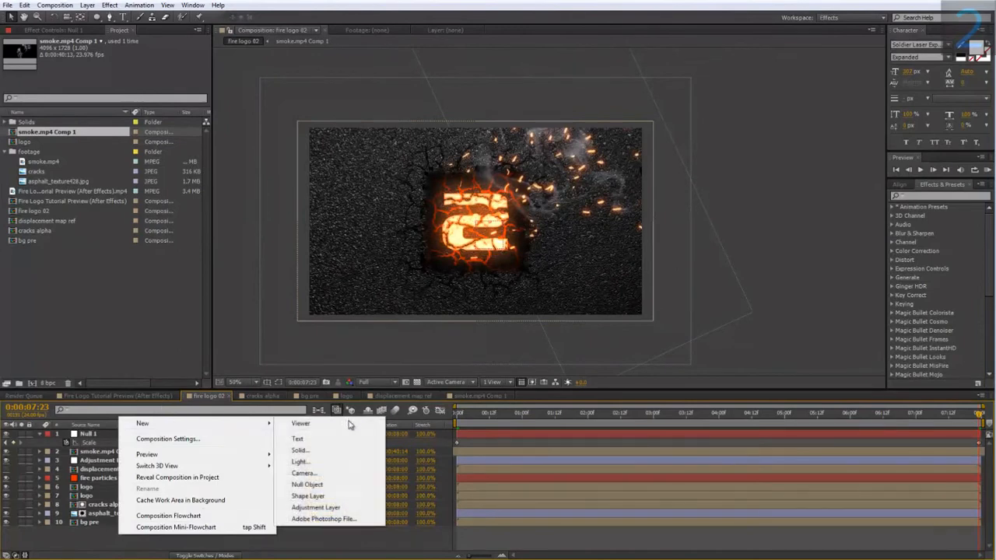
{"action": "left_click", "coordinate": [315, 507]}
{"action": "right_click", "coordinate": [107, 435]}
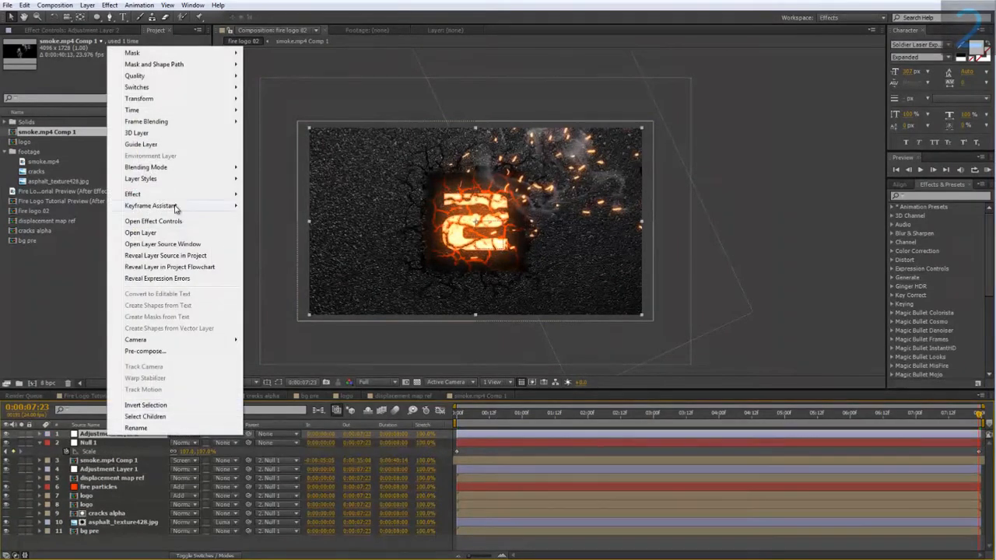
{"action": "mouse_move", "coordinate": [188, 196]}
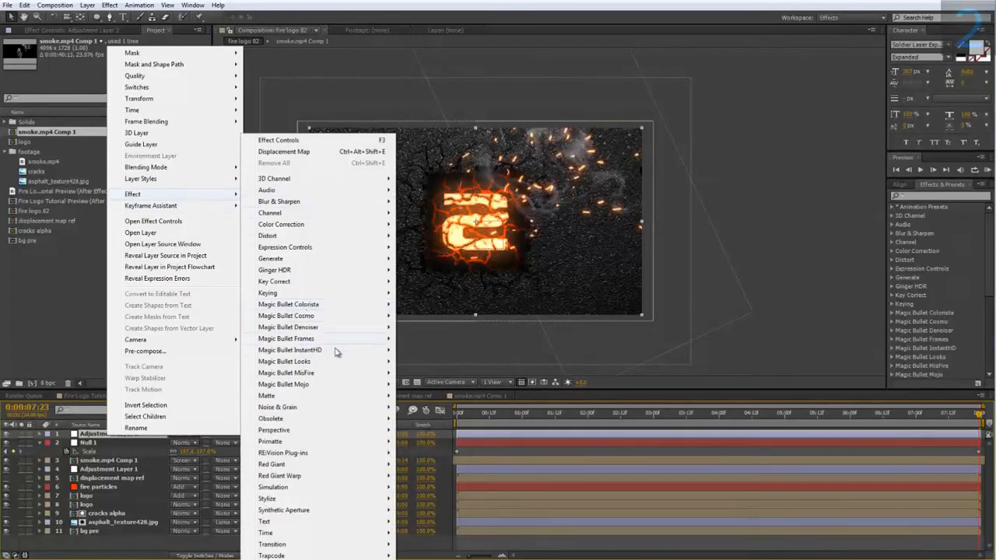
{"action": "mouse_move", "coordinate": [319, 361]}
{"action": "left_click", "coordinate": [419, 362]}
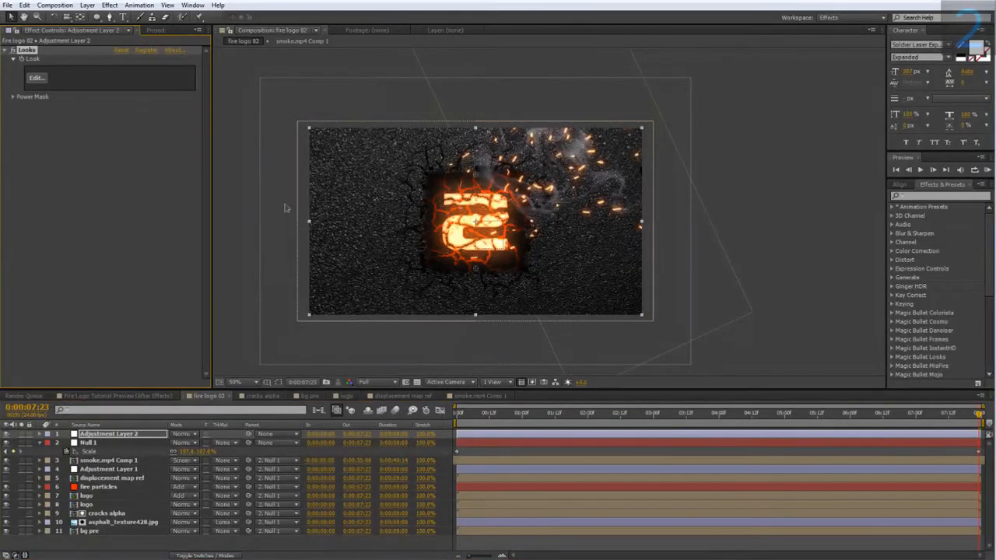
Step: Open the look for editing and add a Vignette from the lens tools
{"action": "left_click", "coordinate": [35, 78]}
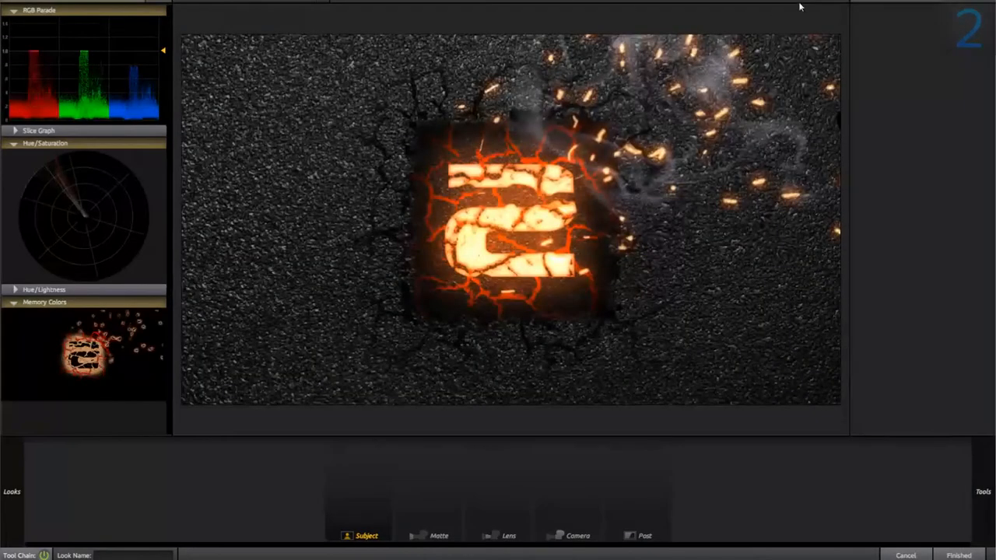
{"action": "scroll", "coordinate": [800, 6], "scroll_direction": "up", "scroll_amount": 3}
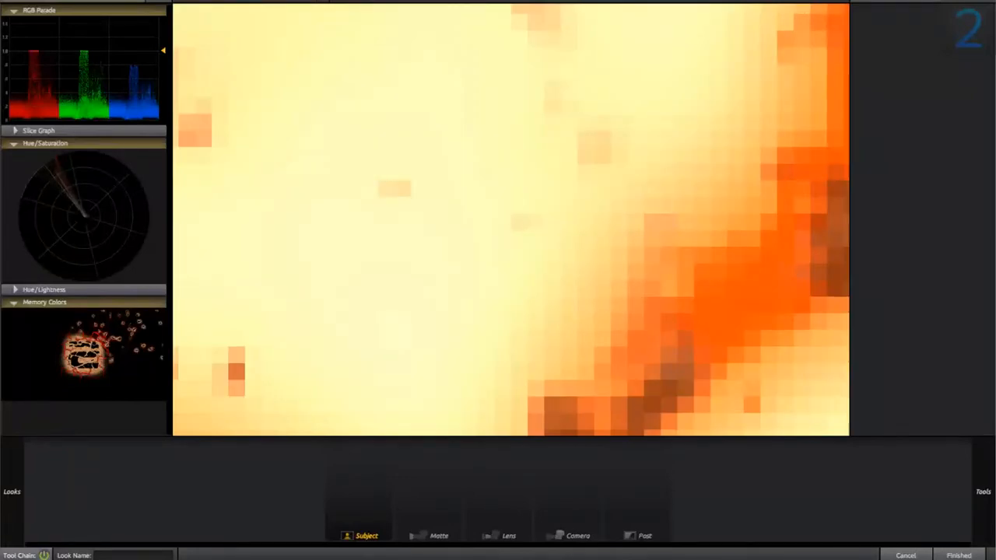
{"action": "scroll", "coordinate": [510, 220], "scroll_direction": "down", "scroll_amount": 3}
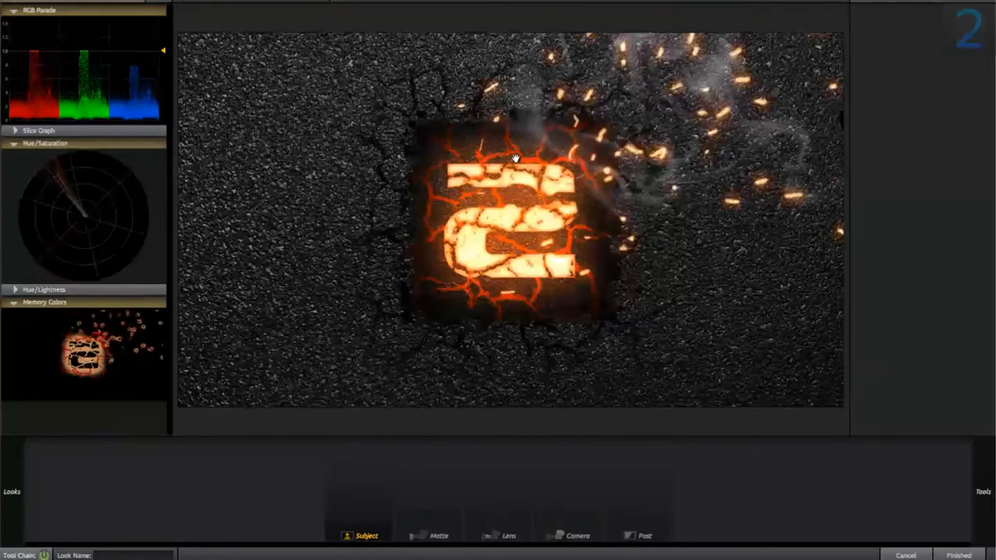
{"action": "mouse_move", "coordinate": [979, 451]}
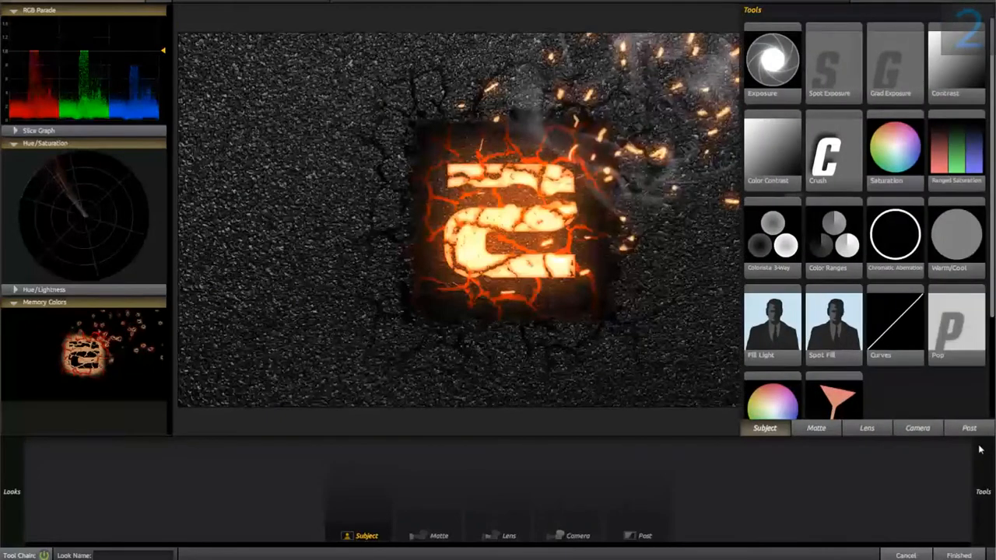
{"action": "left_click", "coordinate": [865, 428]}
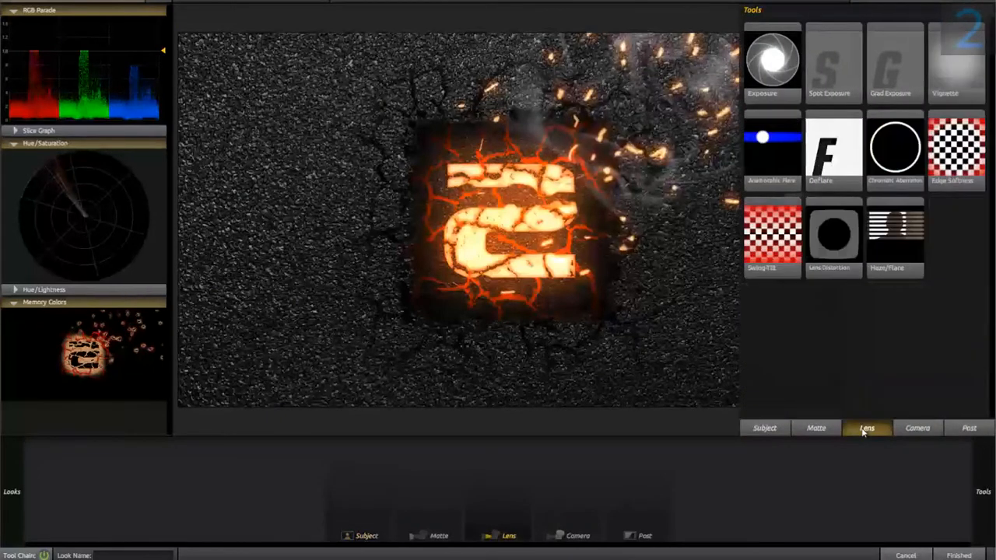
{"action": "double_click", "coordinate": [957, 74]}
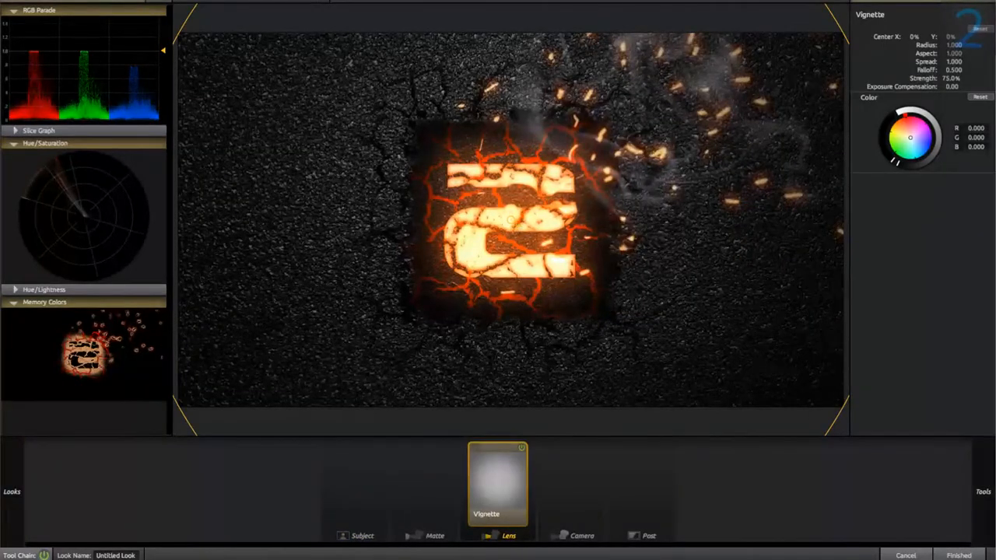
Step: Set the vignette's spread to about 0.75, placing its inner circle around the logo, and its strength to 80%
{"action": "left_click_drag", "start_coordinate": [516, 225], "coordinate": [587, 289]}
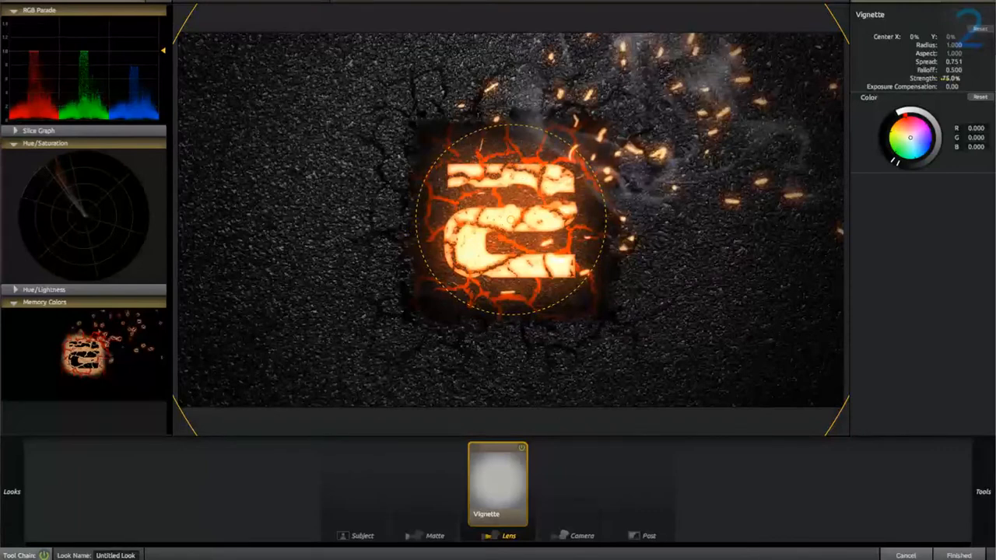
{"action": "left_click_drag", "start_coordinate": [950, 79], "coordinate": [953, 79]}
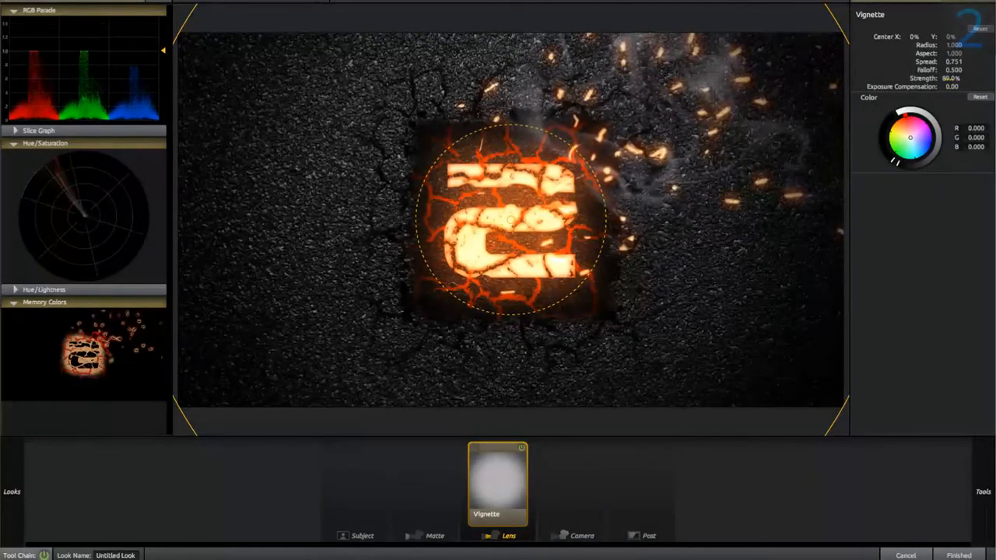
{"action": "left_click", "coordinate": [950, 79]}
{"action": "type", "text": "80"}
{"action": "key", "text": "Return"}
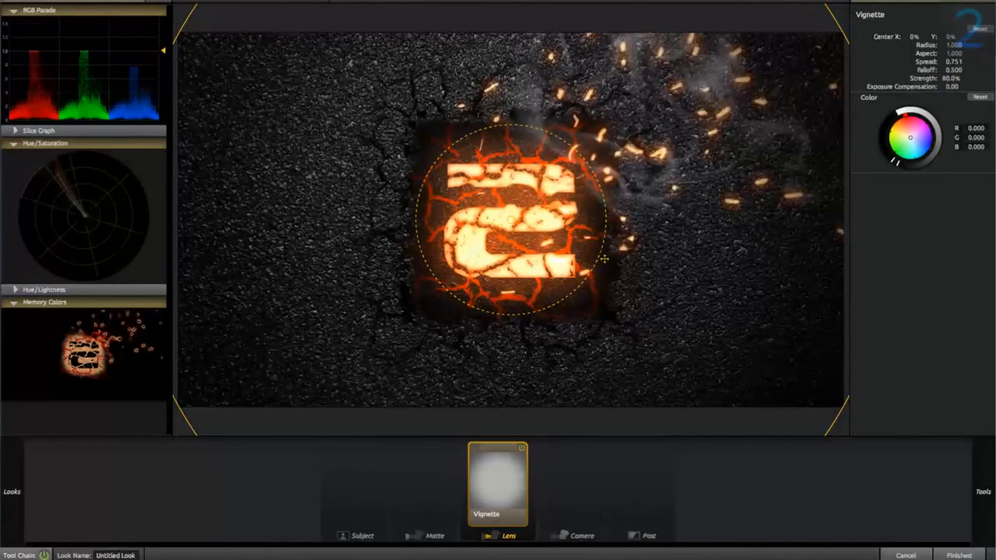
Step: Fine-tune the vignette to a spread of 0.770 and an aspect of 0.993, comparing the image with it off and on
{"action": "left_click_drag", "start_coordinate": [603, 258], "coordinate": [584, 270]}
{"action": "scroll", "coordinate": [820, 256], "scroll_direction": "down", "scroll_amount": 3}
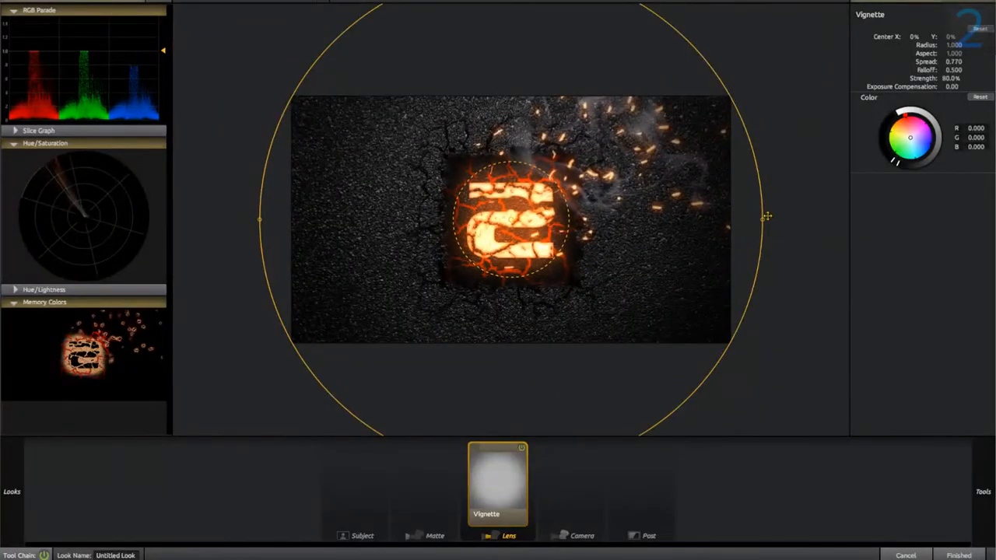
{"action": "left_click_drag", "start_coordinate": [766, 216], "coordinate": [760, 219]}
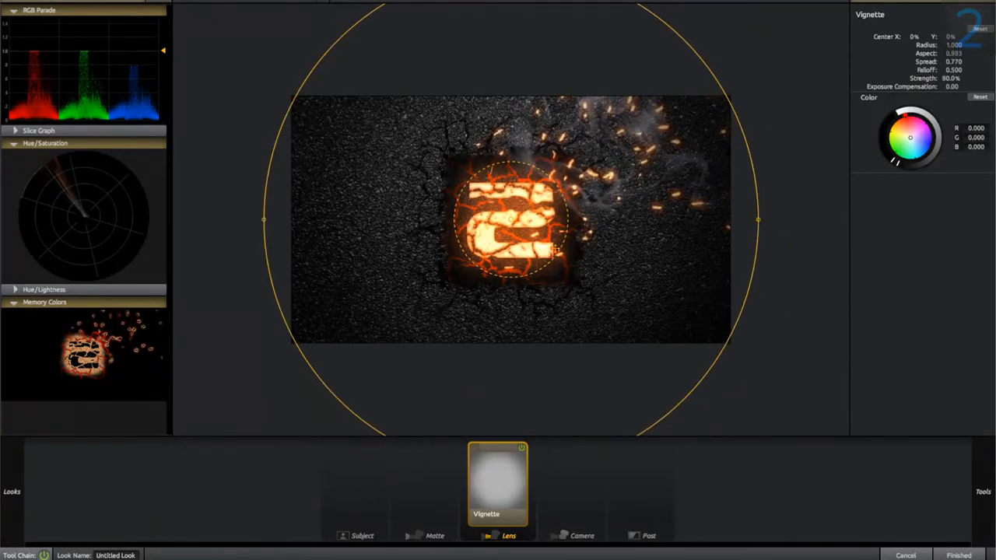
{"action": "left_click", "coordinate": [521, 449]}
{"action": "left_click", "coordinate": [521, 448]}
Step: Add a Spot Exposure lens tool, tighten its inner circle around the logo to a spread of 0.787, and set its stops to +0.50
{"action": "mouse_move", "coordinate": [983, 491]}
{"action": "left_click", "coordinate": [820, 78]}
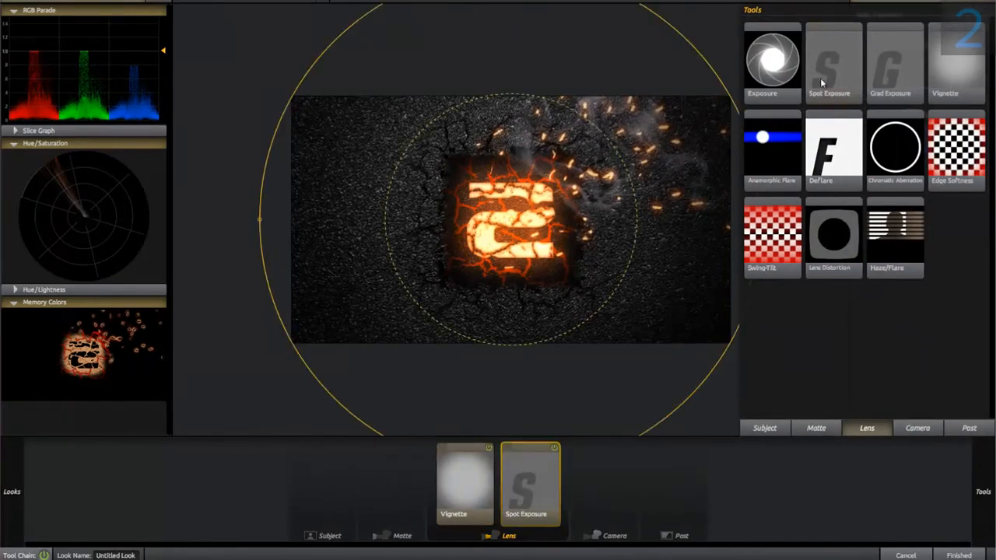
{"action": "left_click_drag", "start_coordinate": [635, 221], "coordinate": [565, 221]}
{"action": "left_click", "coordinate": [963, 37]}
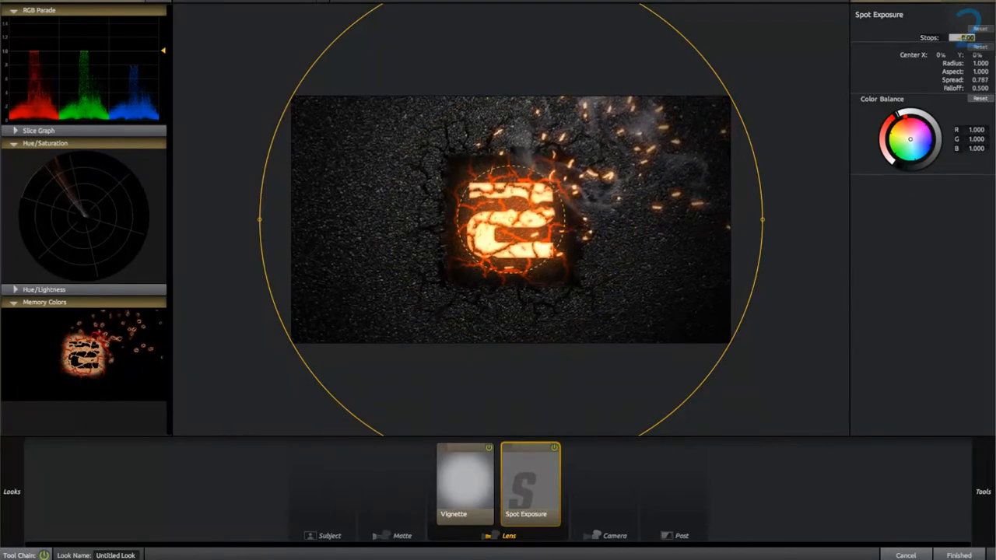
{"action": "left_click", "coordinate": [937, 226]}
{"action": "left_click", "coordinate": [963, 37]}
{"action": "key", "text": "Return"}
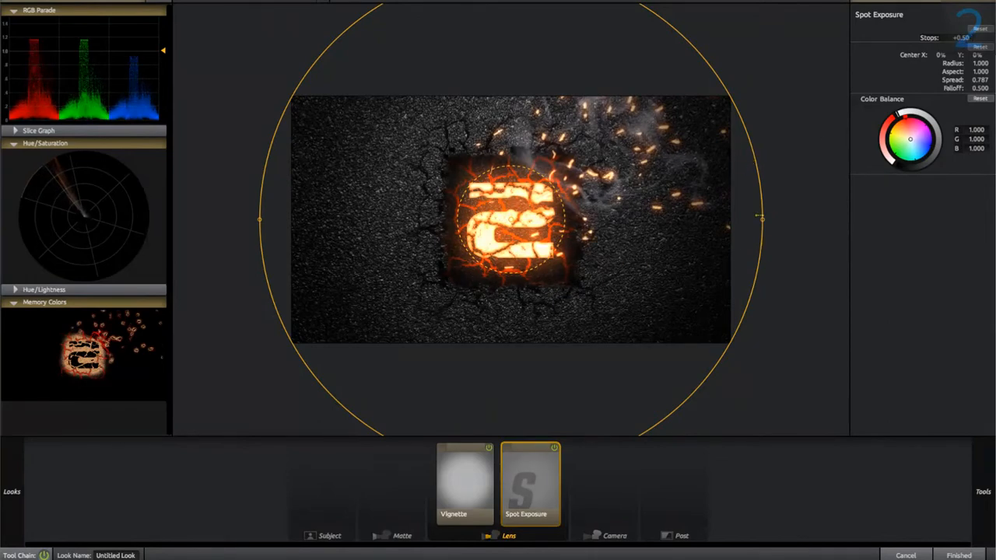
Step: Reshape the Spot Exposure circles around the logo to radius 0.649, aspect 0.997 and spread 0.832, comparing the image with it off and on
{"action": "left_click_drag", "start_coordinate": [759, 215], "coordinate": [670, 215]}
{"action": "scroll", "coordinate": [603, 209], "scroll_direction": "down", "scroll_amount": 2}
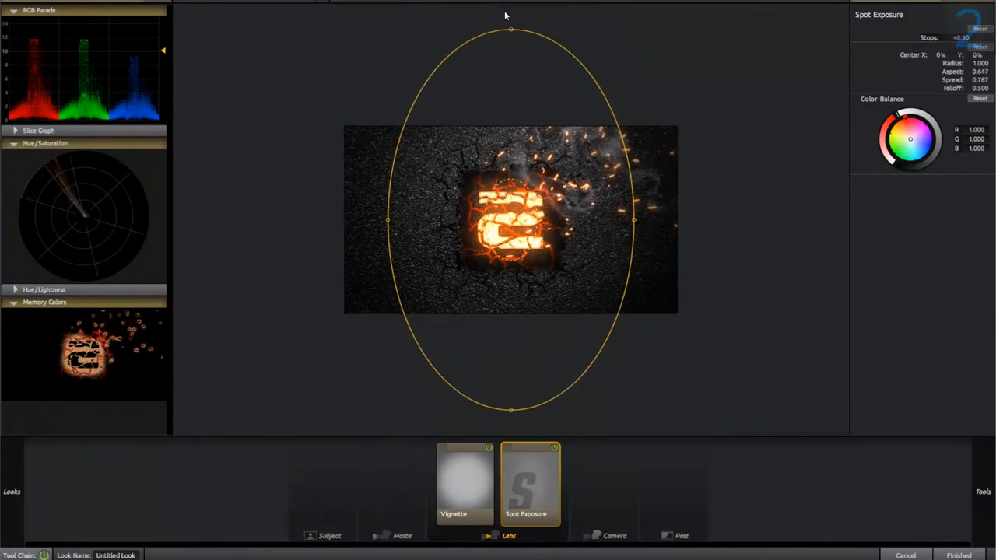
{"action": "left_click_drag", "start_coordinate": [510, 30], "coordinate": [507, 97]}
{"action": "mouse_move", "coordinate": [537, 221]}
{"action": "left_mouse_down"}
{"action": "mouse_move", "coordinate": [556, 223]}
{"action": "mouse_move", "coordinate": [527, 221]}
{"action": "left_mouse_up"}
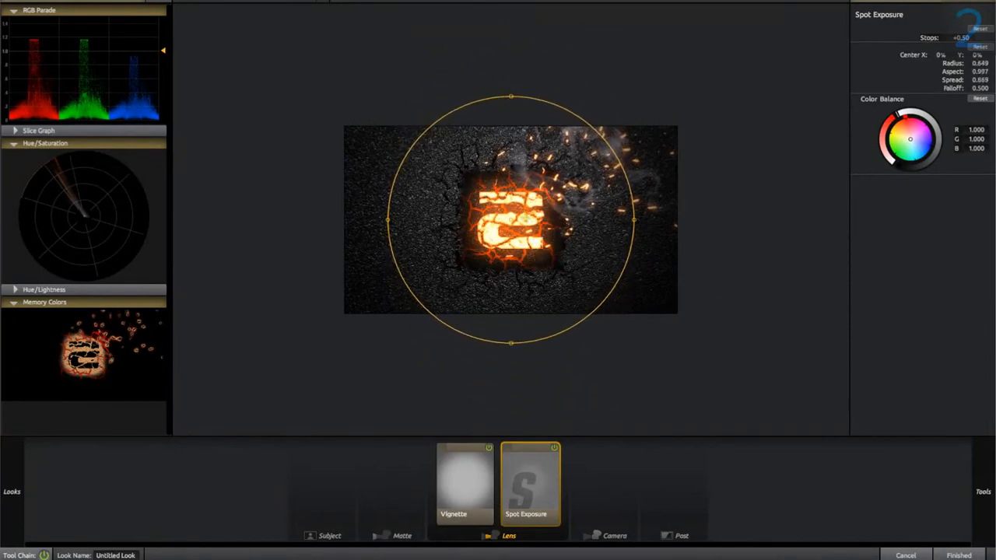
{"action": "left_click", "coordinate": [555, 448]}
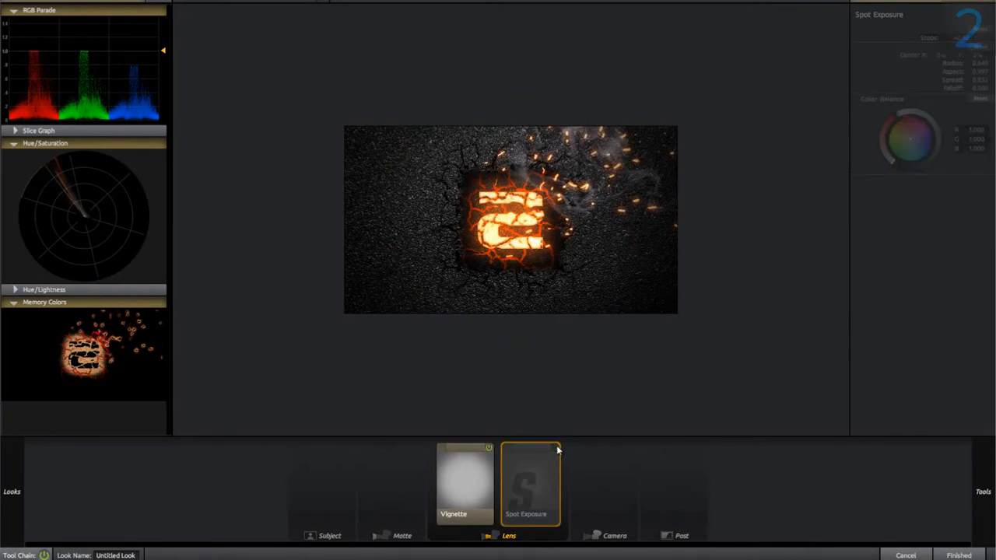
{"action": "left_click", "coordinate": [554, 447]}
{"action": "left_click", "coordinate": [554, 448]}
{"action": "left_click", "coordinate": [554, 448]}
{"action": "left_click", "coordinate": [555, 448]}
{"action": "left_click", "coordinate": [554, 448]}
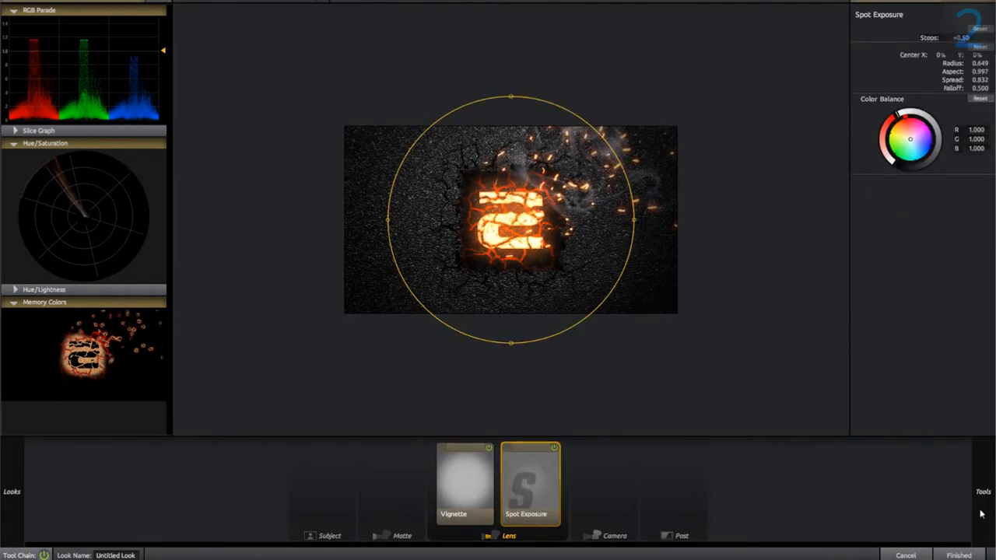
Step: Add an Edge Softness lens tool with a blur size of 1.00% and a quality of 10
{"action": "mouse_move", "coordinate": [980, 513]}
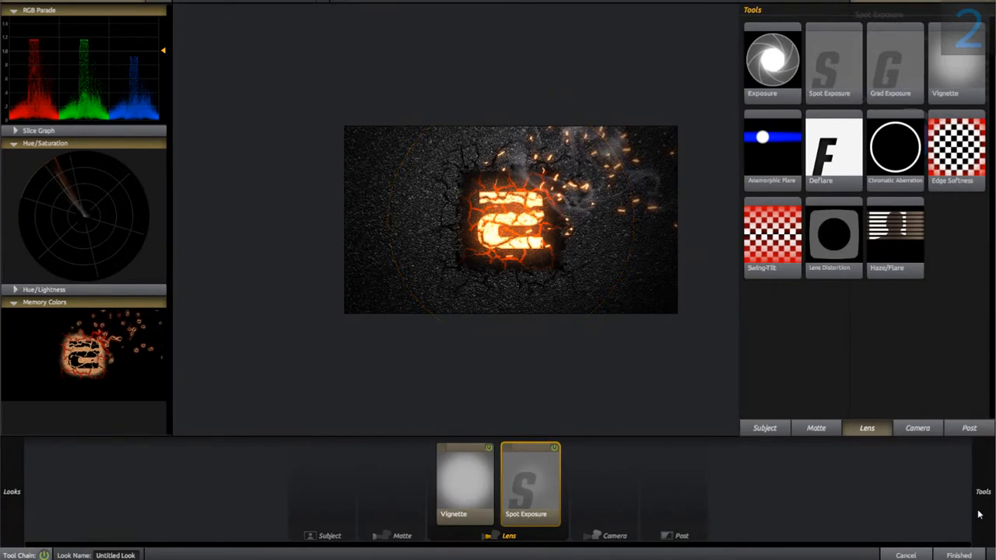
{"action": "double_click", "coordinate": [969, 165]}
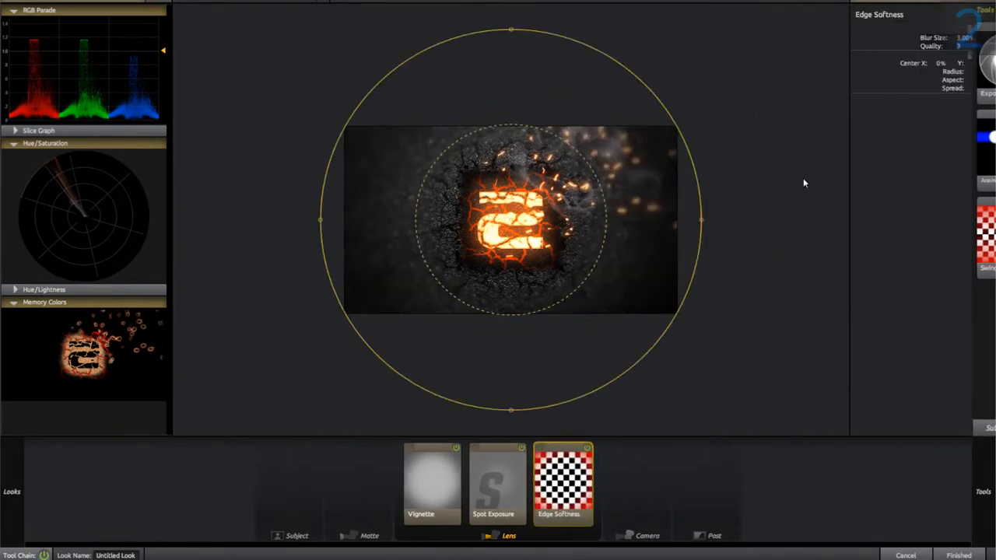
{"action": "left_click", "coordinate": [963, 37]}
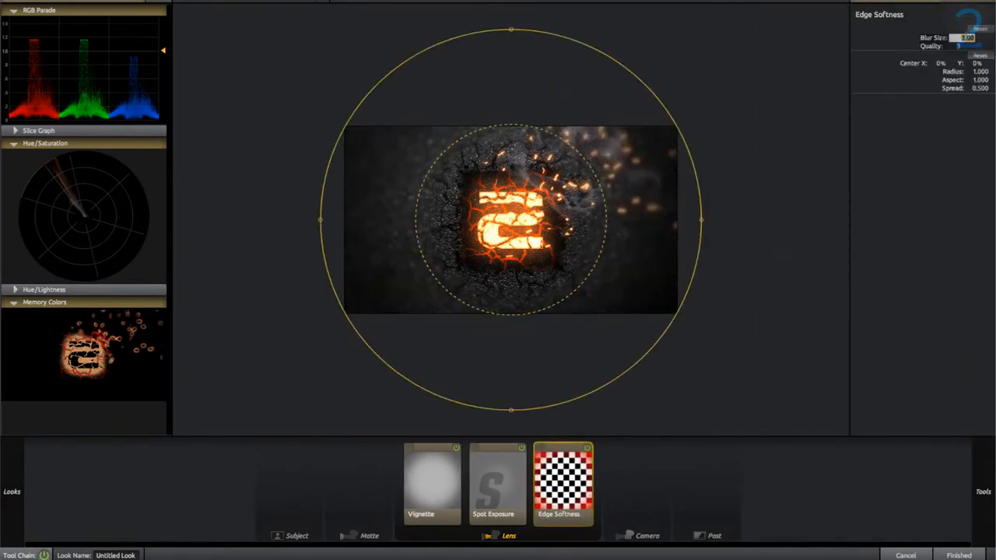
{"action": "key", "text": "Return"}
{"action": "left_click_drag", "start_coordinate": [957, 46], "coordinate": [994, 51]}
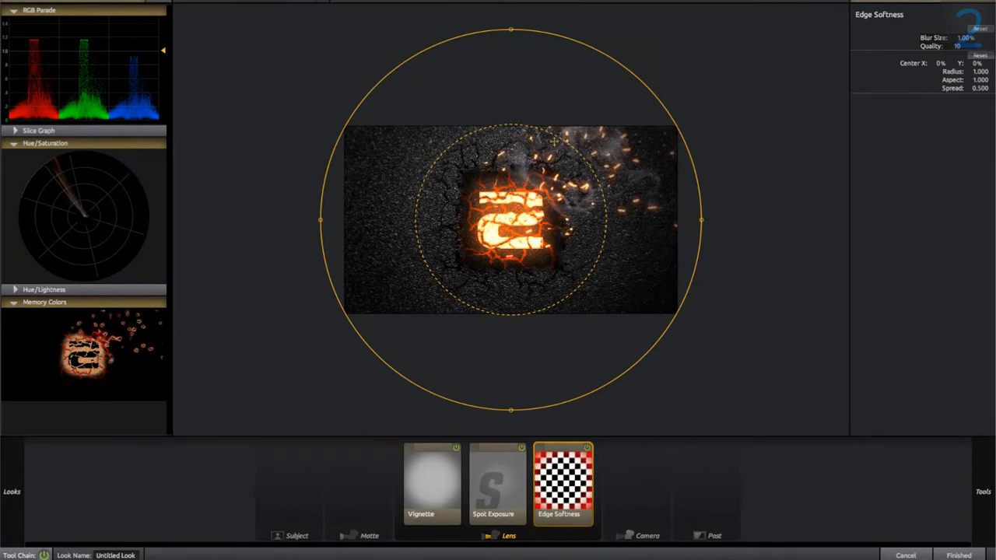
Step: Add a Haze/Flare lens tool and tint it a deep orange of about R 1.218, G 0.426, B 0.033
{"action": "mouse_move", "coordinate": [993, 460]}
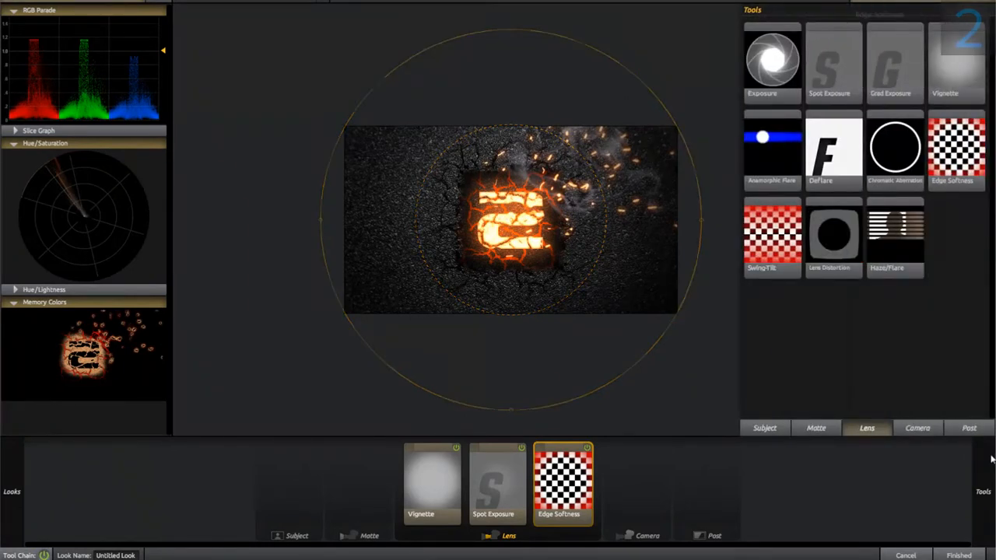
{"action": "double_click", "coordinate": [896, 233]}
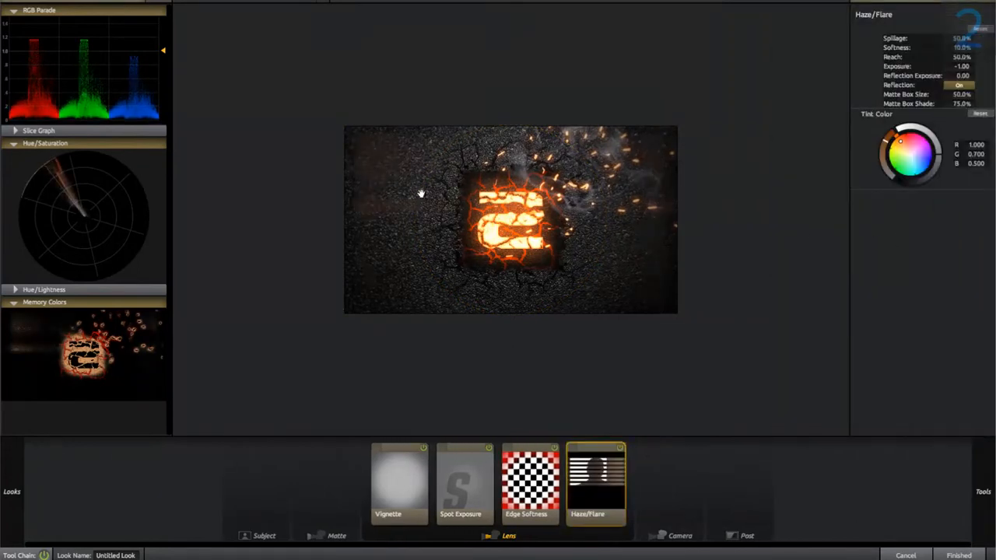
{"action": "scroll", "coordinate": [426, 212], "scroll_direction": "up", "scroll_amount": 2}
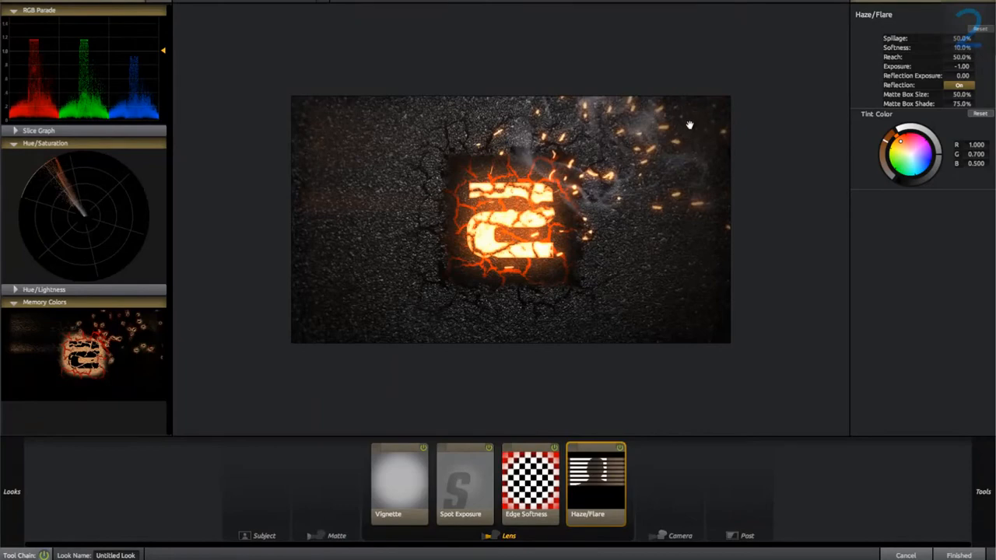
{"action": "left_click", "coordinate": [887, 137]}
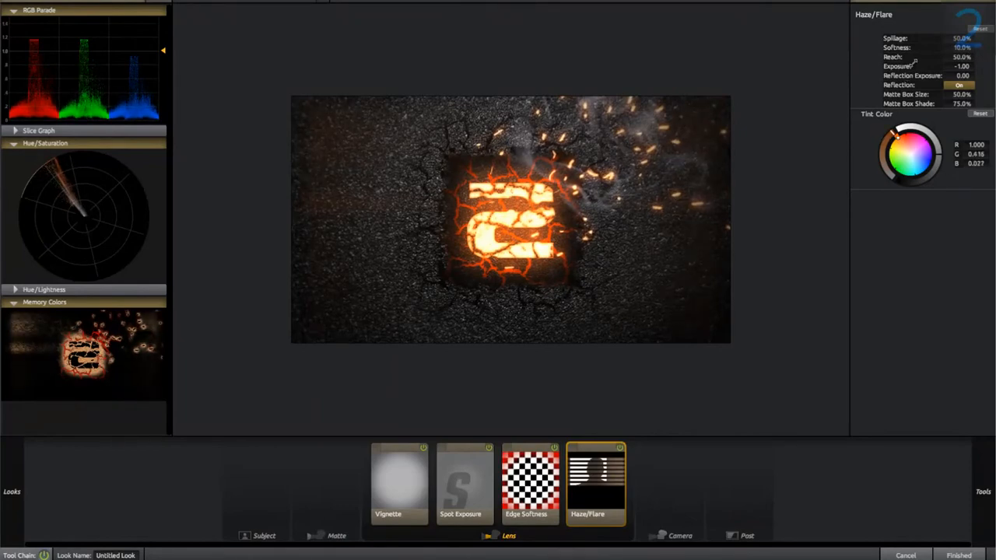
{"action": "mouse_move", "coordinate": [896, 139]}
{"action": "left_mouse_down"}
{"action": "mouse_move", "coordinate": [905, 129]}
{"action": "mouse_move", "coordinate": [940, 150]}
{"action": "mouse_move", "coordinate": [938, 138]}
{"action": "left_mouse_up"}
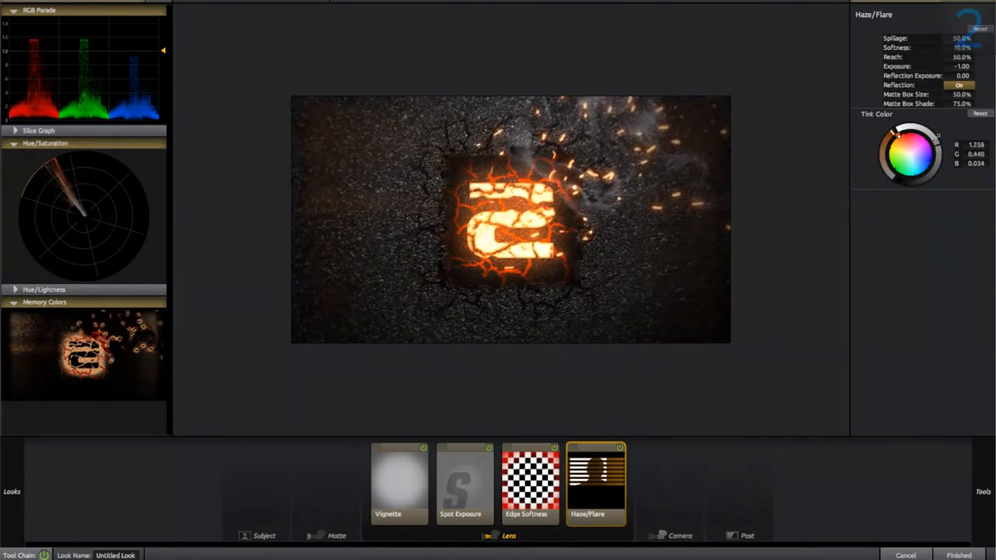
Step: Set the Haze/Flare spillage and softness to 100%, reduce its reach to 0%, and turn its reflection off
{"action": "left_click_drag", "start_coordinate": [951, 39], "coordinate": [988, 48]}
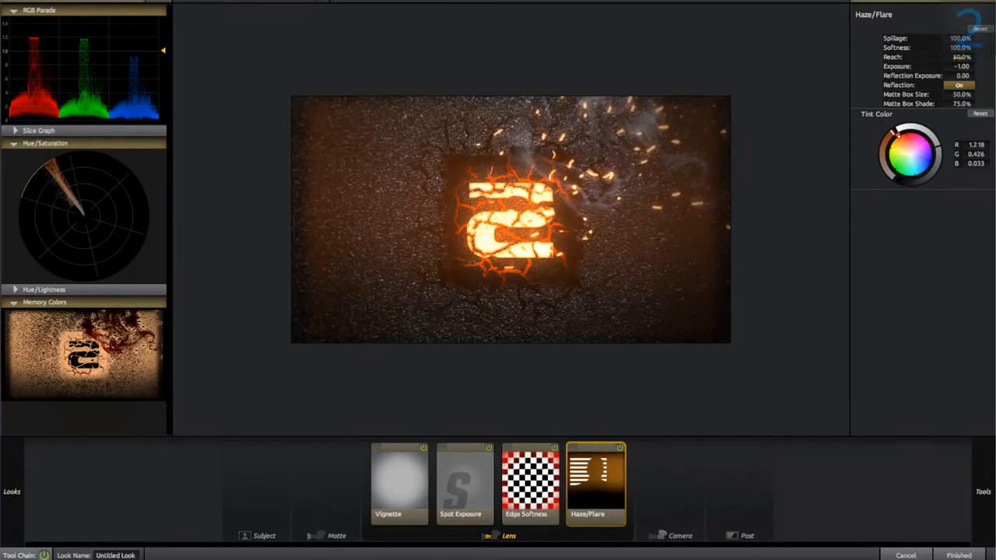
{"action": "left_click_drag", "start_coordinate": [961, 57], "coordinate": [885, 58]}
{"action": "left_click", "coordinate": [960, 85]}
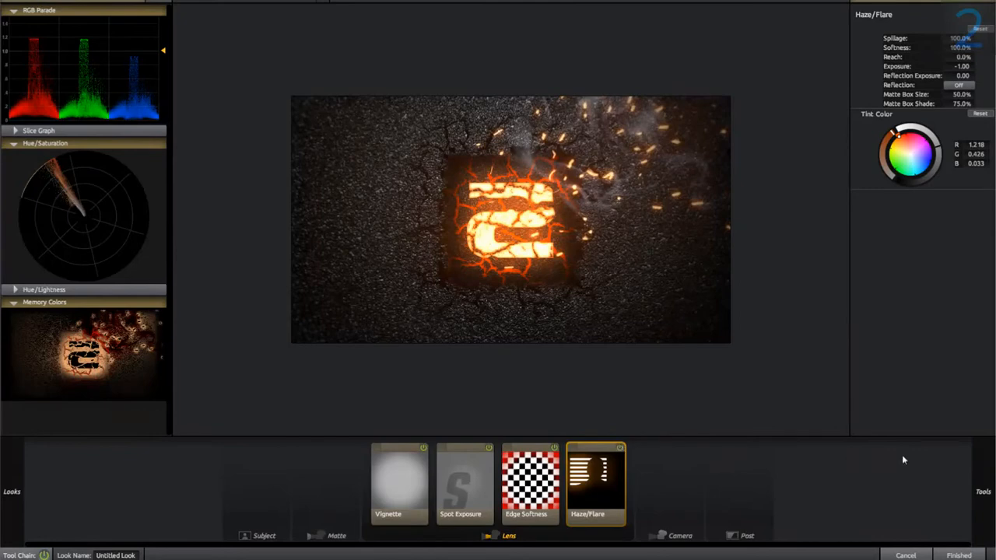
Step: Add a Color Ranges tool to the look from the post tools
{"action": "mouse_move", "coordinate": [974, 472]}
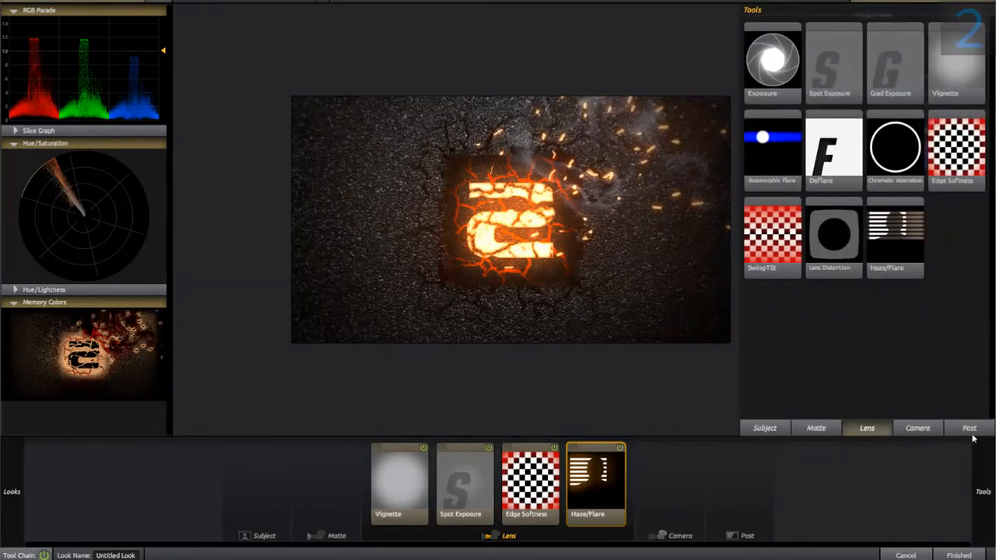
{"action": "left_click", "coordinate": [970, 430]}
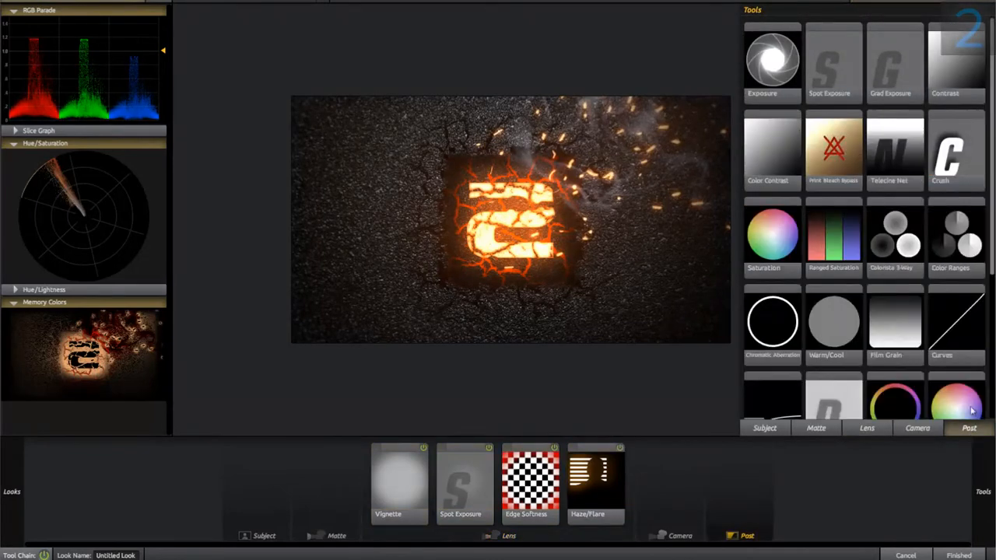
{"action": "scroll", "coordinate": [889, 248], "scroll_direction": "down", "scroll_amount": 2}
{"action": "scroll", "coordinate": [890, 252], "scroll_direction": "down", "scroll_amount": 1}
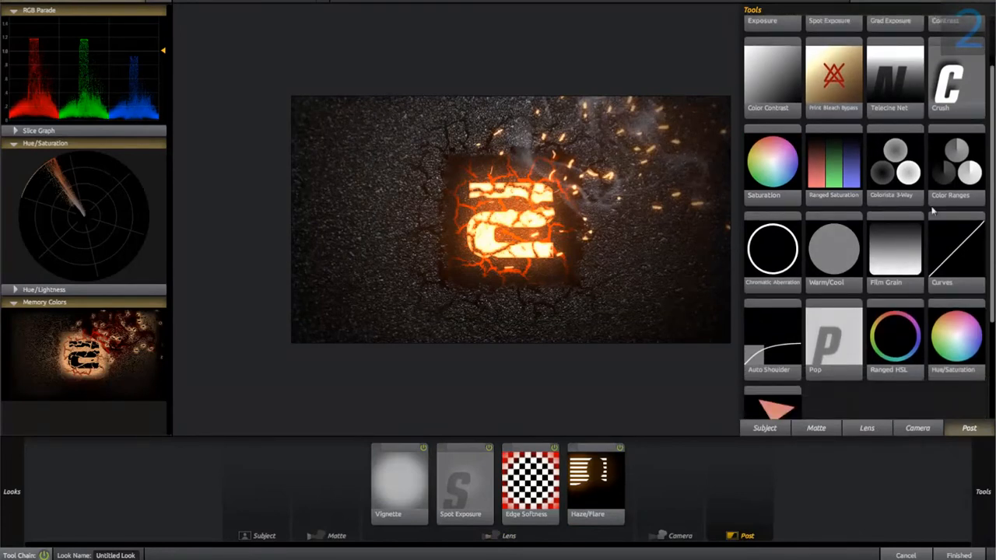
{"action": "double_click", "coordinate": [950, 177]}
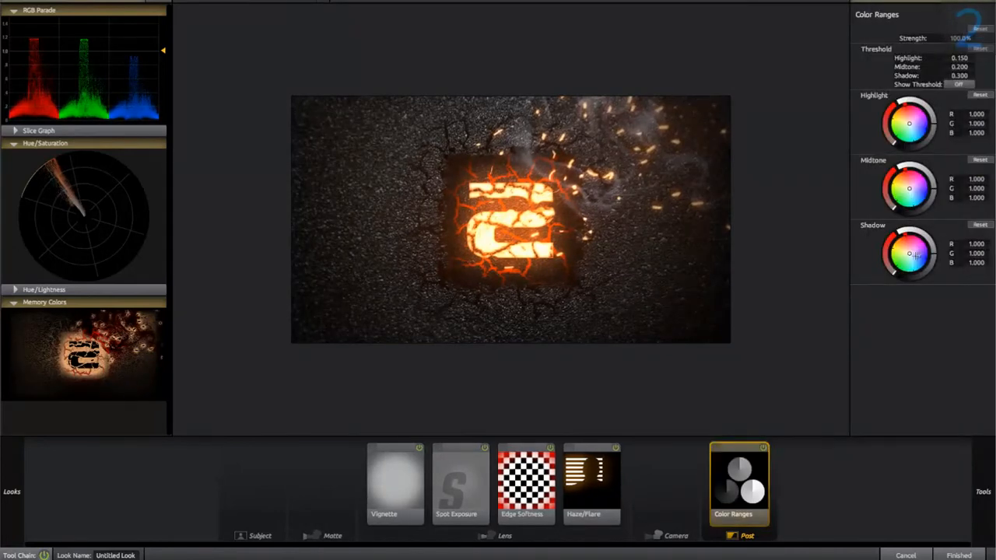
Step: Tint the shadows blue (R 0.546, G 0.885, B 1.118), highlights orange (1.764, 1.185, 0.889) and midtones slightly green (1.052, 1.143, 0.946)
{"action": "mouse_move", "coordinate": [917, 267]}
{"action": "left_mouse_down"}
{"action": "mouse_move", "coordinate": [955, 287]}
{"action": "mouse_move", "coordinate": [921, 257]}
{"action": "mouse_move", "coordinate": [934, 261]}
{"action": "left_mouse_up"}
{"action": "left_click_drag", "start_coordinate": [905, 116], "coordinate": [932, 106]}
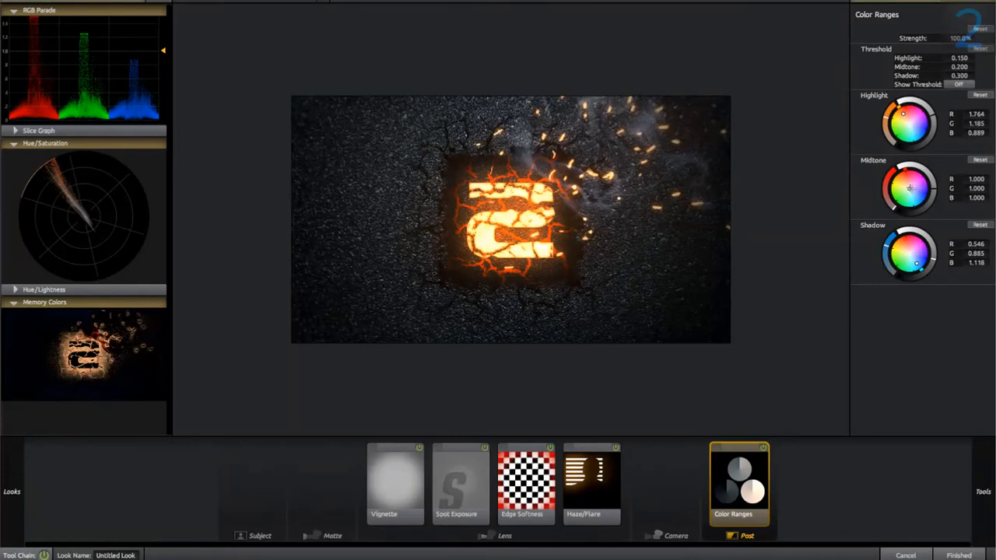
{"action": "mouse_move", "coordinate": [909, 187]}
{"action": "left_mouse_down"}
{"action": "mouse_move", "coordinate": [859, 197]}
{"action": "mouse_move", "coordinate": [874, 179]}
{"action": "mouse_move", "coordinate": [873, 214]}
{"action": "mouse_move", "coordinate": [886, 192]}
{"action": "mouse_move", "coordinate": [937, 187]}
{"action": "mouse_move", "coordinate": [926, 192]}
{"action": "left_mouse_up"}
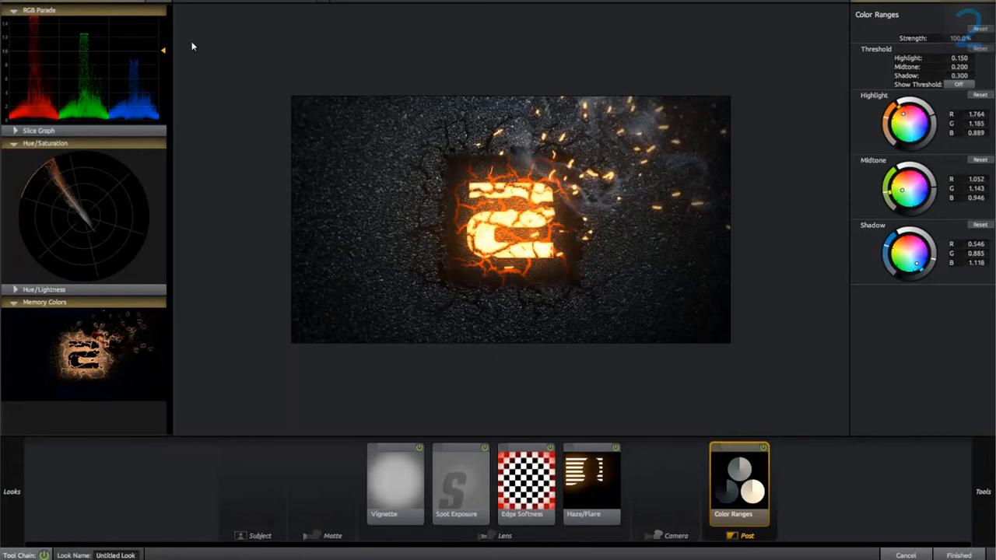
Step: Add an Auto Shoulder post tool, switch it off, and apply the finished look to the adjustment layer
{"action": "mouse_move", "coordinate": [986, 474]}
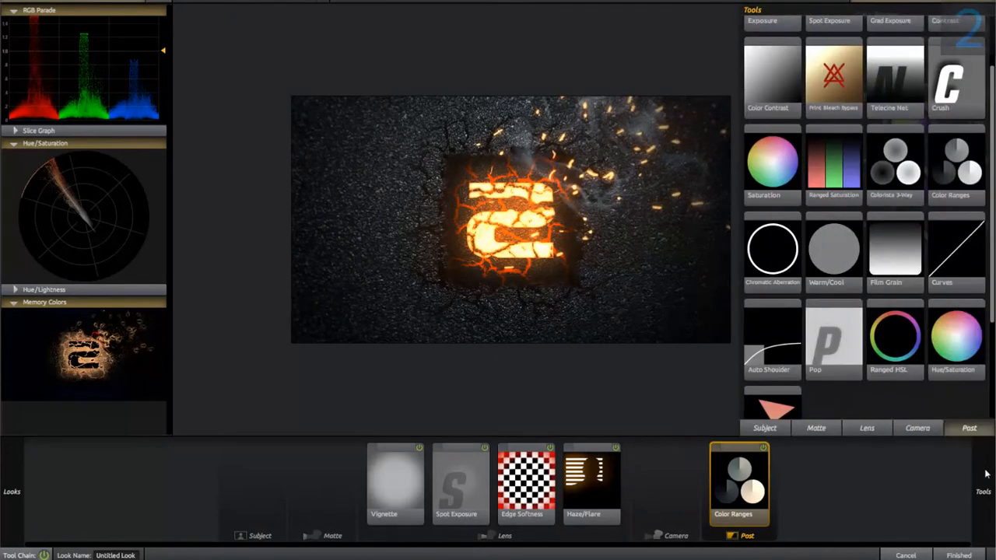
{"action": "double_click", "coordinate": [773, 357]}
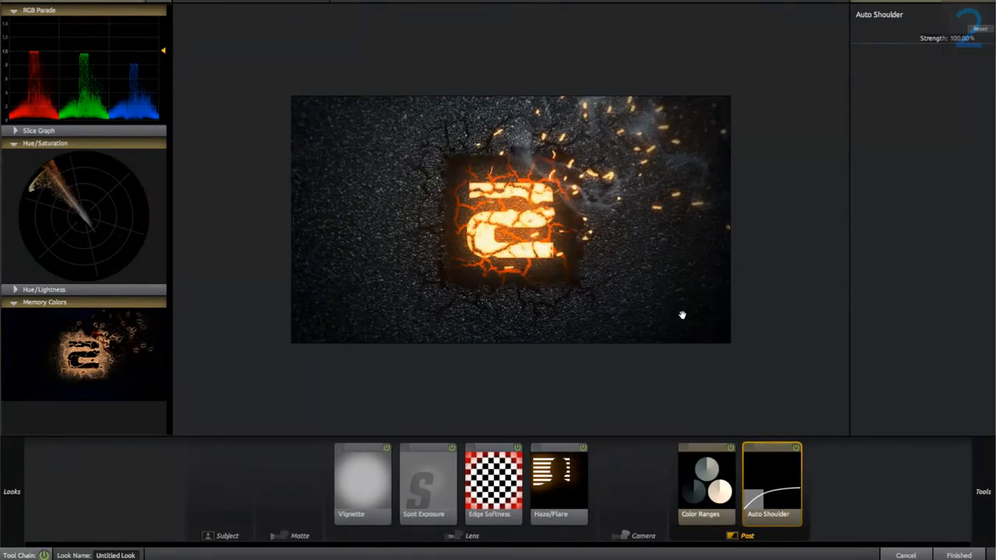
{"action": "left_click", "coordinate": [797, 448]}
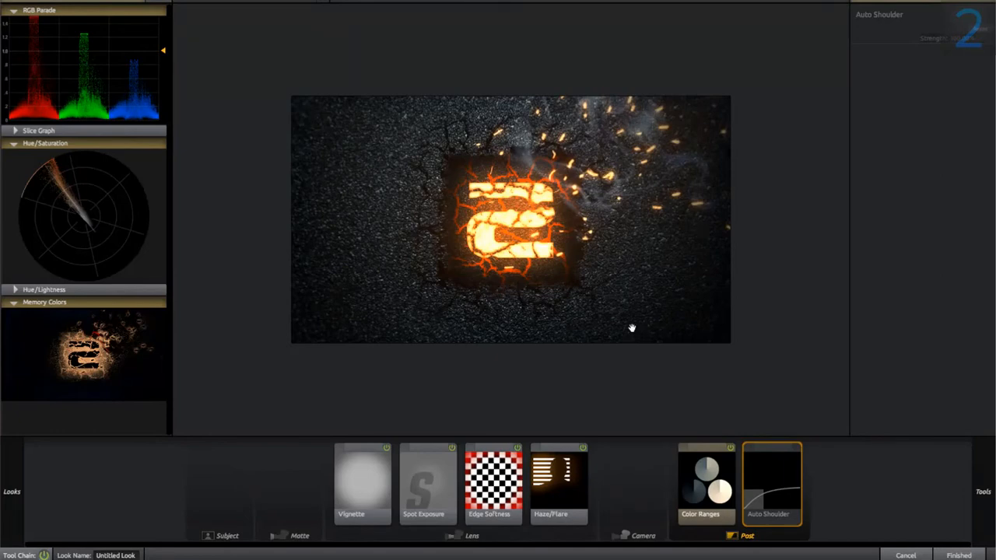
{"action": "left_click", "coordinate": [954, 554]}
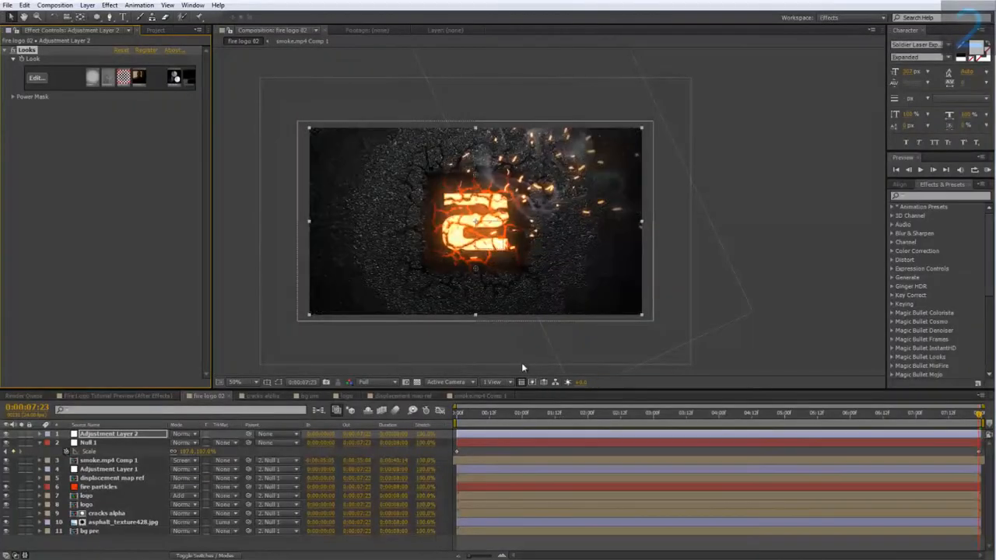
Step: Scrub the fire logo 02 timeline to 0:00:01:21 and examine the graded logo, sparks and smoke up close
{"action": "scroll", "coordinate": [516, 370], "scroll_direction": "down", "scroll_amount": 2}
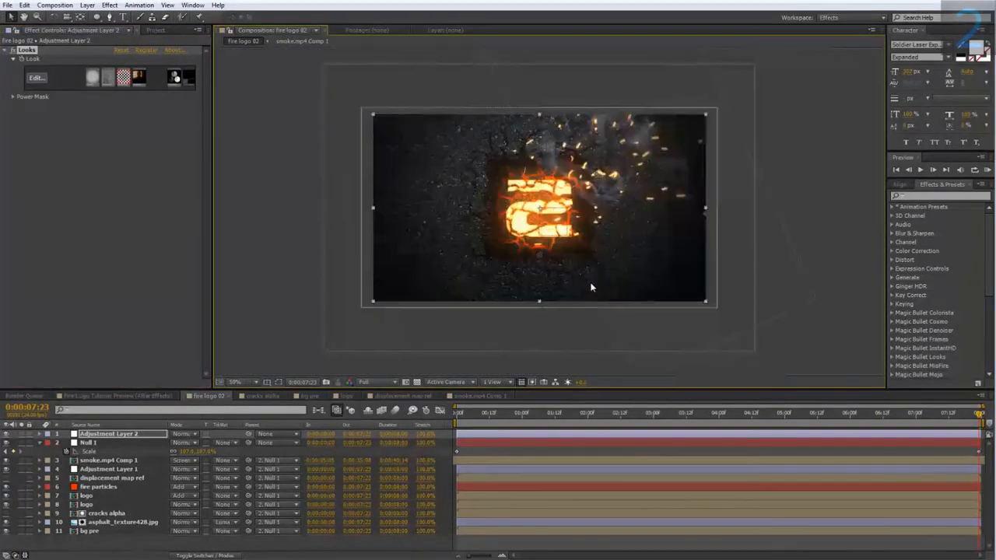
{"action": "left_click", "coordinate": [581, 414]}
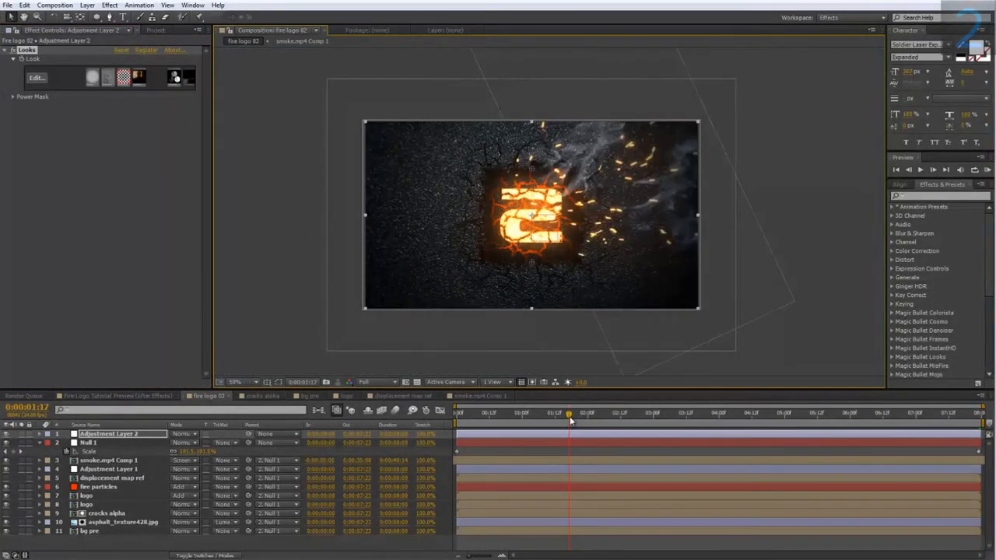
{"action": "left_click", "coordinate": [524, 414]}
{"action": "left_click_drag", "start_coordinate": [525, 414], "coordinate": [580, 414]}
{"action": "scroll", "coordinate": [524, 264], "scroll_direction": "up", "scroll_amount": 2}
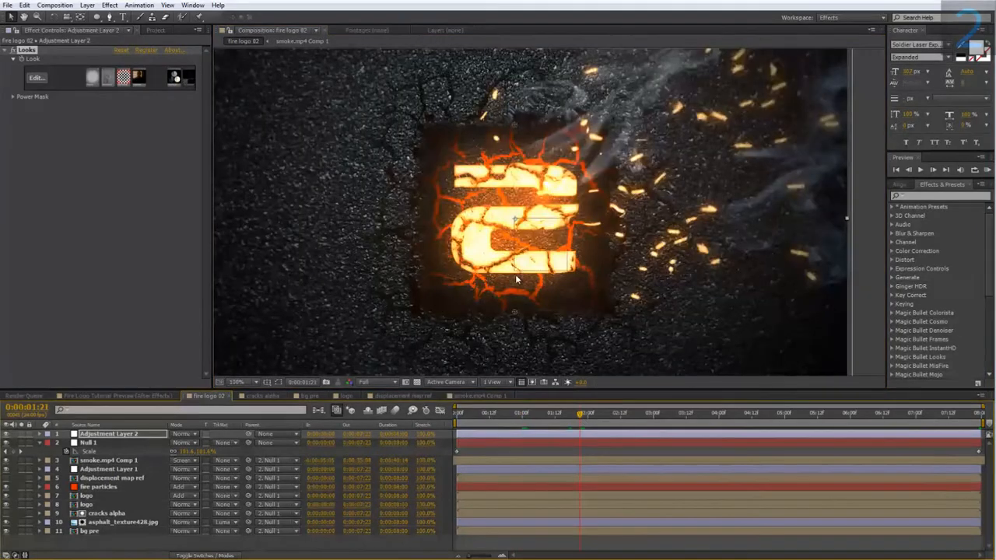
Step: Open the bg pre composition and add a new adjustment layer above its other layers
{"action": "double_click", "coordinate": [92, 532]}
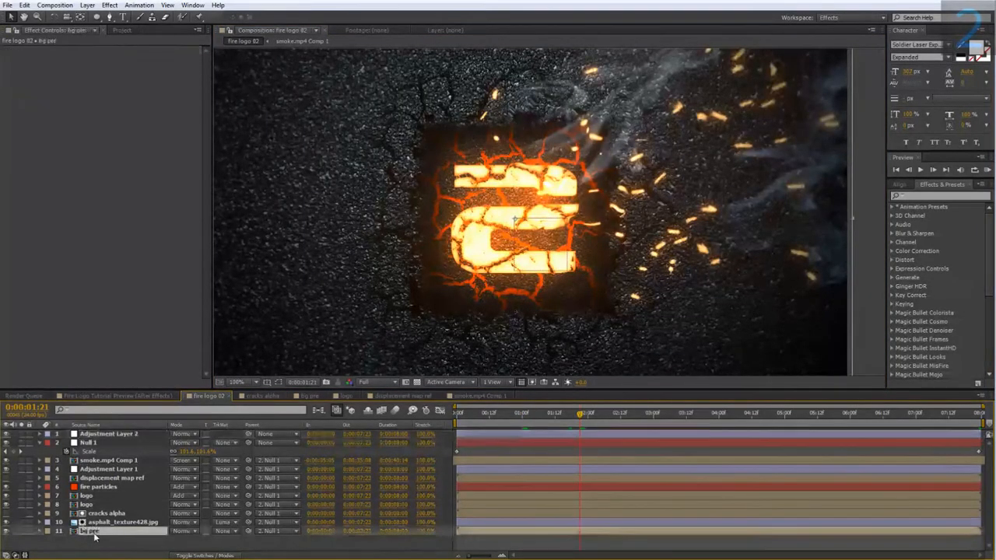
{"action": "scroll", "coordinate": [369, 266], "scroll_direction": "up", "scroll_amount": 1}
{"action": "right_click", "coordinate": [194, 488]}
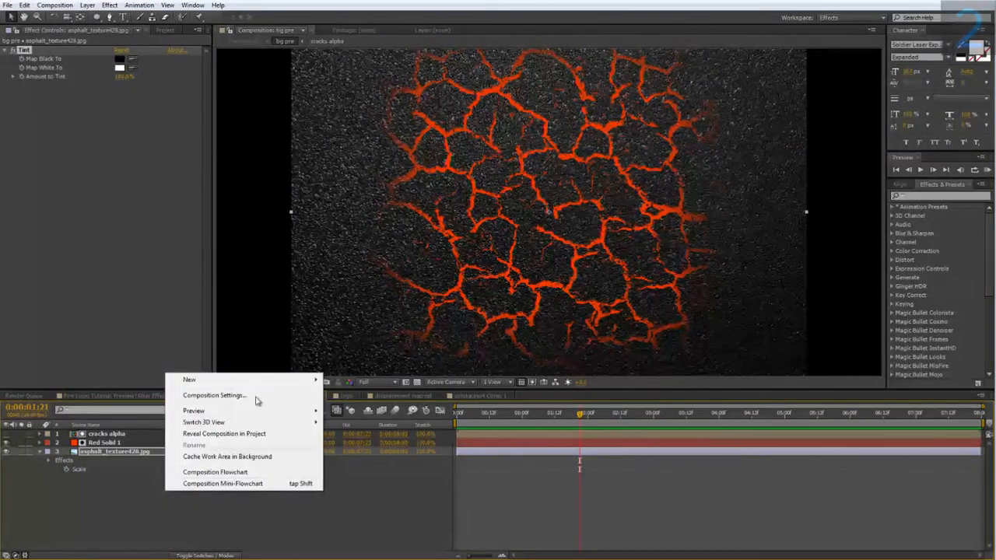
{"action": "mouse_move", "coordinate": [251, 388]}
{"action": "left_click", "coordinate": [374, 465]}
Step: Apply the Glow effect to the new adjustment layer and tune its threshold and radius, comparing the cracks with it off and on
{"action": "right_click", "coordinate": [102, 438]}
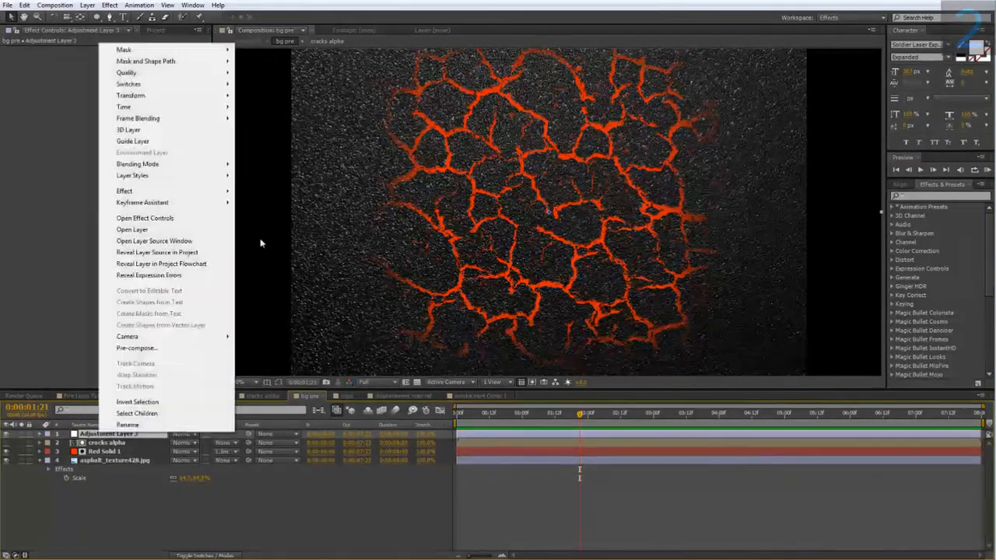
{"action": "mouse_move", "coordinate": [157, 195]}
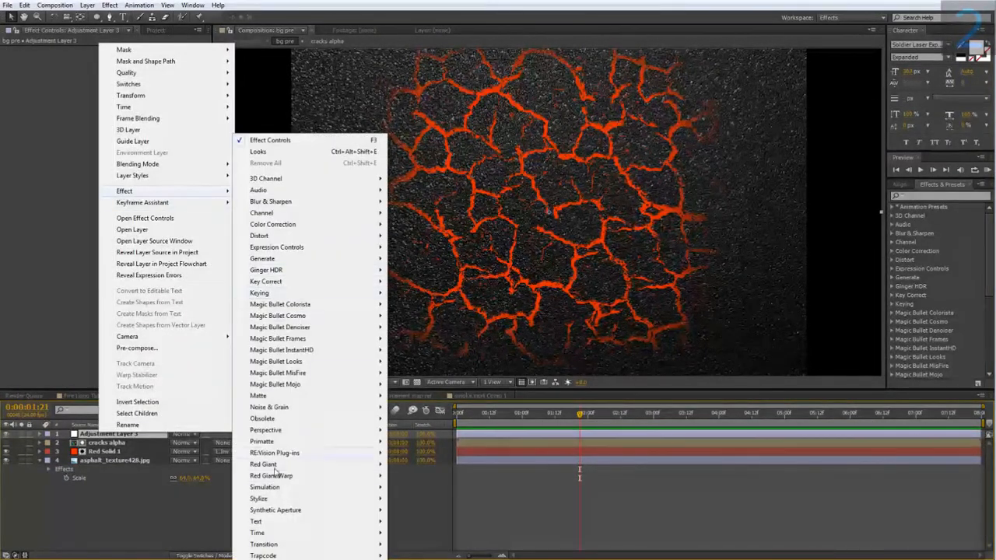
{"action": "mouse_move", "coordinate": [280, 502]}
{"action": "left_click", "coordinate": [443, 408]}
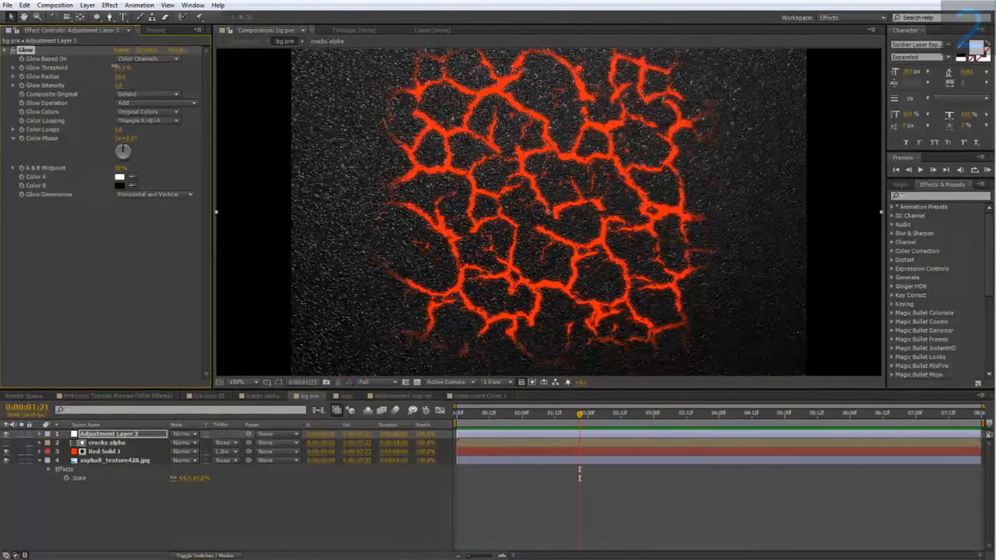
{"action": "left_click_drag", "start_coordinate": [115, 66], "coordinate": [125, 77]}
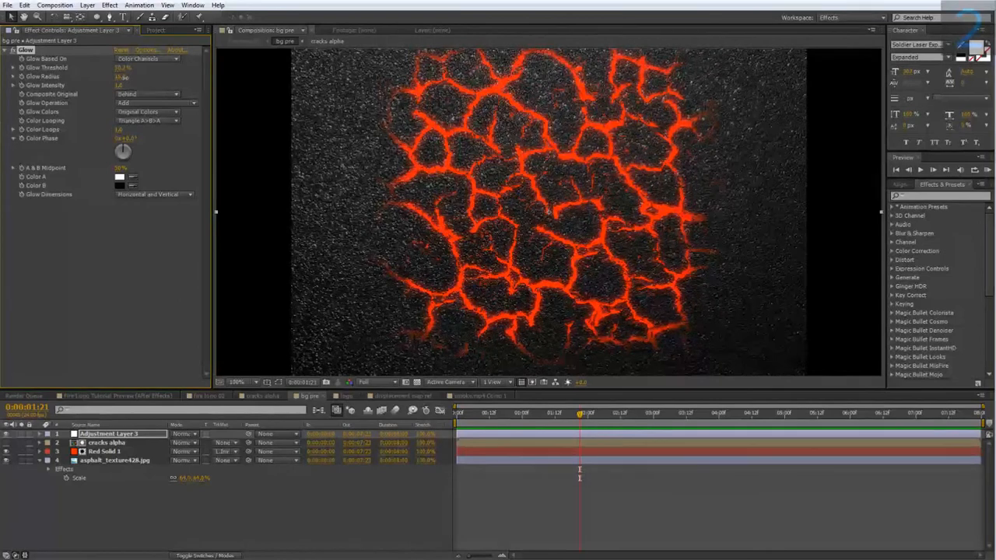
{"action": "left_click", "coordinate": [13, 50]}
{"action": "left_click", "coordinate": [13, 51]}
Step: Return to the fire logo 02 composition, check the glowing cracks, and start a RAM preview of the animation
{"action": "left_click", "coordinate": [206, 396]}
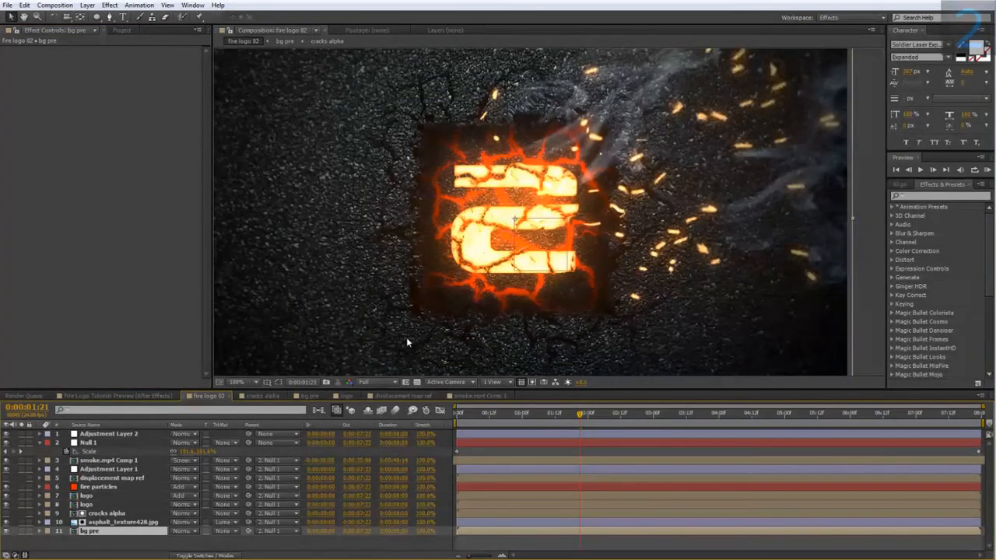
{"action": "scroll", "coordinate": [406, 341], "scroll_direction": "down", "scroll_amount": 1}
{"action": "scroll", "coordinate": [407, 341], "scroll_direction": "up", "scroll_amount": 1}
{"action": "left_click", "coordinate": [986, 170]}
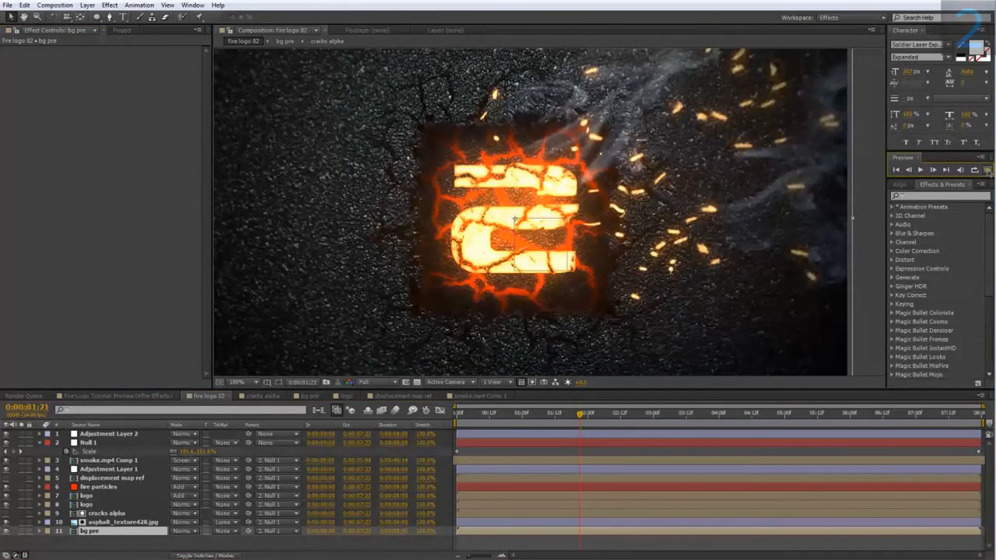